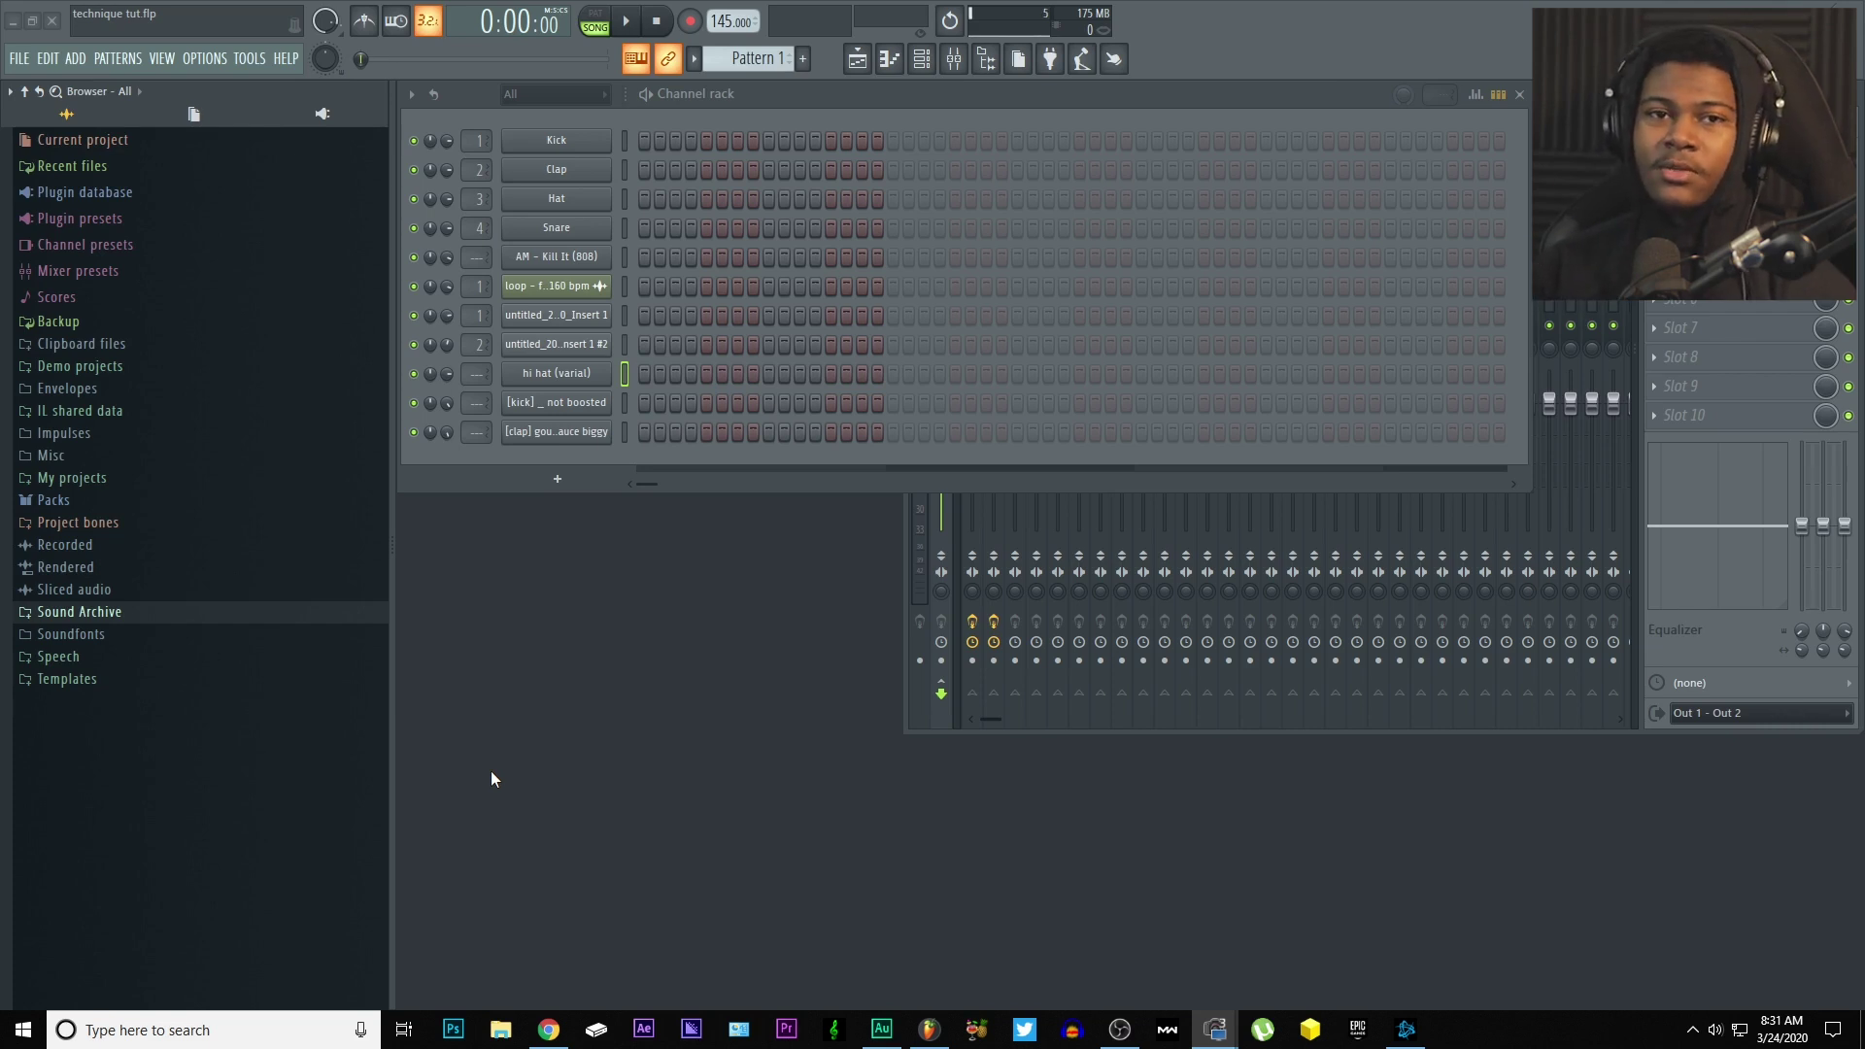
# - Select the AM - Kill It (808) channel, audition its sound and inspect its sampler settings
pyautogui.click(492, 779)
pyautogui.click(624, 257)
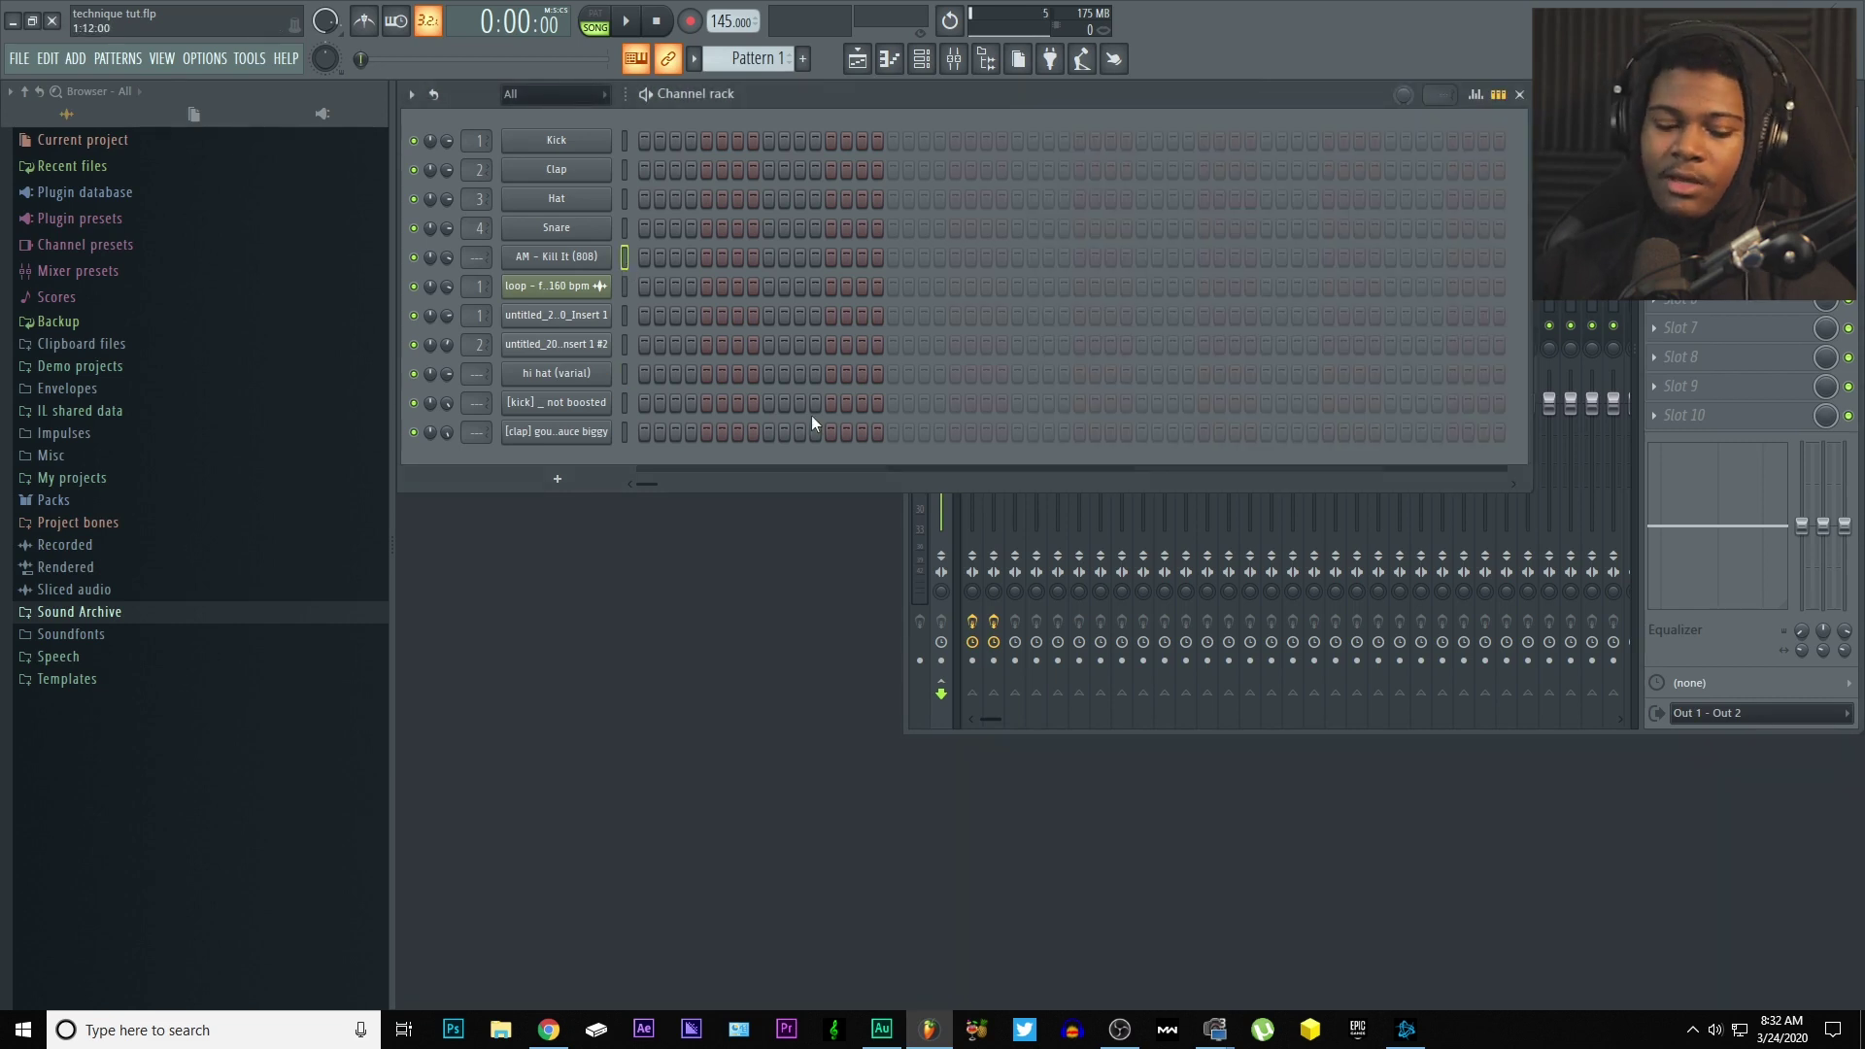
pyautogui.press('z')
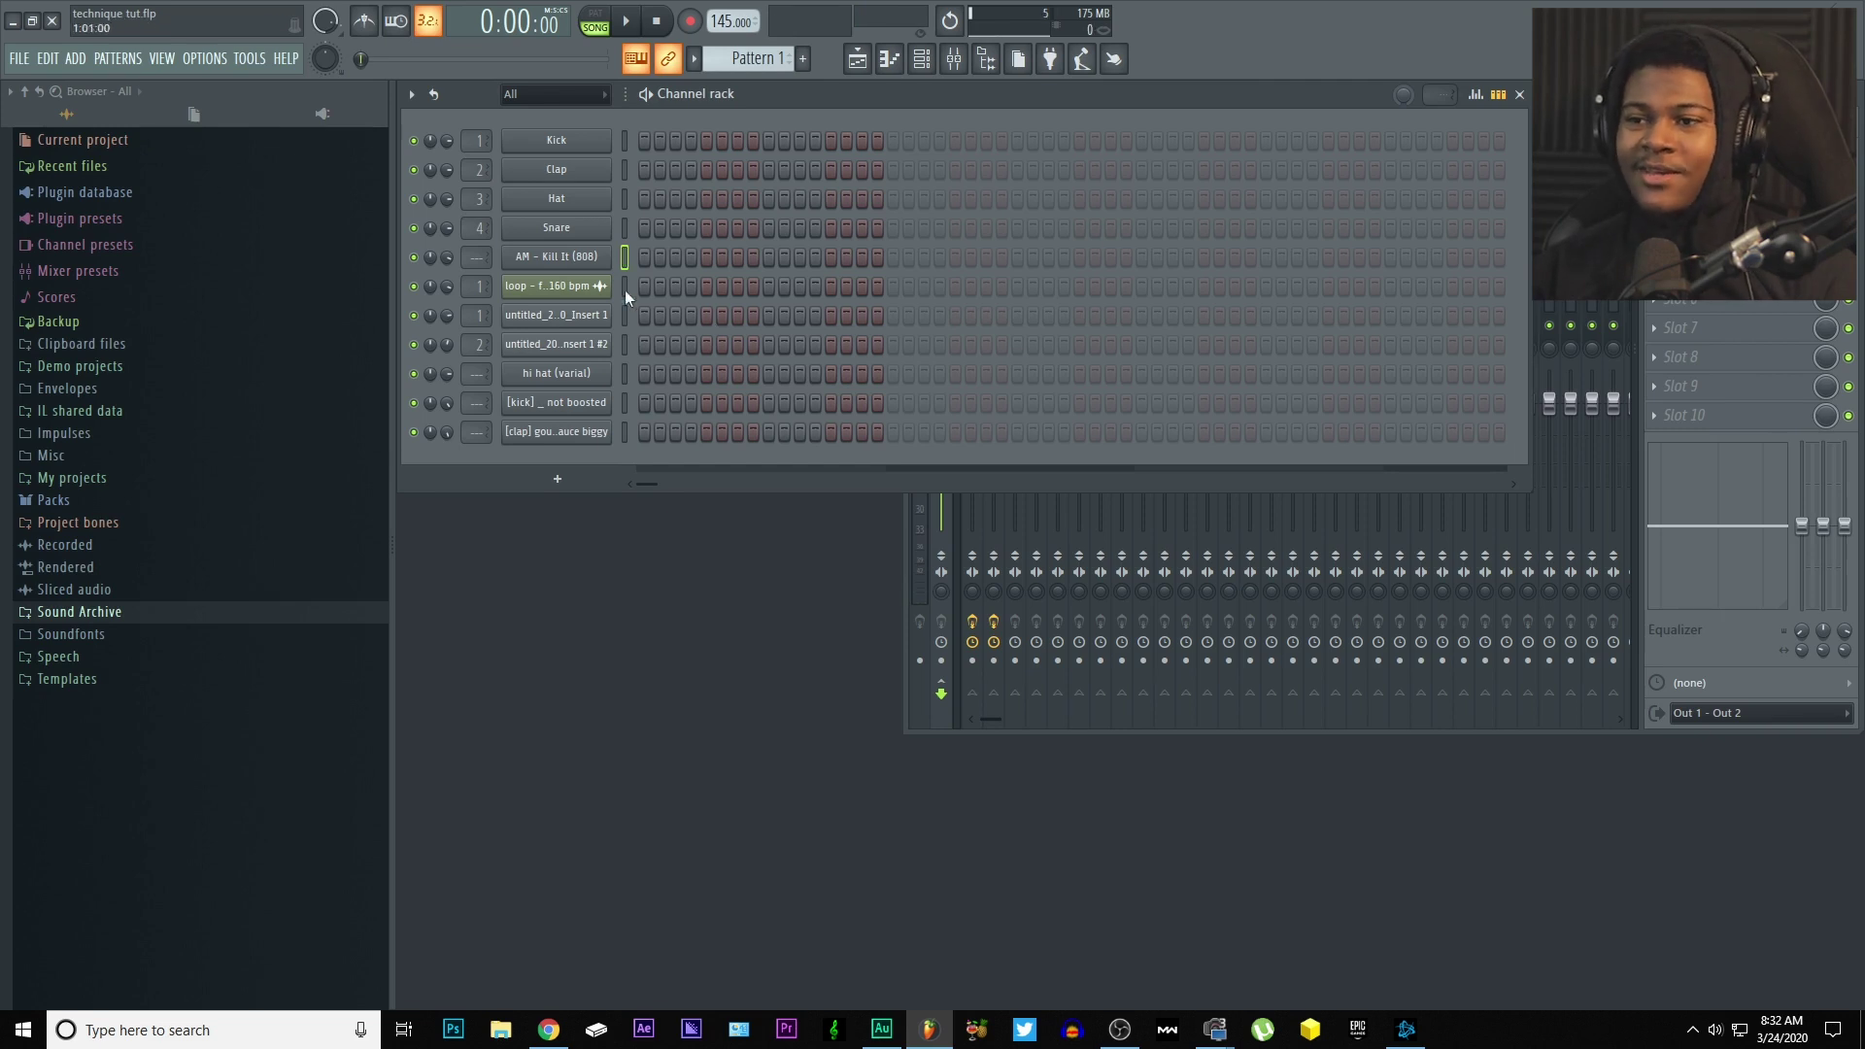
pyautogui.click(549, 259)
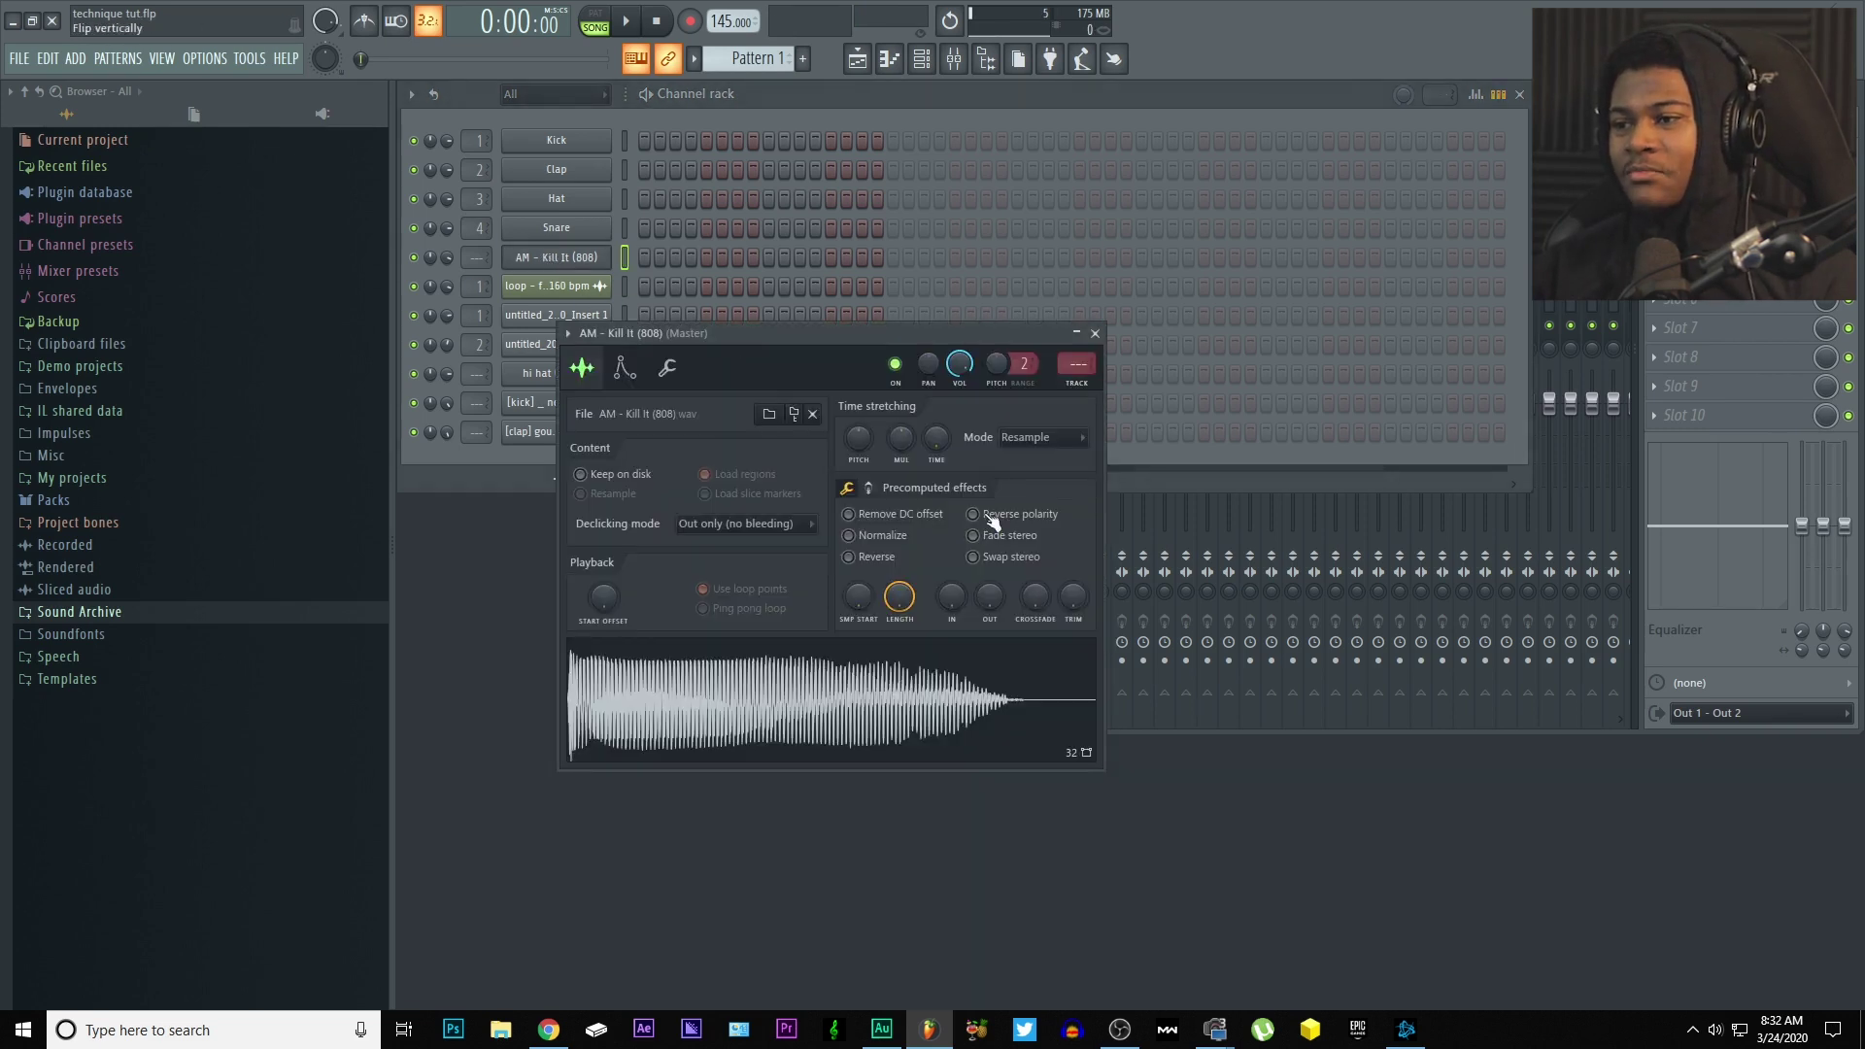
pyautogui.click(1095, 333)
pyautogui.click(555, 256)
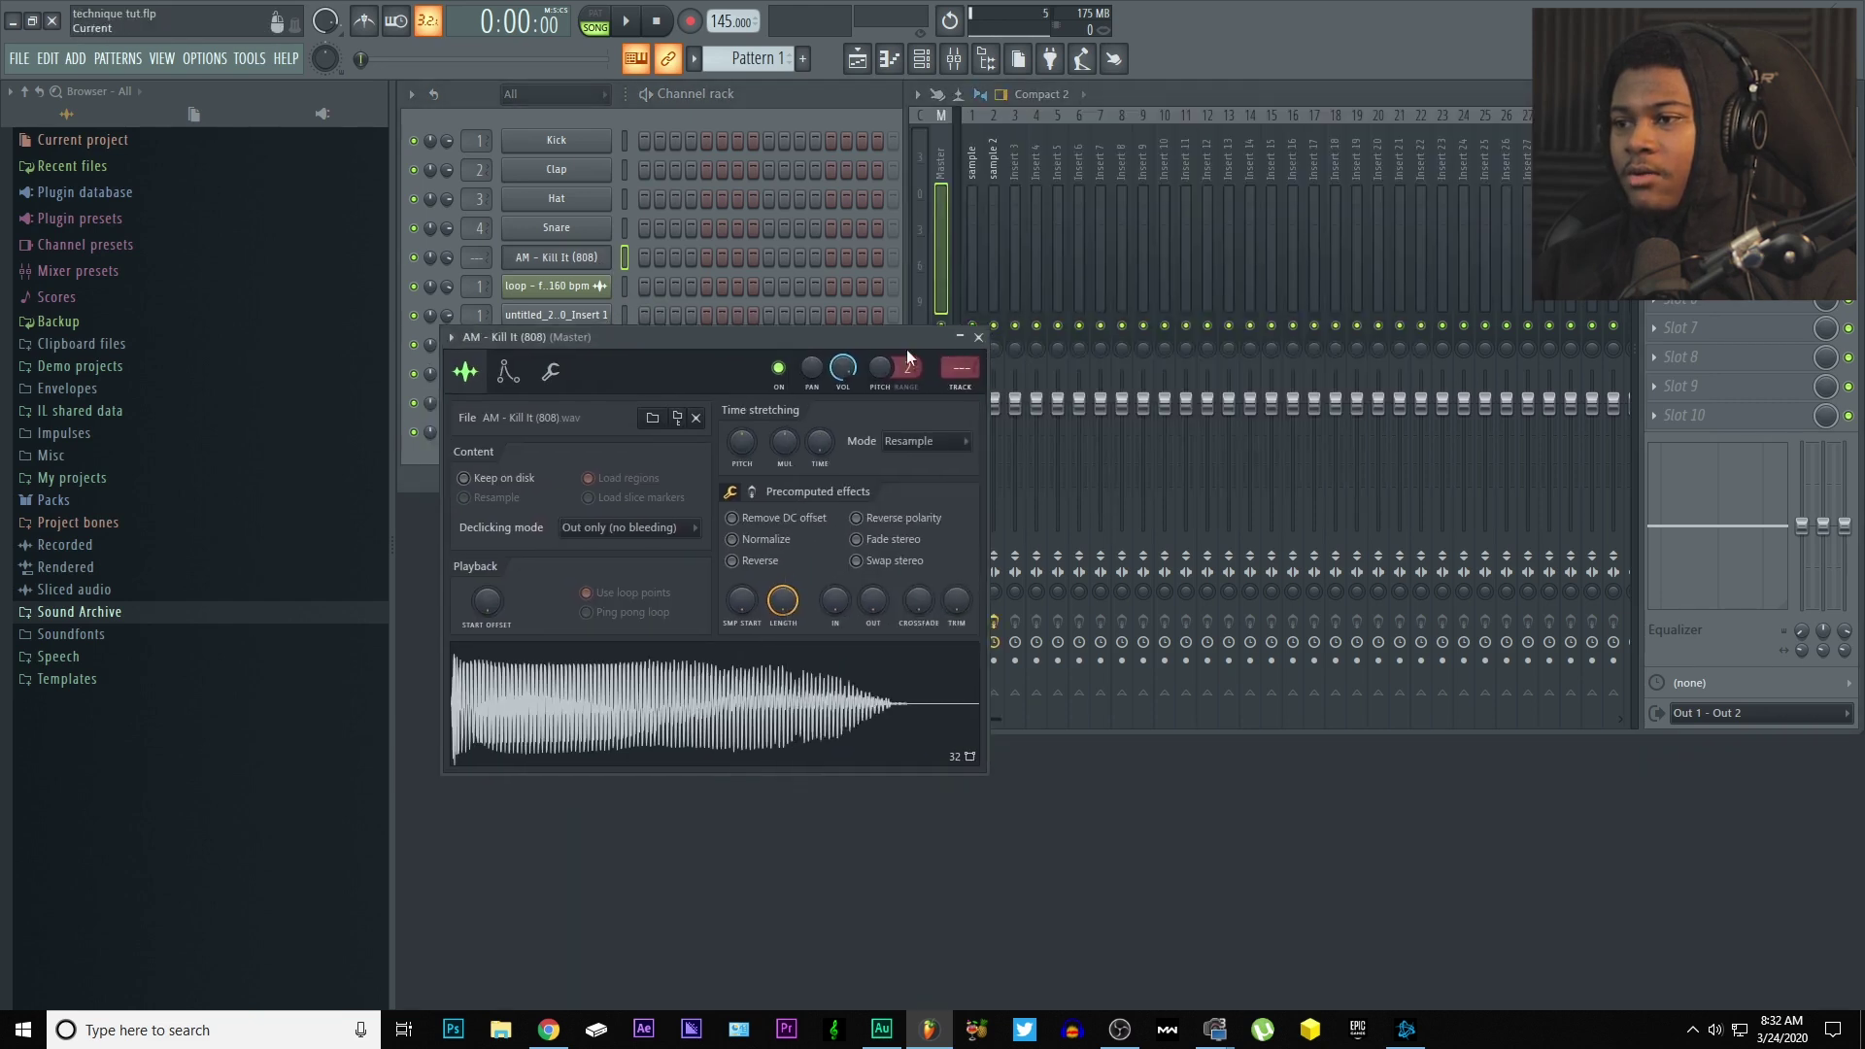
pyautogui.click(976, 335)
# - Open the playlist and play the opening of the arrangement, then stop playback
pyautogui.click(858, 59)
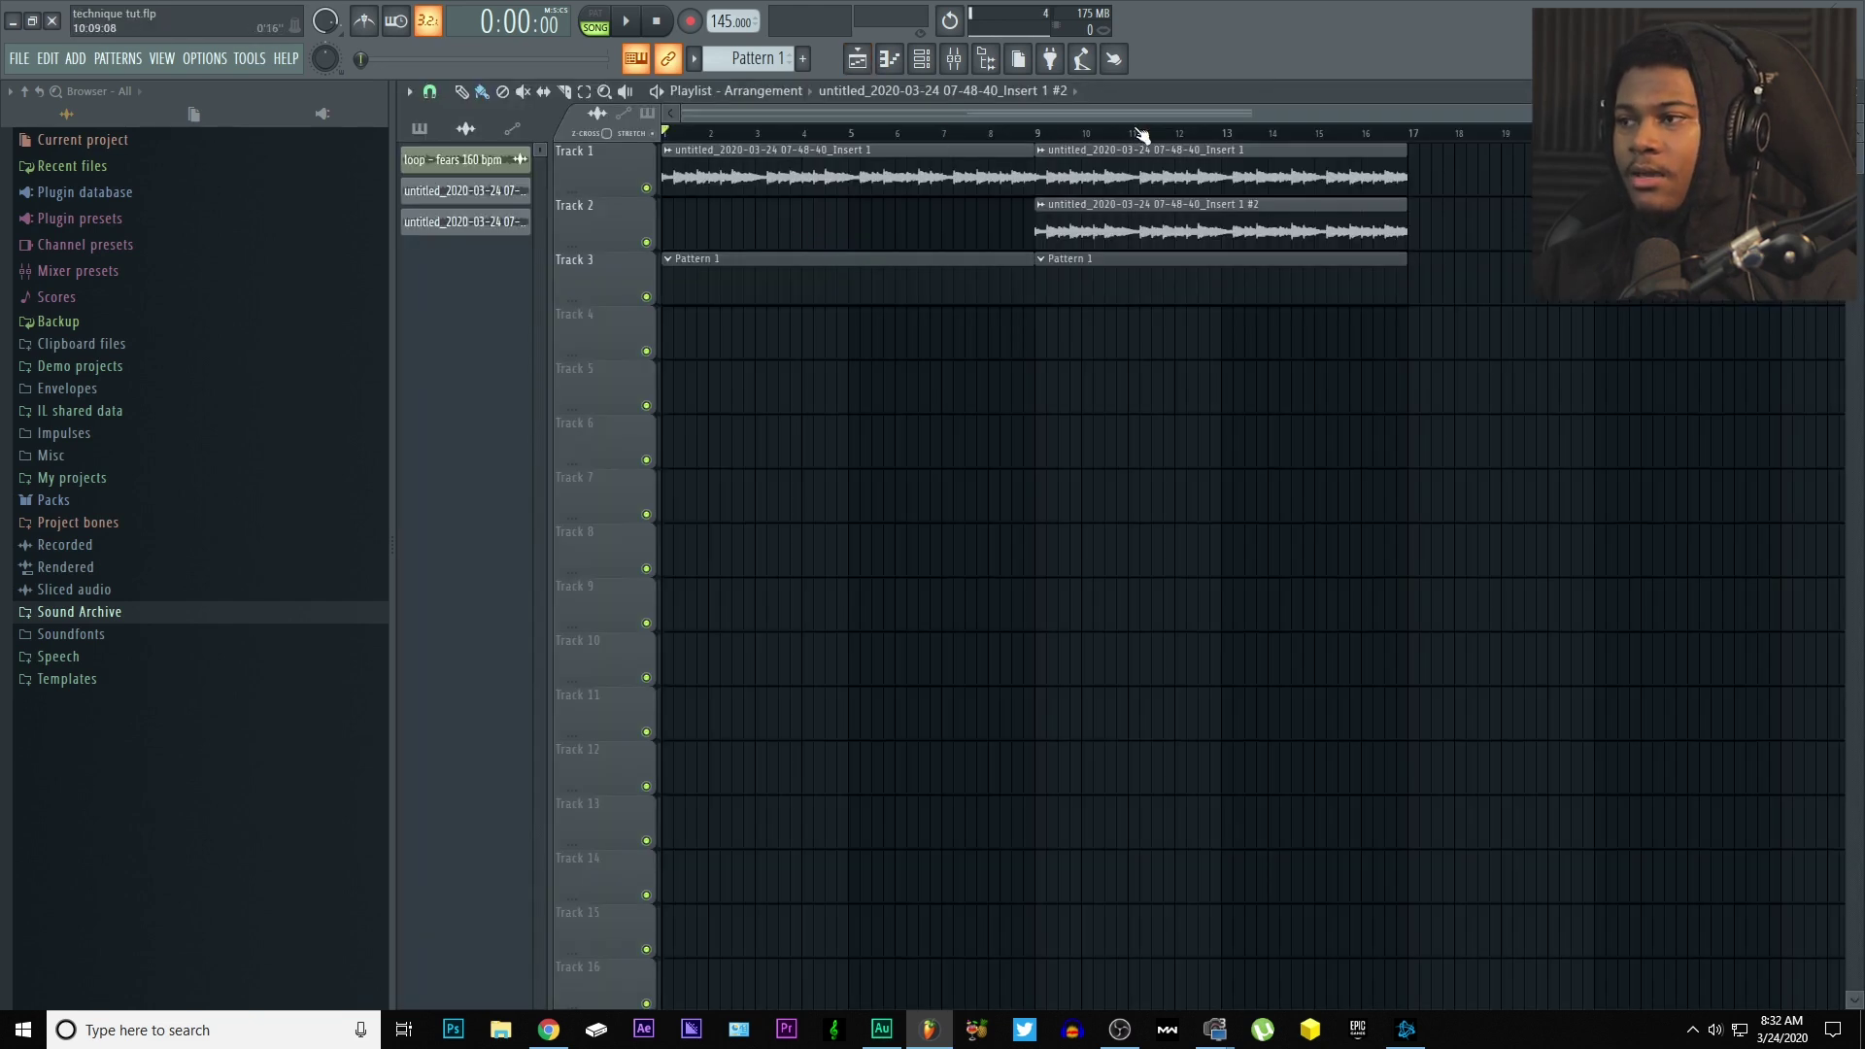
pyautogui.scroll(-1, 971, 133)
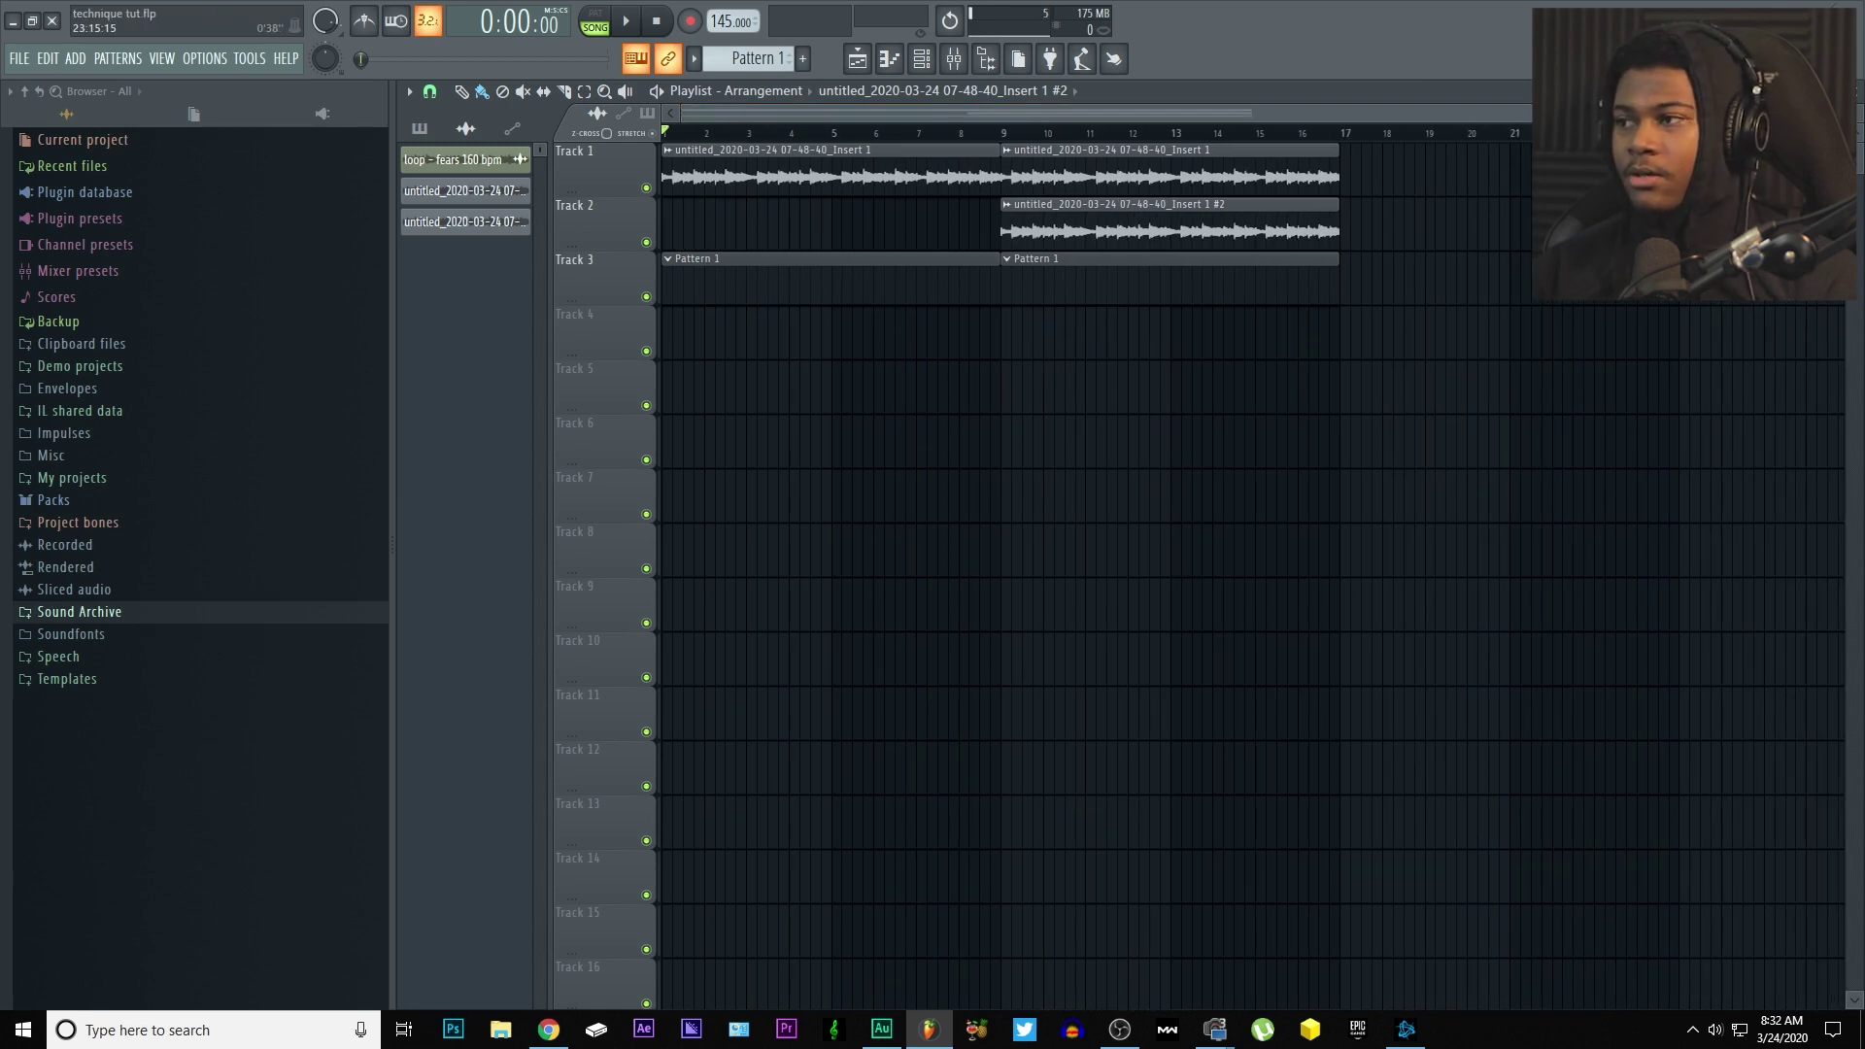
pyautogui.scroll(2, 1408, 110)
pyautogui.scroll(1, 1407, 110)
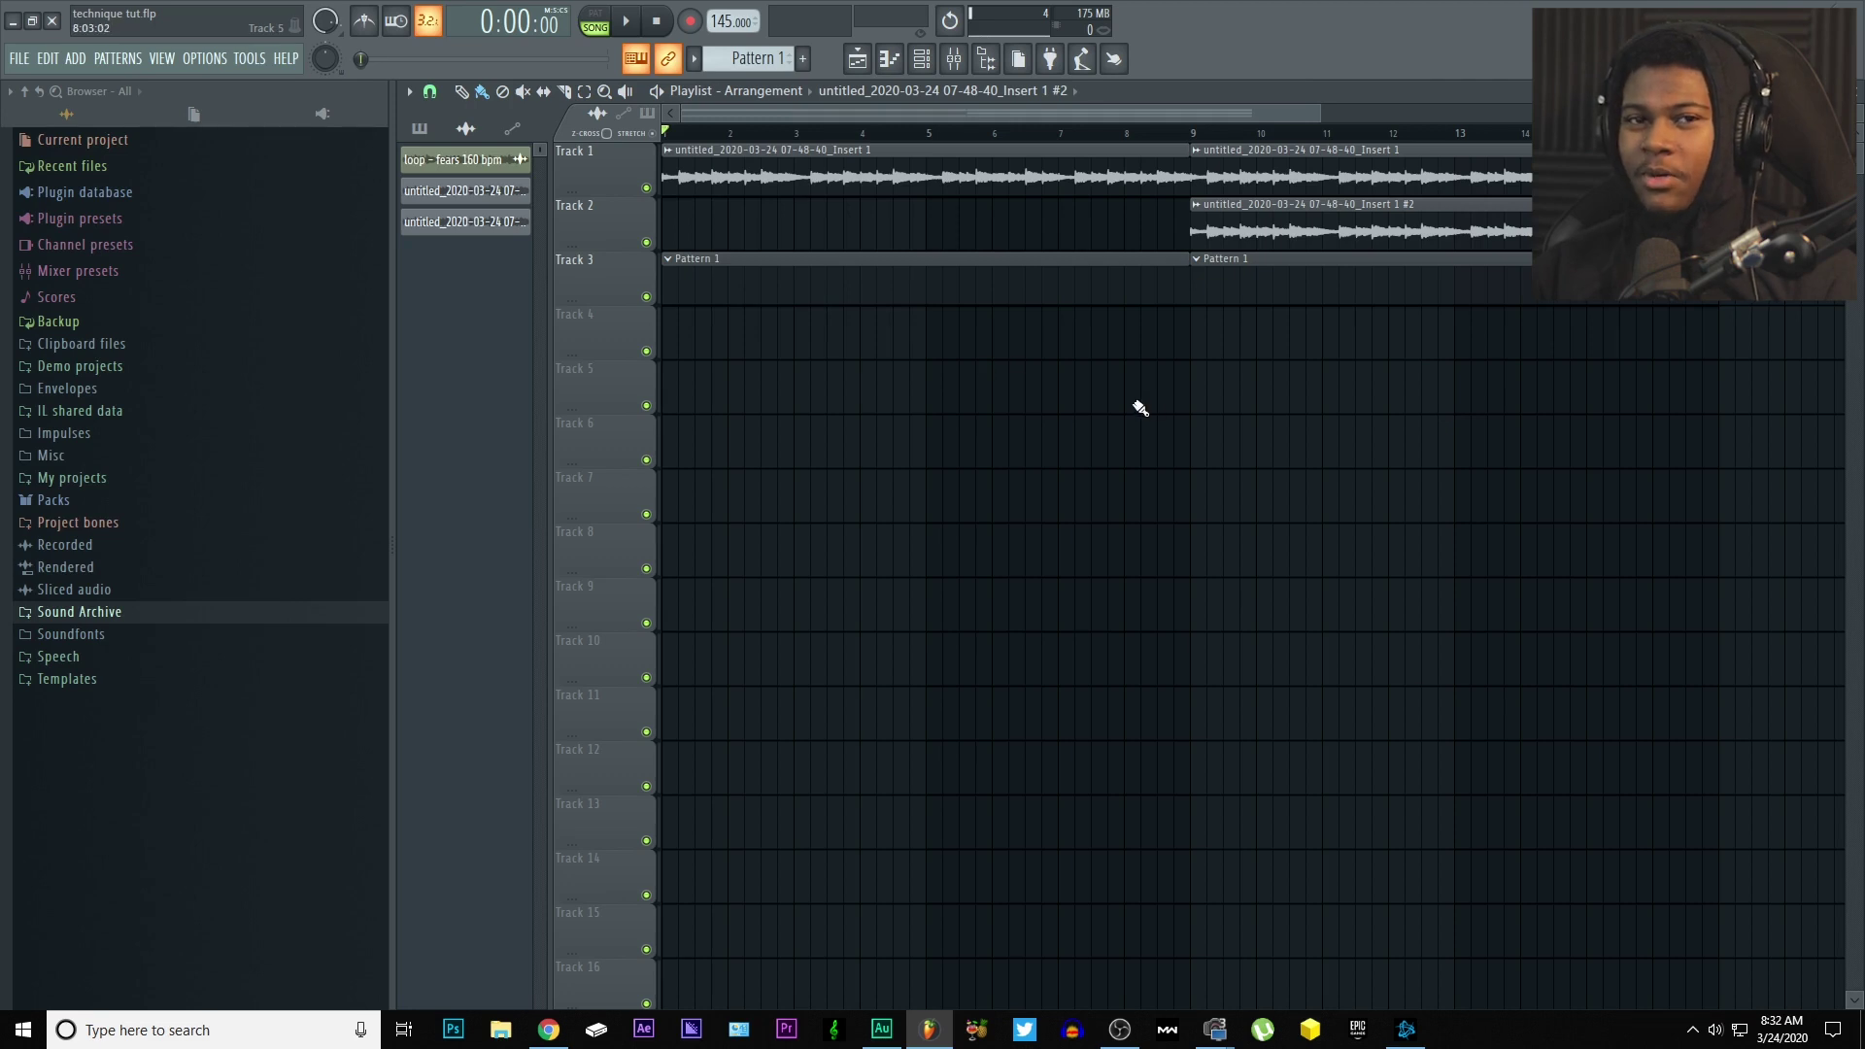
pyautogui.press('space')
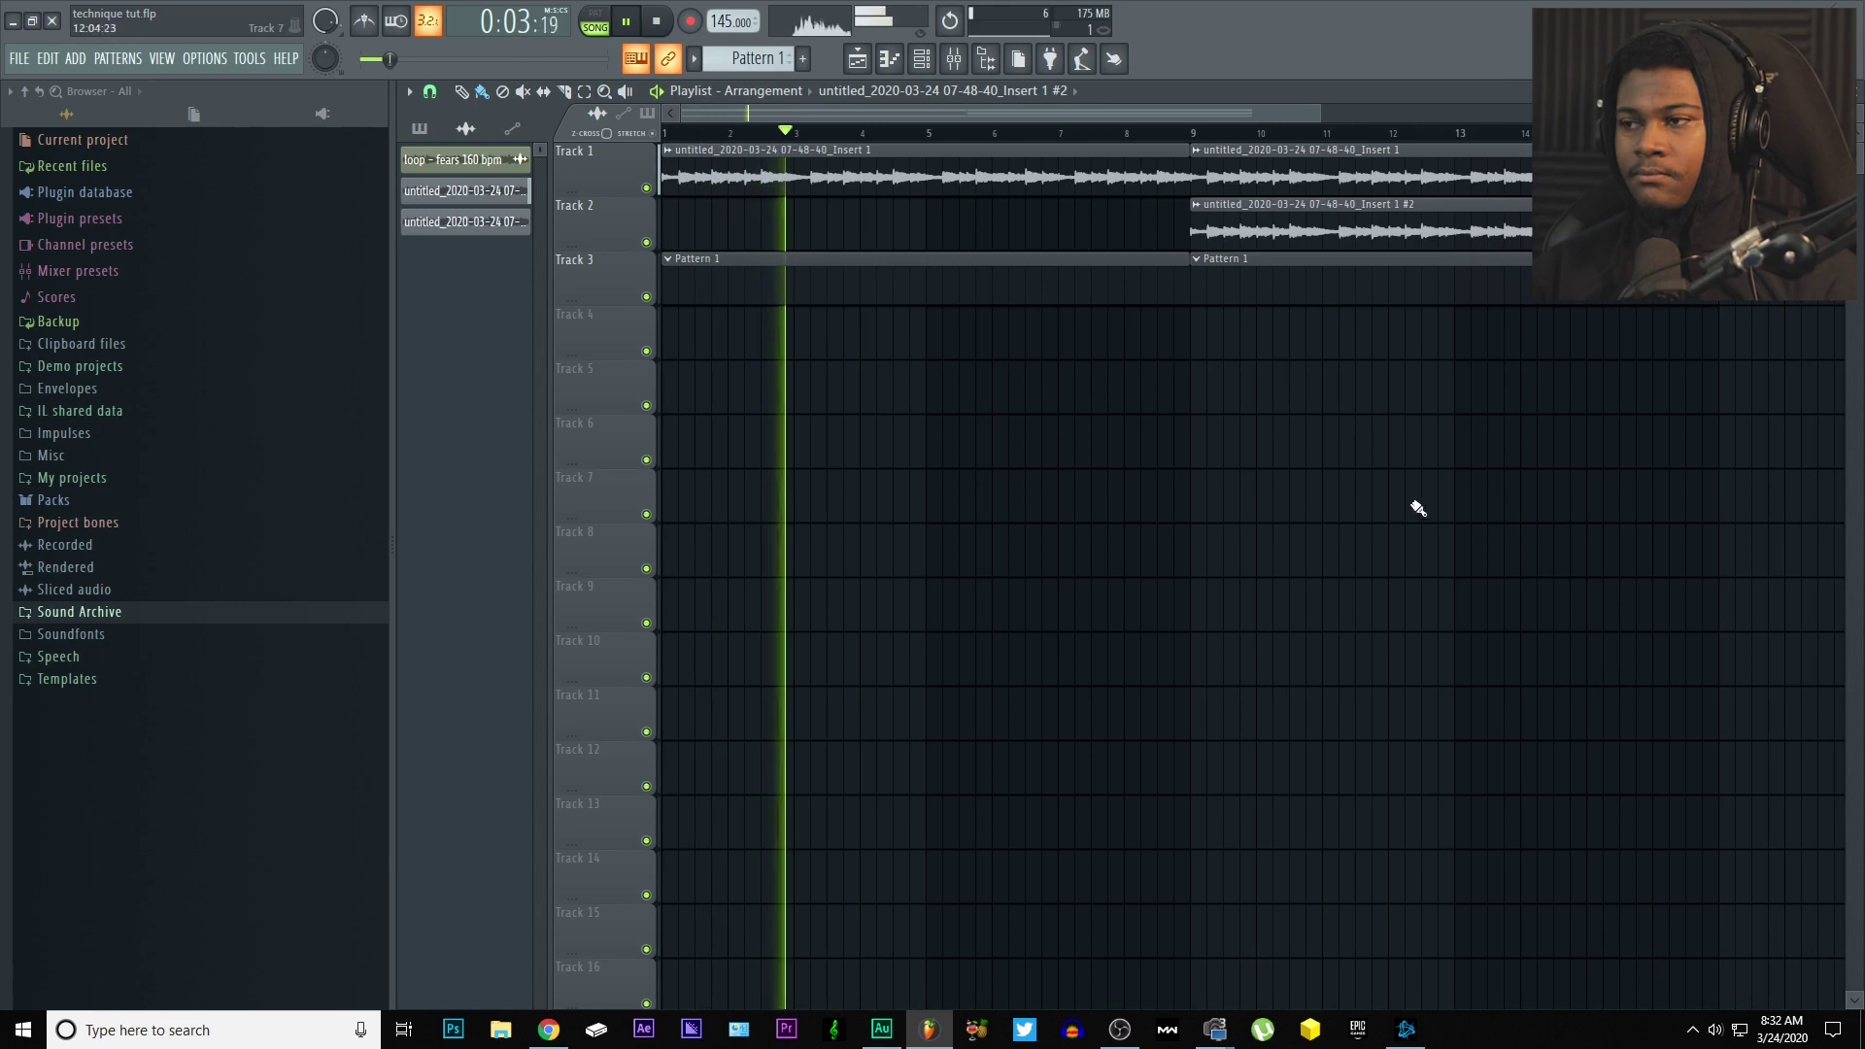
pyautogui.press('space')
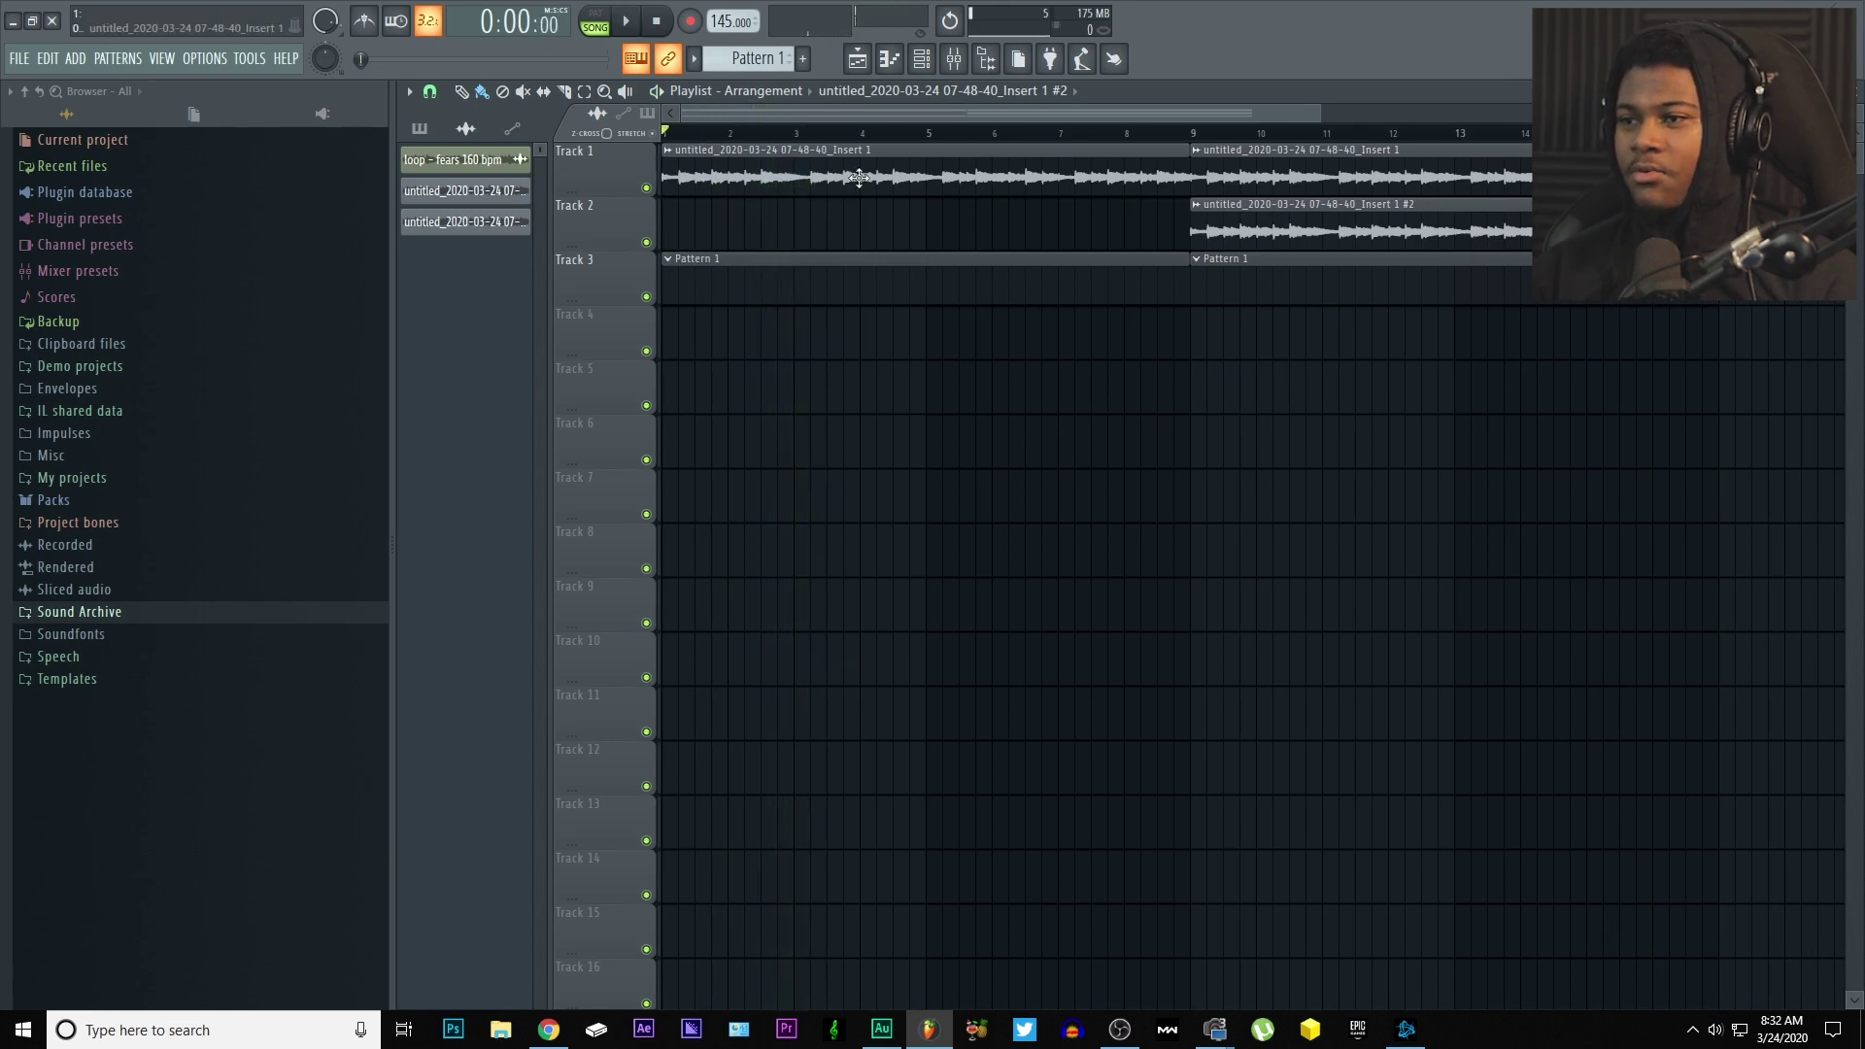
# - Replace the first audio clip on Track 1 with the loop - fears 160 bpm clip and play it back
pyautogui.rightClick(700, 175)
pyautogui.moveTo(456, 159); pyautogui.dragTo(677, 166)
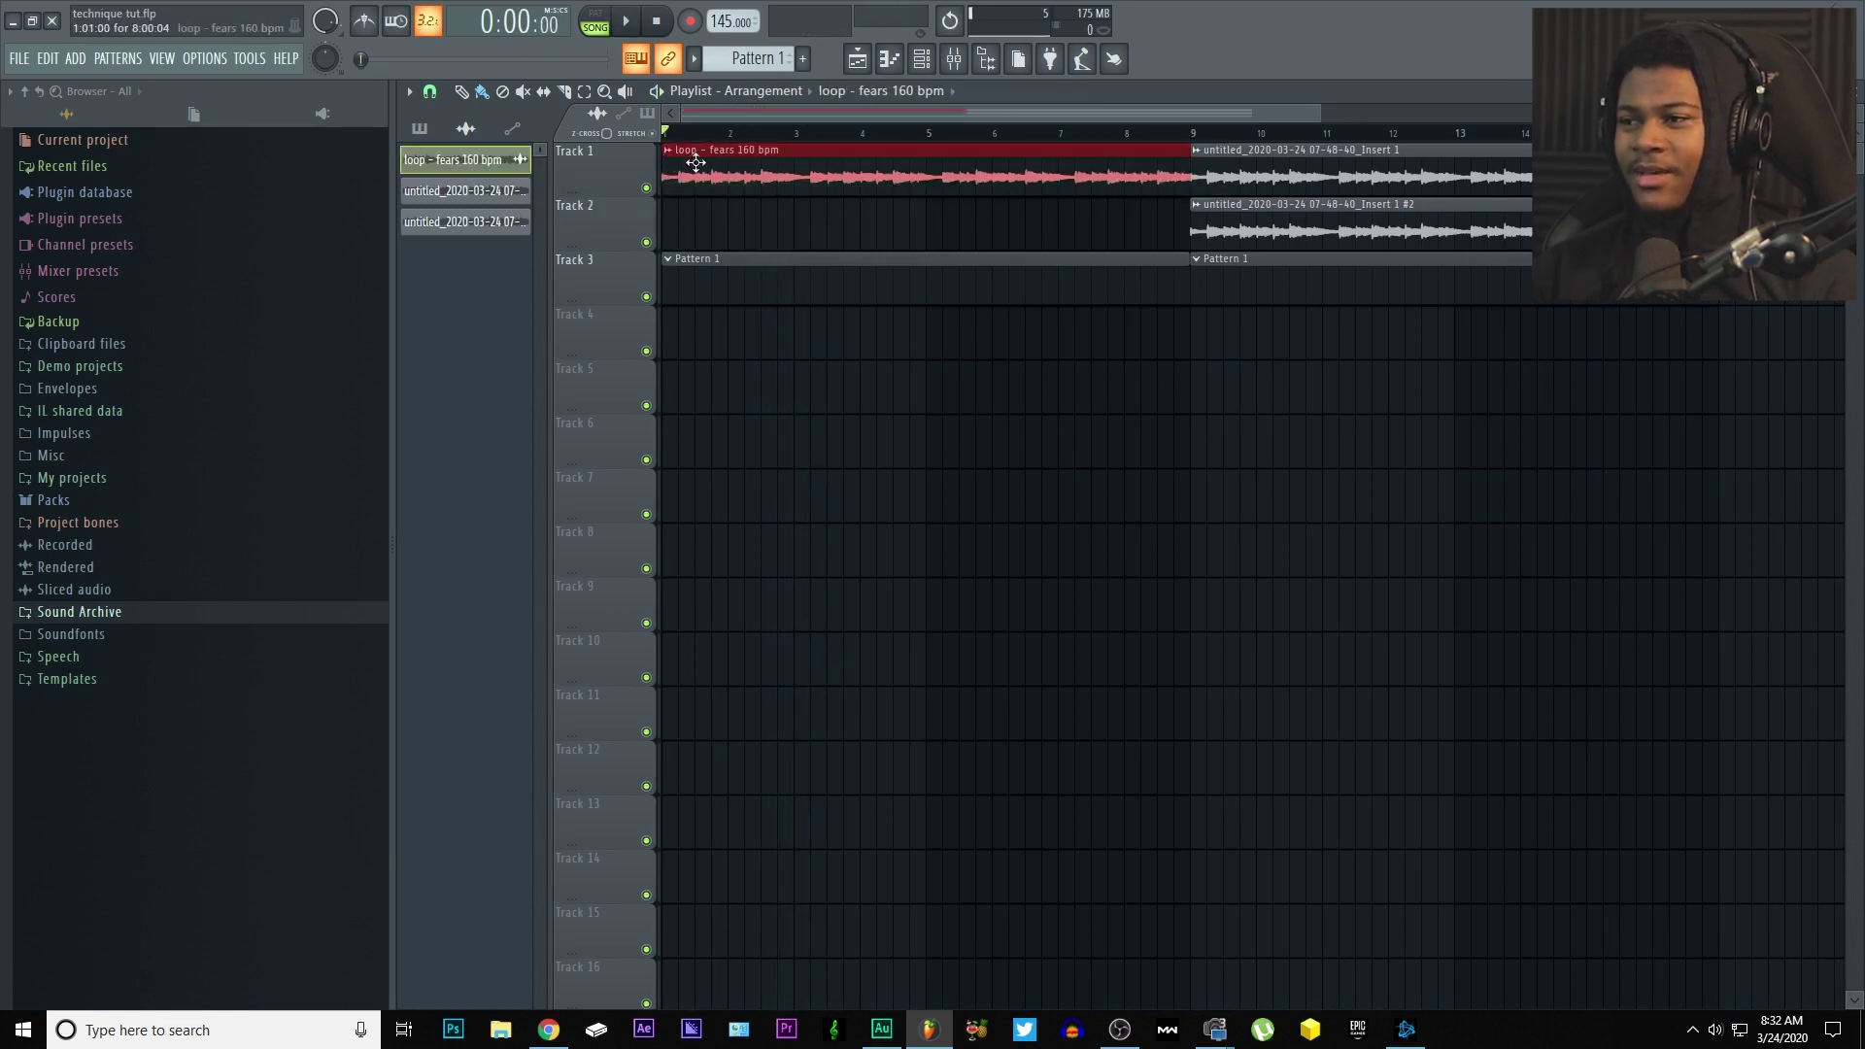
pyautogui.press('space')
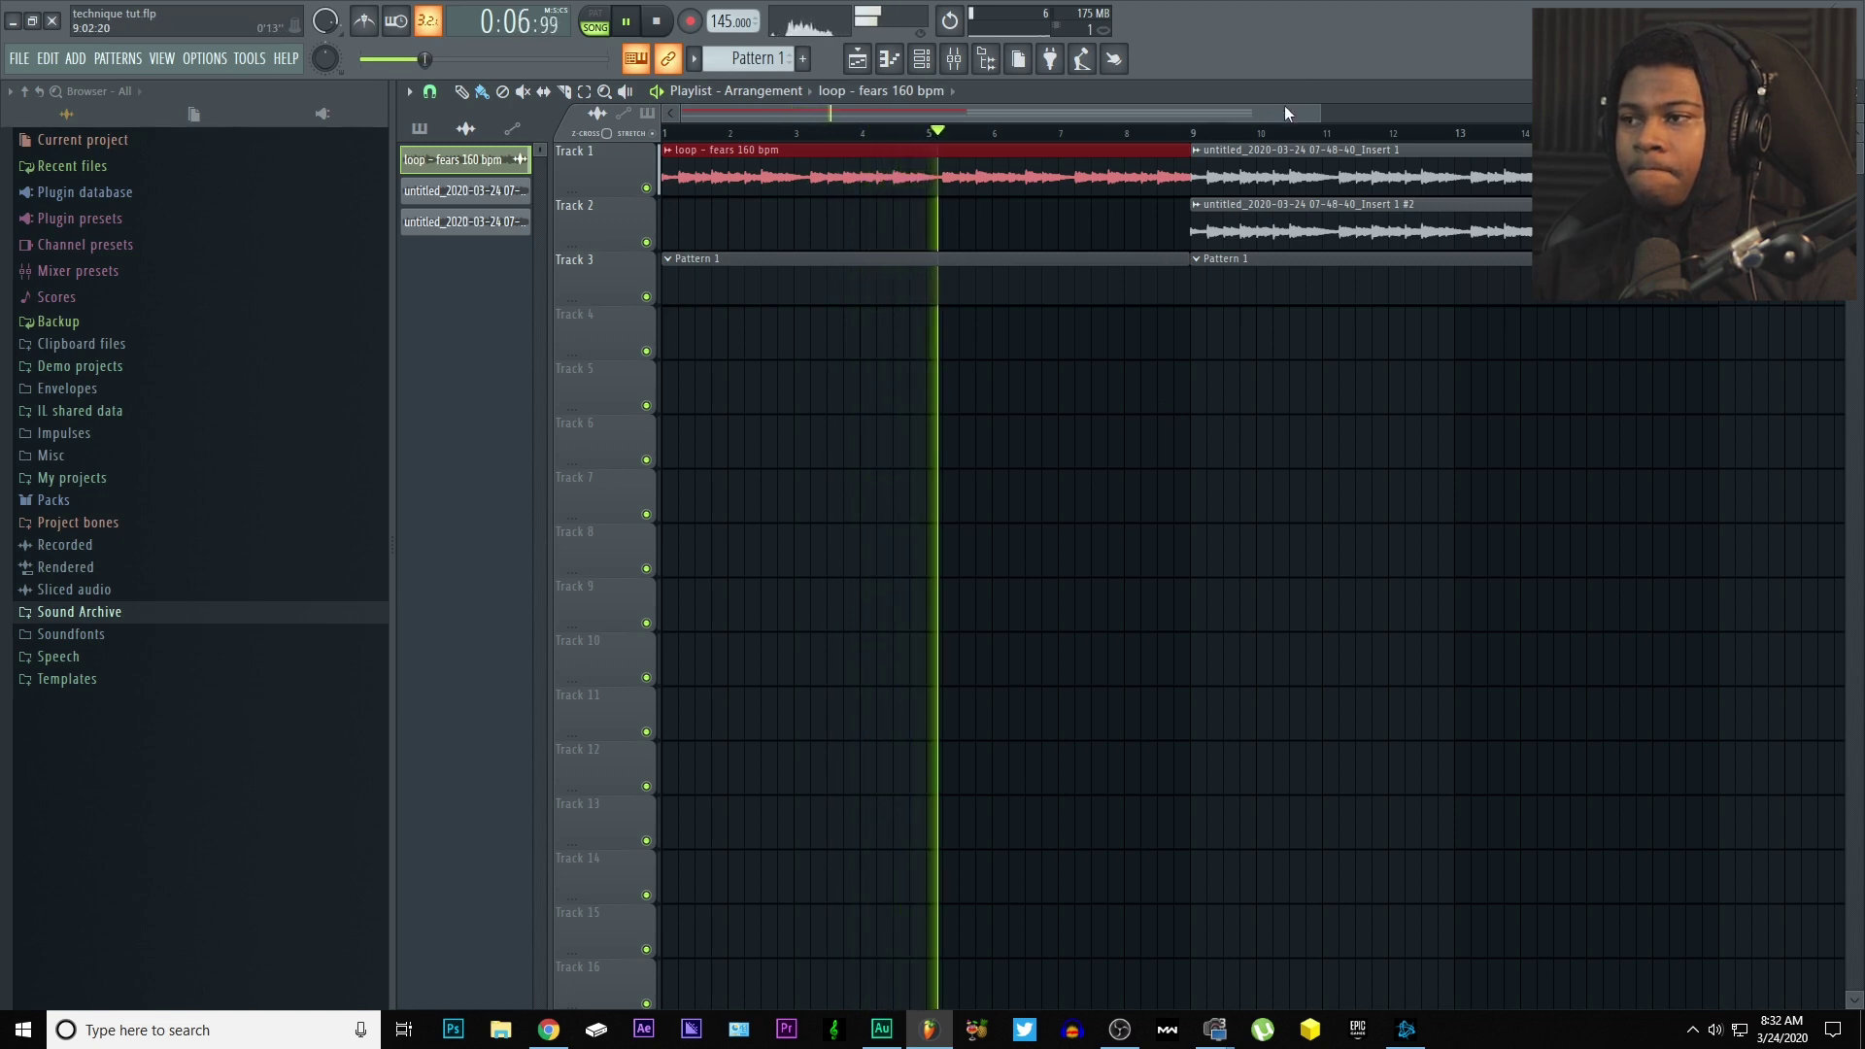
pyautogui.moveTo(1288, 115); pyautogui.dragTo(1300, 114)
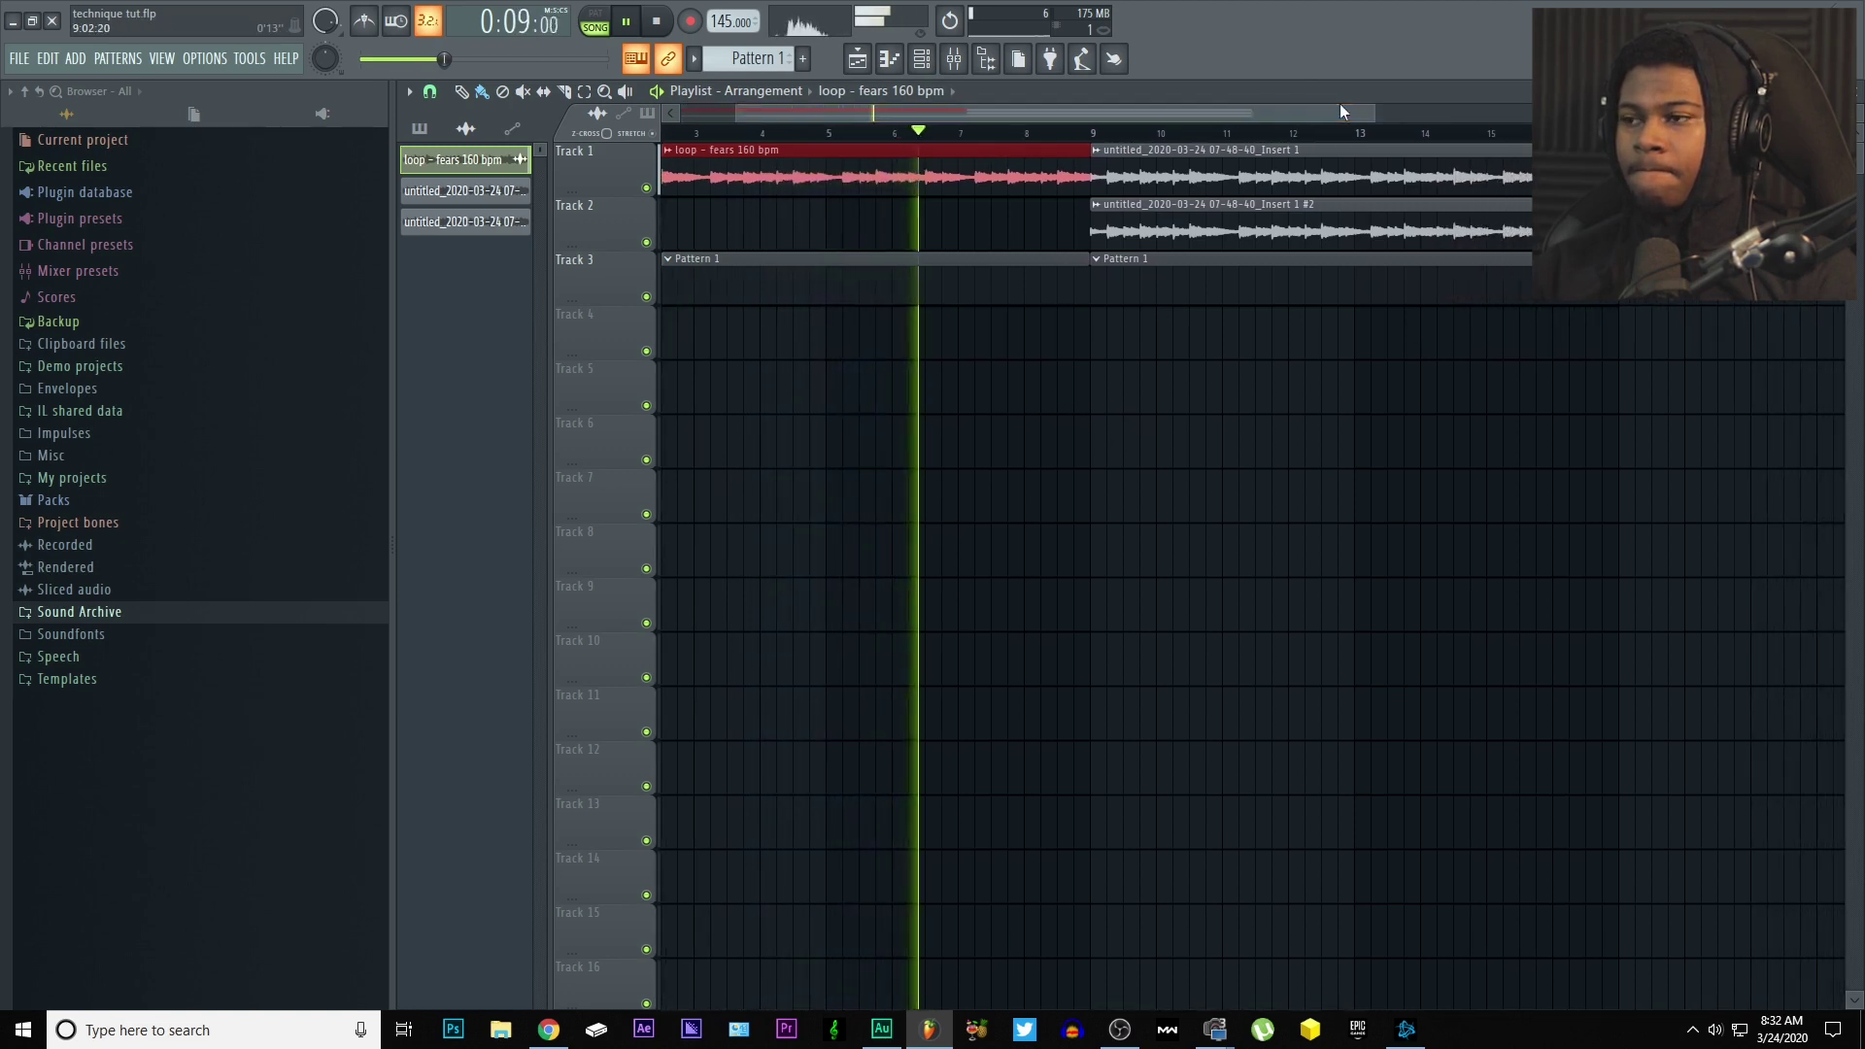
pyautogui.press('space')
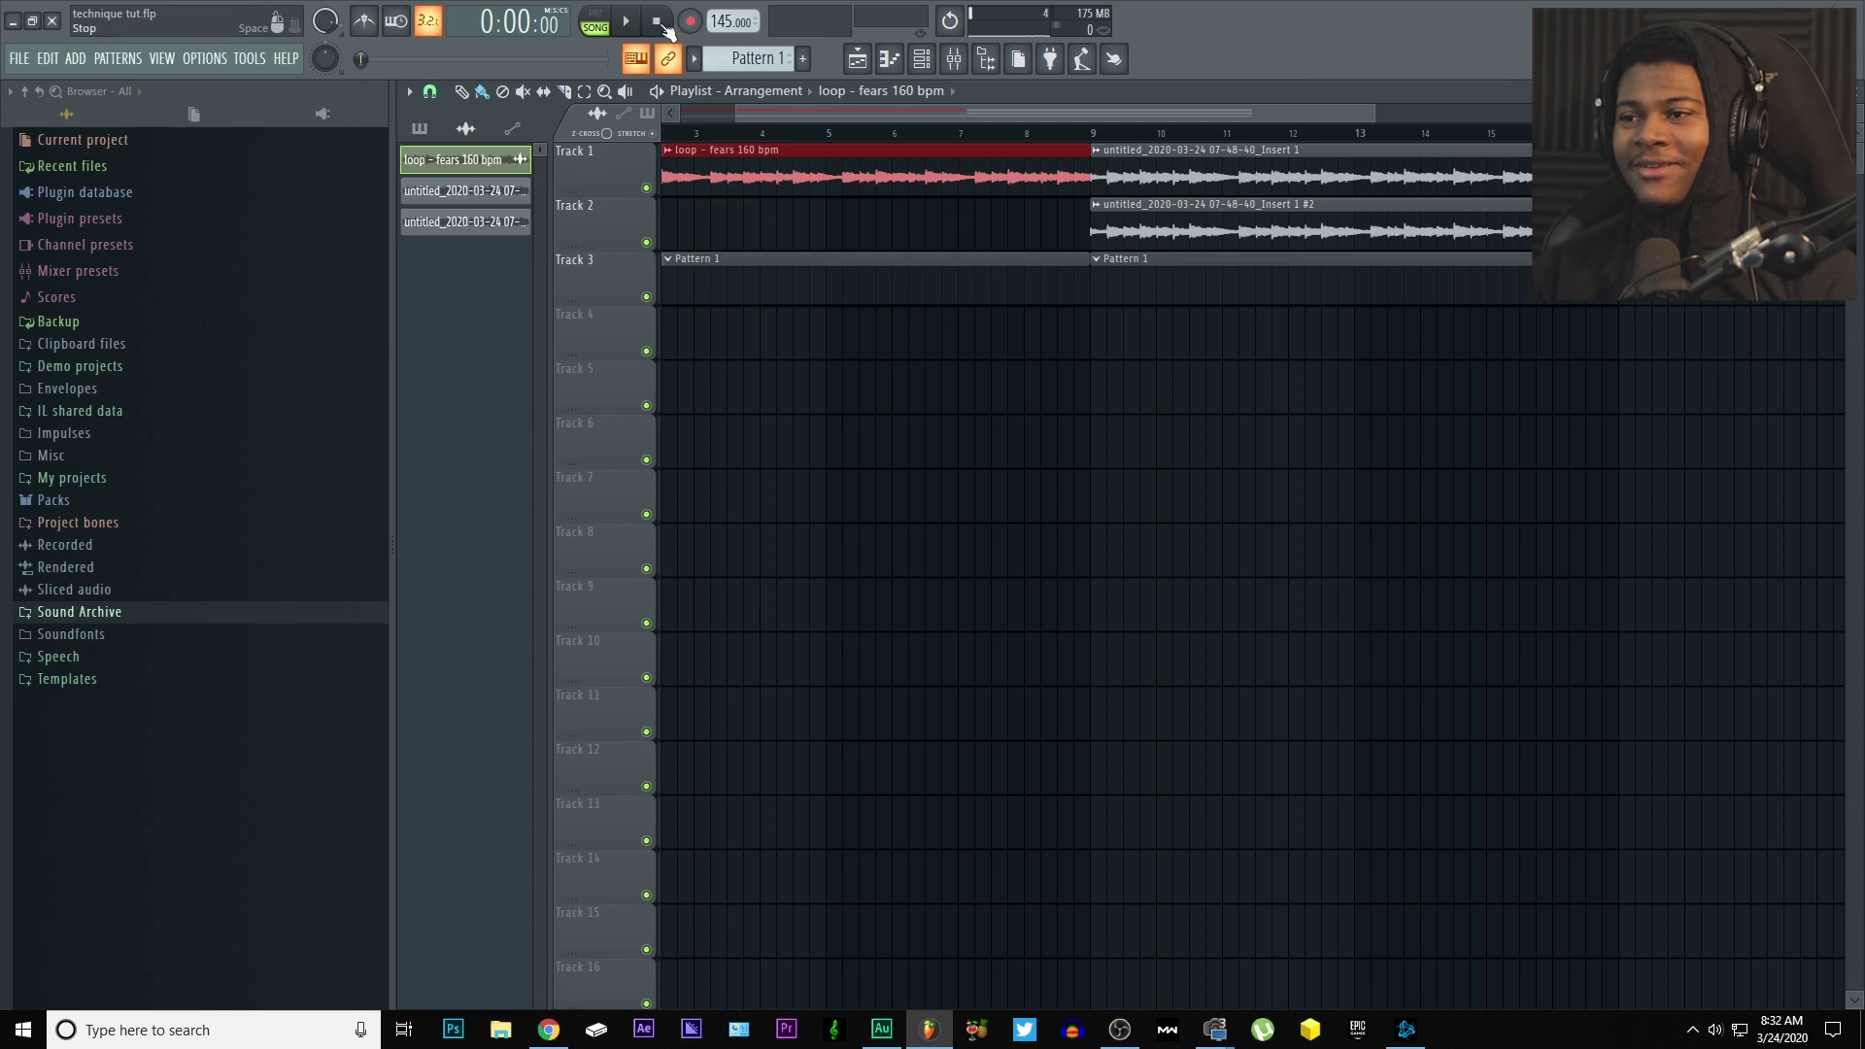
pyautogui.scroll(2, 879, 130)
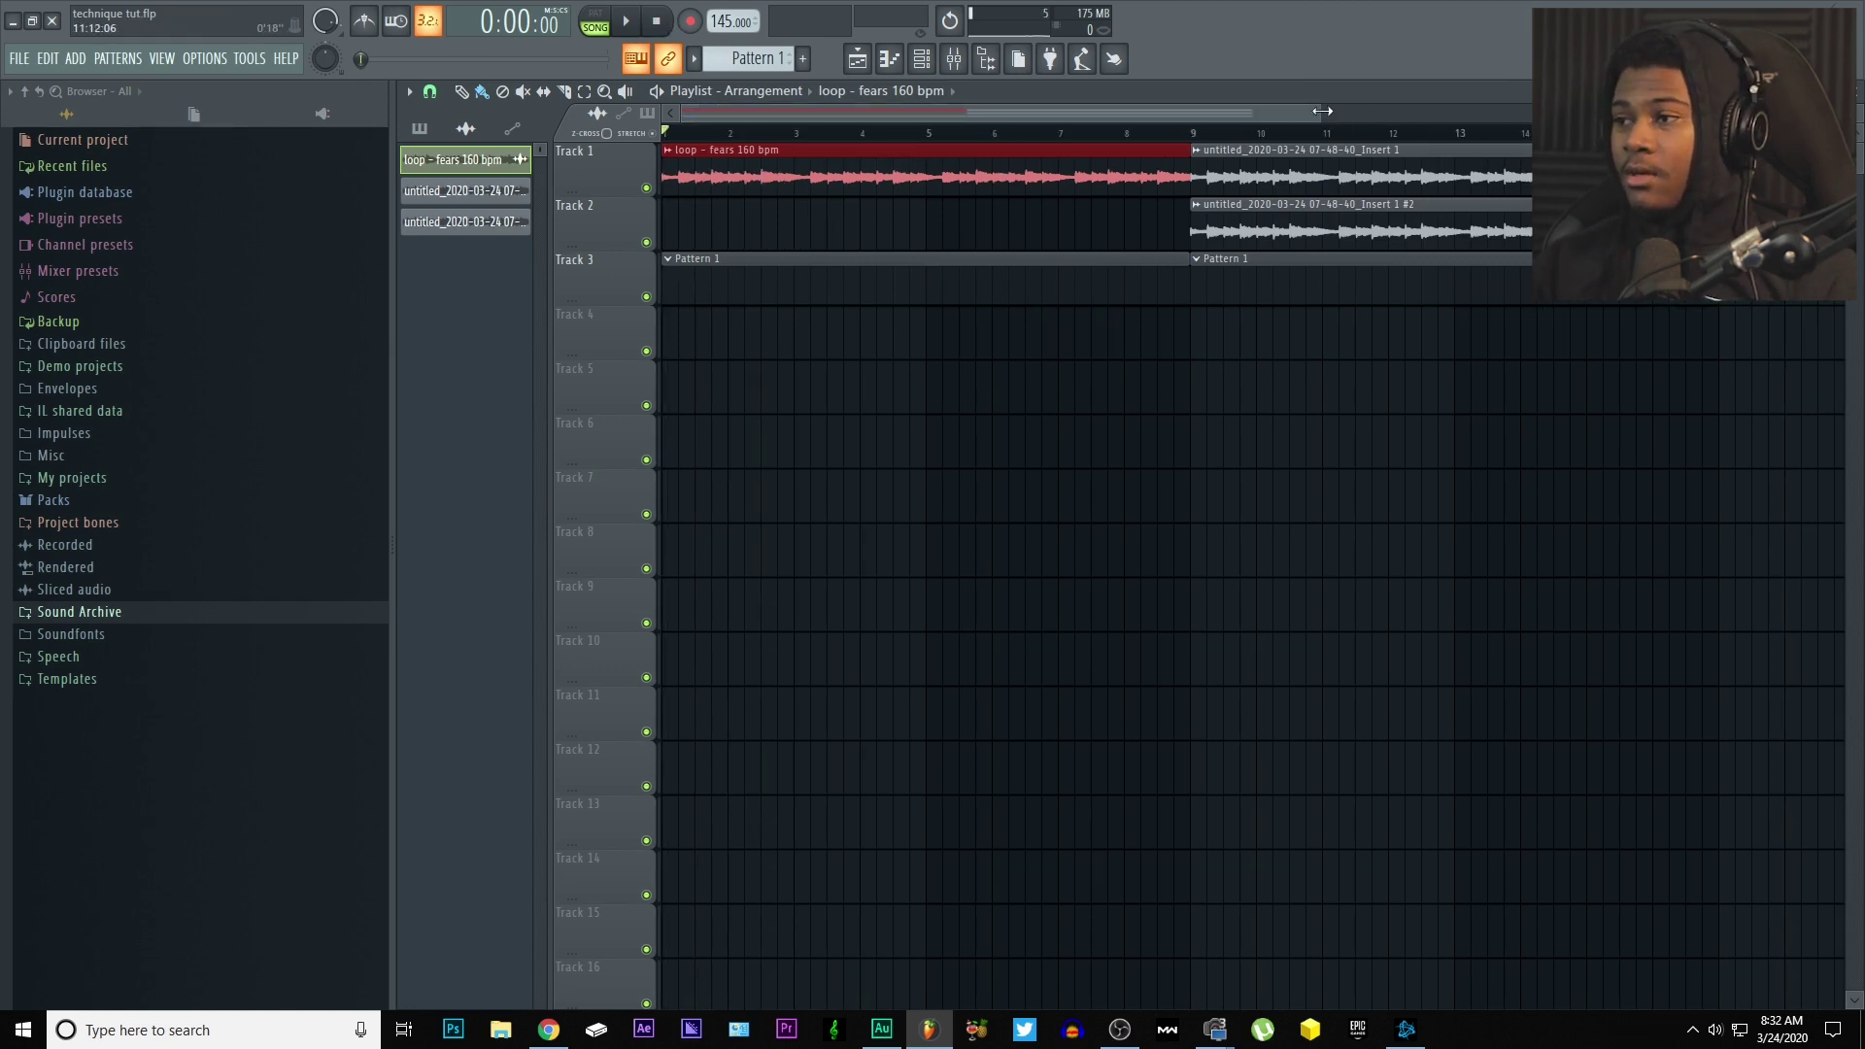
pyautogui.moveTo(1325, 115); pyautogui.dragTo(1401, 114)
# - Route the AM - Kill It (808) channel to mixer track 3, named 808, and load Fruity Parametric EQ 2 in its first effect slot
pyautogui.press('F5')
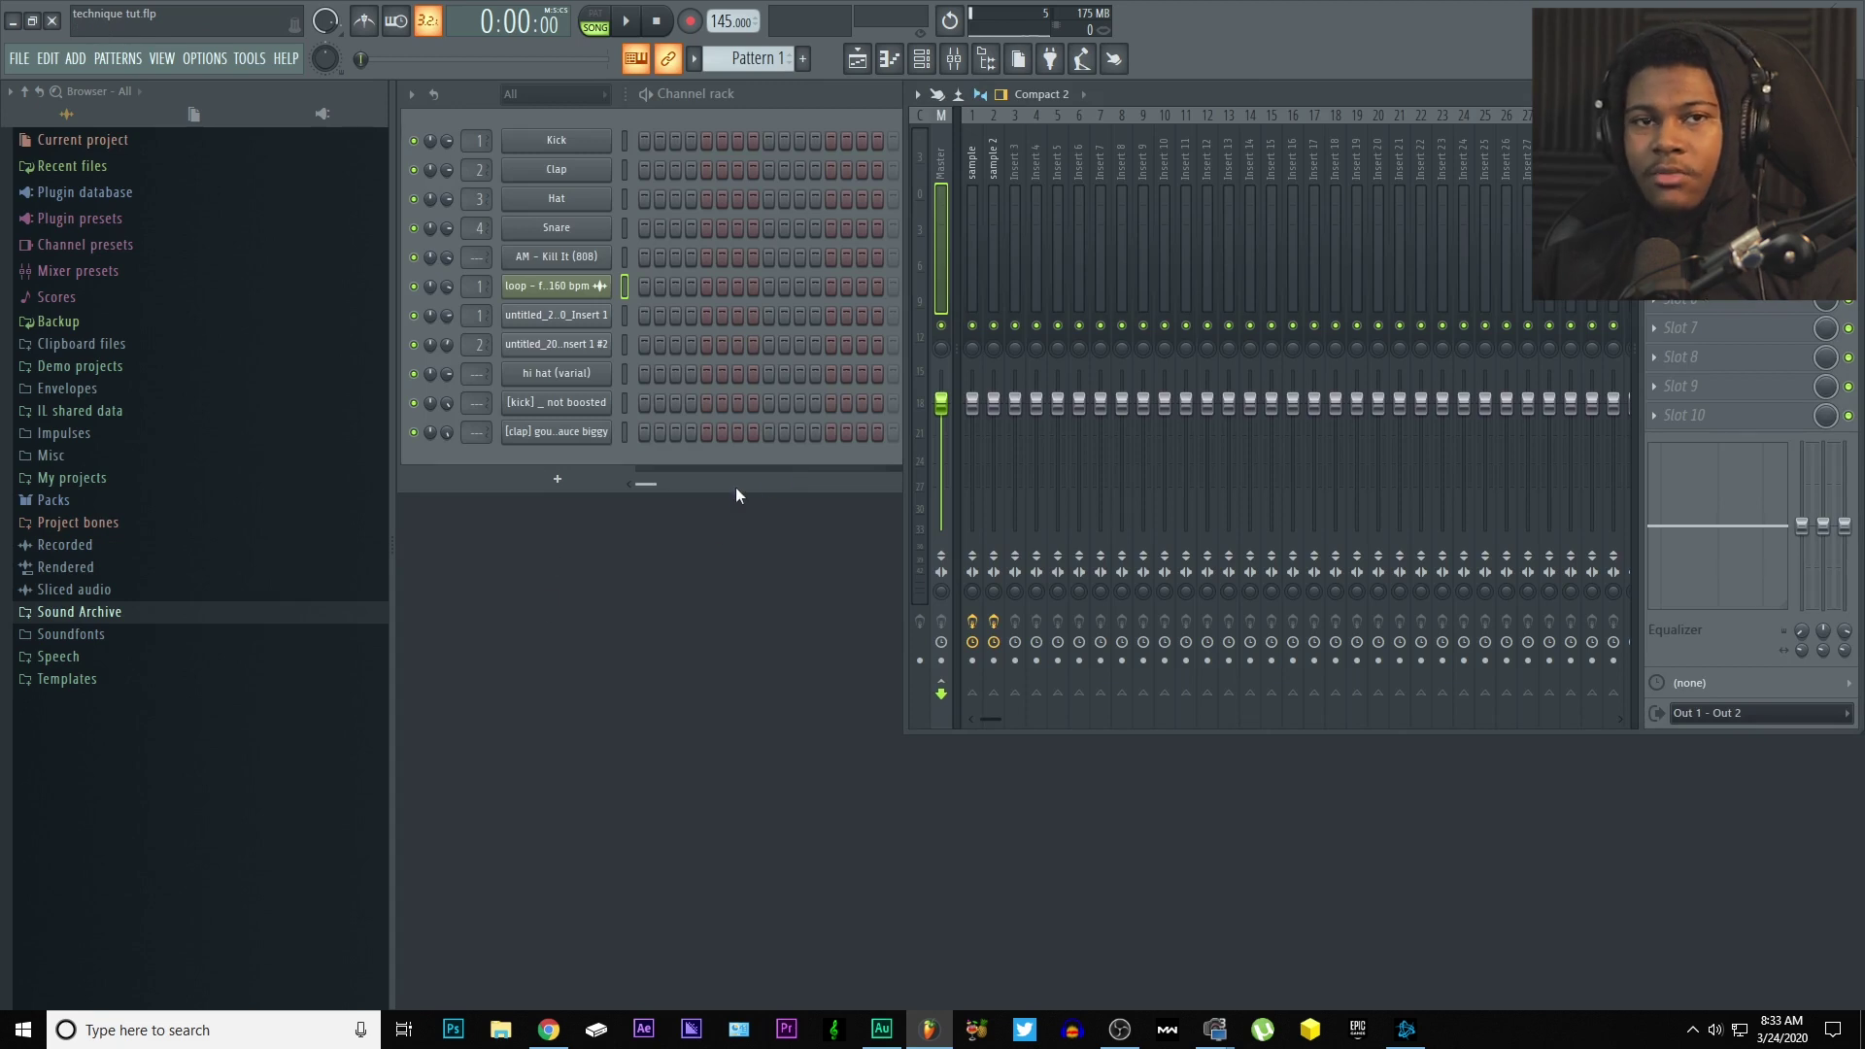
pyautogui.rightClick(1020, 177)
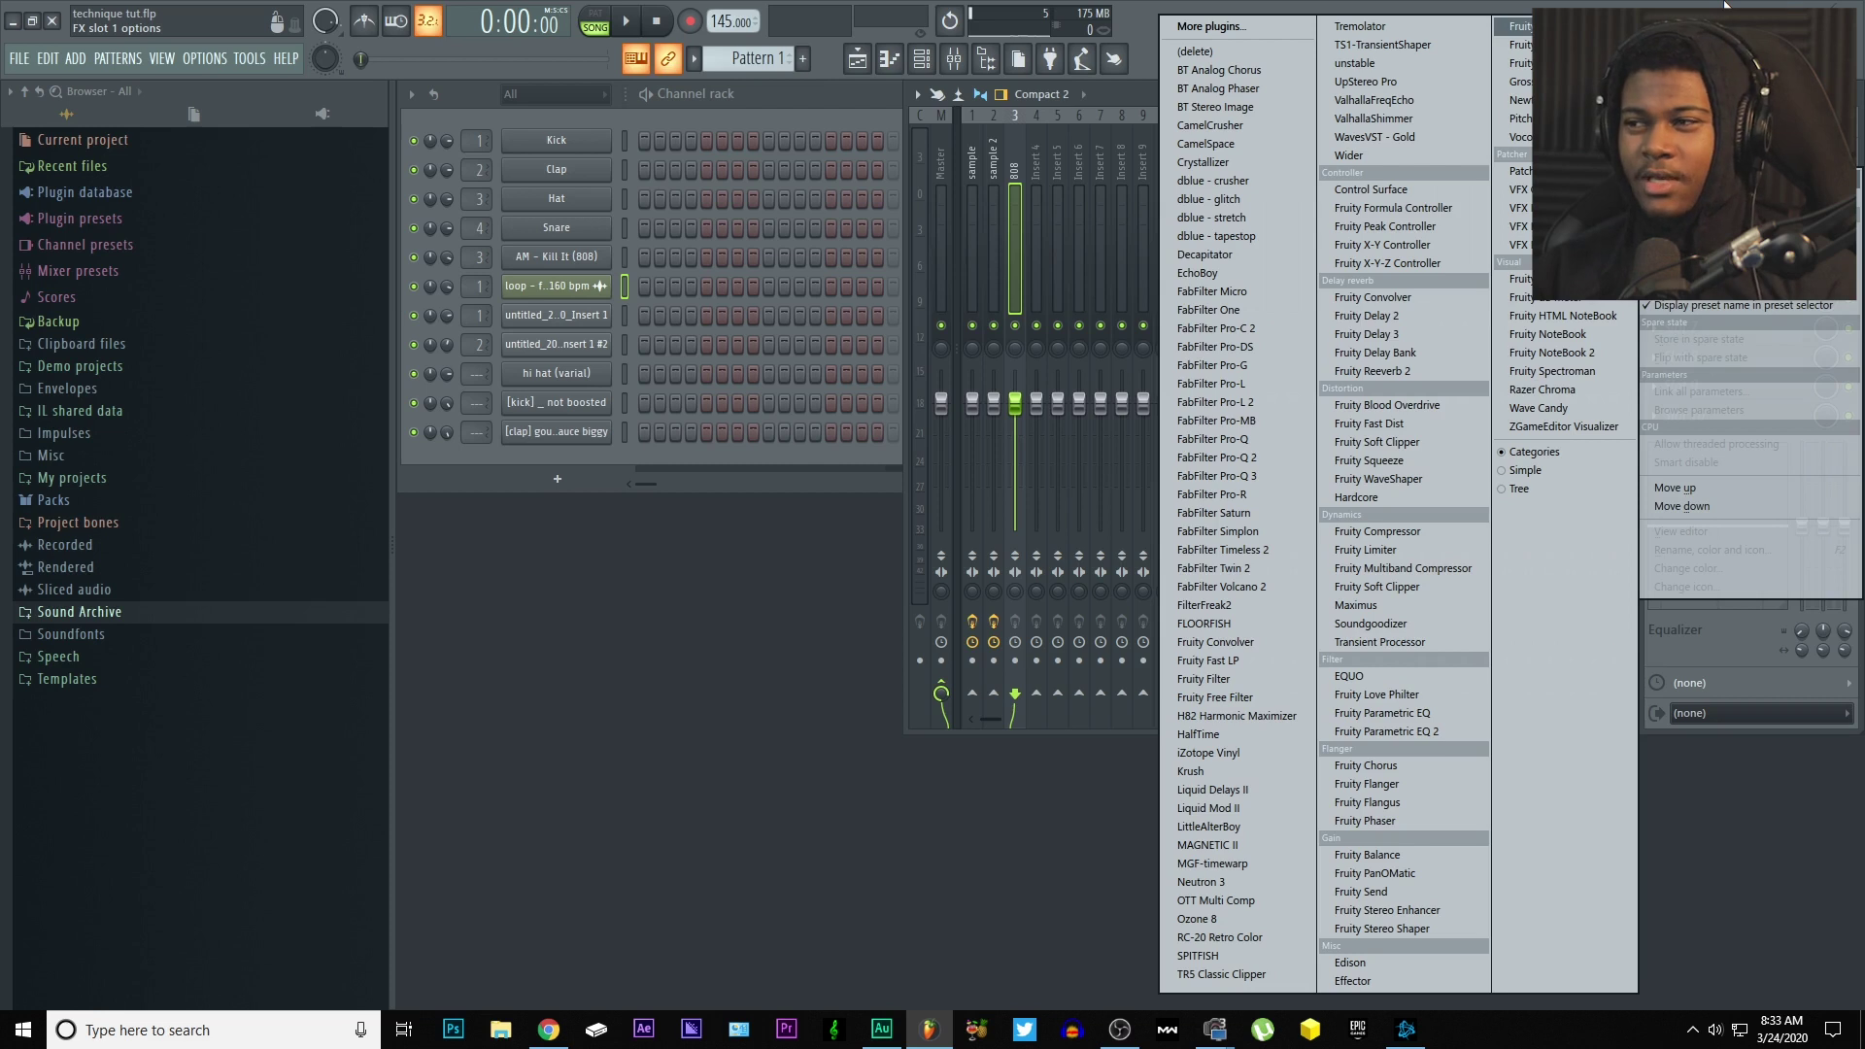
pyautogui.click(1379, 735)
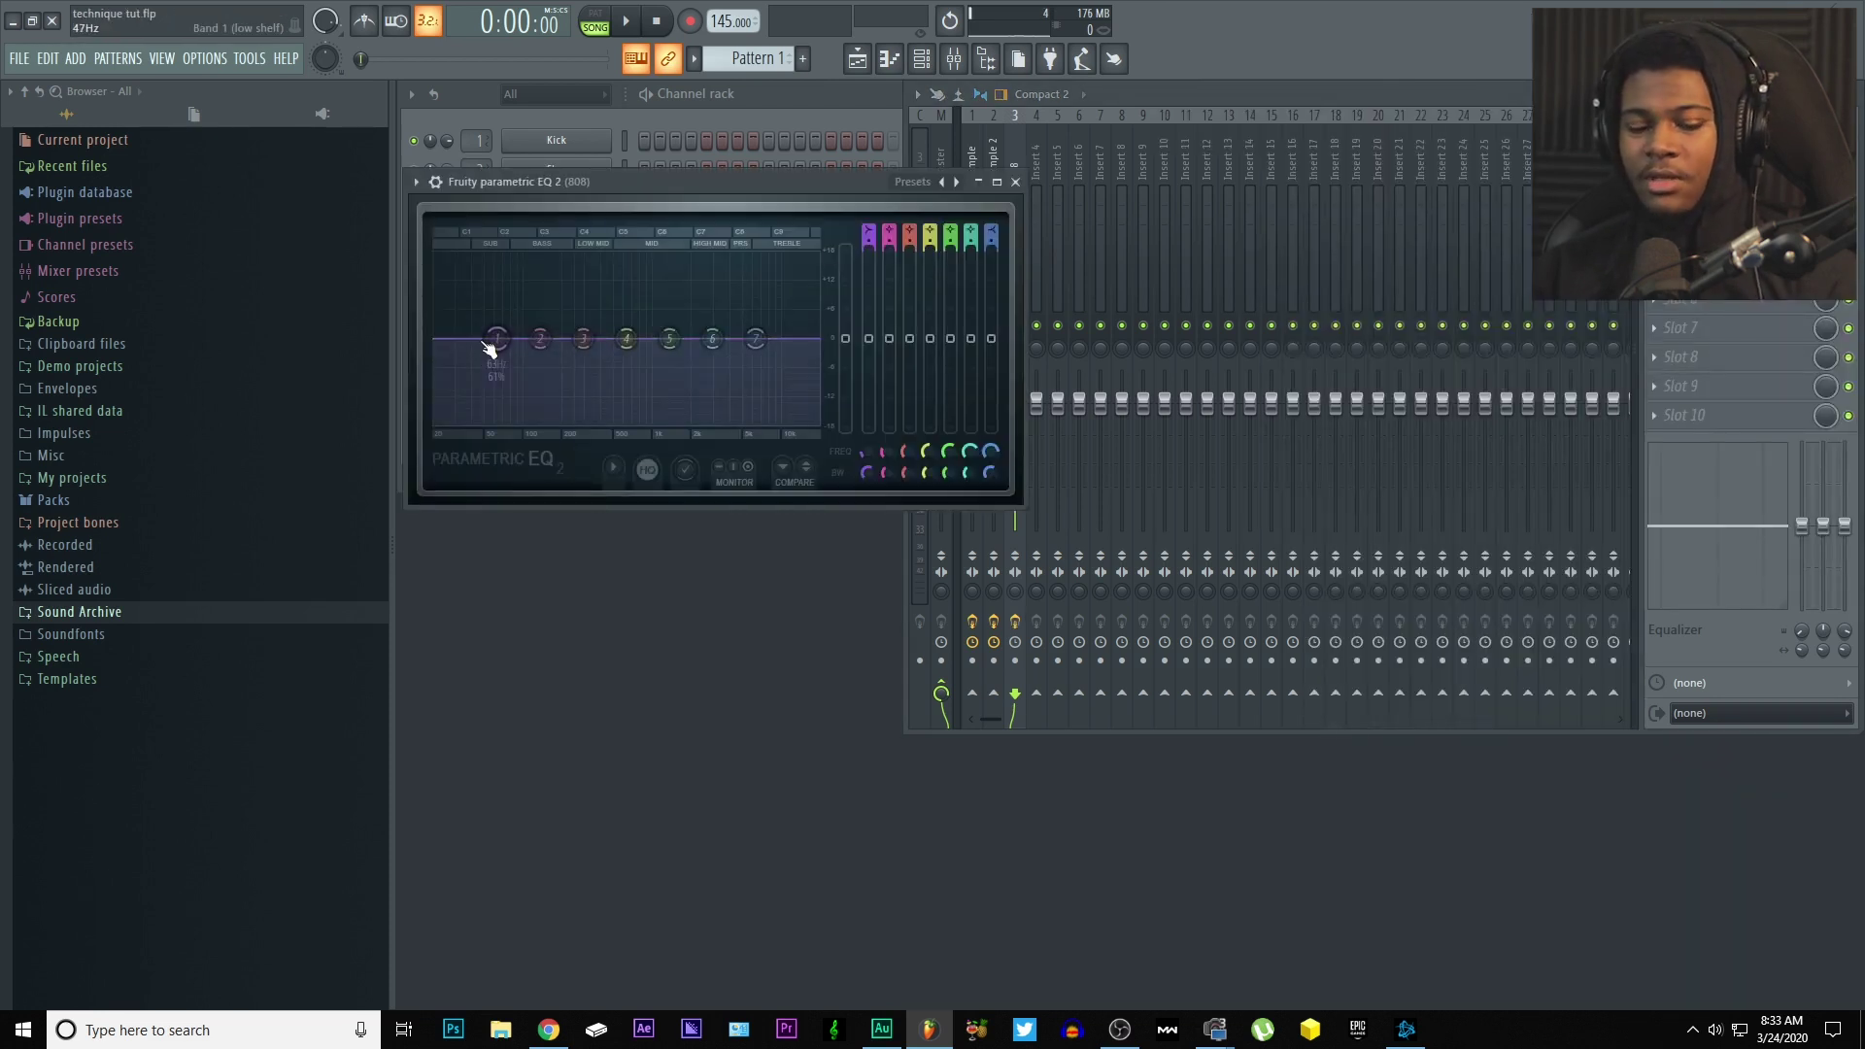
# - Select the AM - Kill It (808) channel in the channel rack and open its piano roll
pyautogui.press('F6')
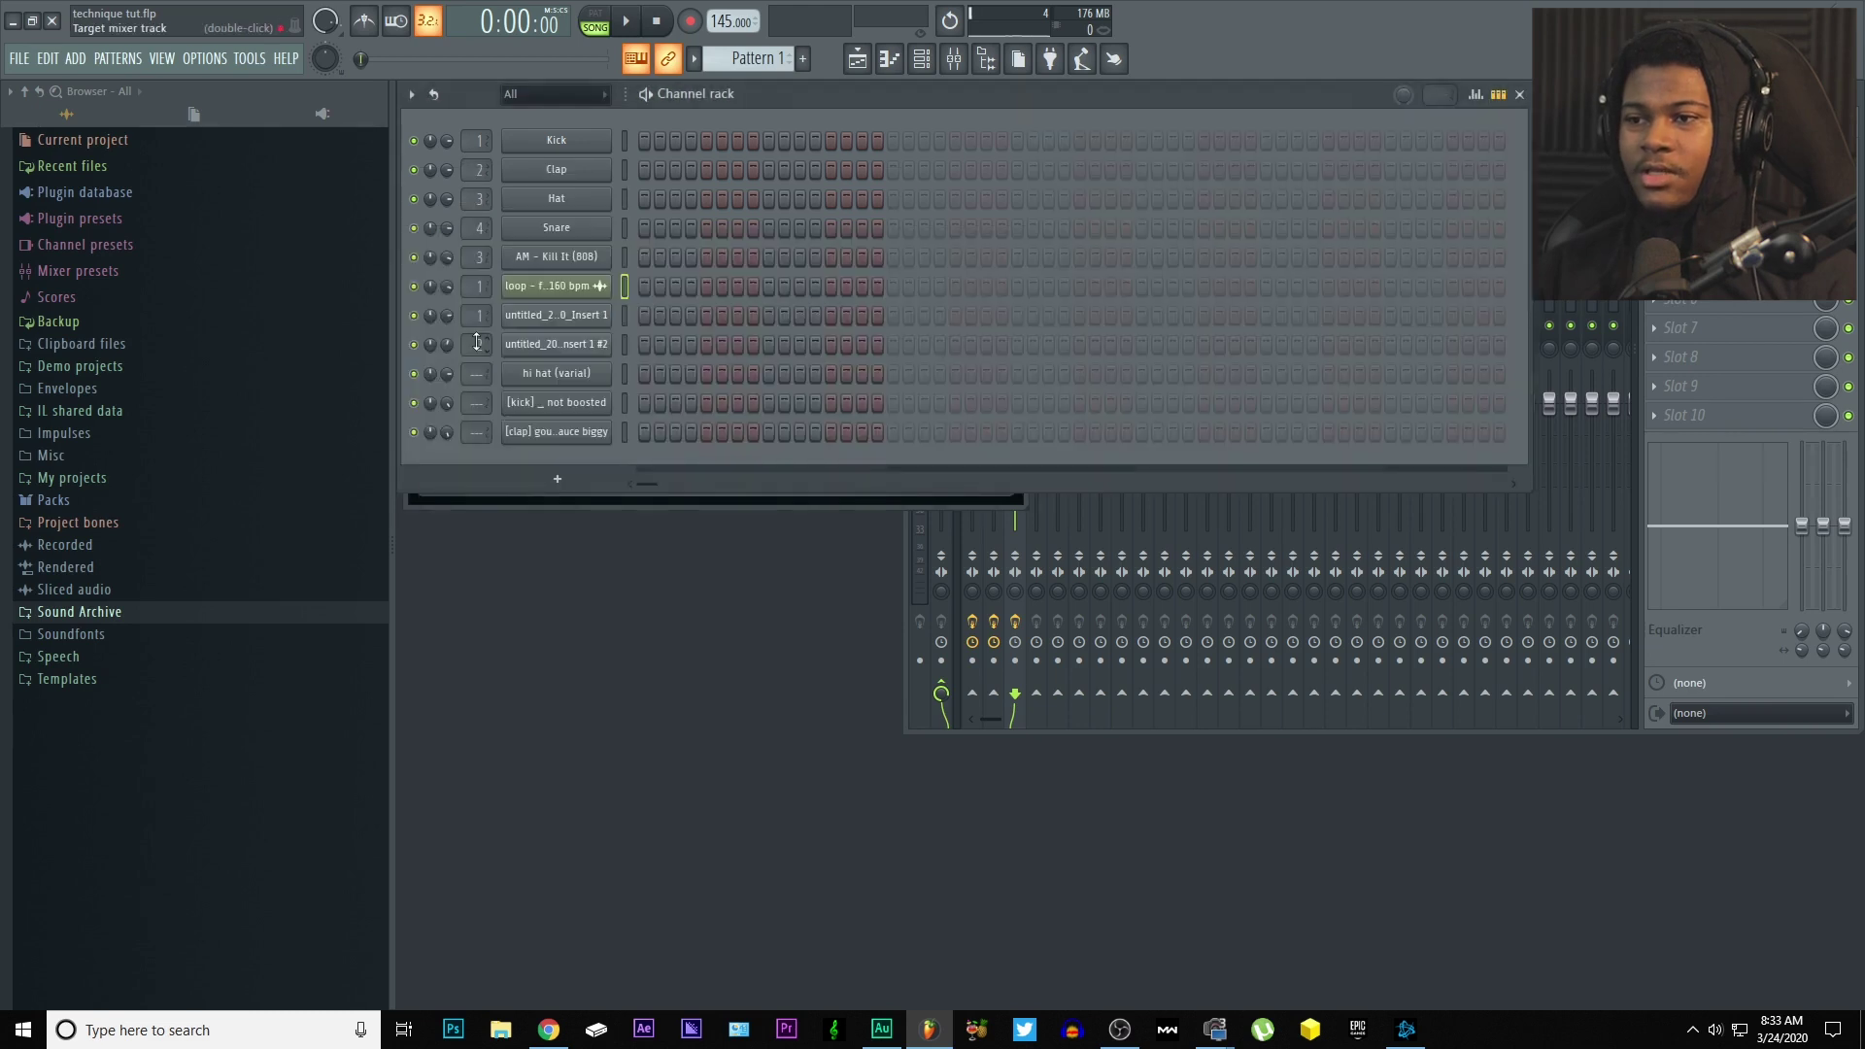
pyautogui.scroll(1, 477, 342)
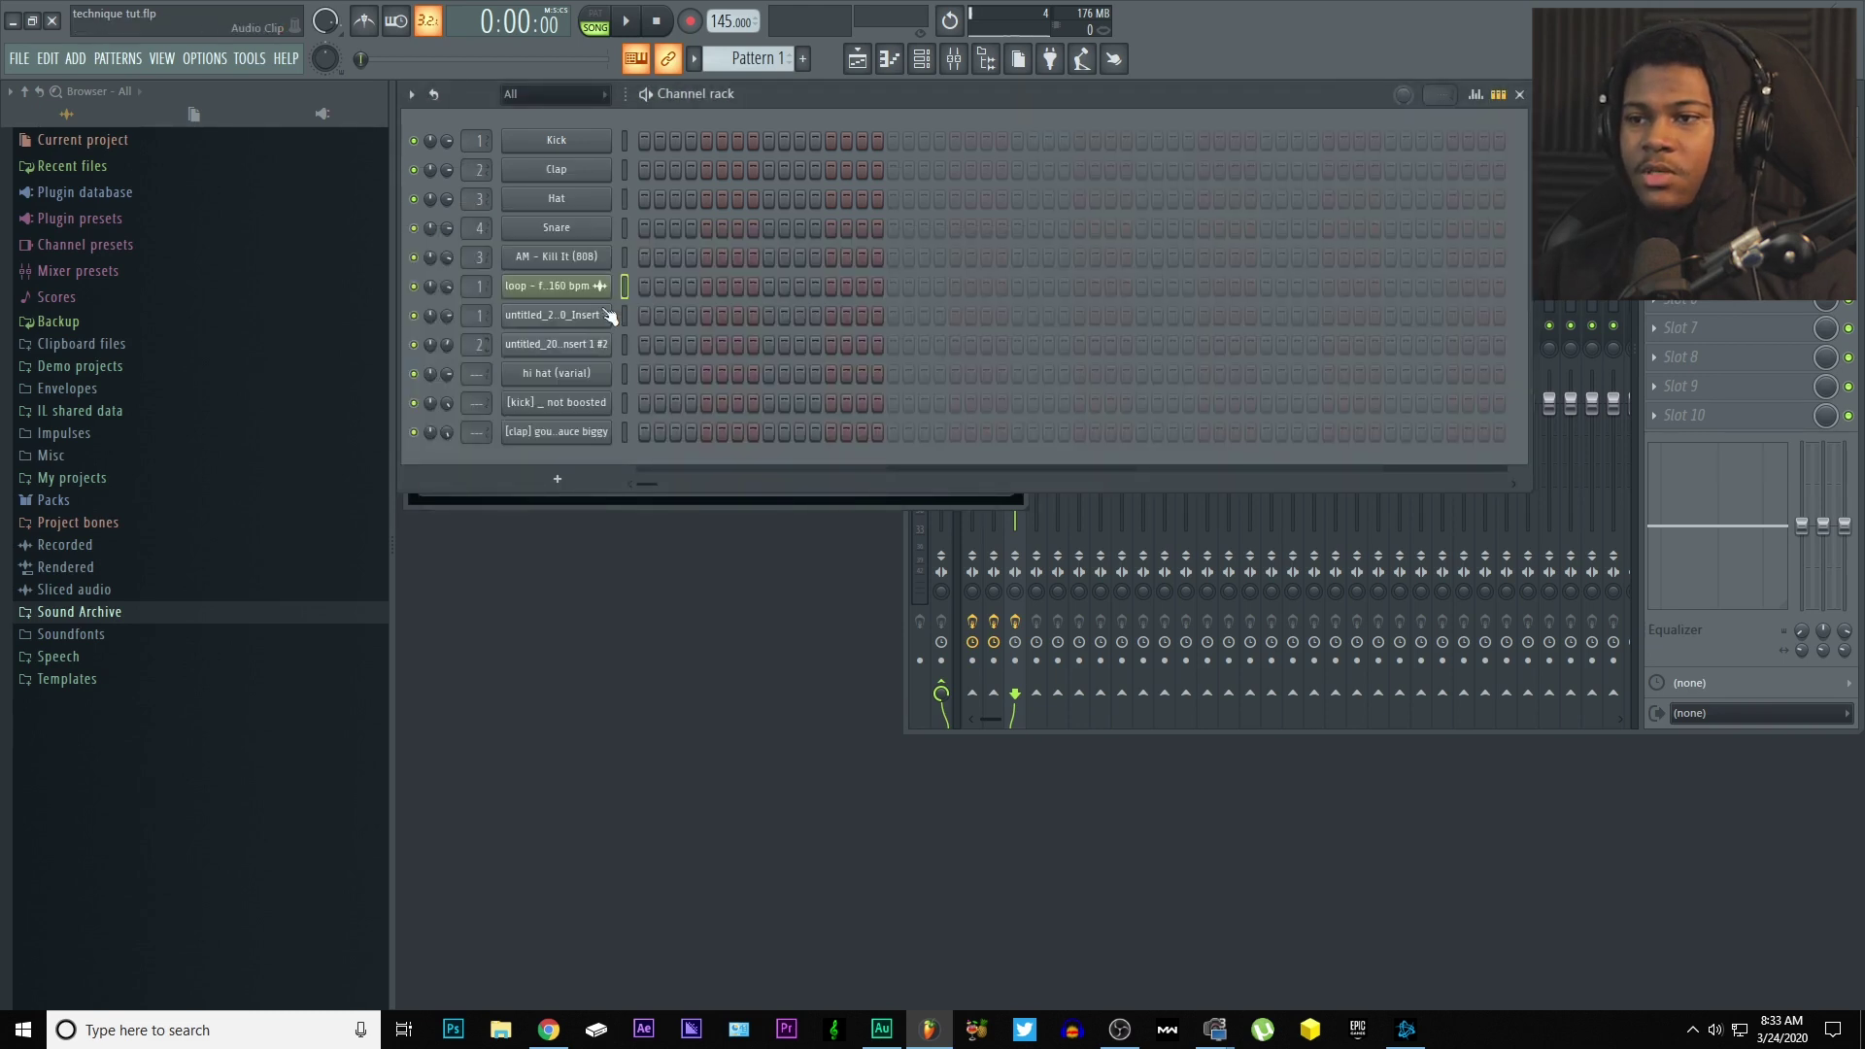
pyautogui.click(623, 258)
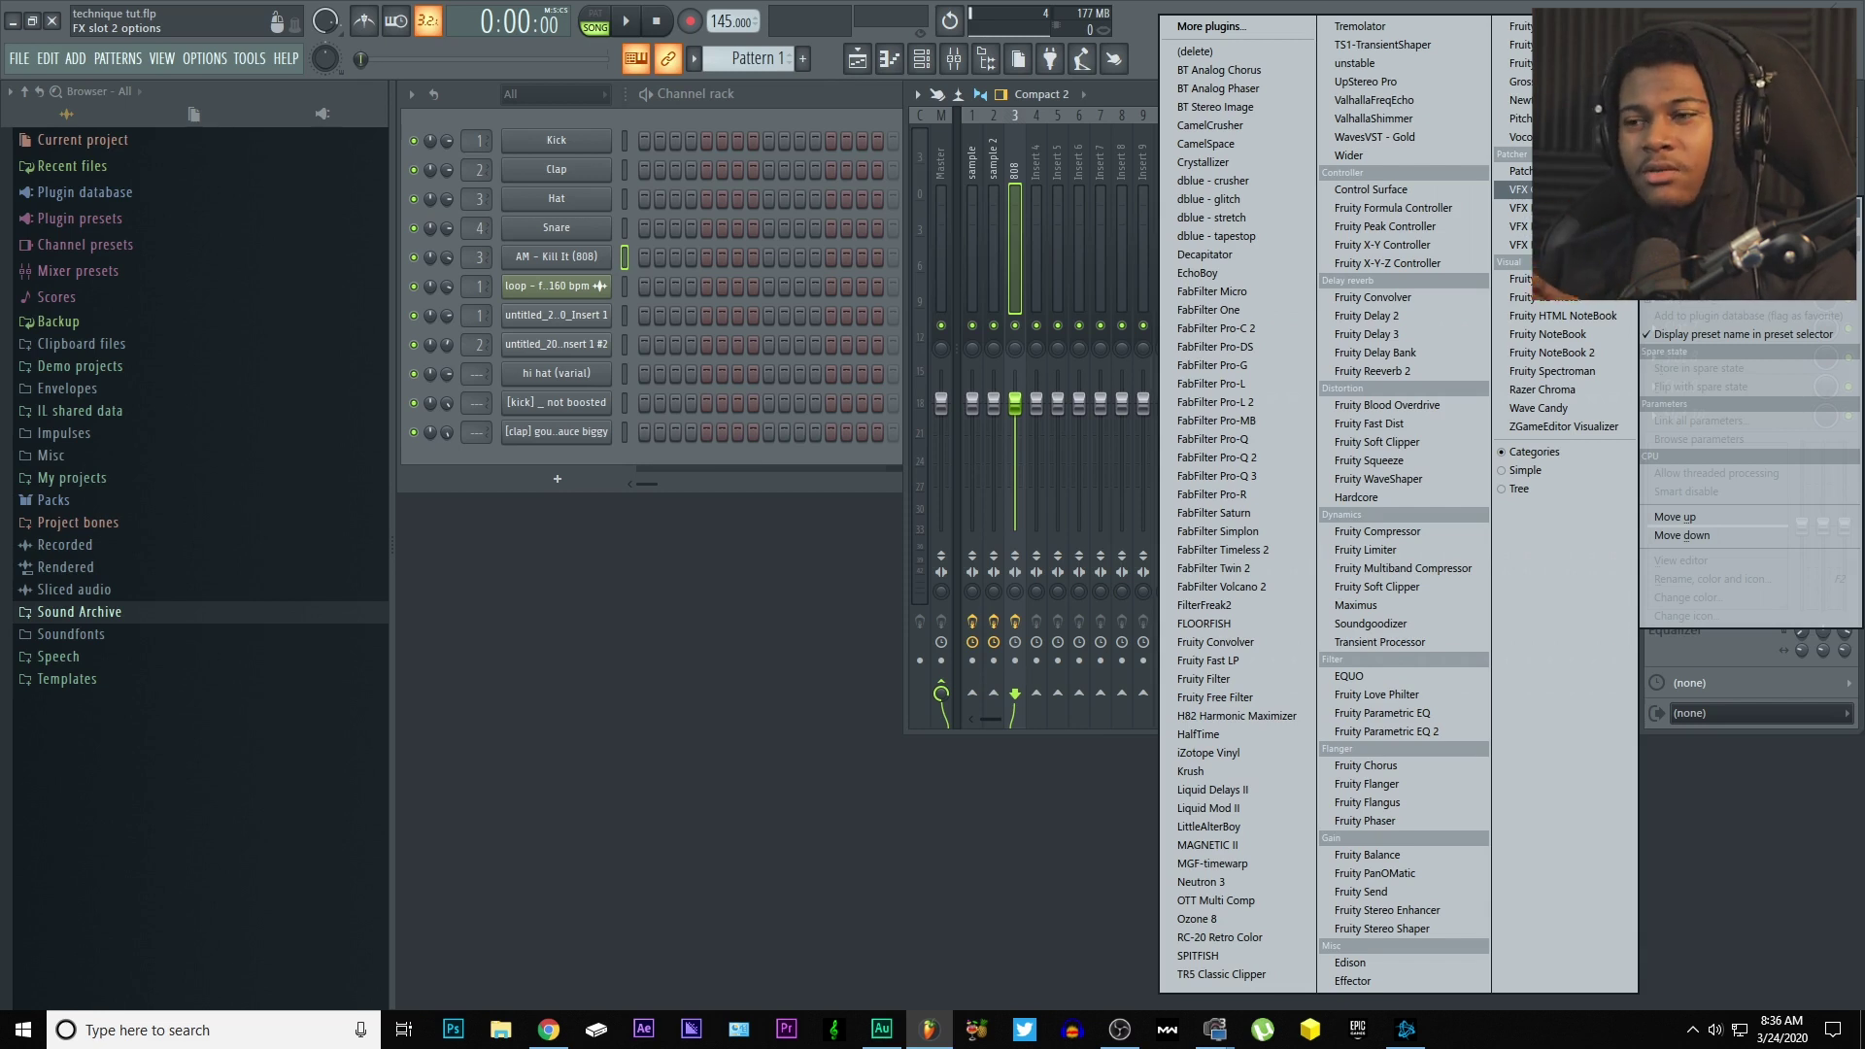
pyautogui.click(830, 117)
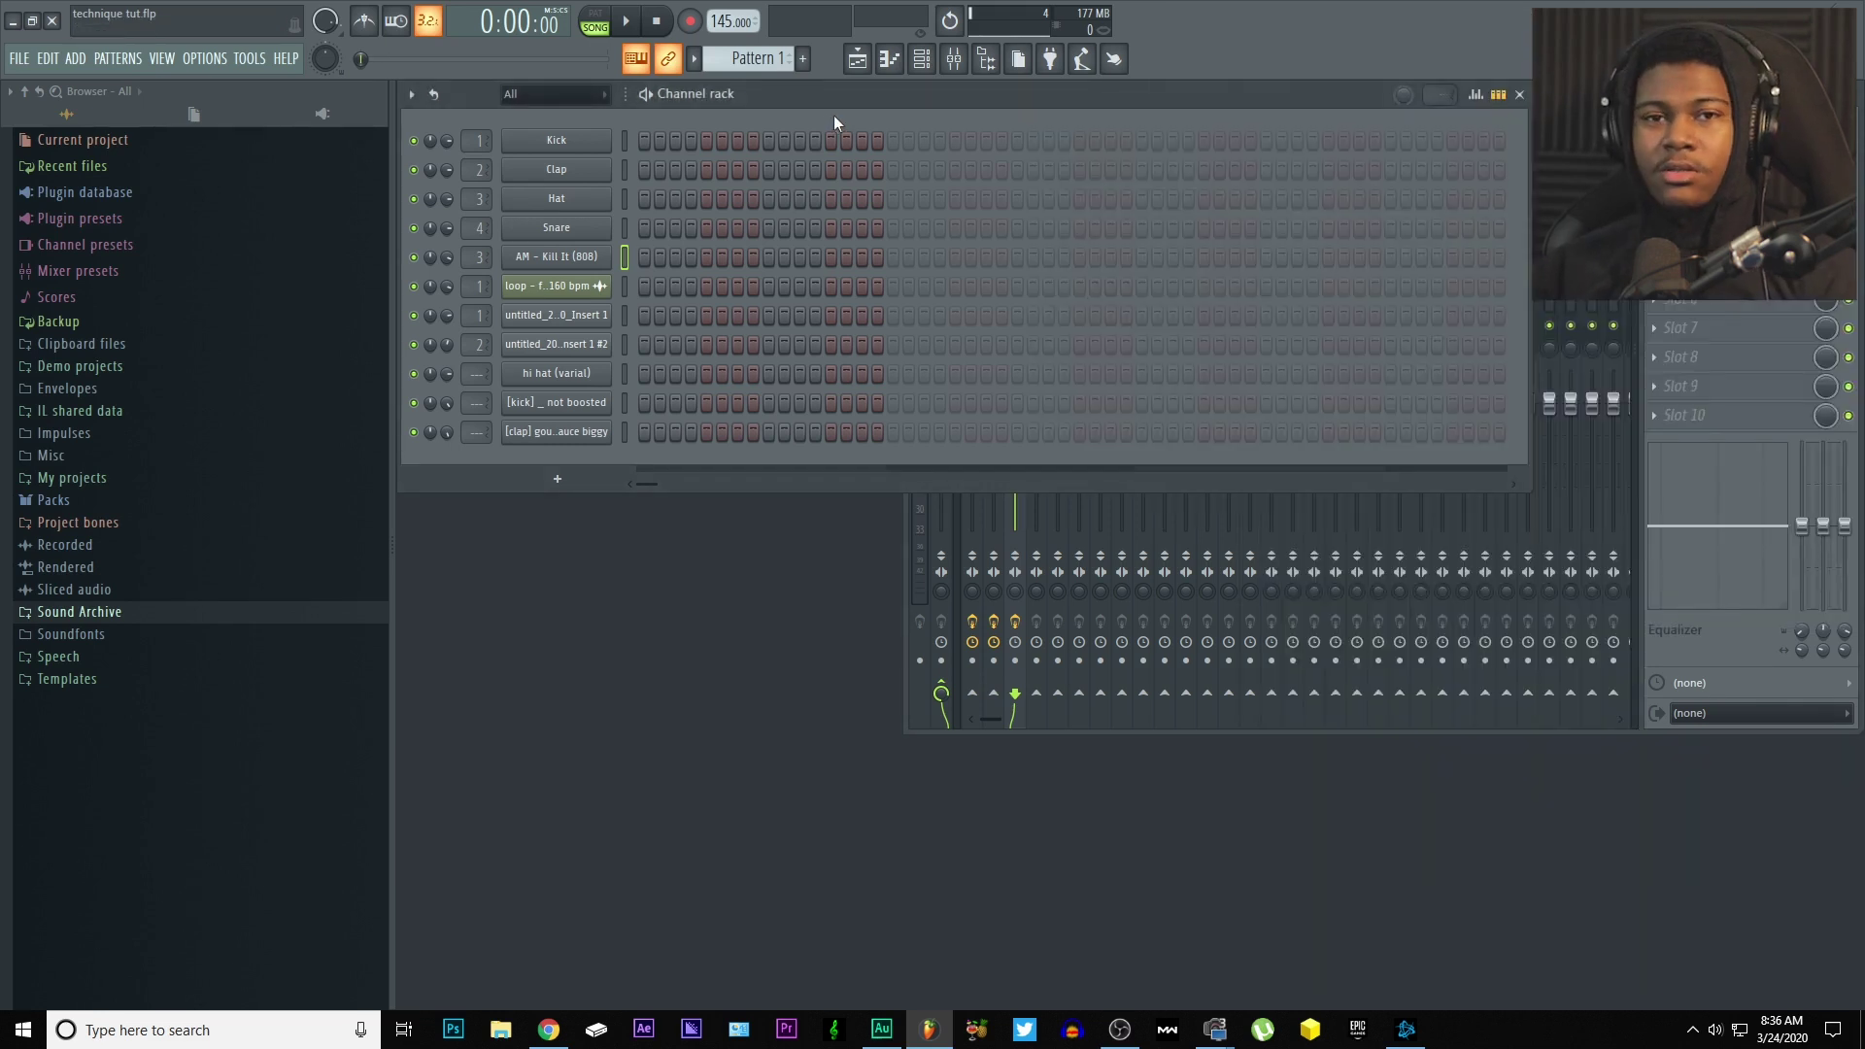
pyautogui.click(599, 265)
pyautogui.rightClick(586, 260)
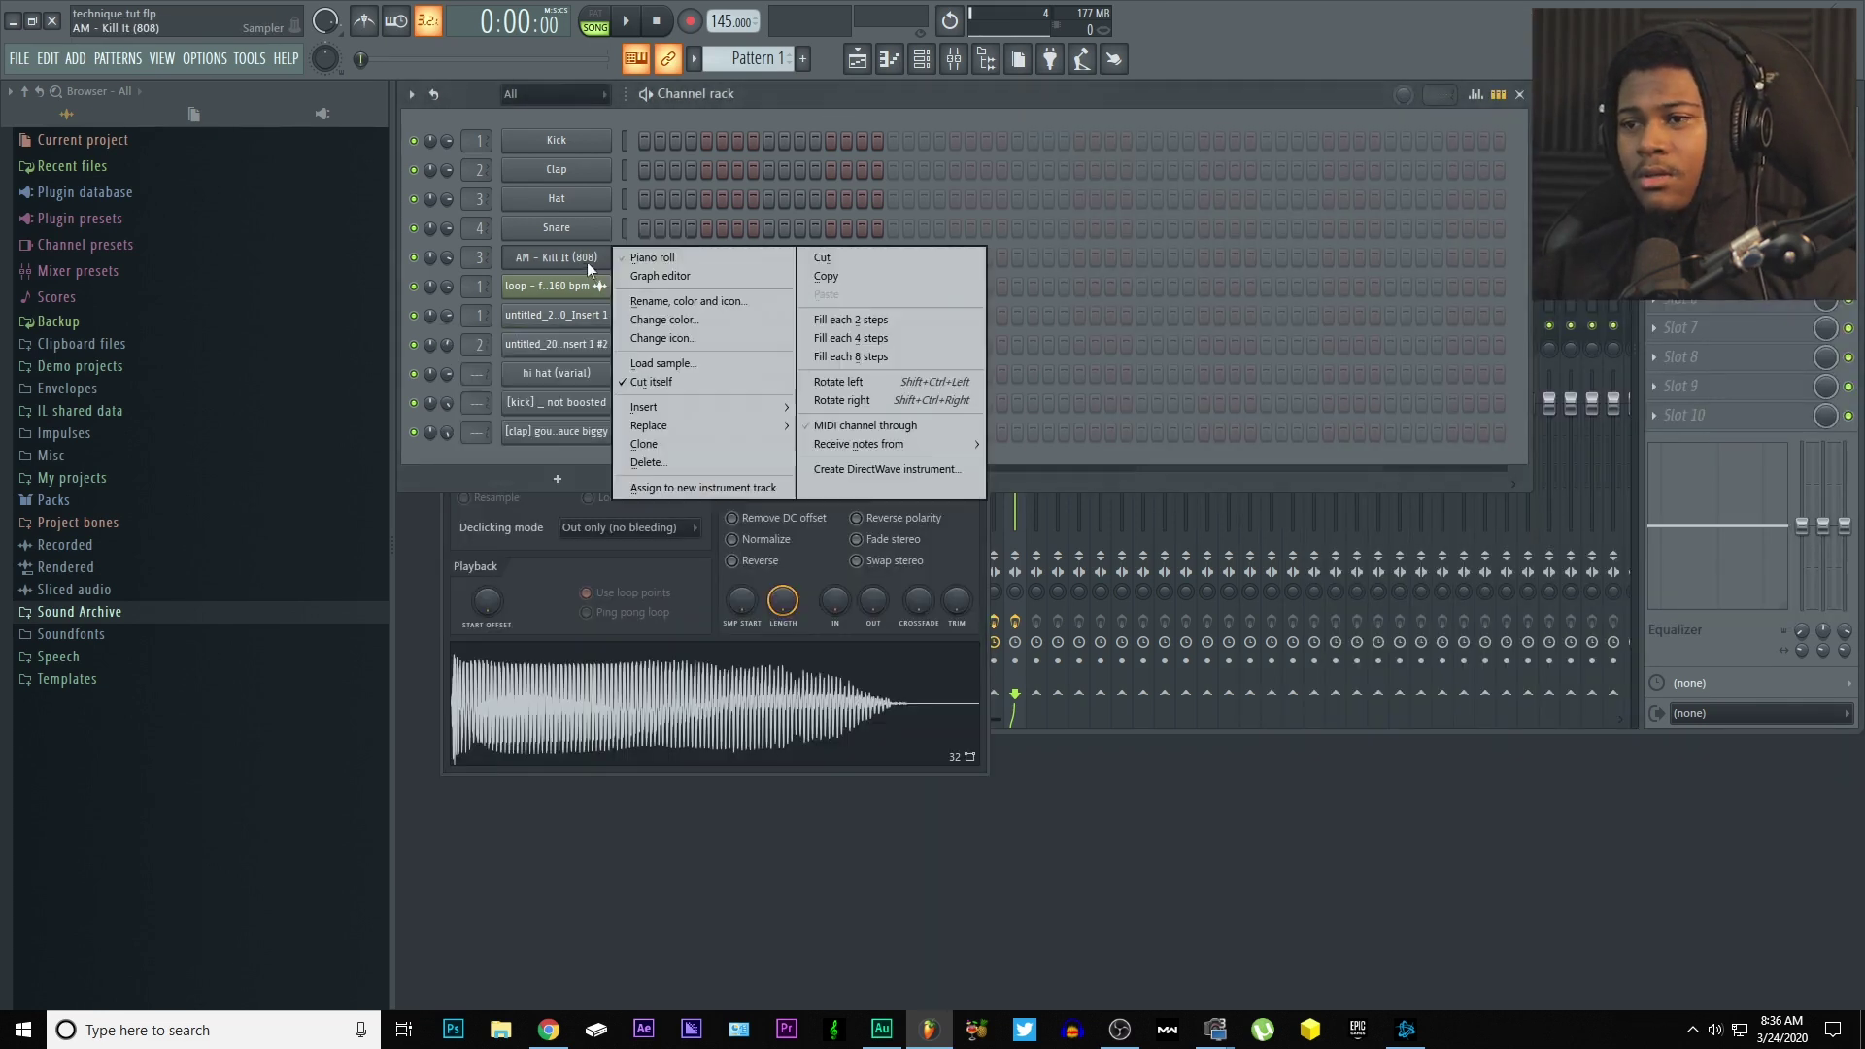
pyautogui.click(663, 255)
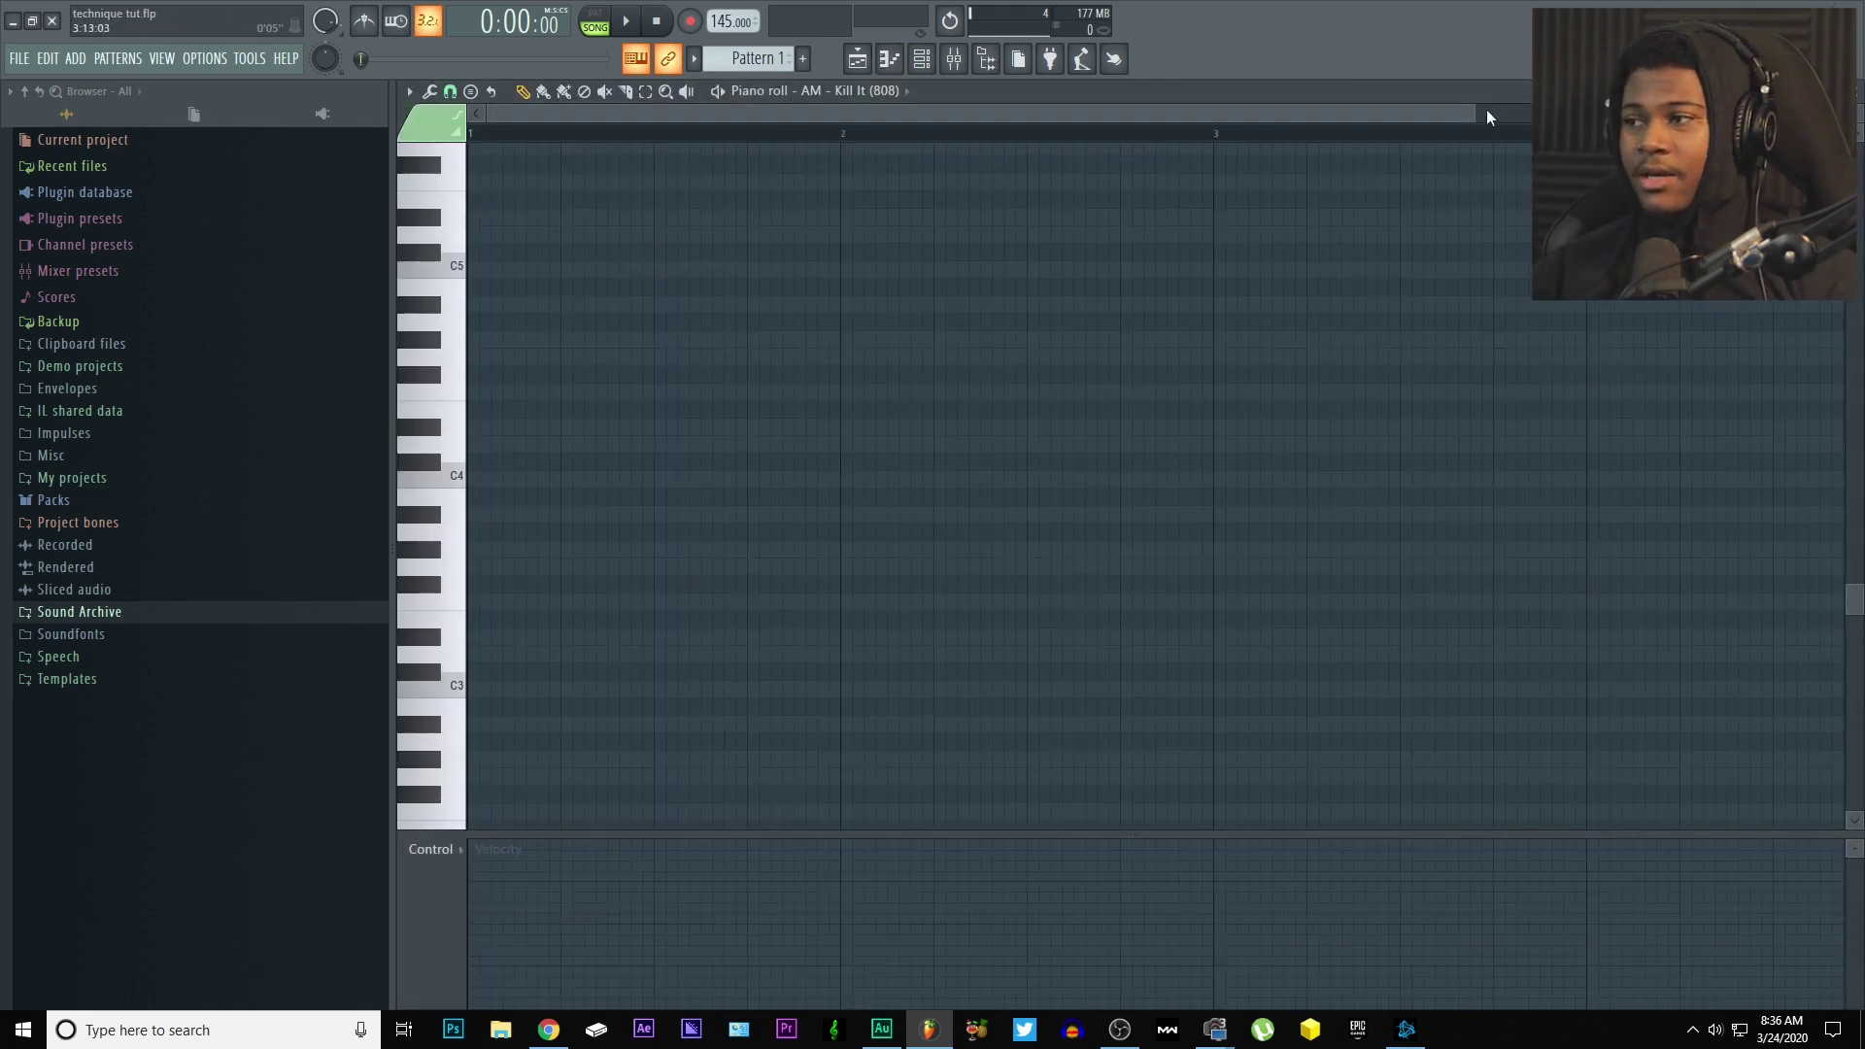
pyautogui.moveTo(1477, 112); pyautogui.dragTo(1544, 115)
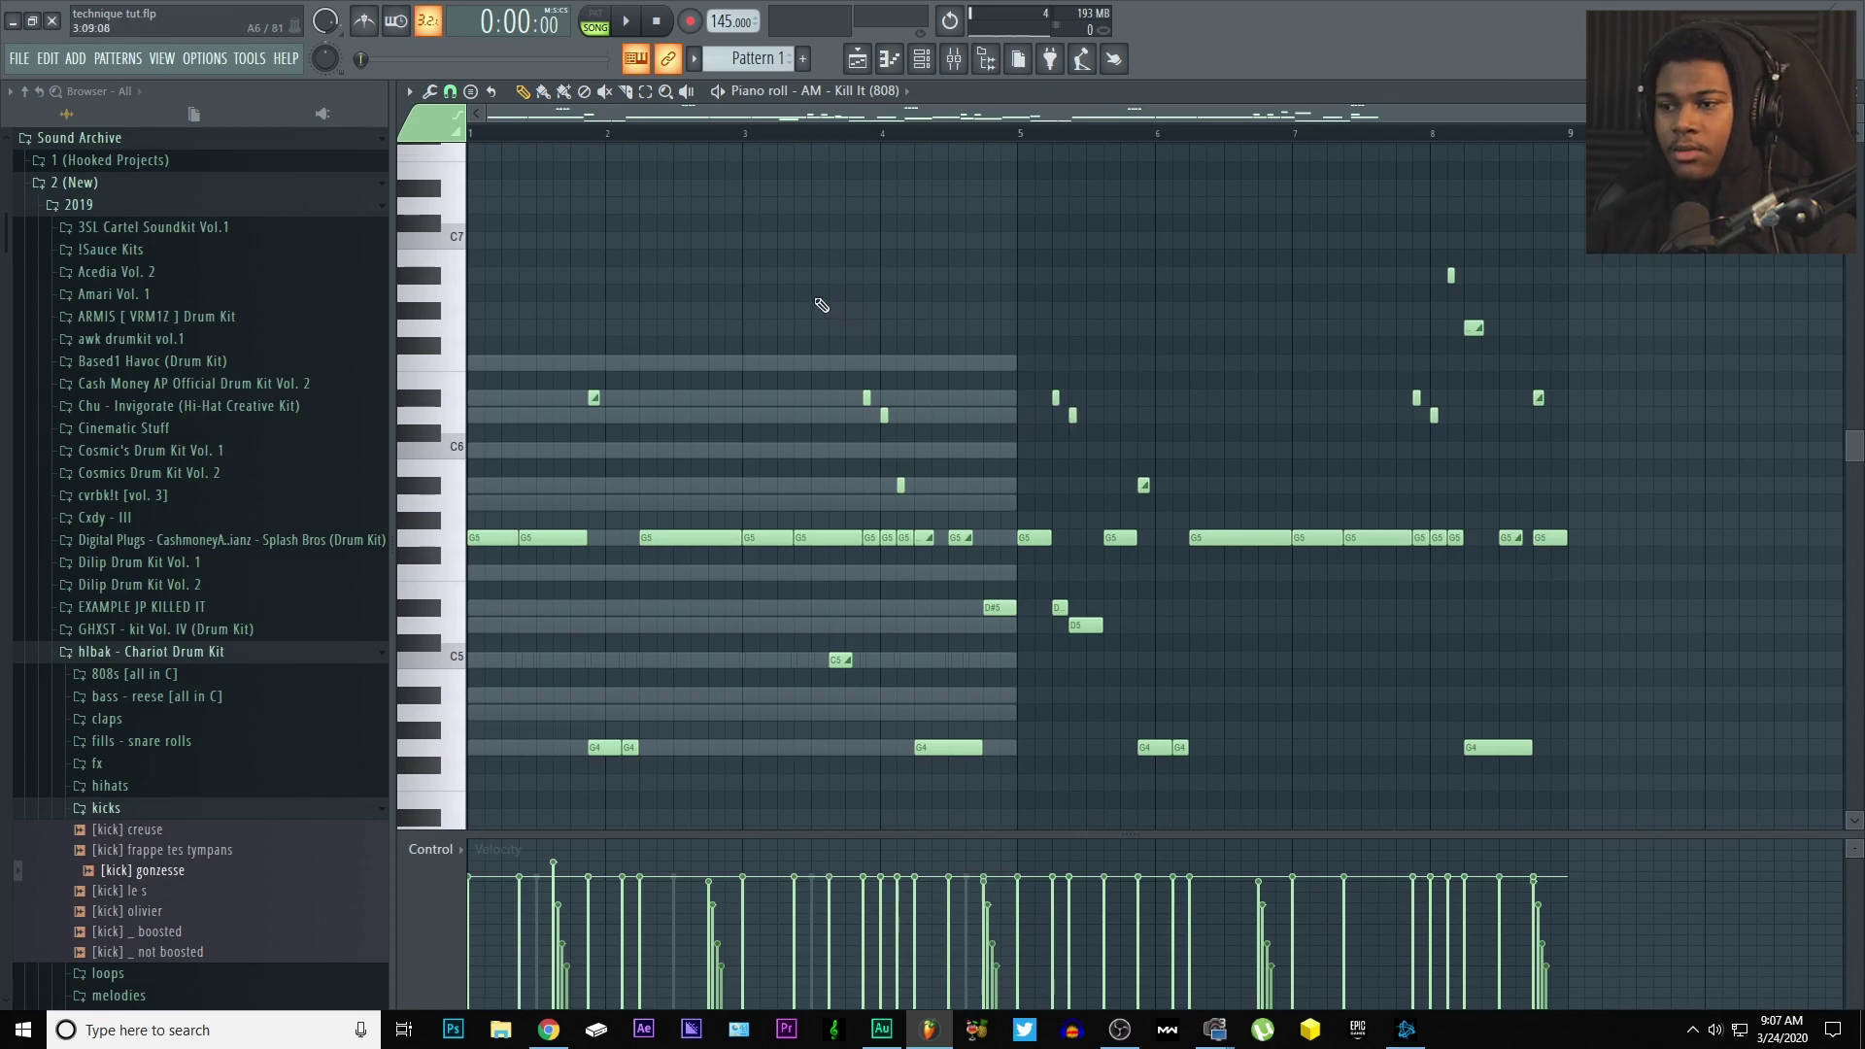
# - Play the 808 pattern through all eight bars, following its notes in the piano roll, and stop playback
pyautogui.scroll(2, 941, 406)
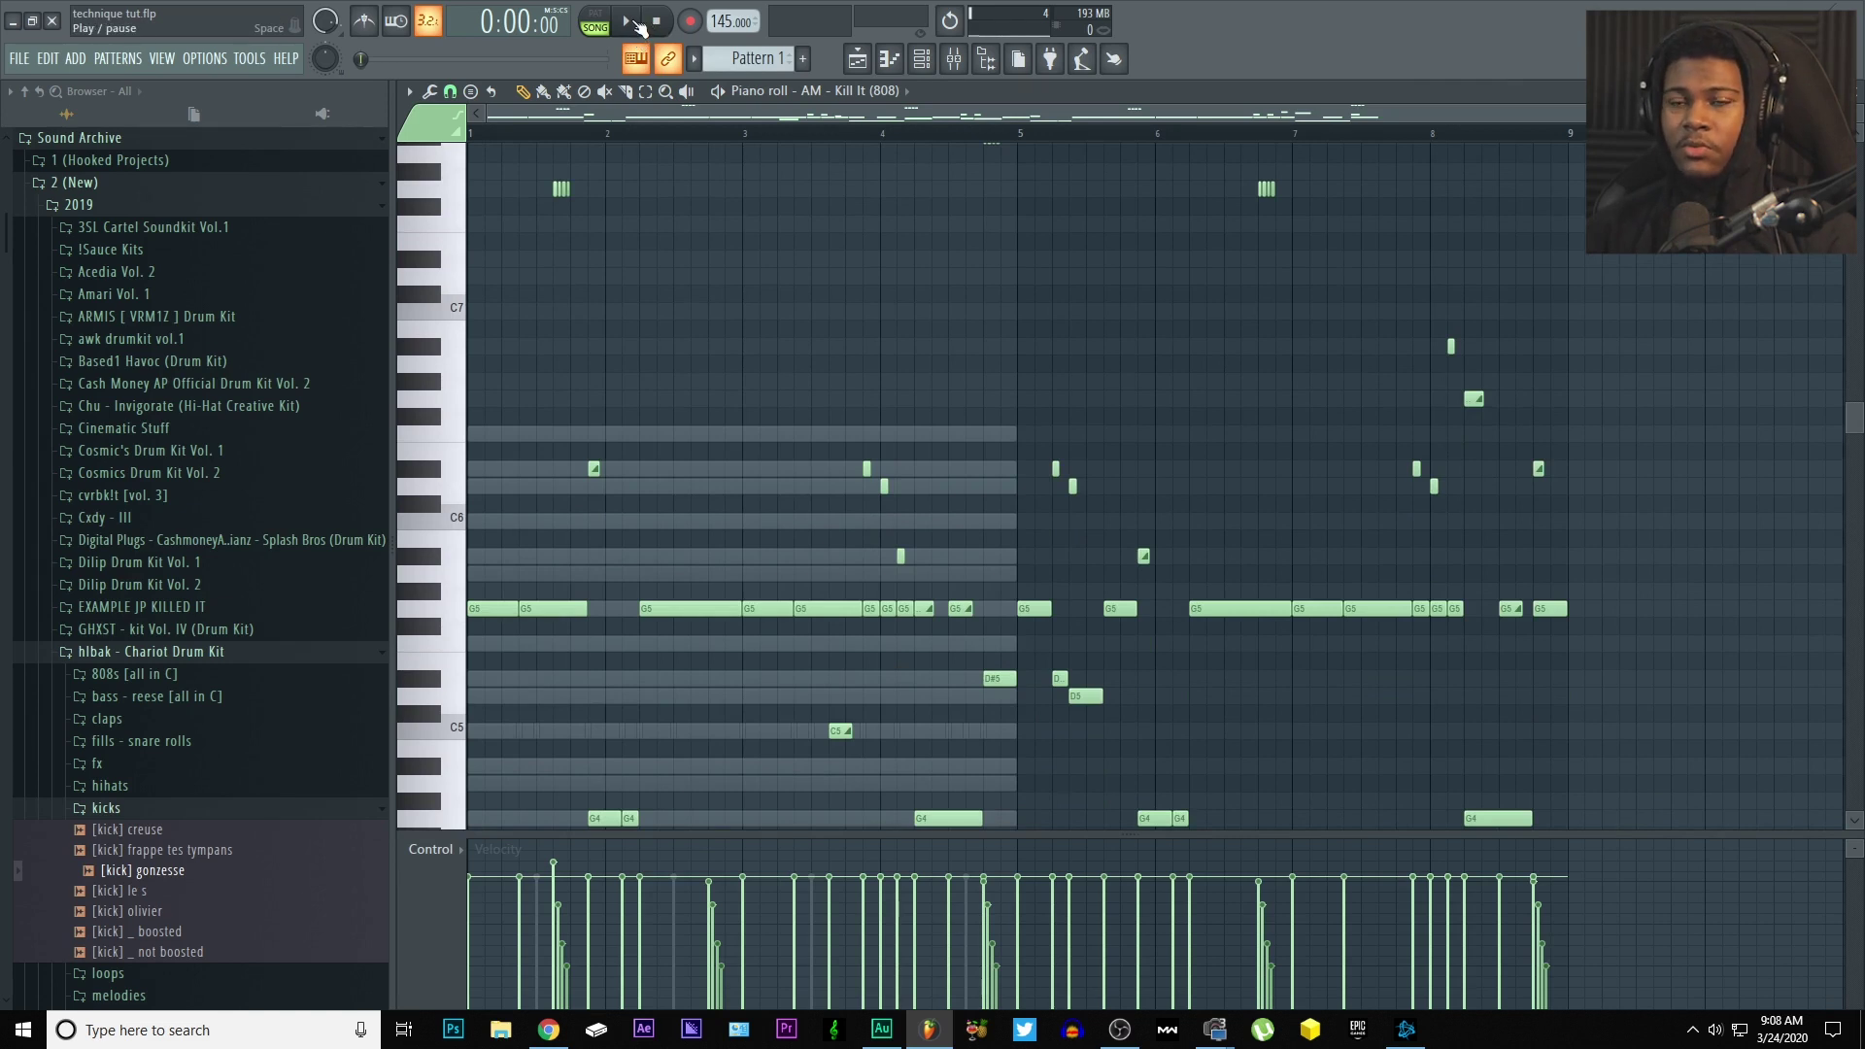
pyautogui.click(639, 23)
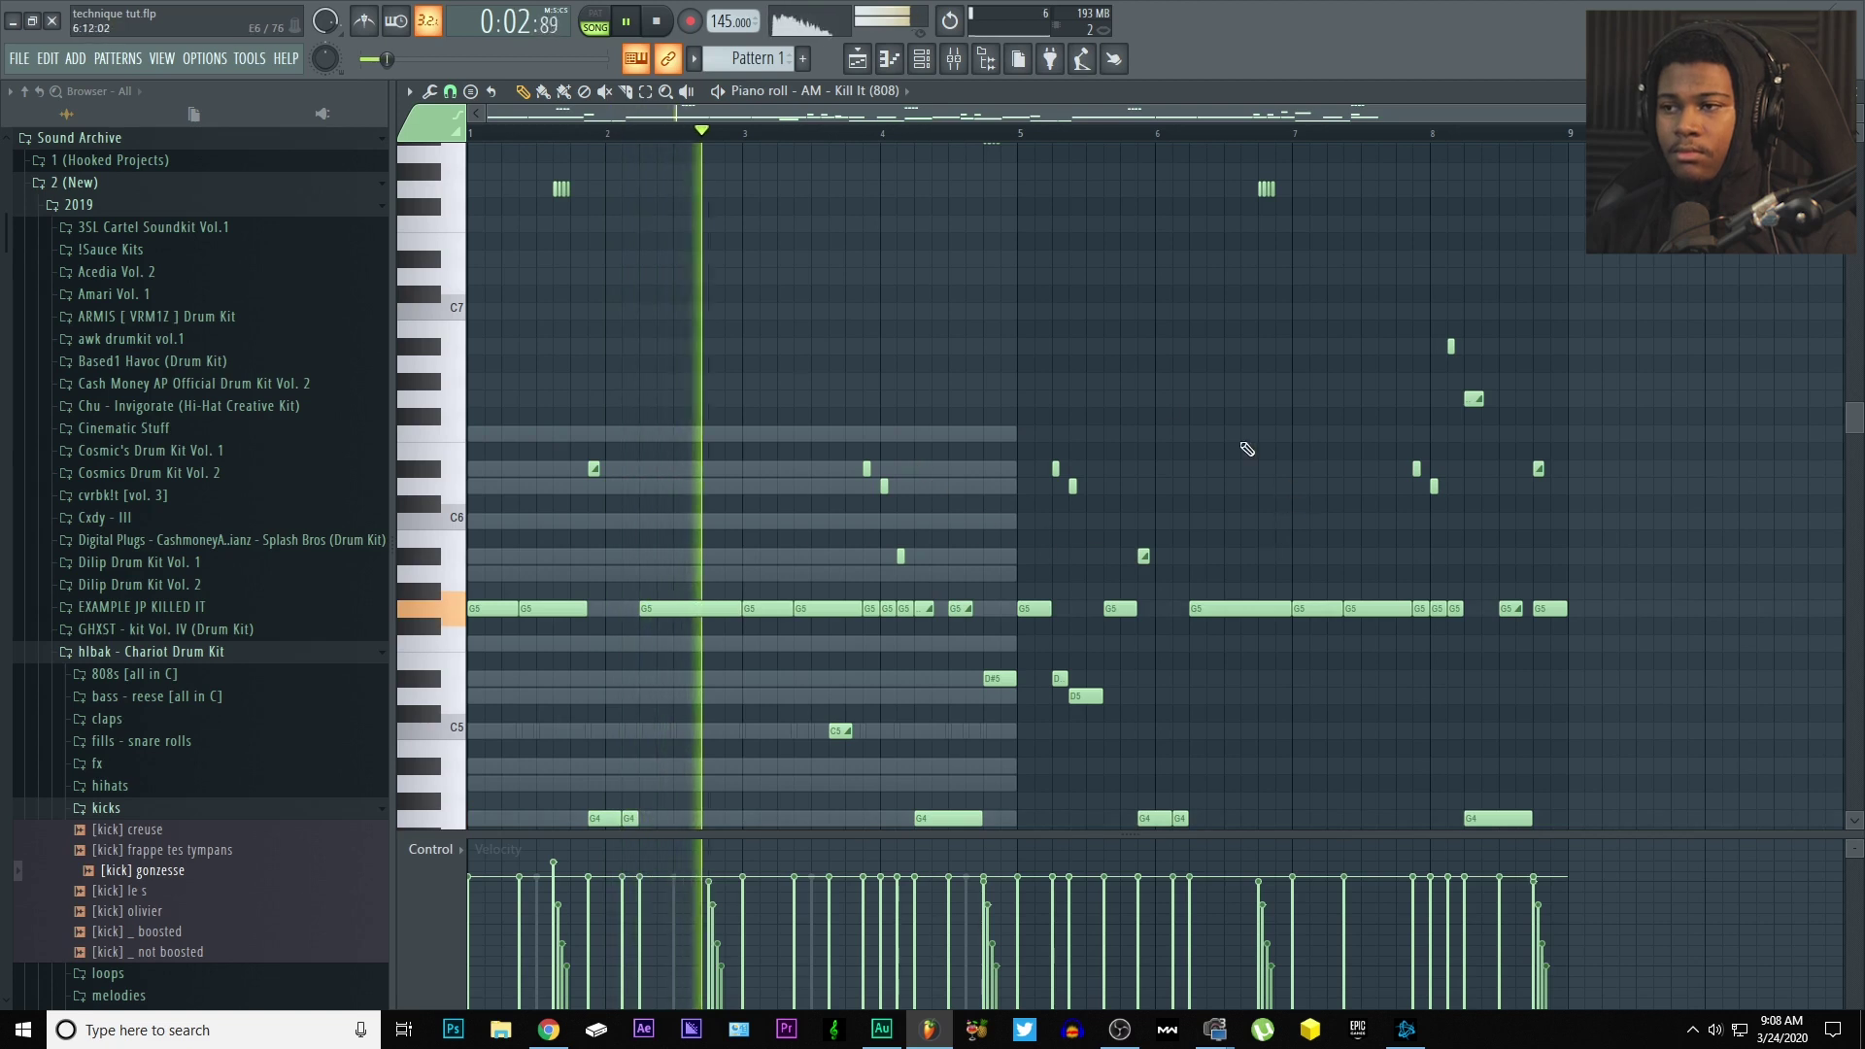
pyautogui.moveTo(952, 409); pyautogui.dragTo(741, 330)
pyautogui.scroll(2, 955, 361)
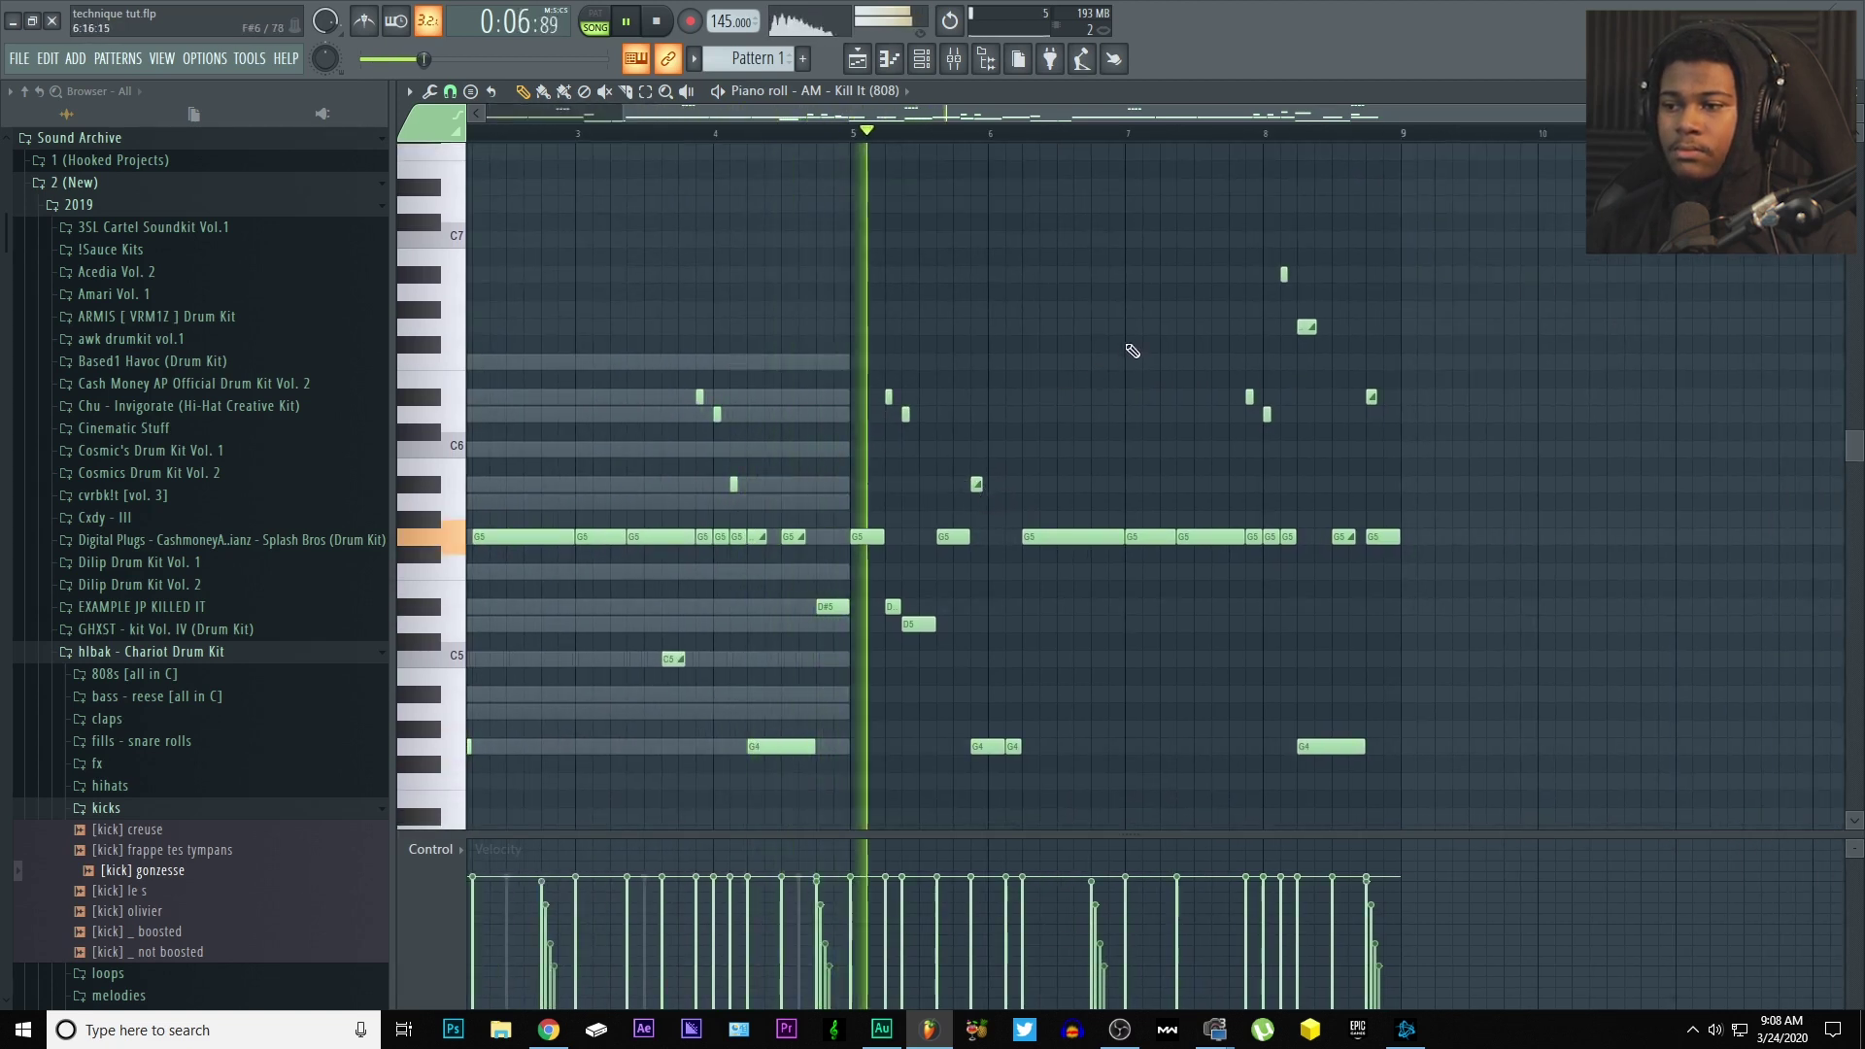
pyautogui.scroll(2, 1000, 408)
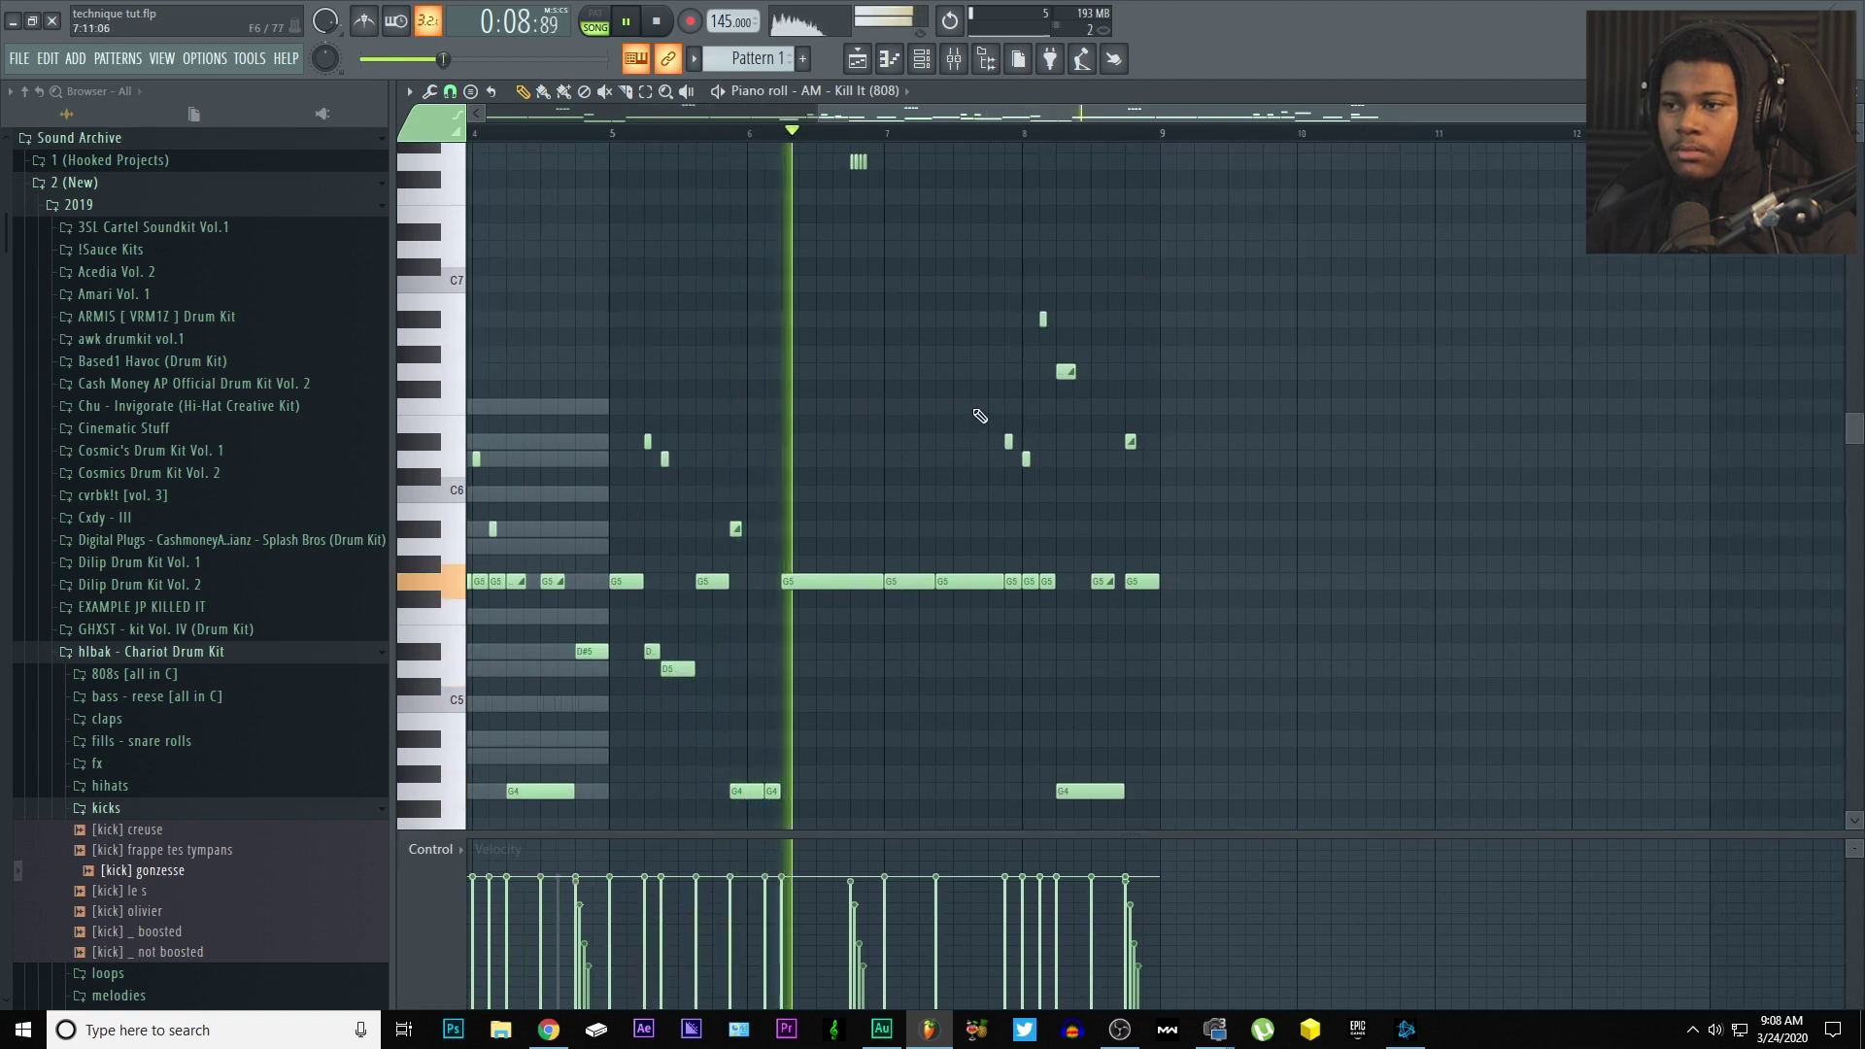
pyautogui.scroll(3, 957, 437)
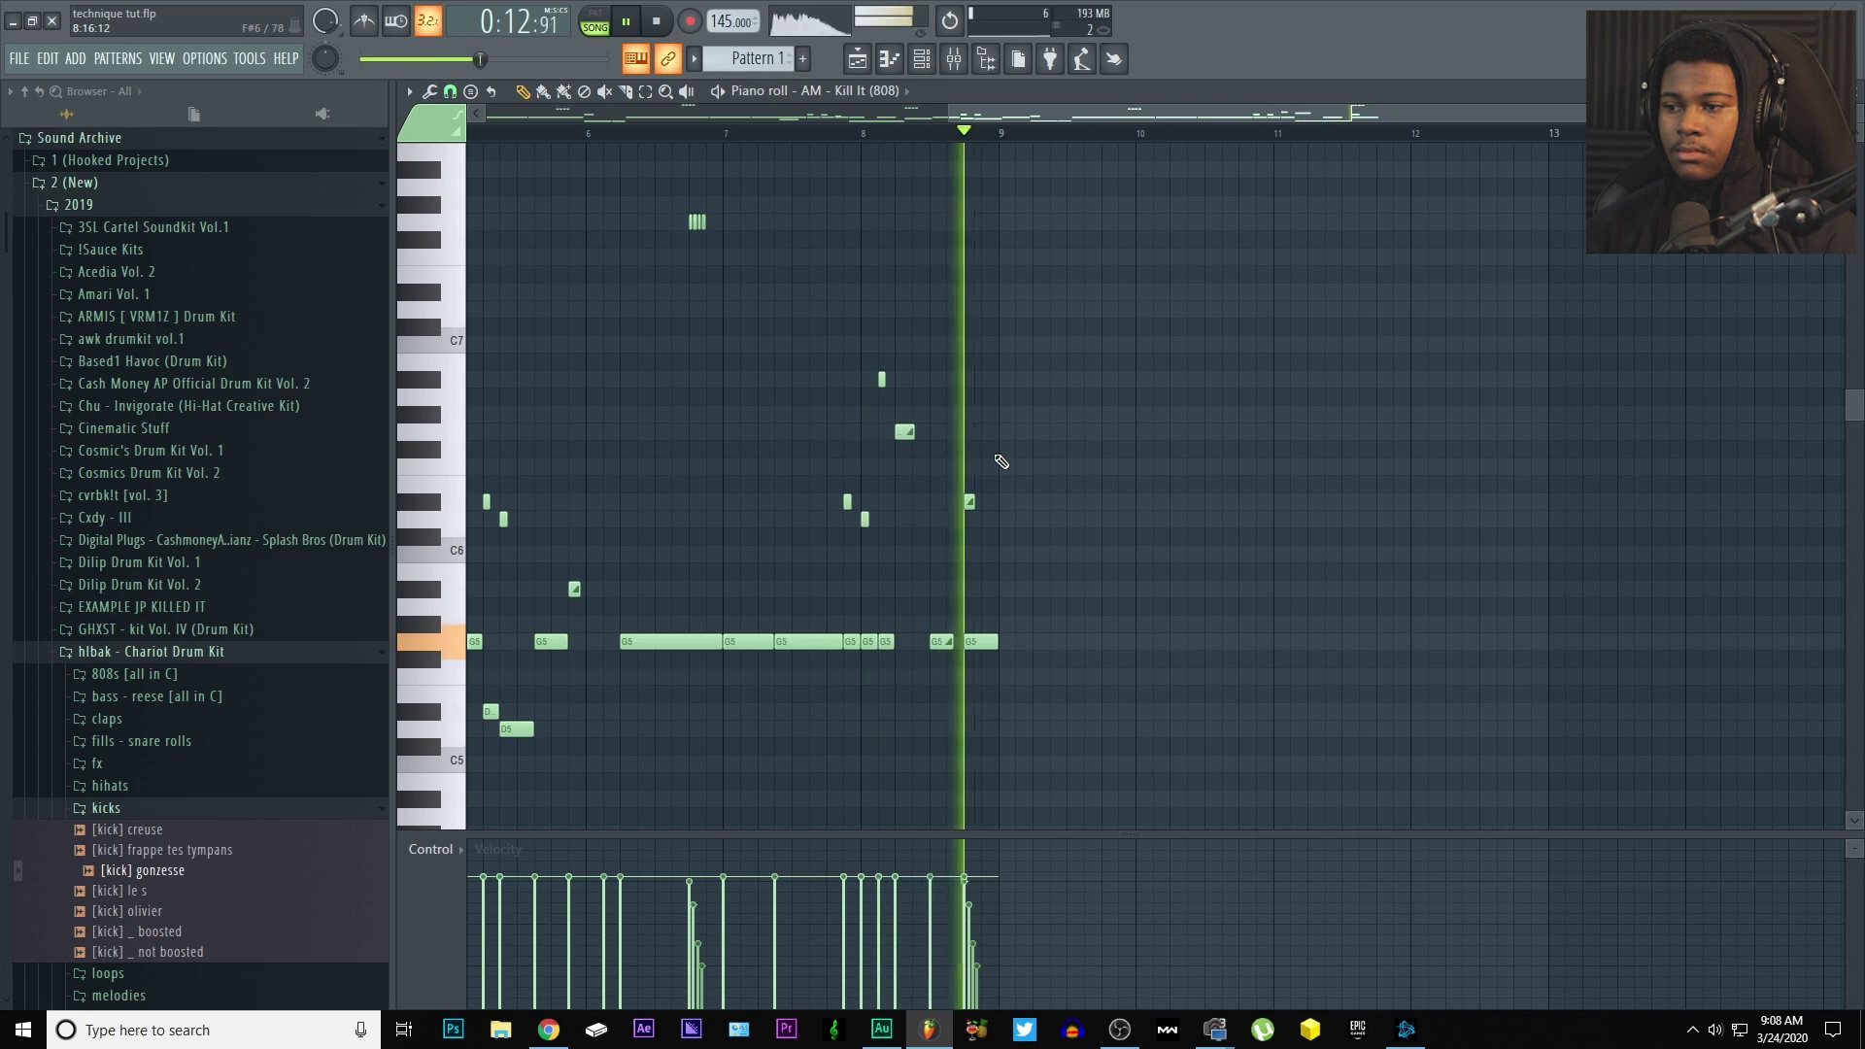
pyautogui.scroll(-4, 1000, 461)
pyautogui.hscroll(-3, 1068, 476)
pyautogui.scroll(3, 1095, 484)
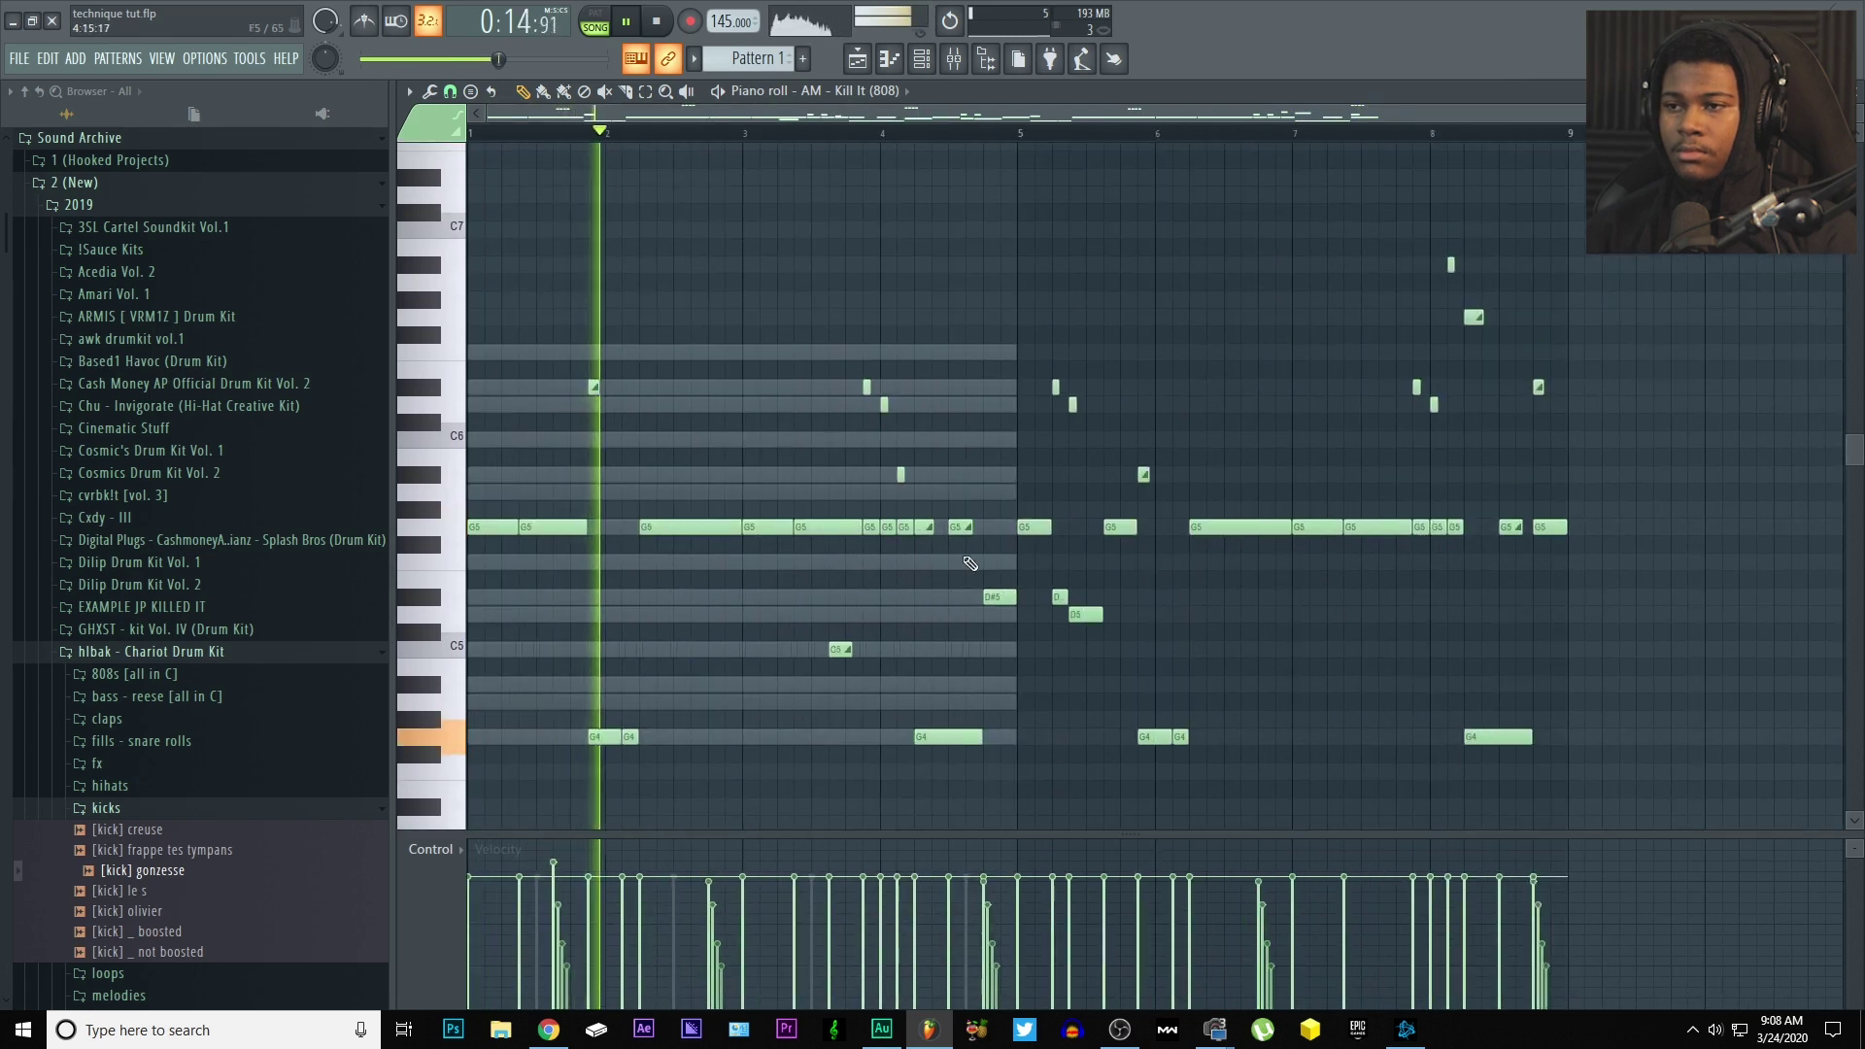
pyautogui.click(660, 23)
# - Listen to the opening of the 808 pattern around the four short G7 notes in bar 1
pyautogui.scroll(3, 890, 442)
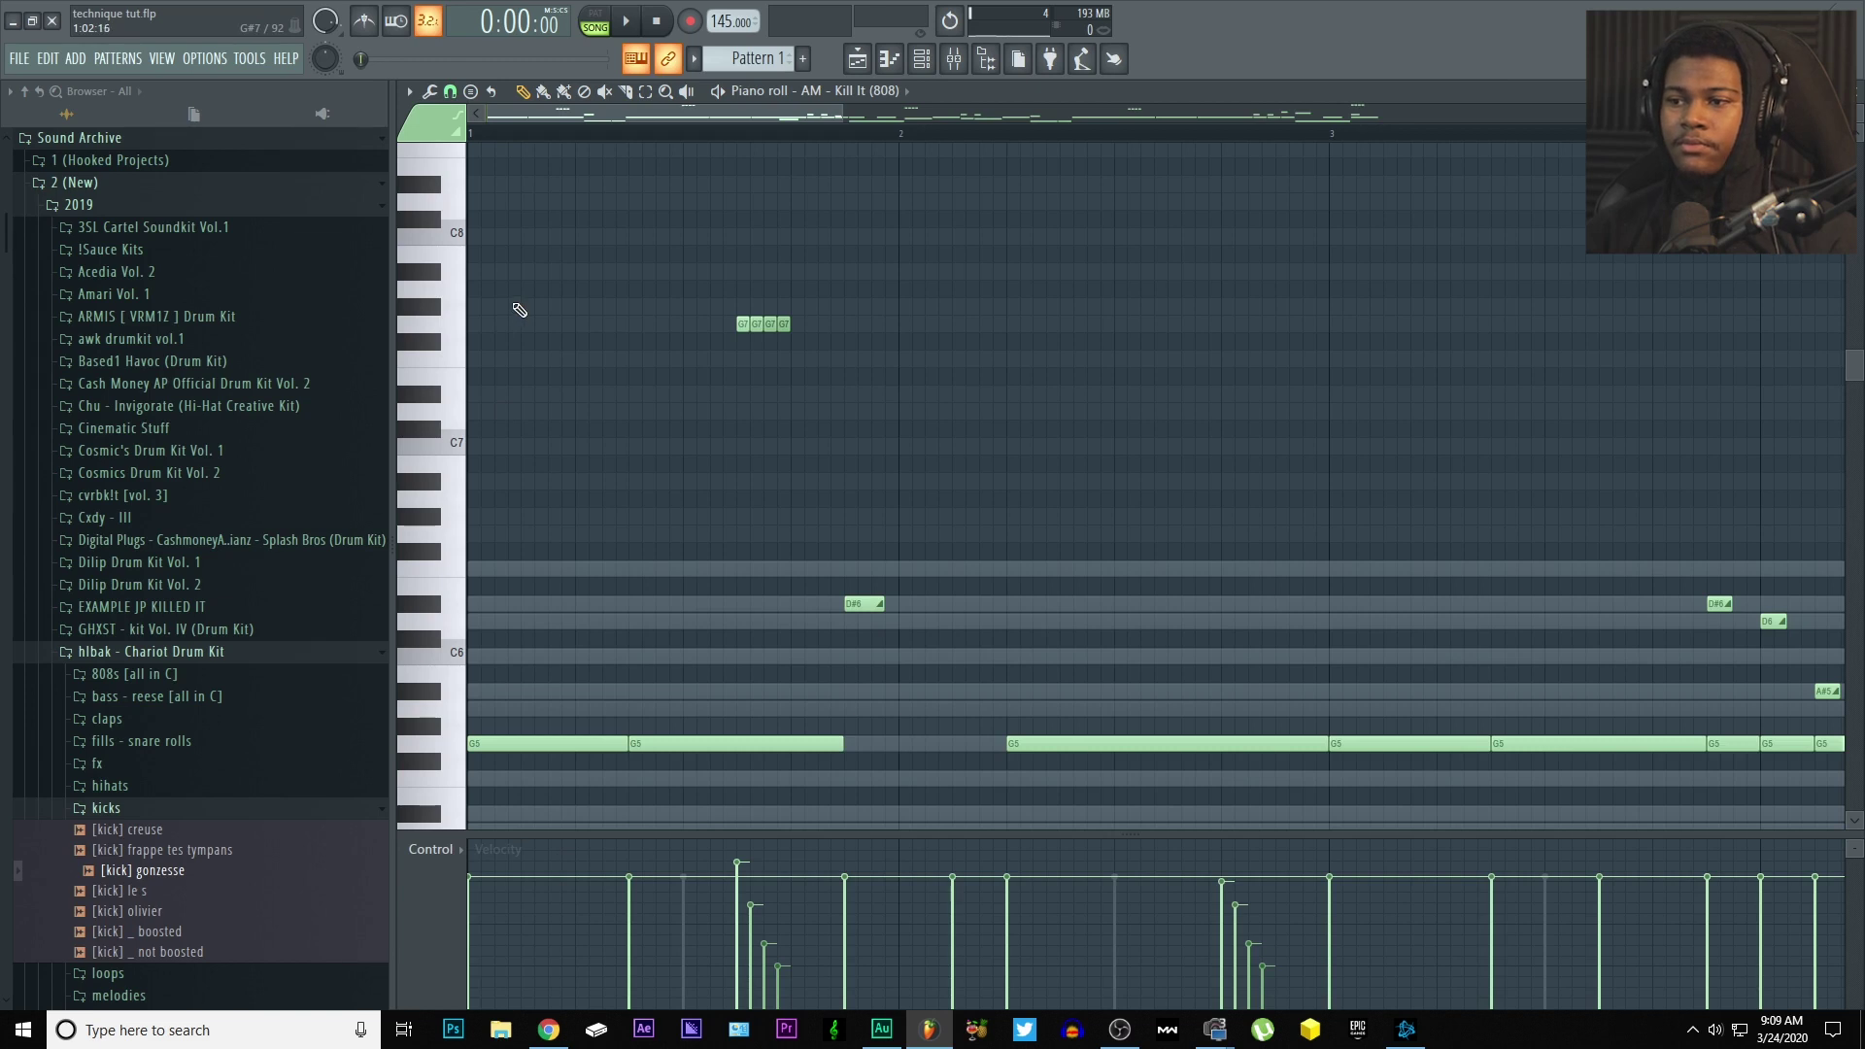
pyautogui.press('space')
pyautogui.press('space')
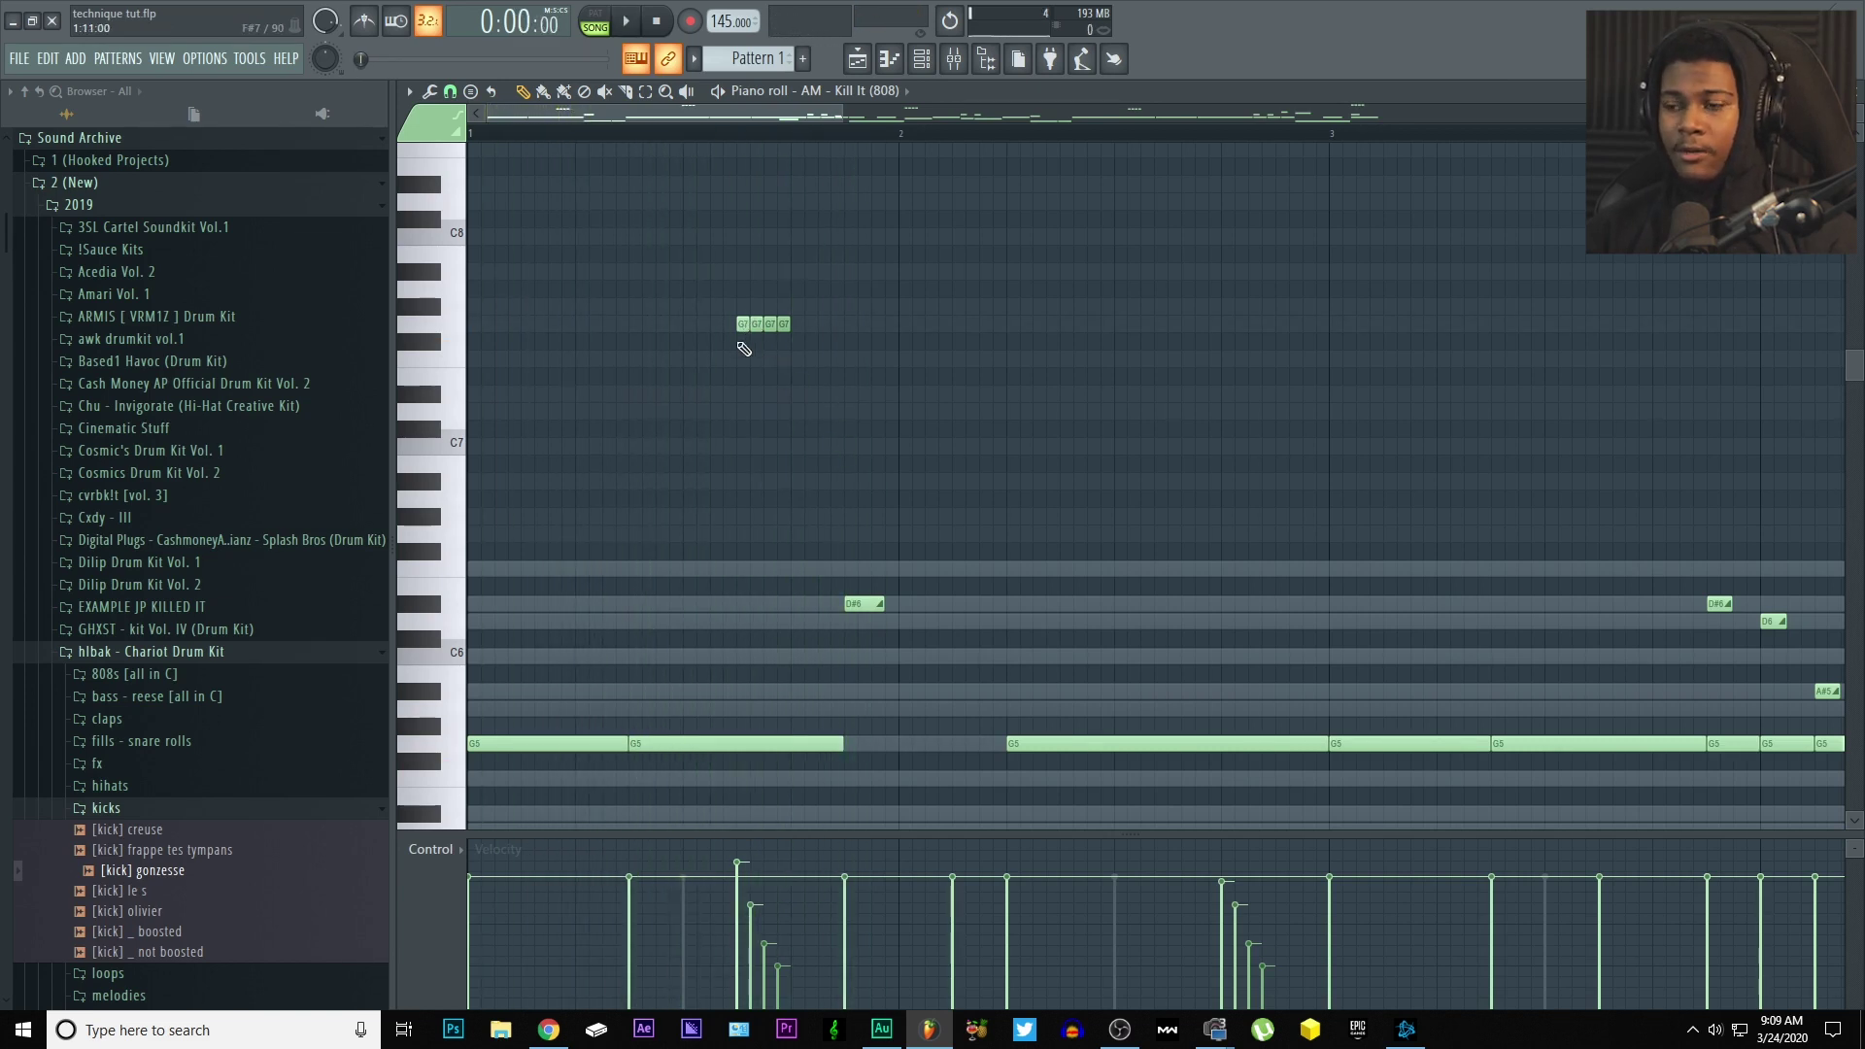
# - Lower the velocities of the last three G7 notes in bar 1 in a steeper descending ramp and play the result
pyautogui.moveTo(849, 115); pyautogui.dragTo(733, 117)
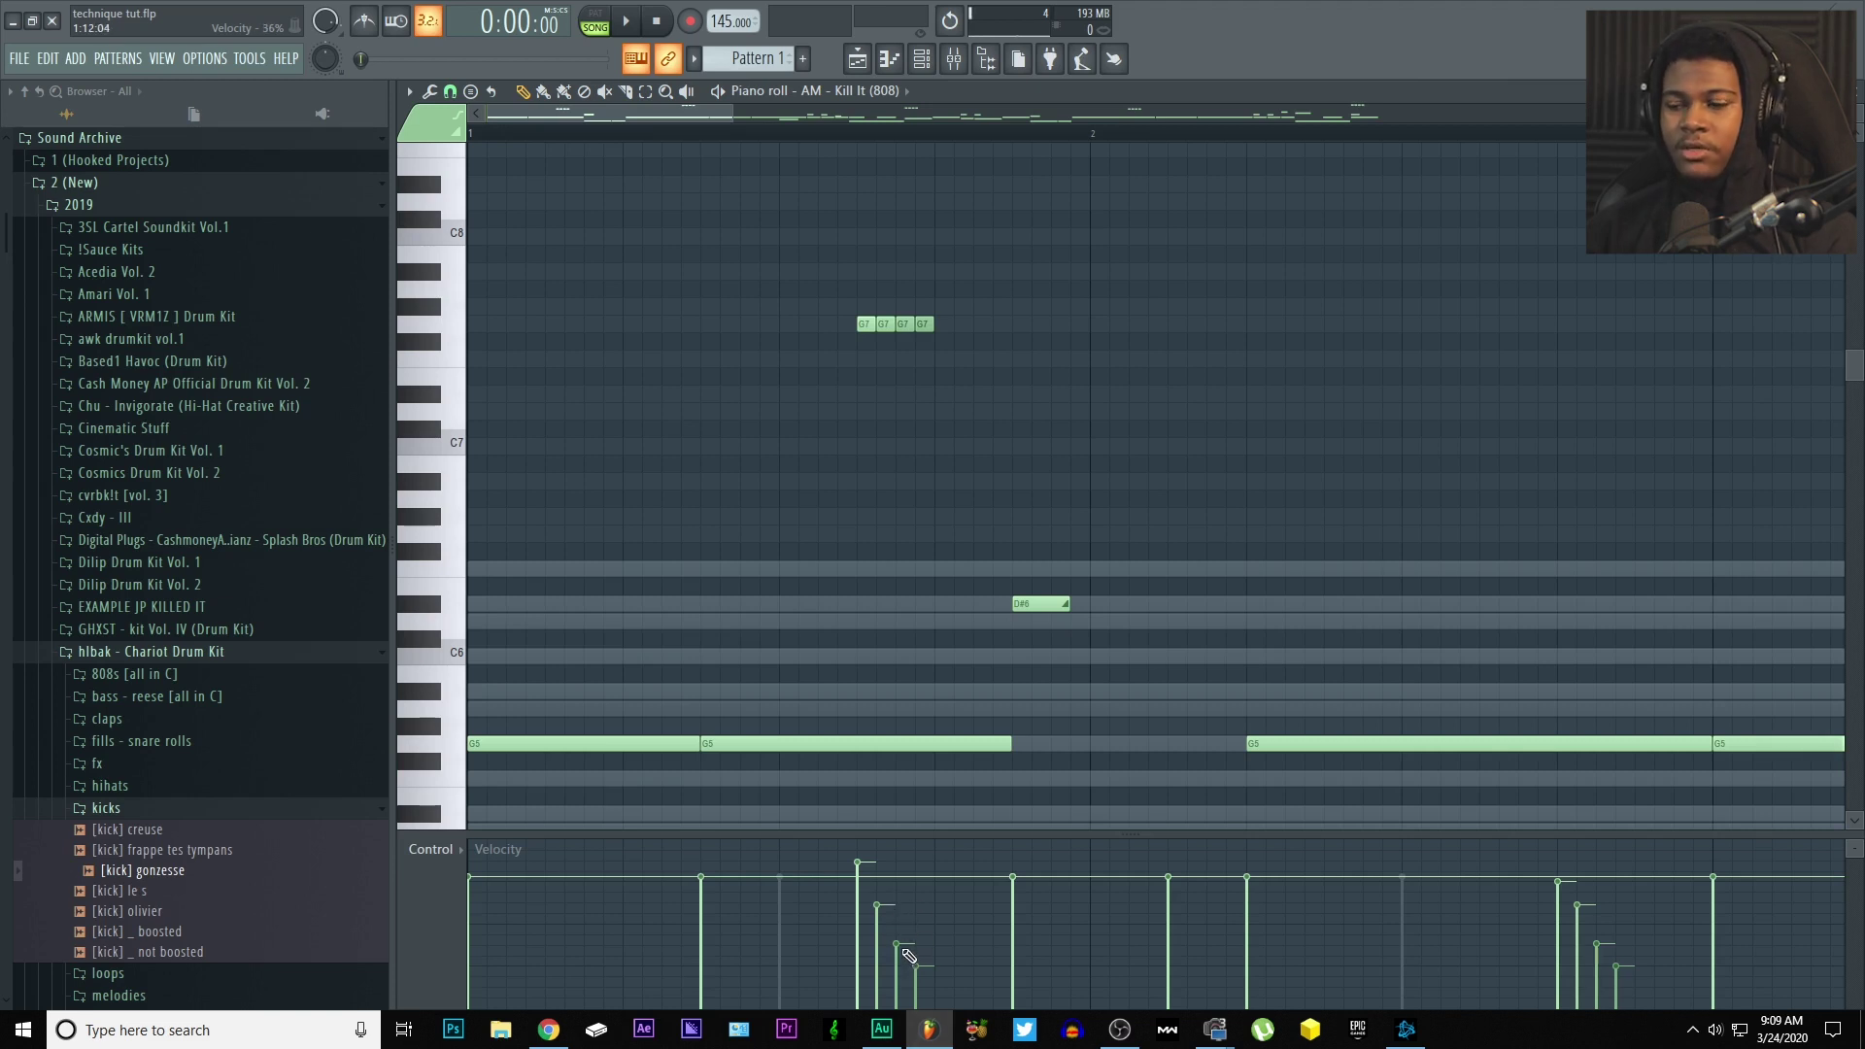
pyautogui.moveTo(911, 974)
pyautogui.mouseDown()
pyautogui.moveTo(930, 994)
pyautogui.moveTo(886, 918)
pyautogui.mouseUp()
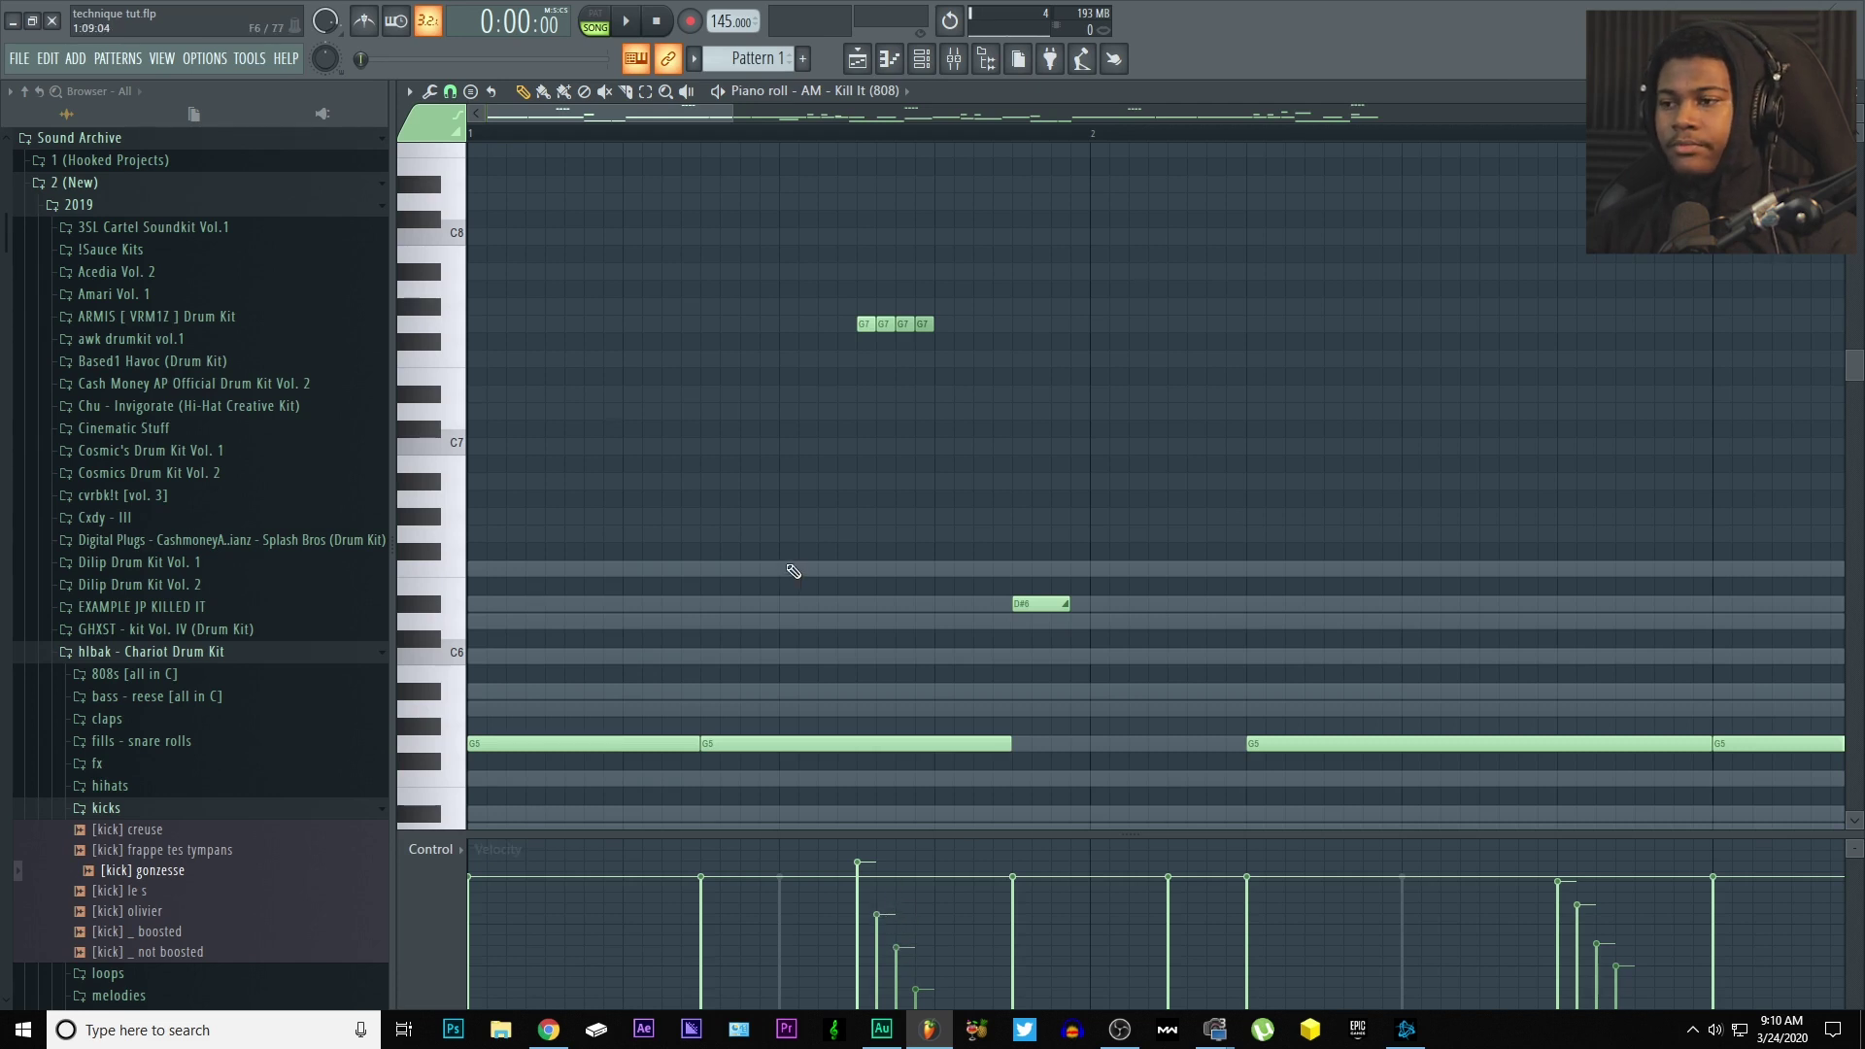
pyautogui.press('space')
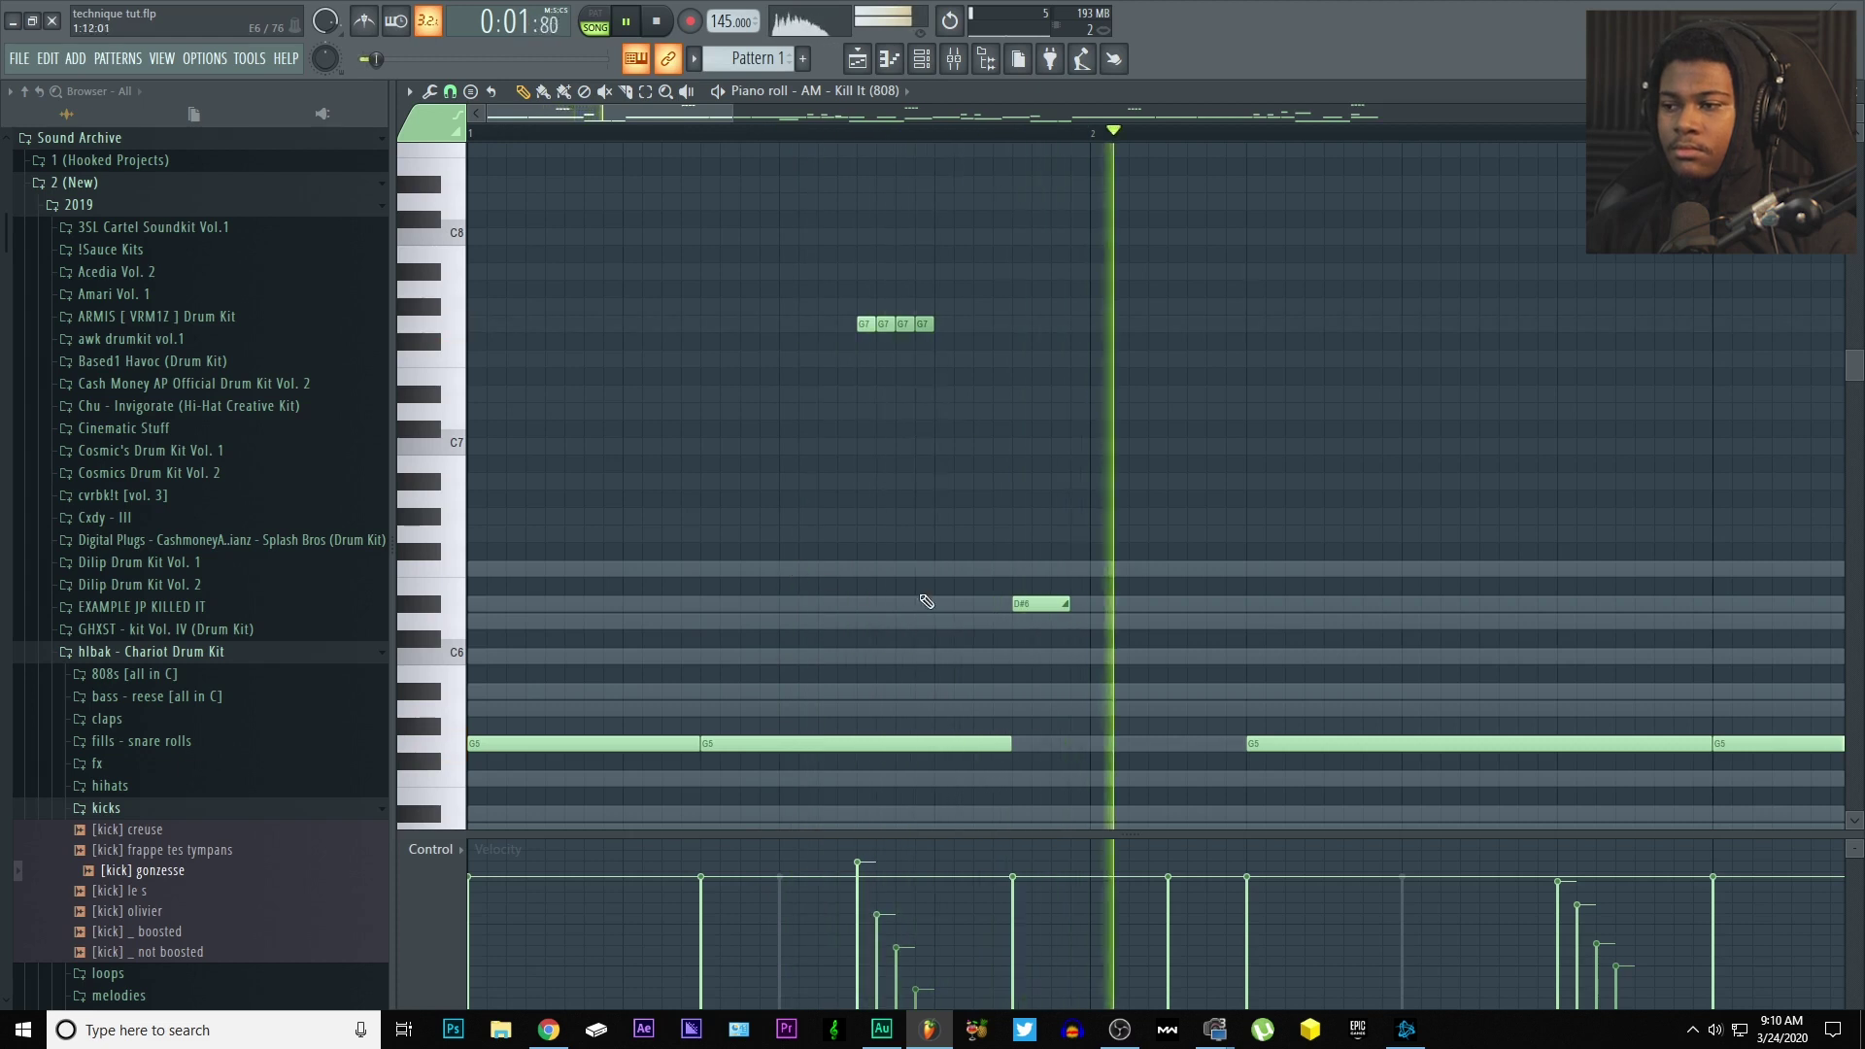
# - Stop playback and try the slide and portamento options in the properties of the first G4 note near the end of bar 1
pyautogui.scroll(-5, 873, 656)
pyautogui.press('space')
pyautogui.moveTo(956, 122); pyautogui.dragTo(749, 118)
pyautogui.scroll(-2, 818, 685)
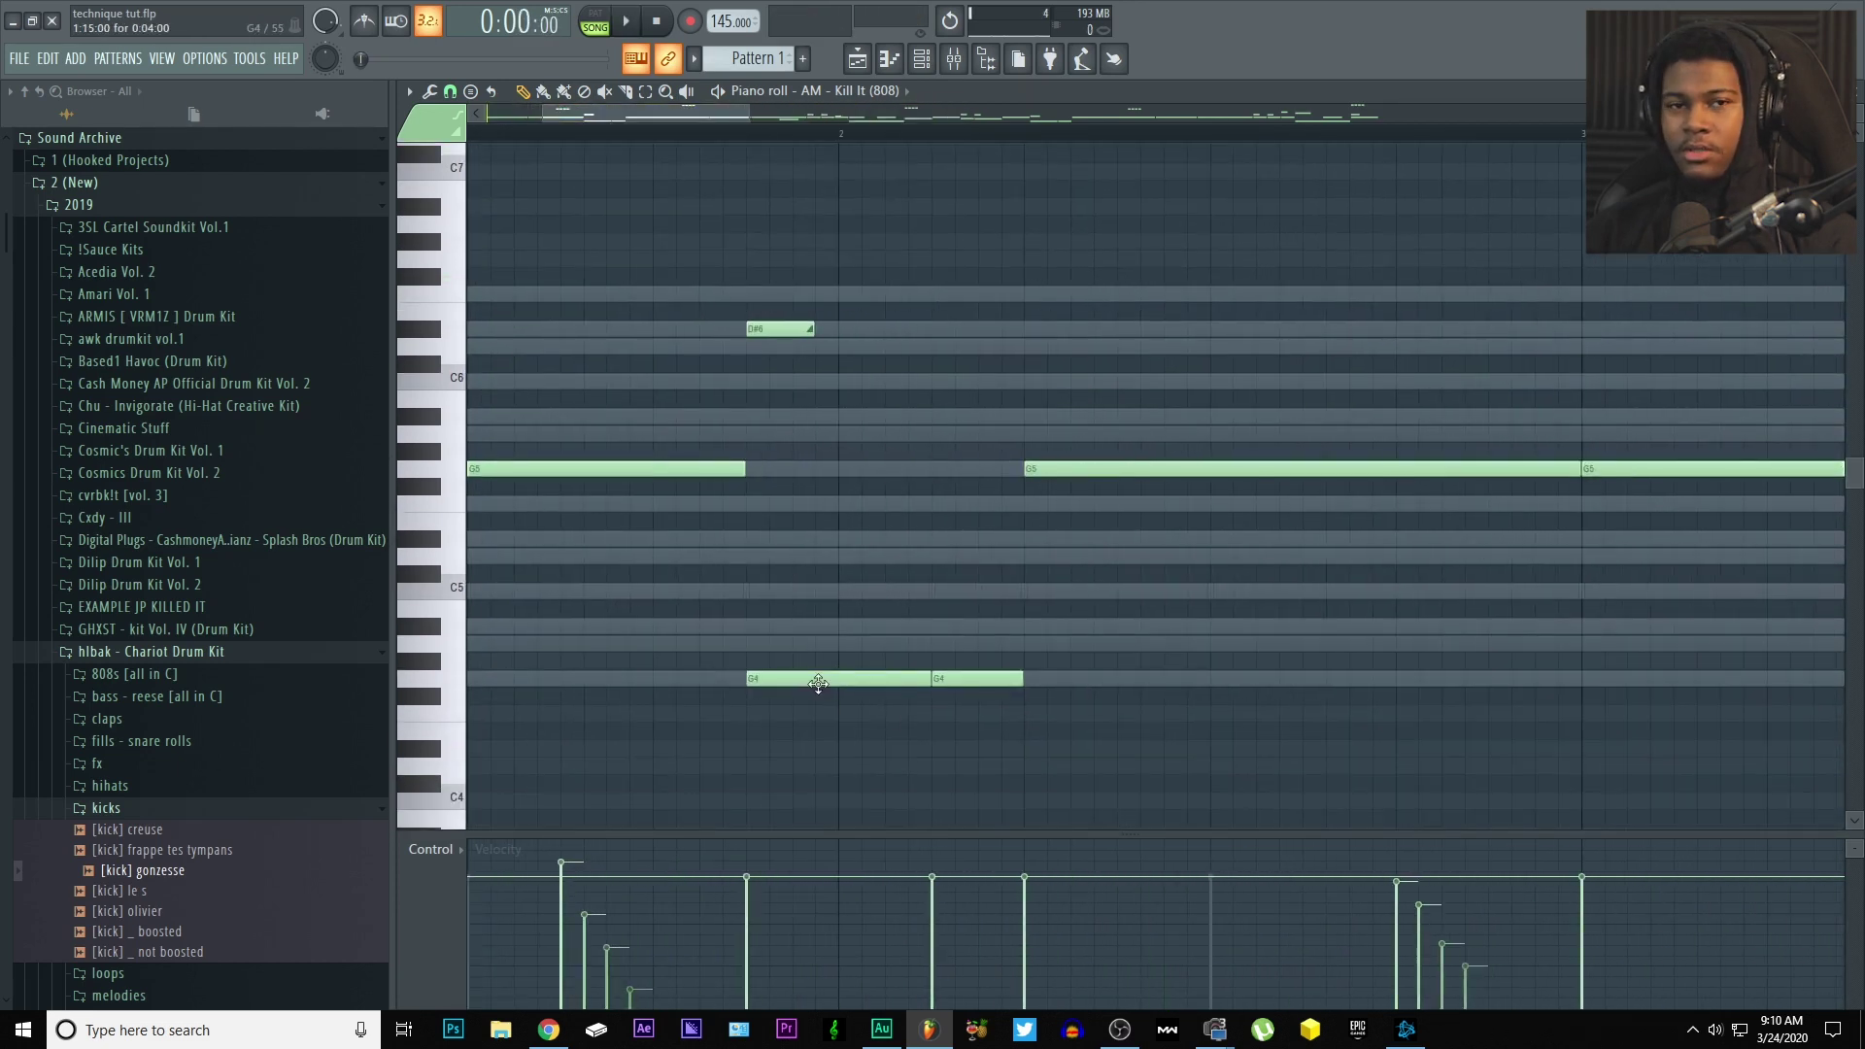
pyautogui.doubleClick(801, 682)
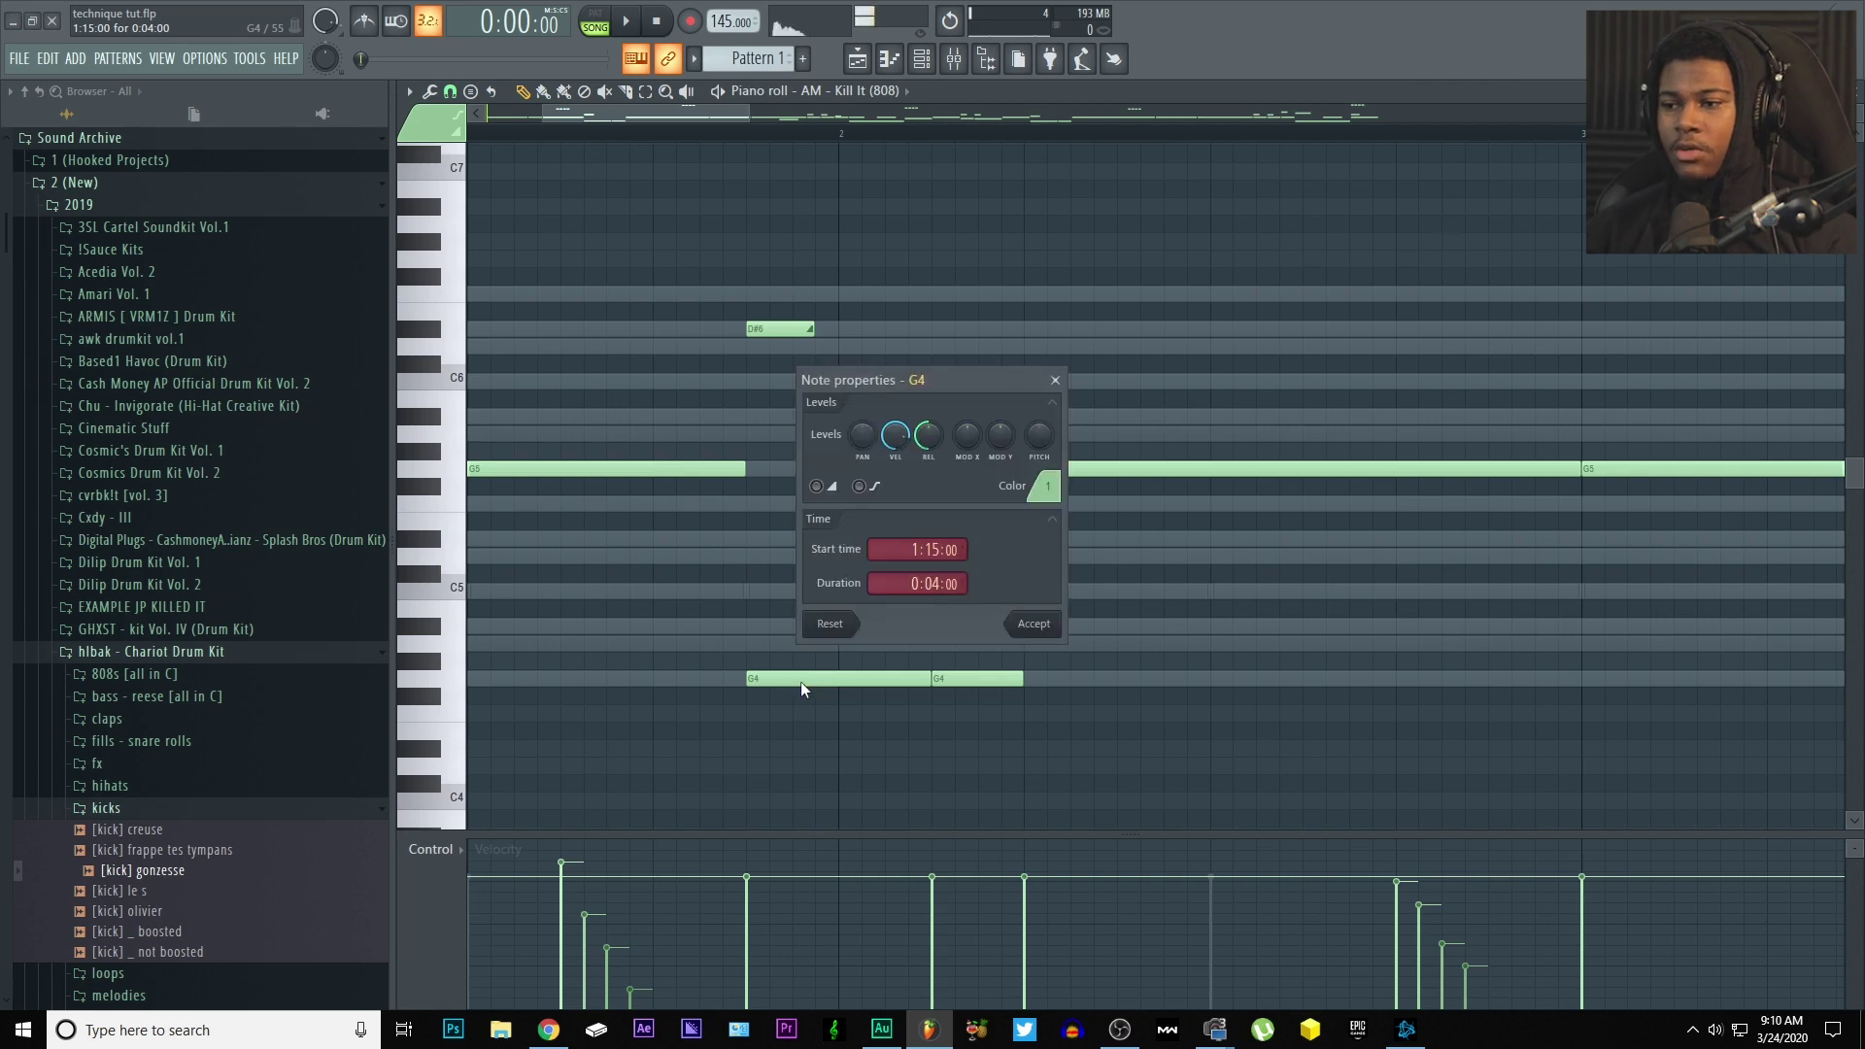
pyautogui.click(818, 487)
pyautogui.click(819, 487)
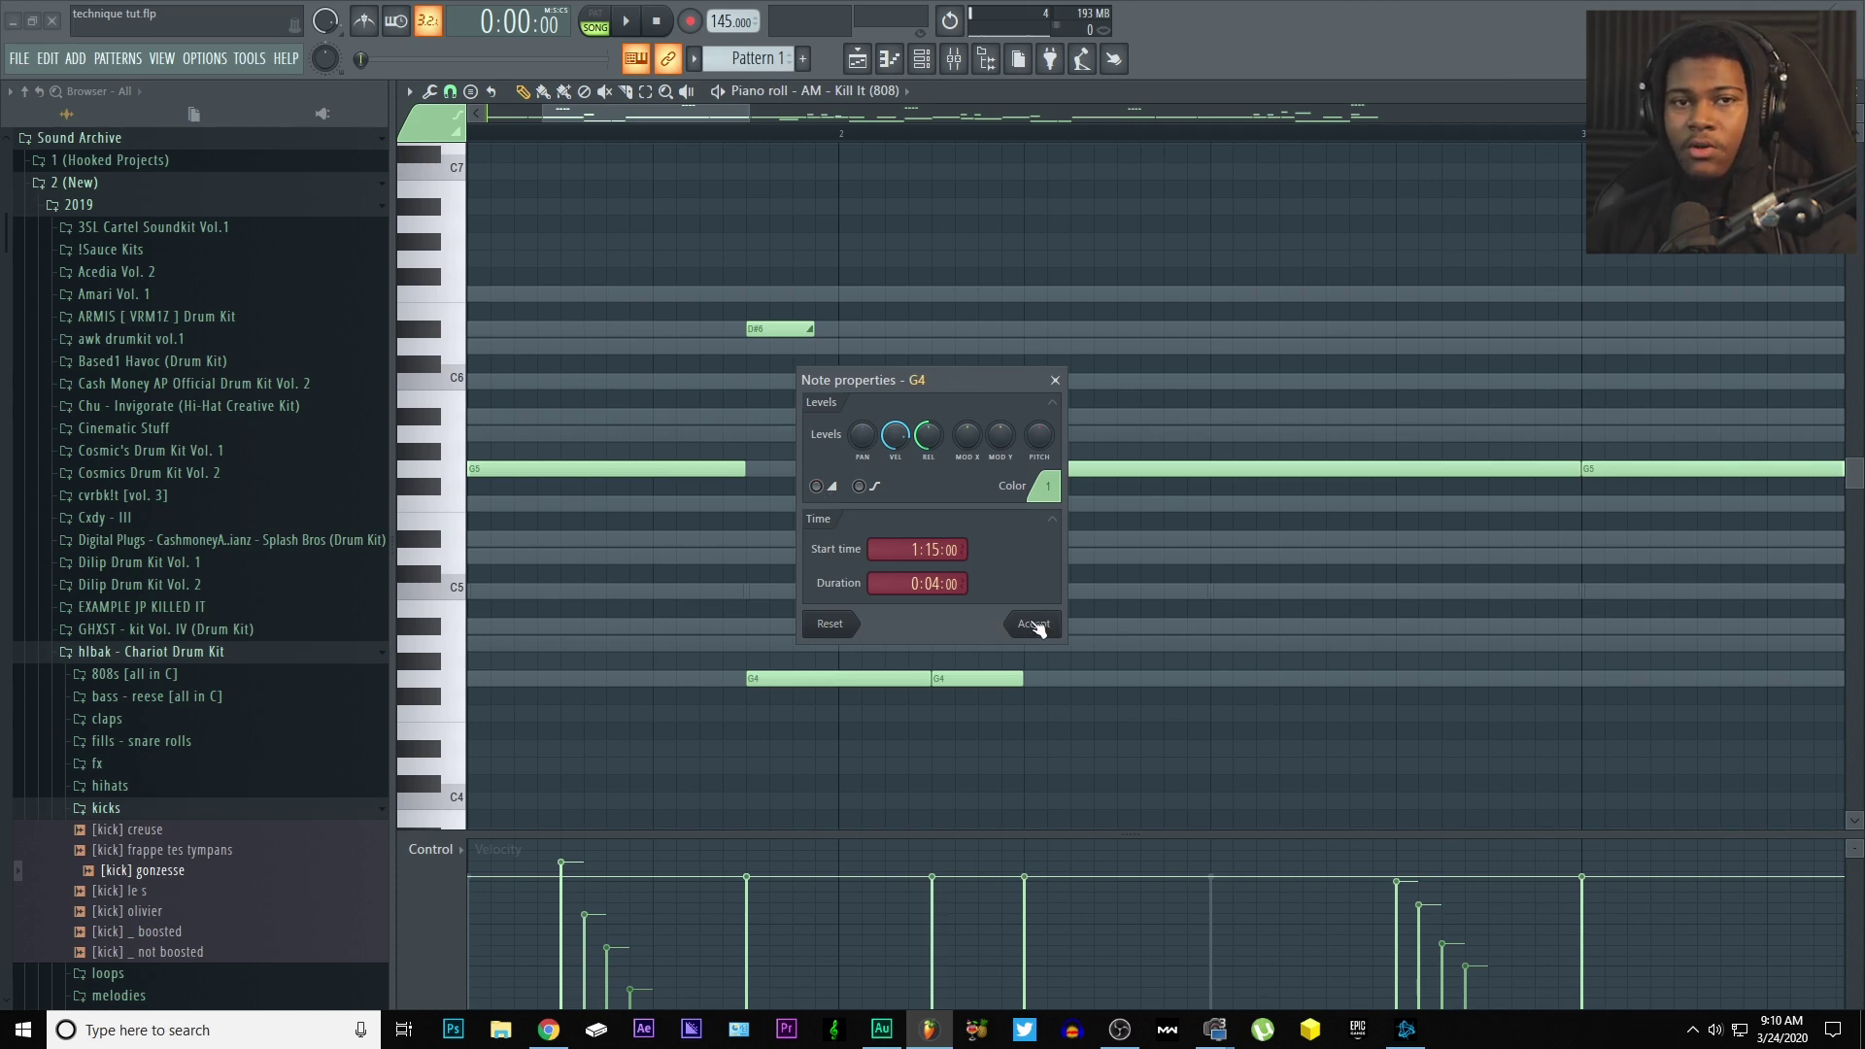
pyautogui.click(859, 486)
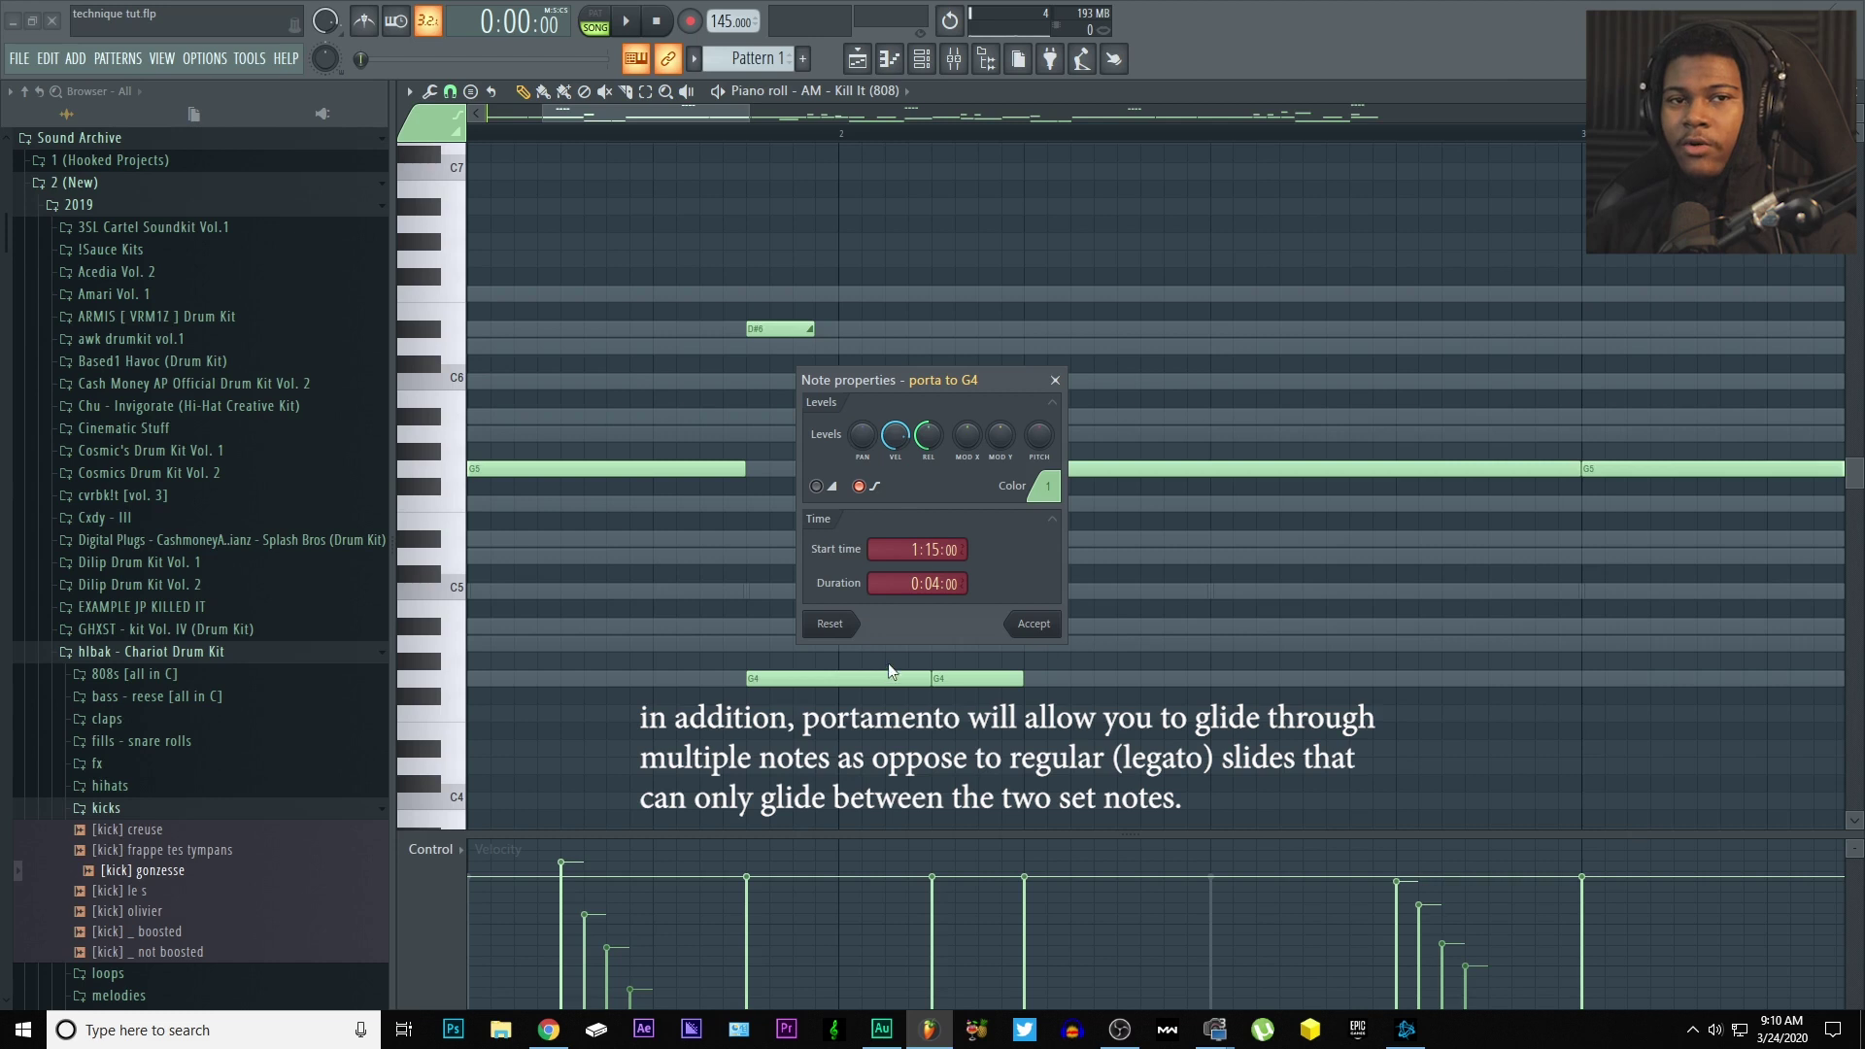
pyautogui.press('Return')
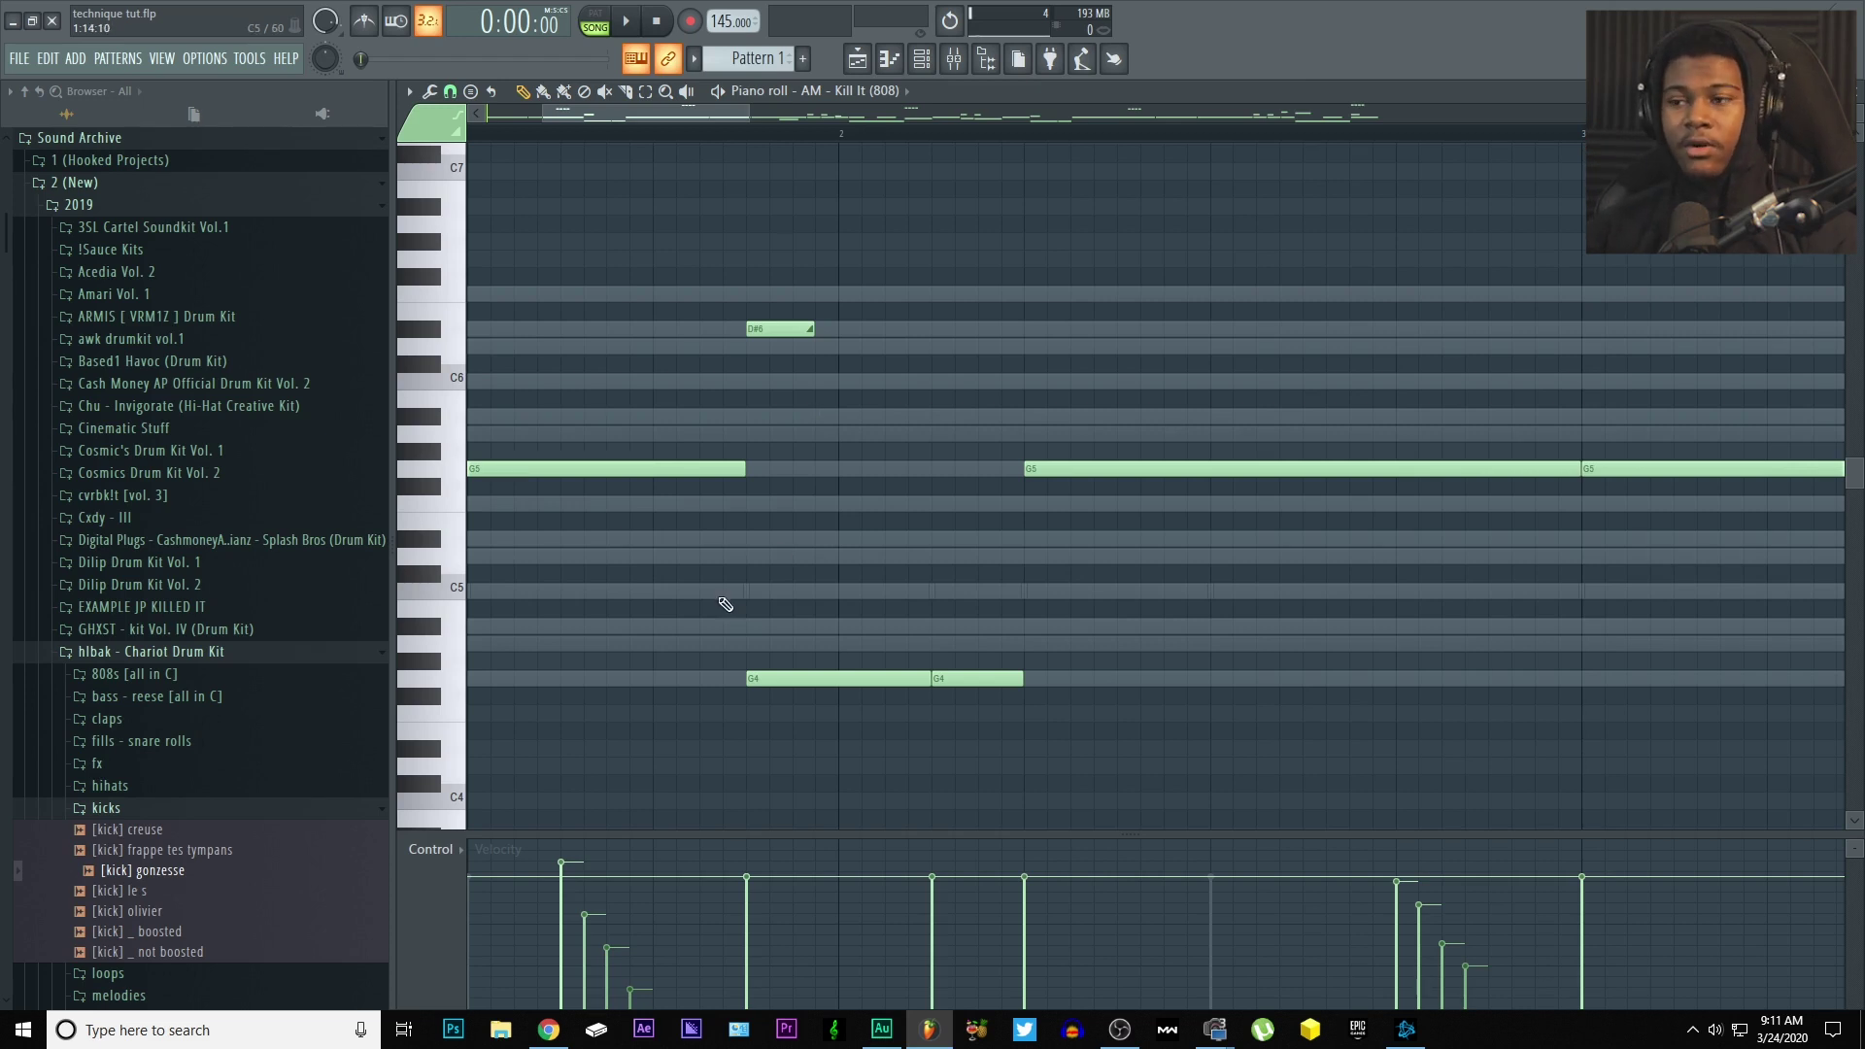
# - Play the opening of the 808 pattern around the D#6 slide note at the end of bar 1
pyautogui.moveTo(737, 608); pyautogui.dragTo(966, 654)
pyautogui.press('space')
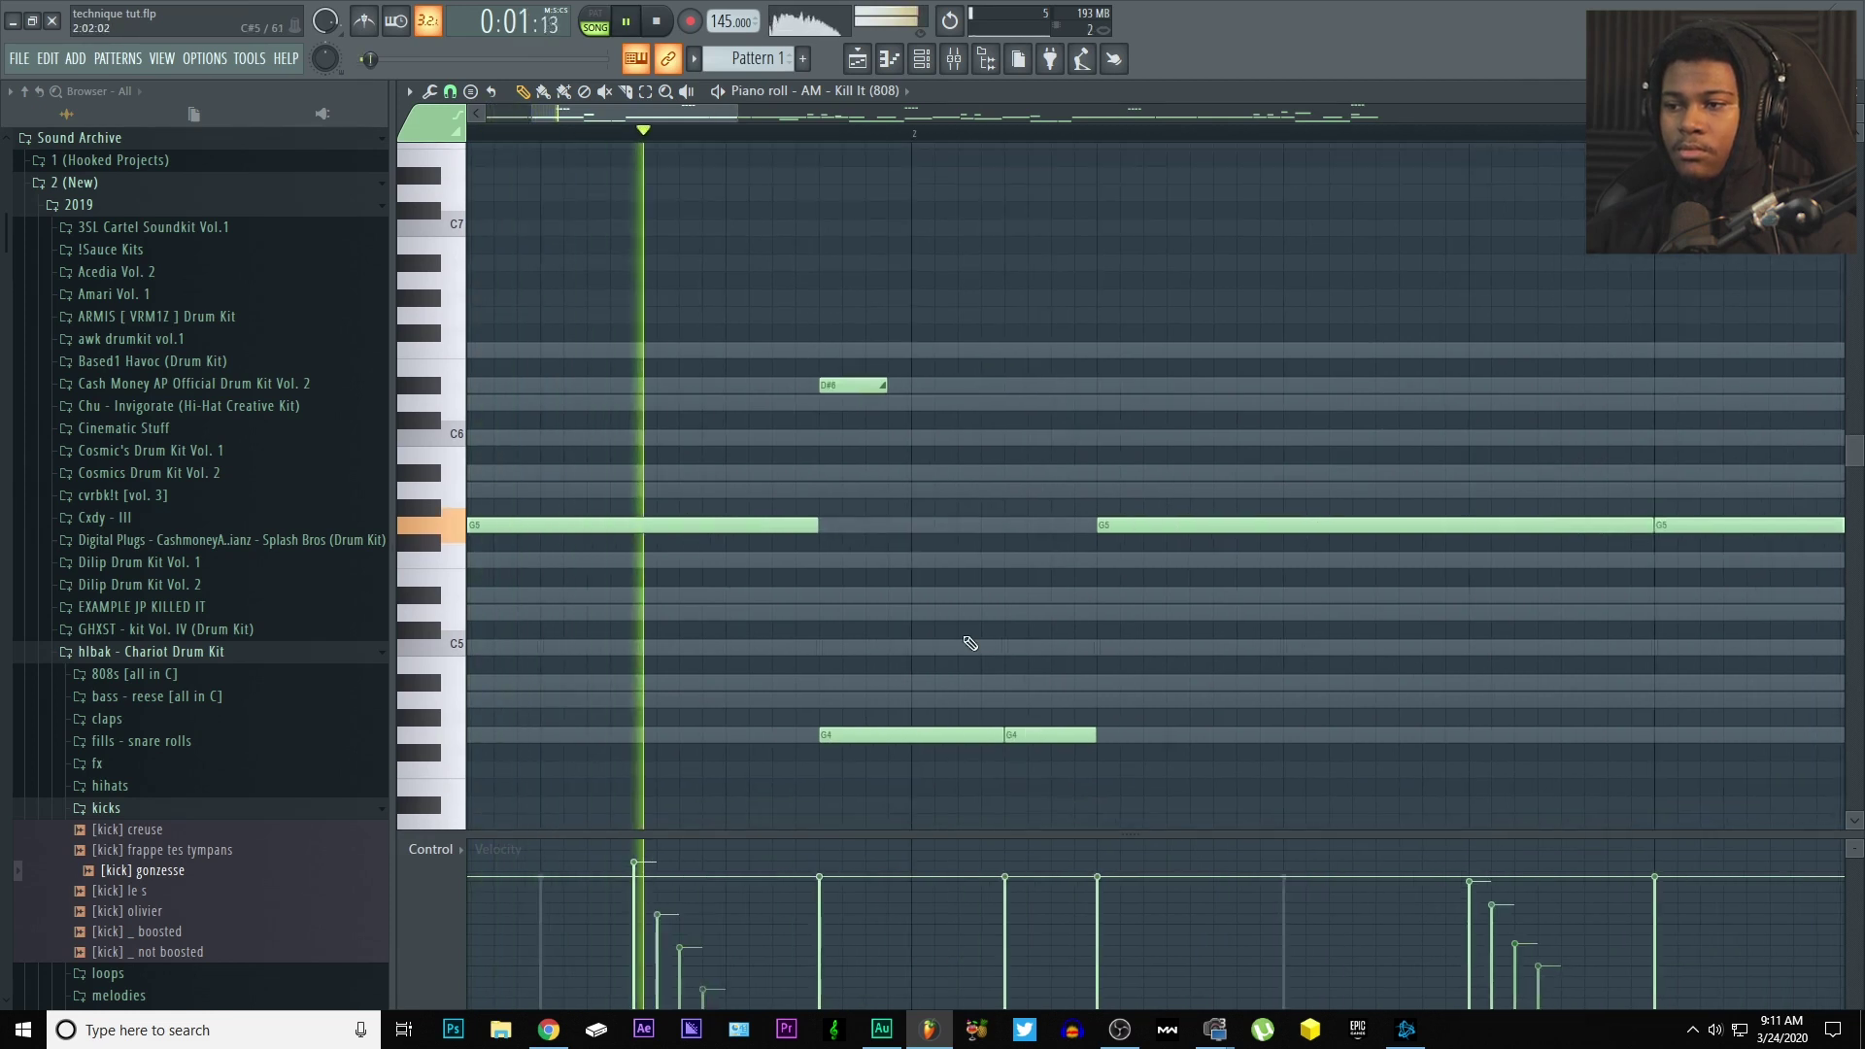
pyautogui.press('space')
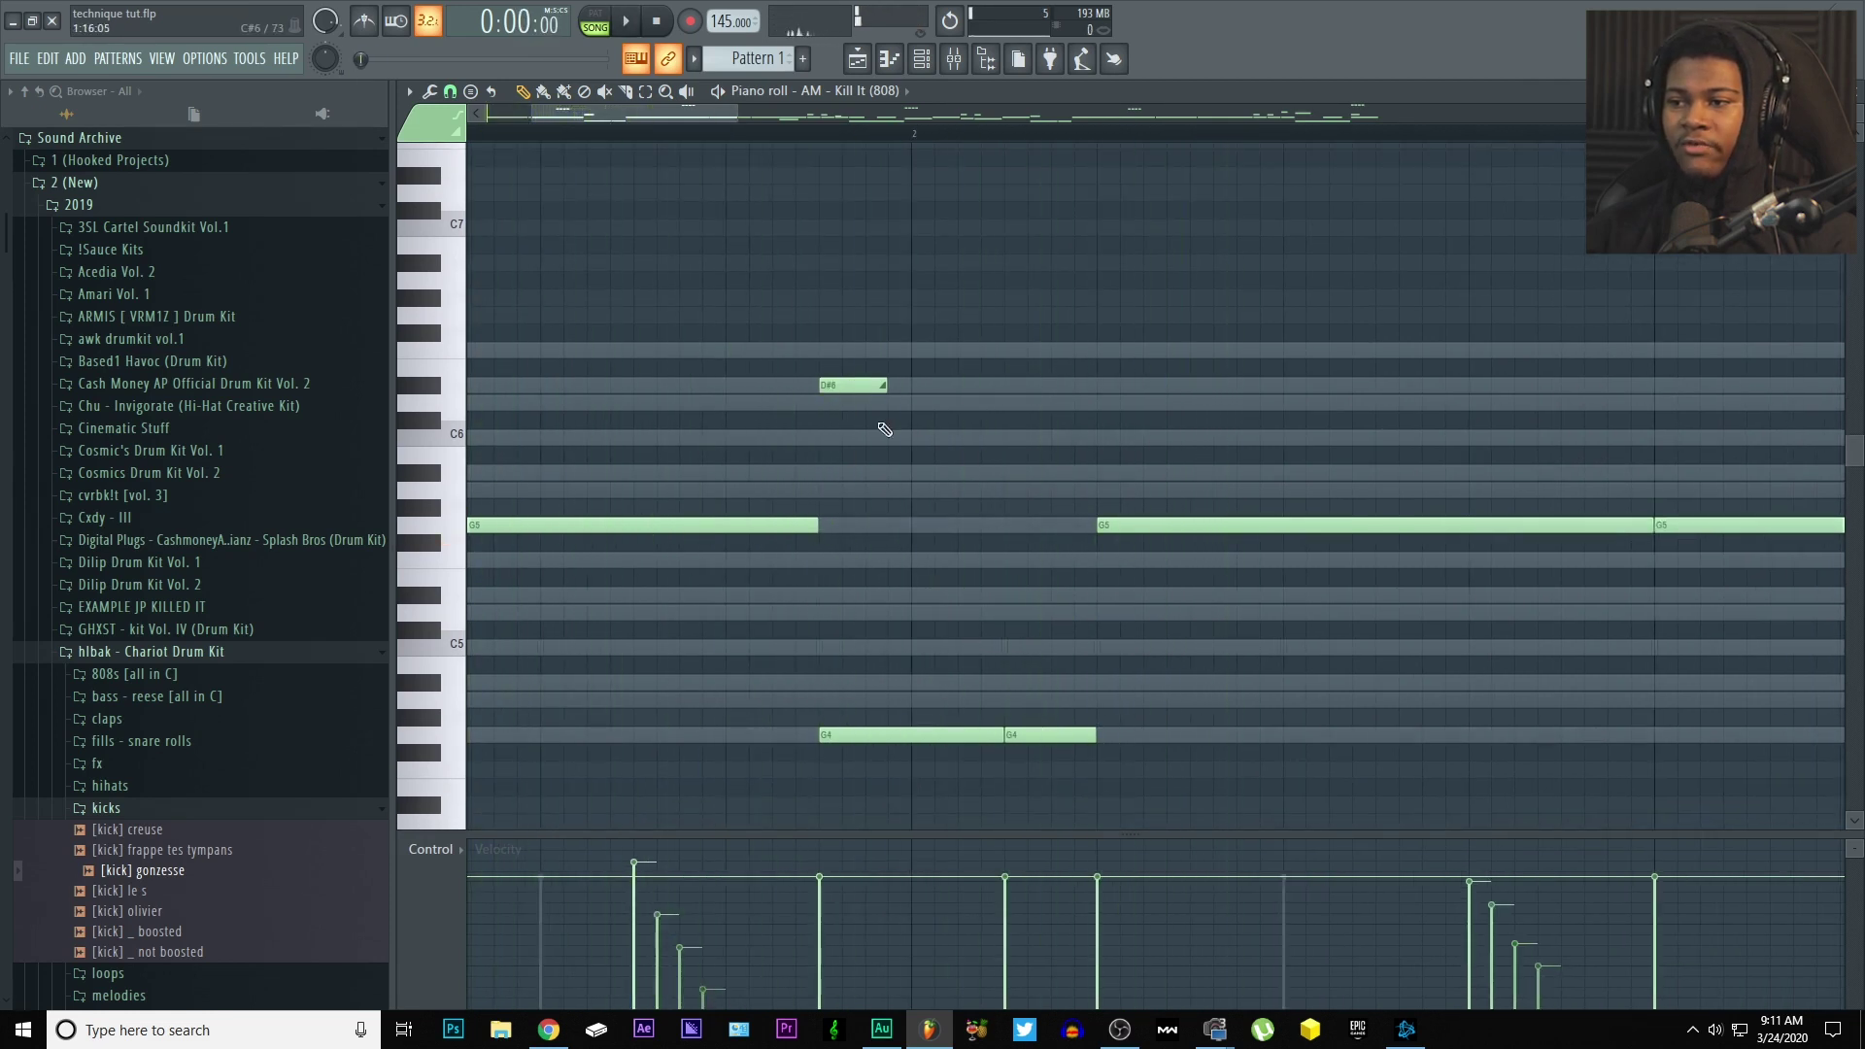
# - Lower the velocity of the D#6 slide note at the end of bar 1 in its note properties
pyautogui.doubleClick(862, 387)
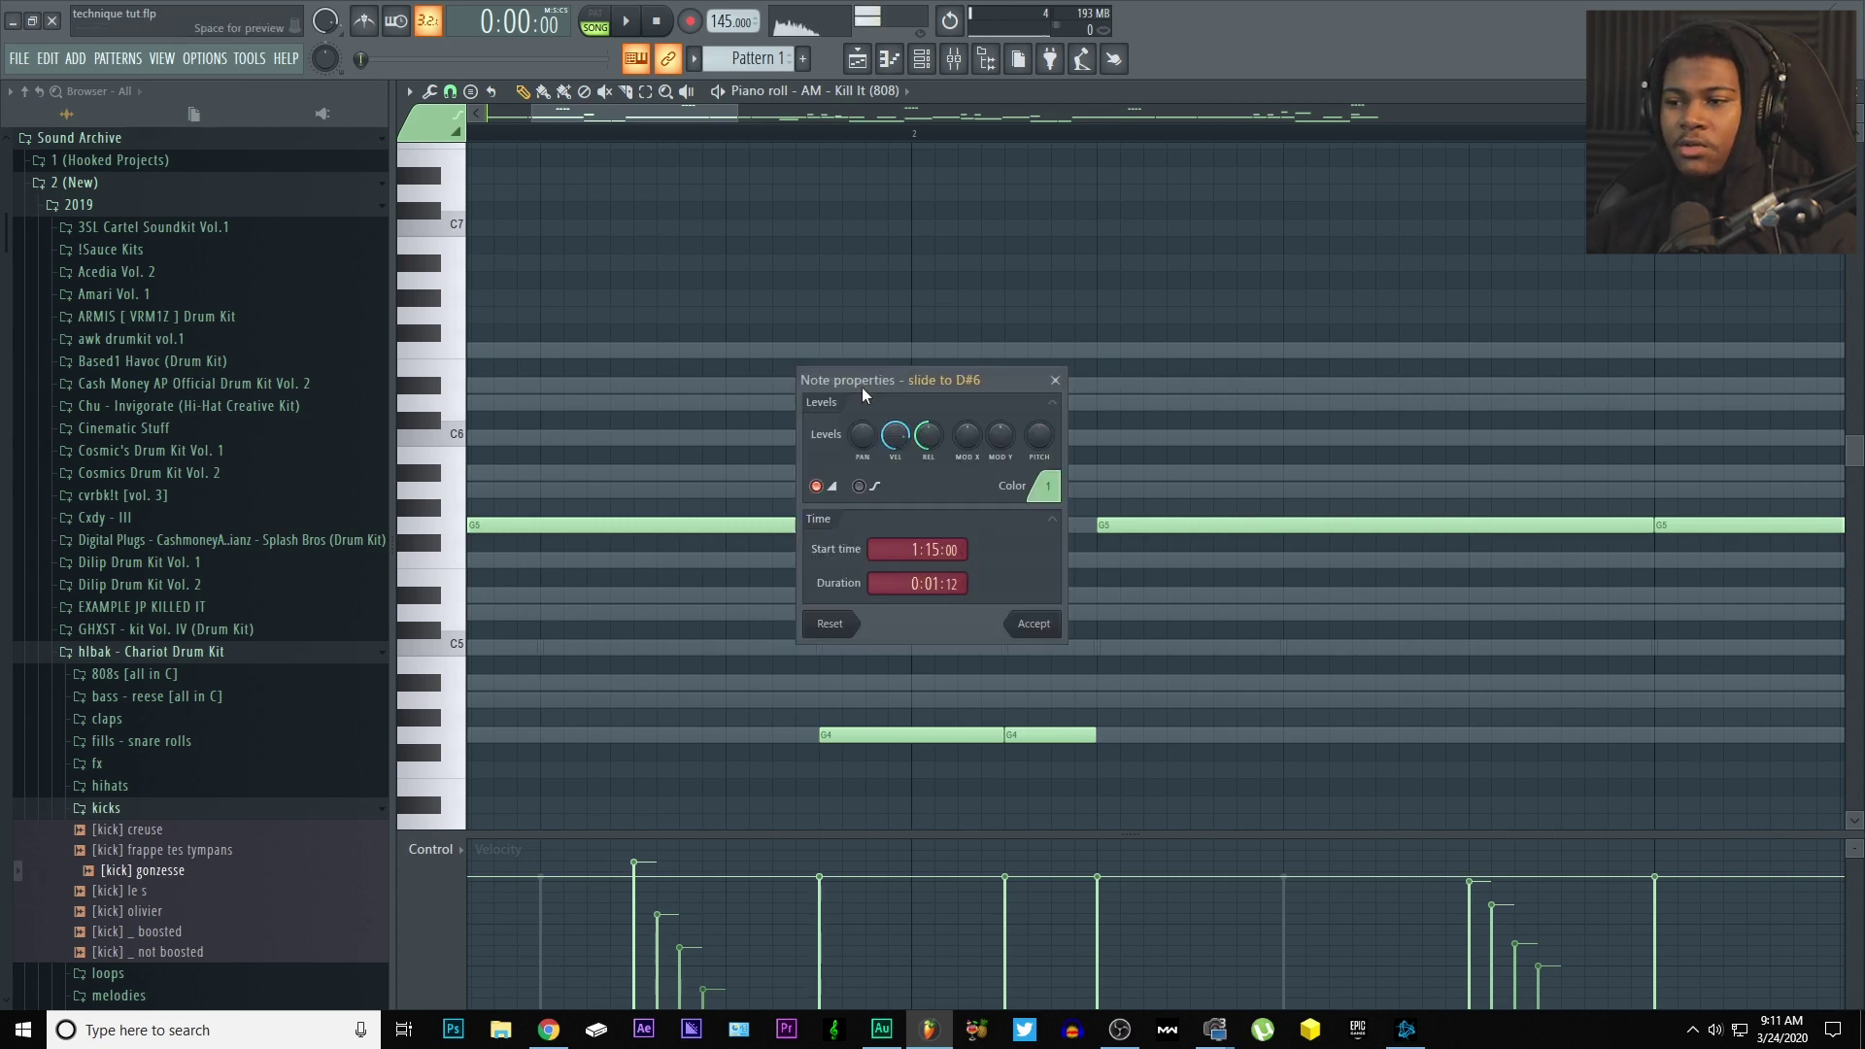
pyautogui.moveTo(903, 447); pyautogui.dragTo(902, 446)
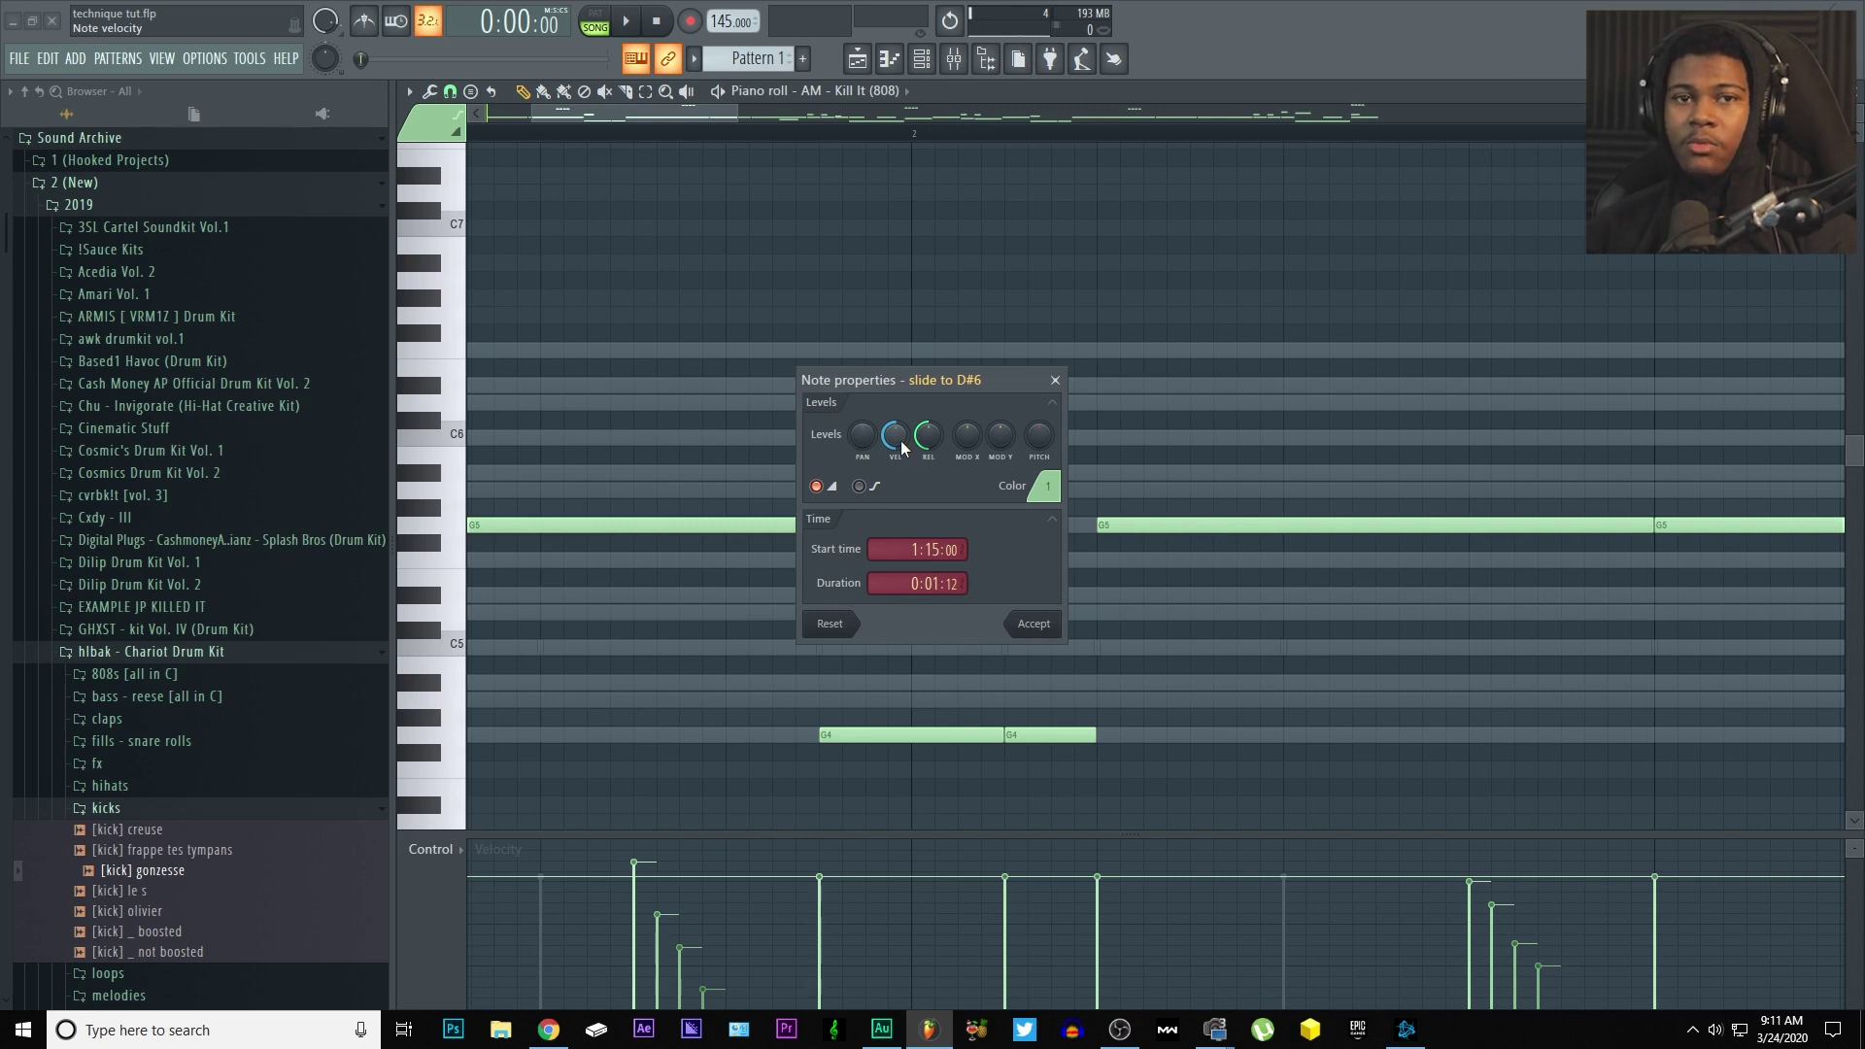
pyautogui.click(1047, 632)
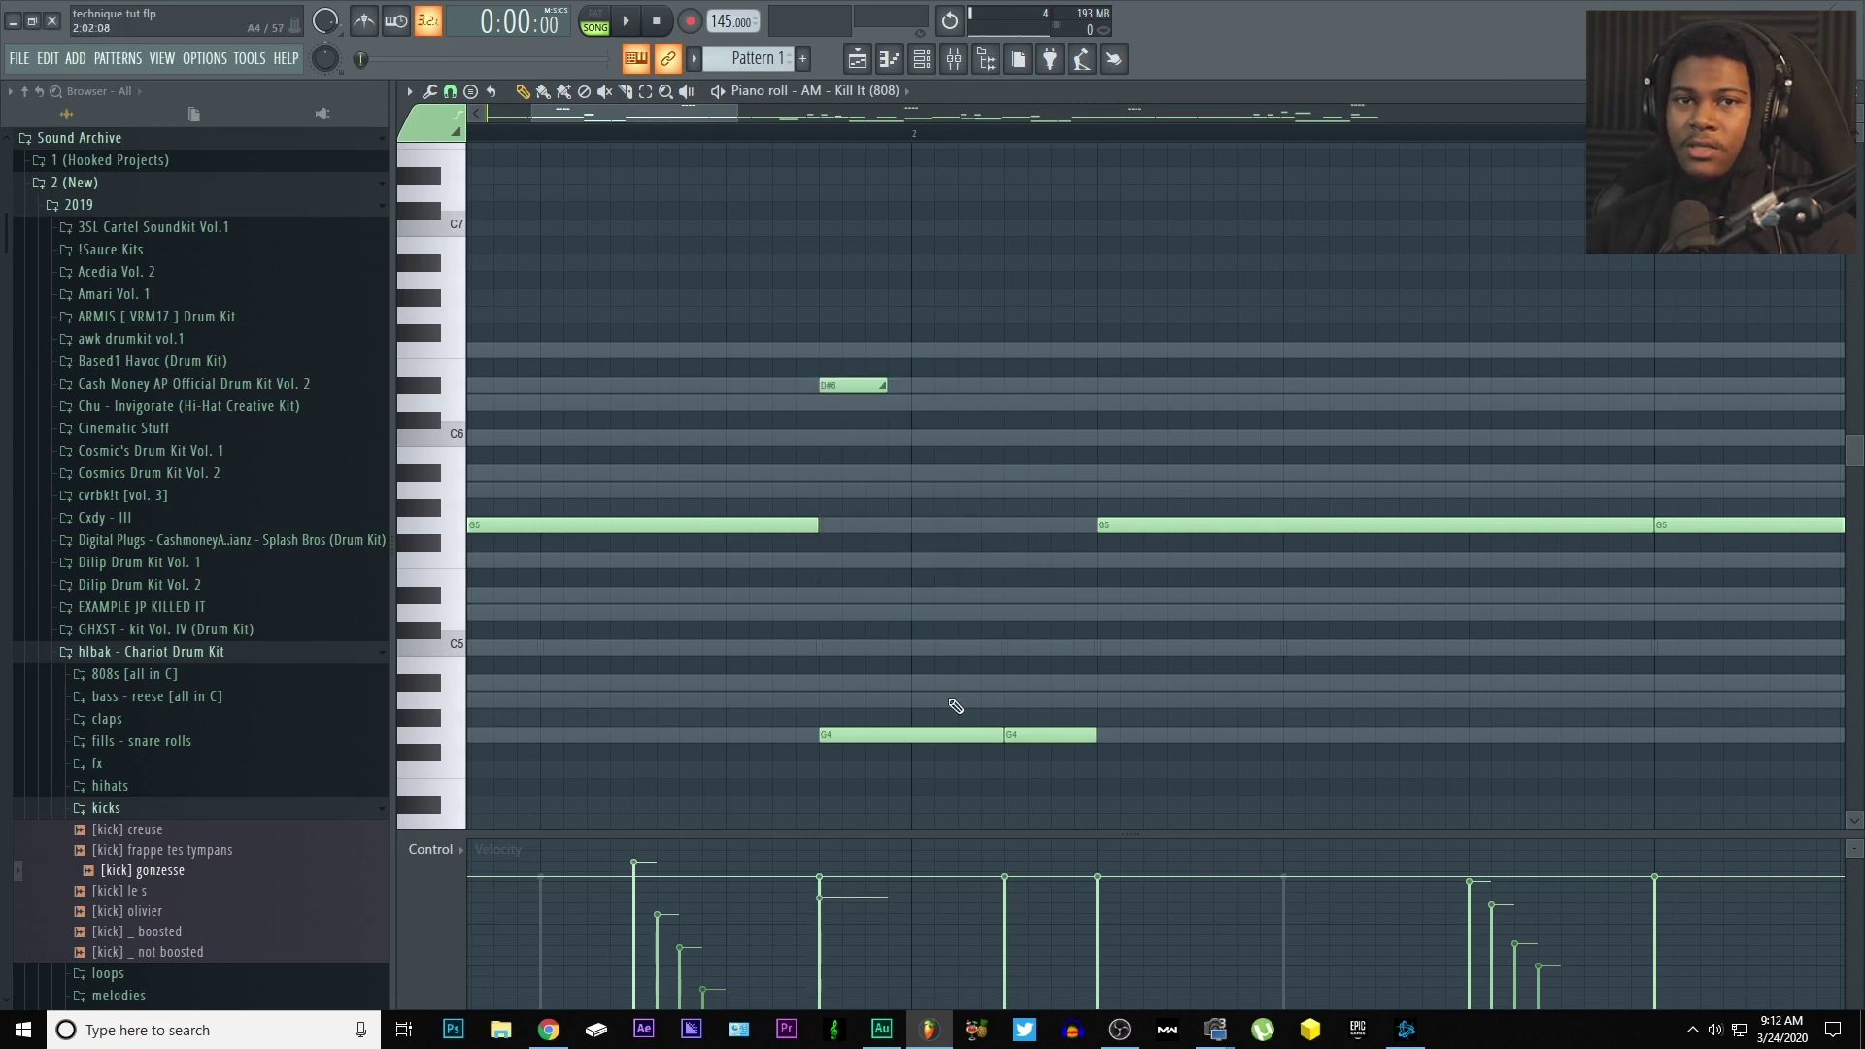
# - Examine the slide notes across bars 1 to 5 against the G5, G4 and D#5 notes they bend
pyautogui.moveTo(738, 110); pyautogui.dragTo(813, 109)
pyautogui.hscroll(-2, 788, 449)
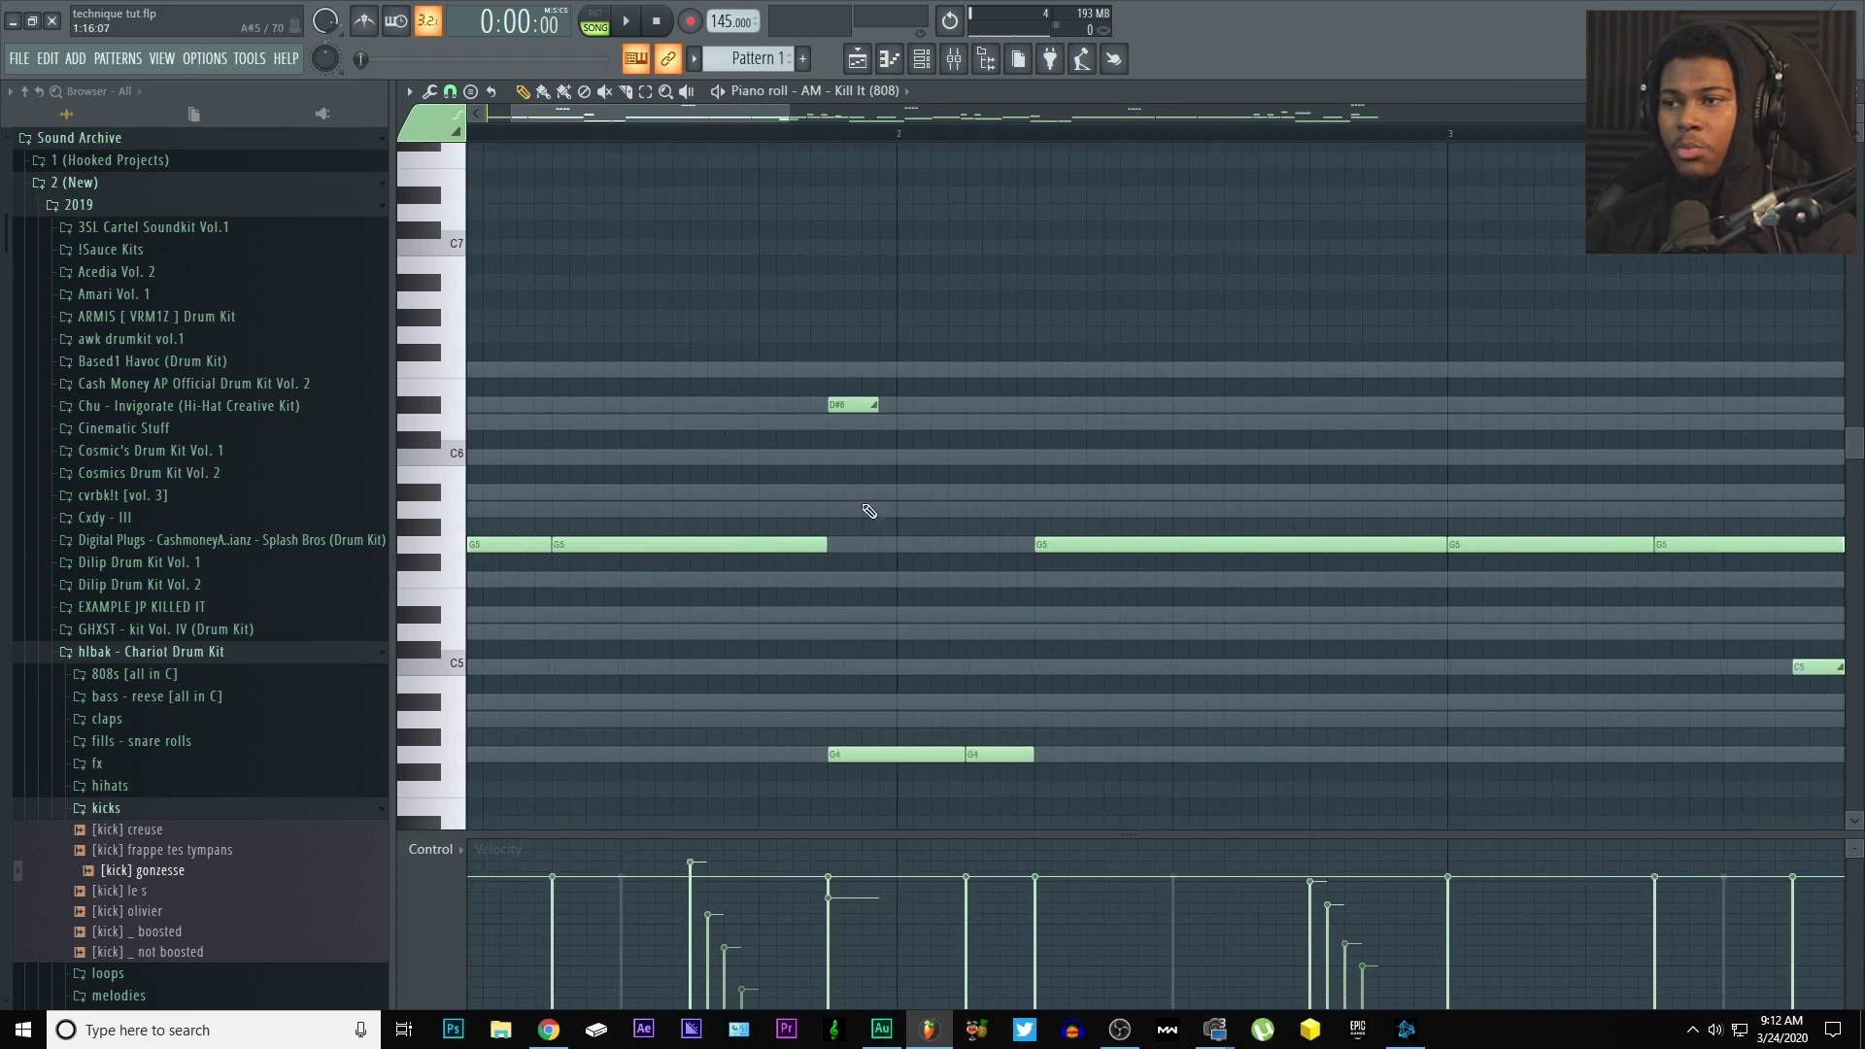
pyautogui.hscroll(15, 1078, 429)
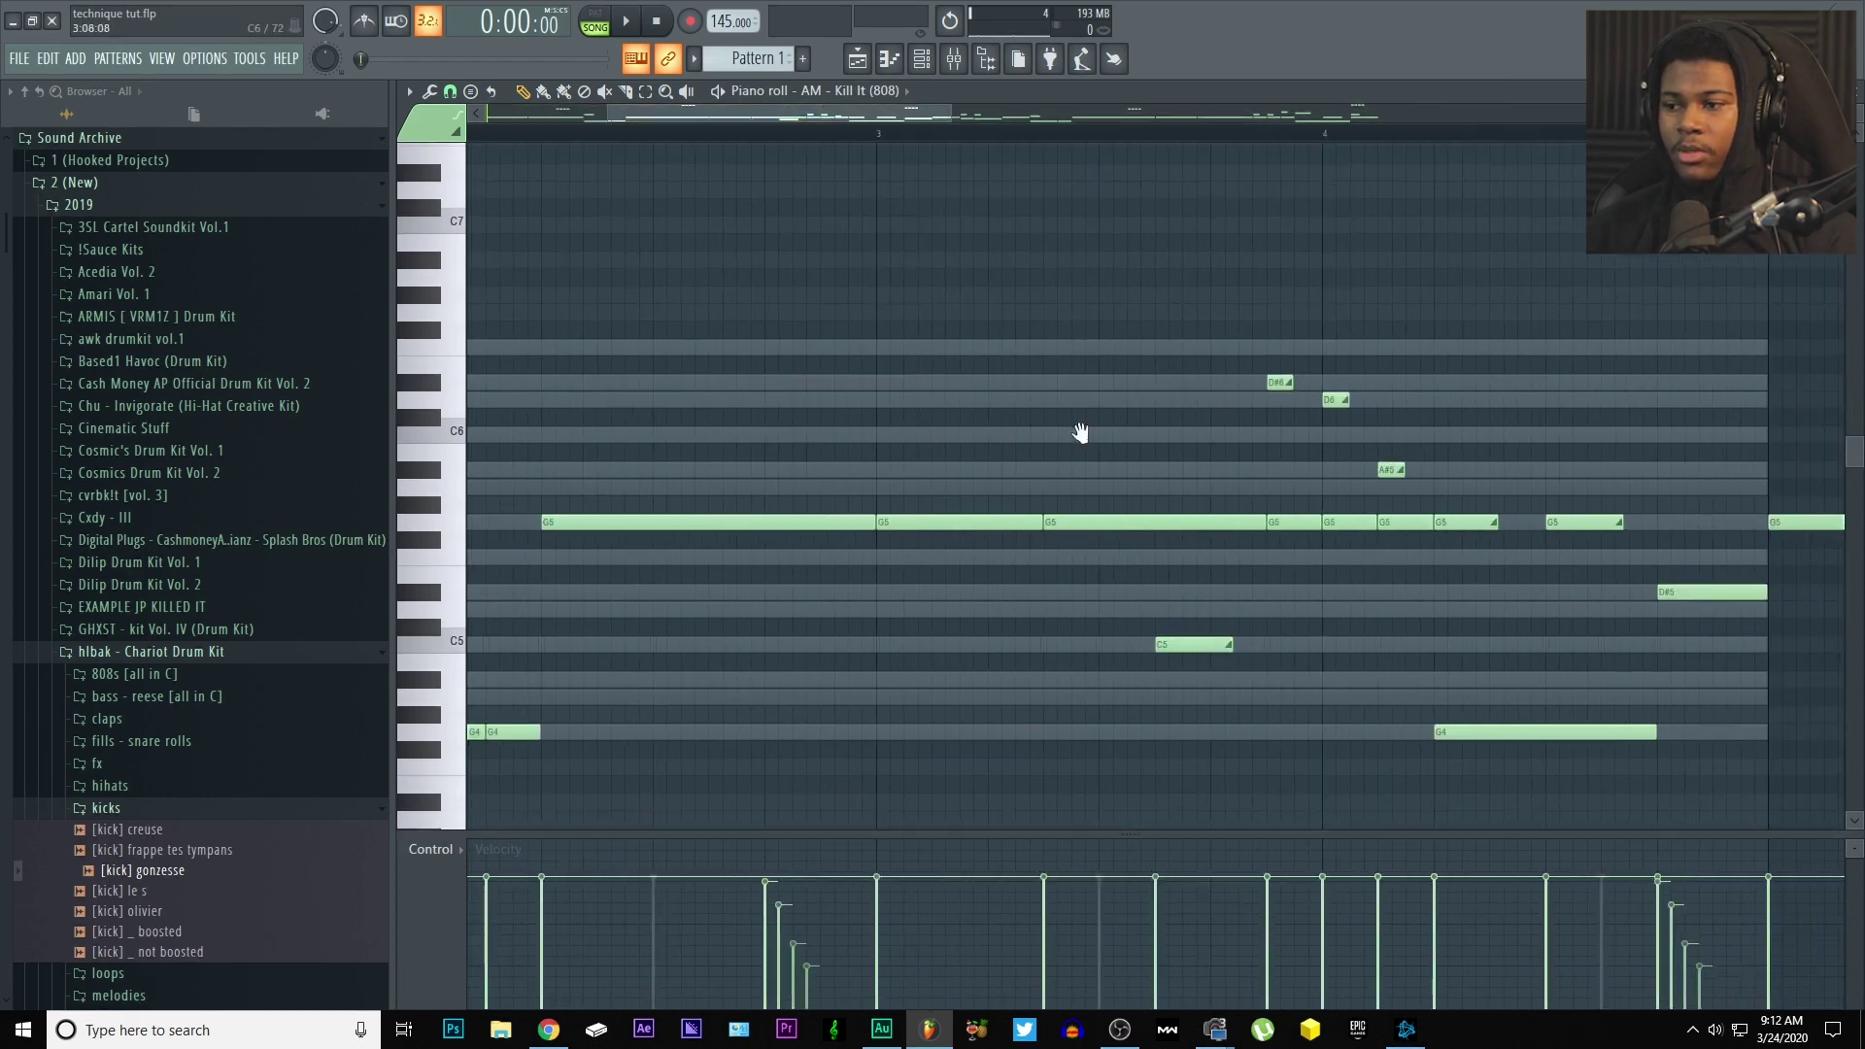
pyautogui.moveTo(808, 616); pyautogui.dragTo(1227, 603)
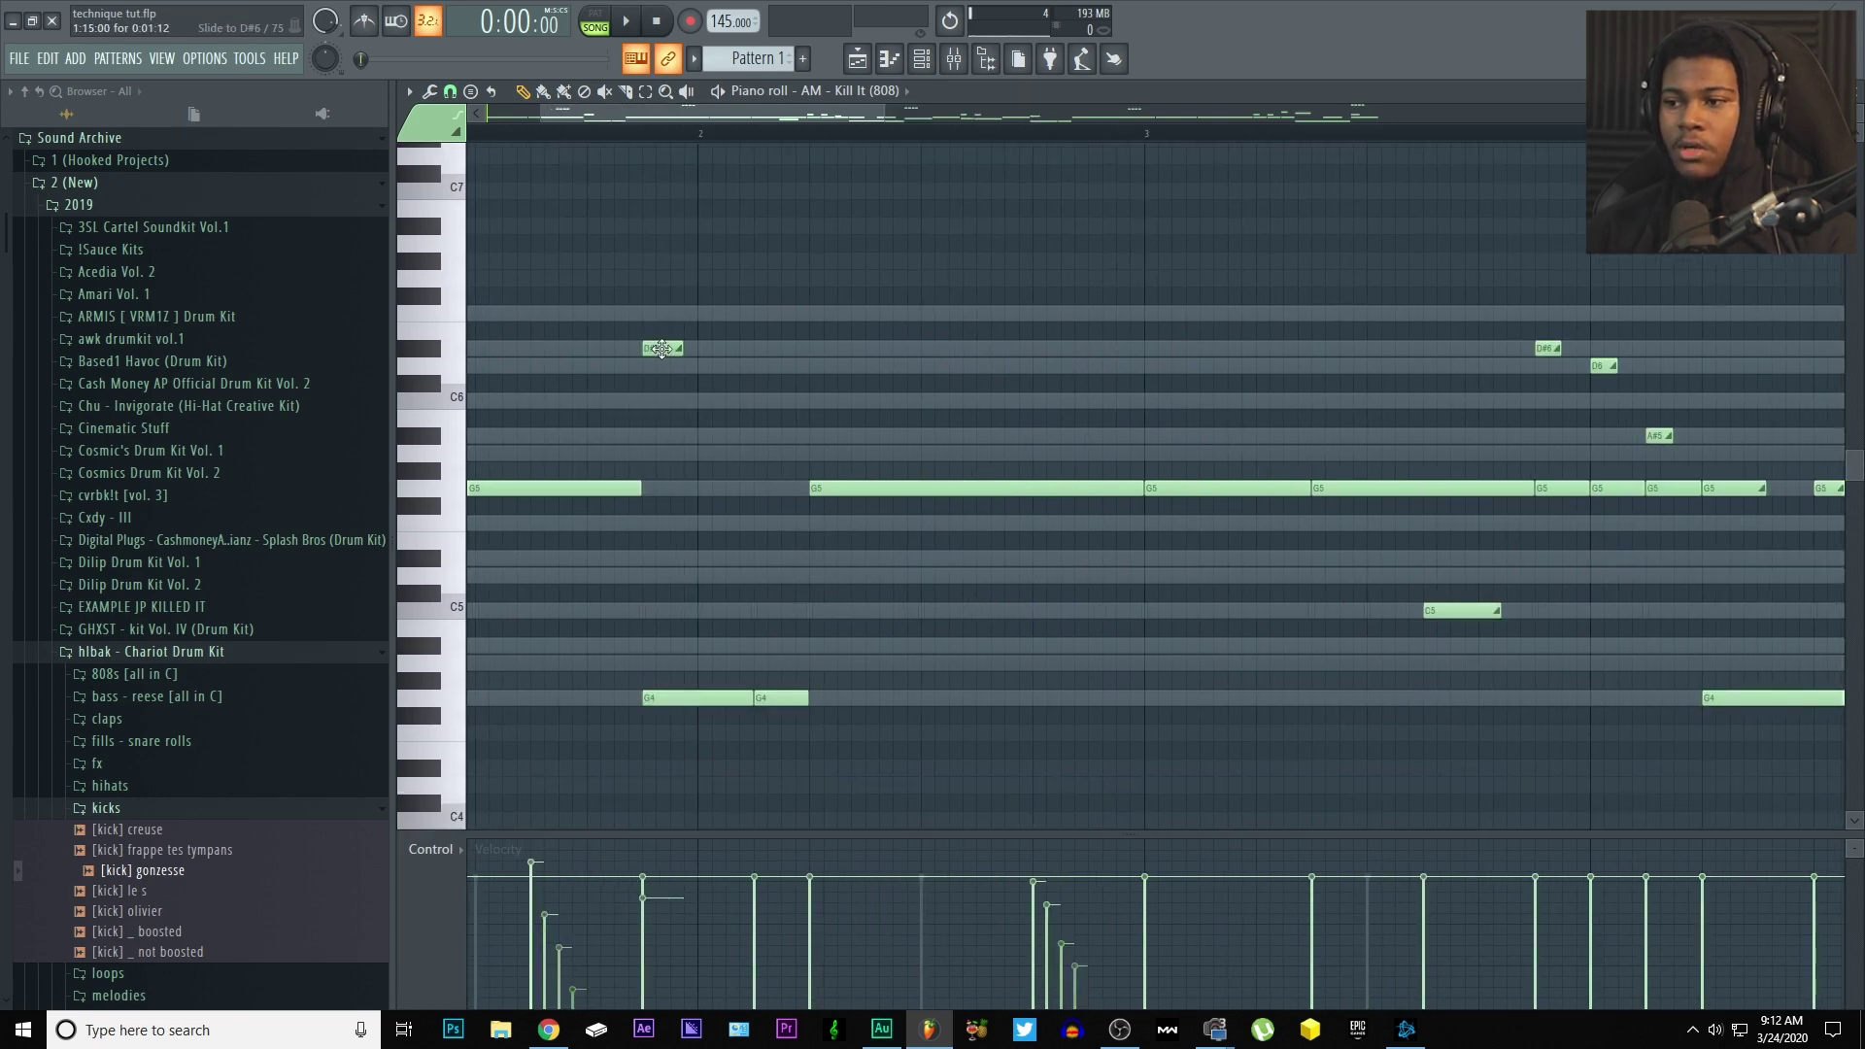
pyautogui.hscroll(15, 582, 573)
pyautogui.scroll(3, 762, 471)
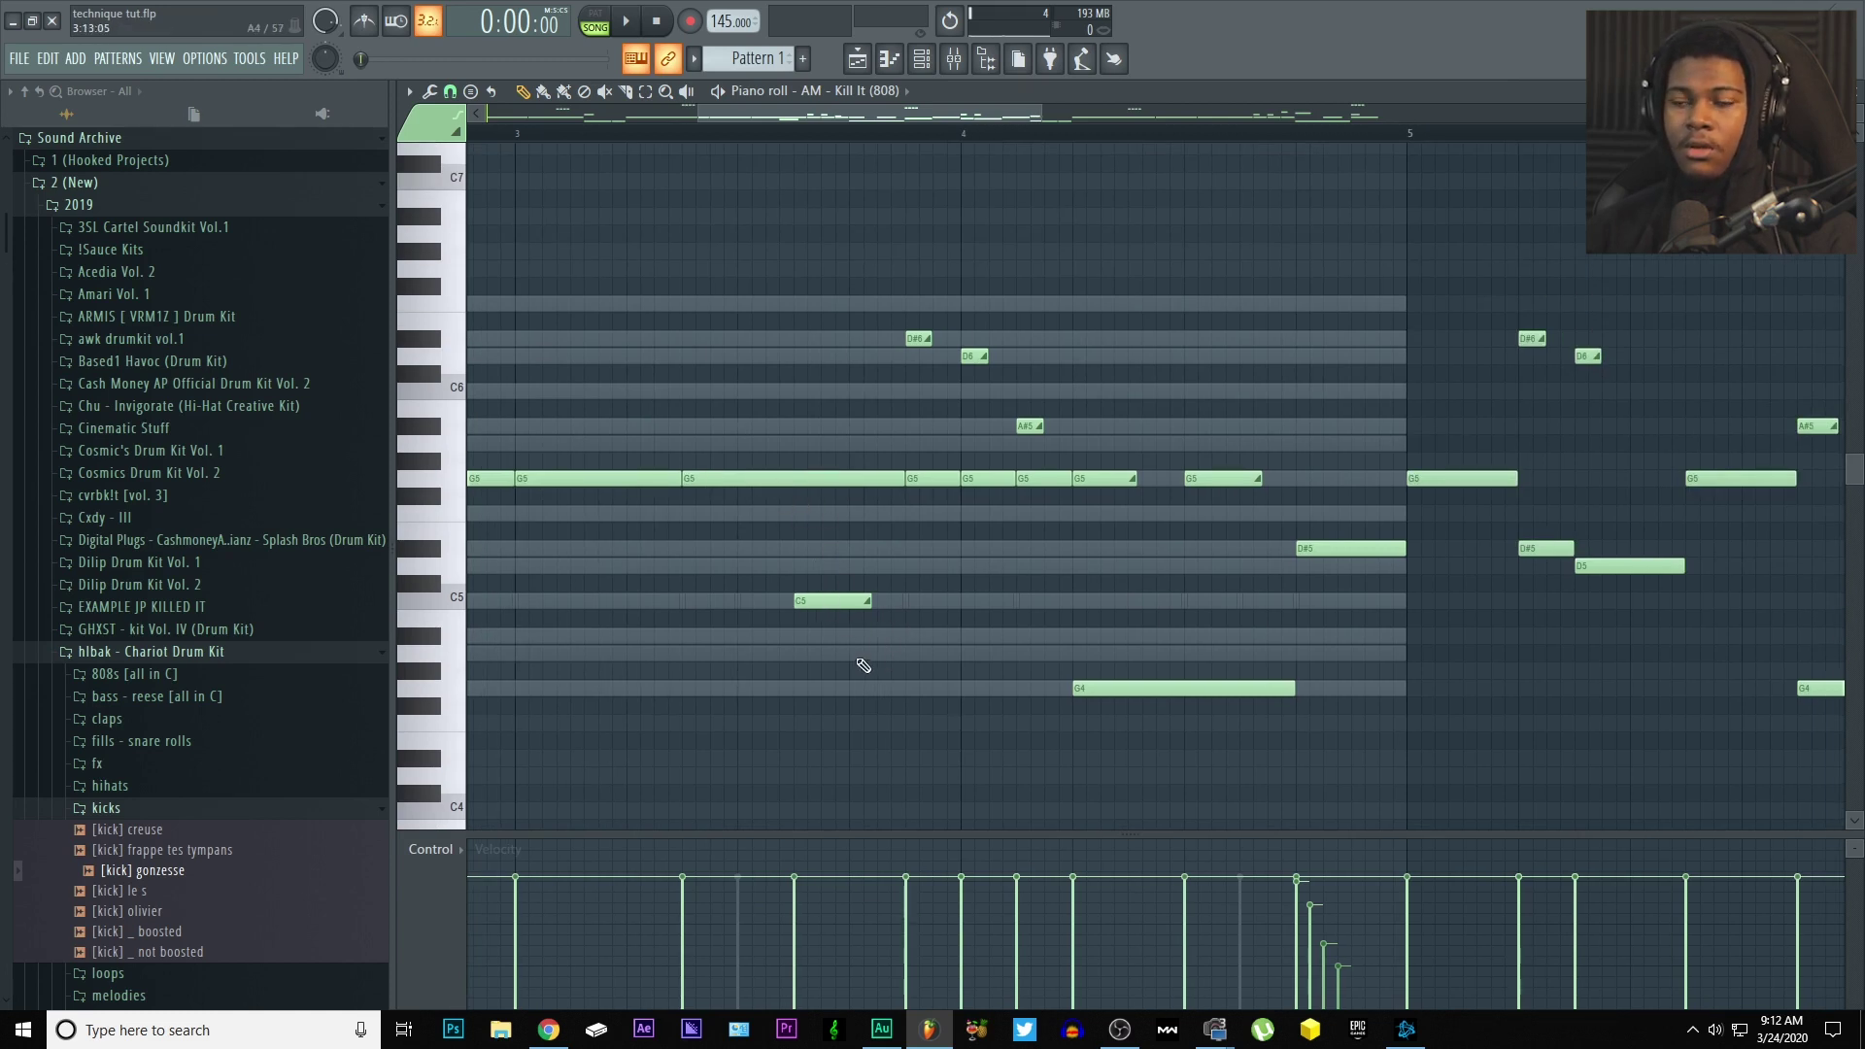
pyautogui.scroll(3, 994, 619)
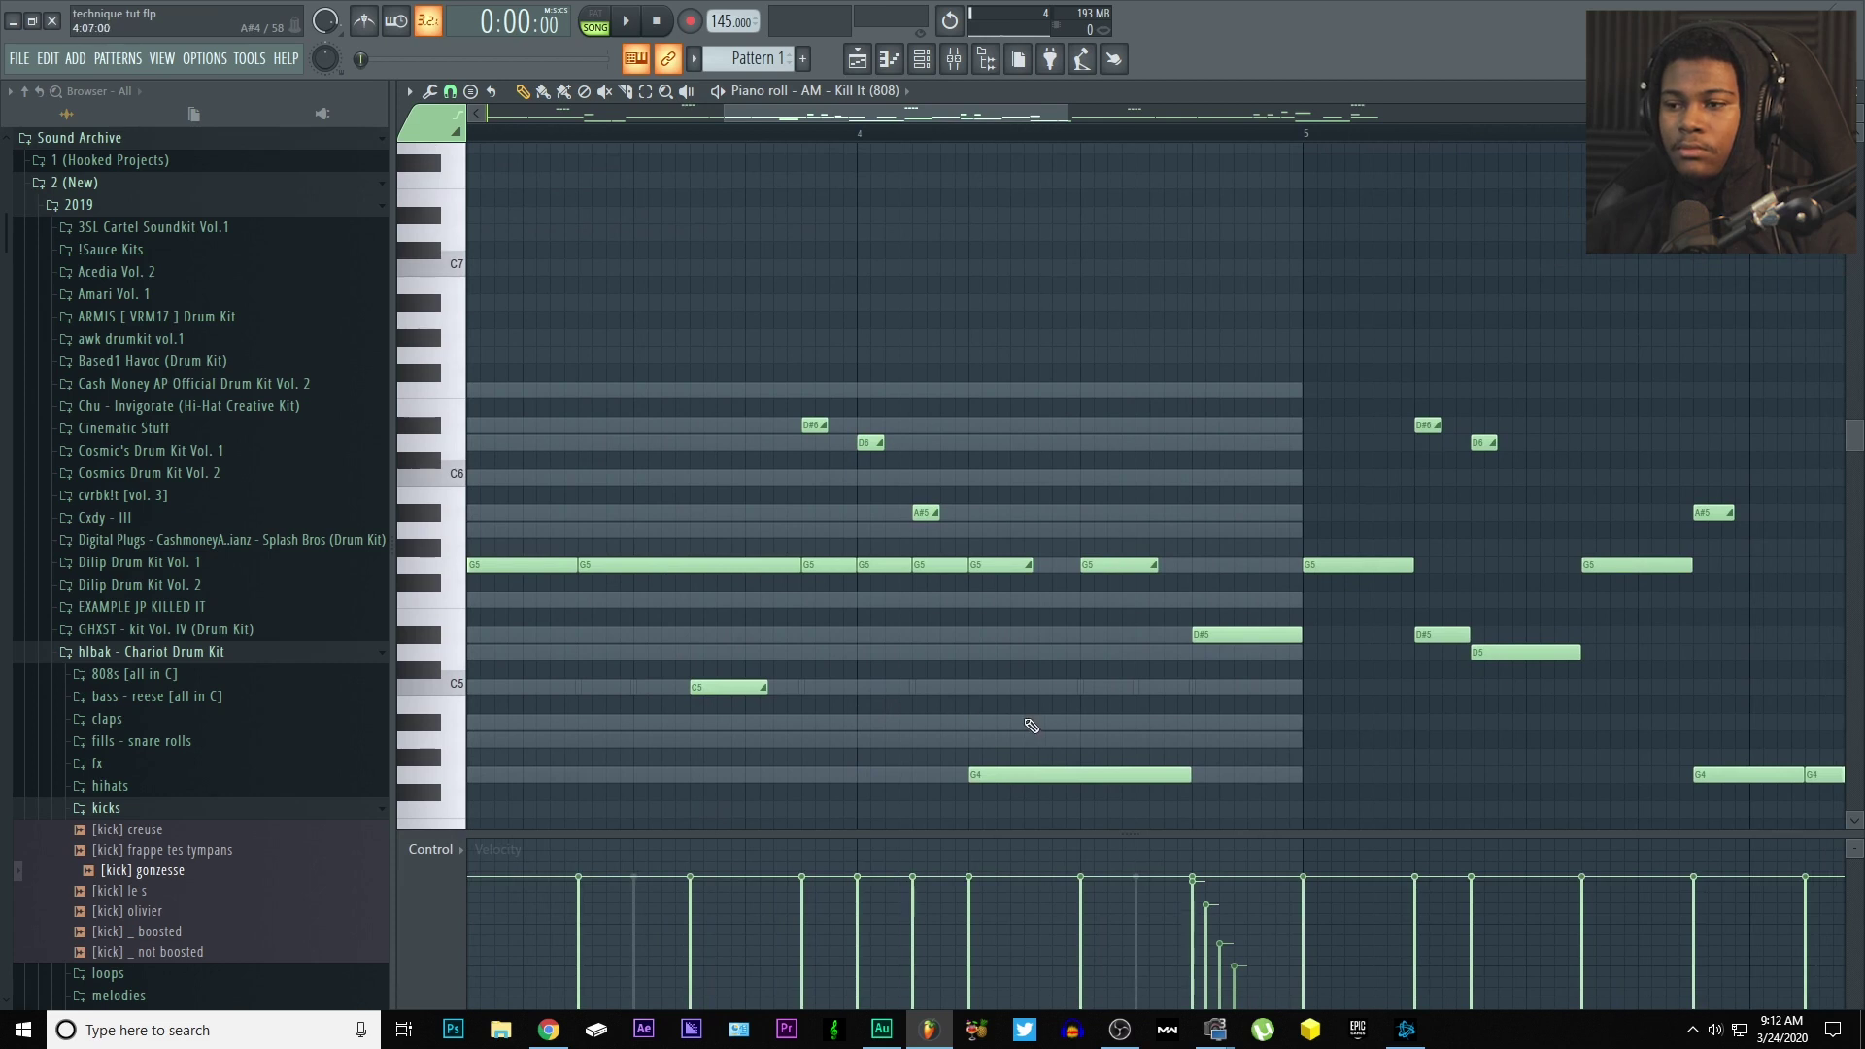
pyautogui.scroll(3, 816, 621)
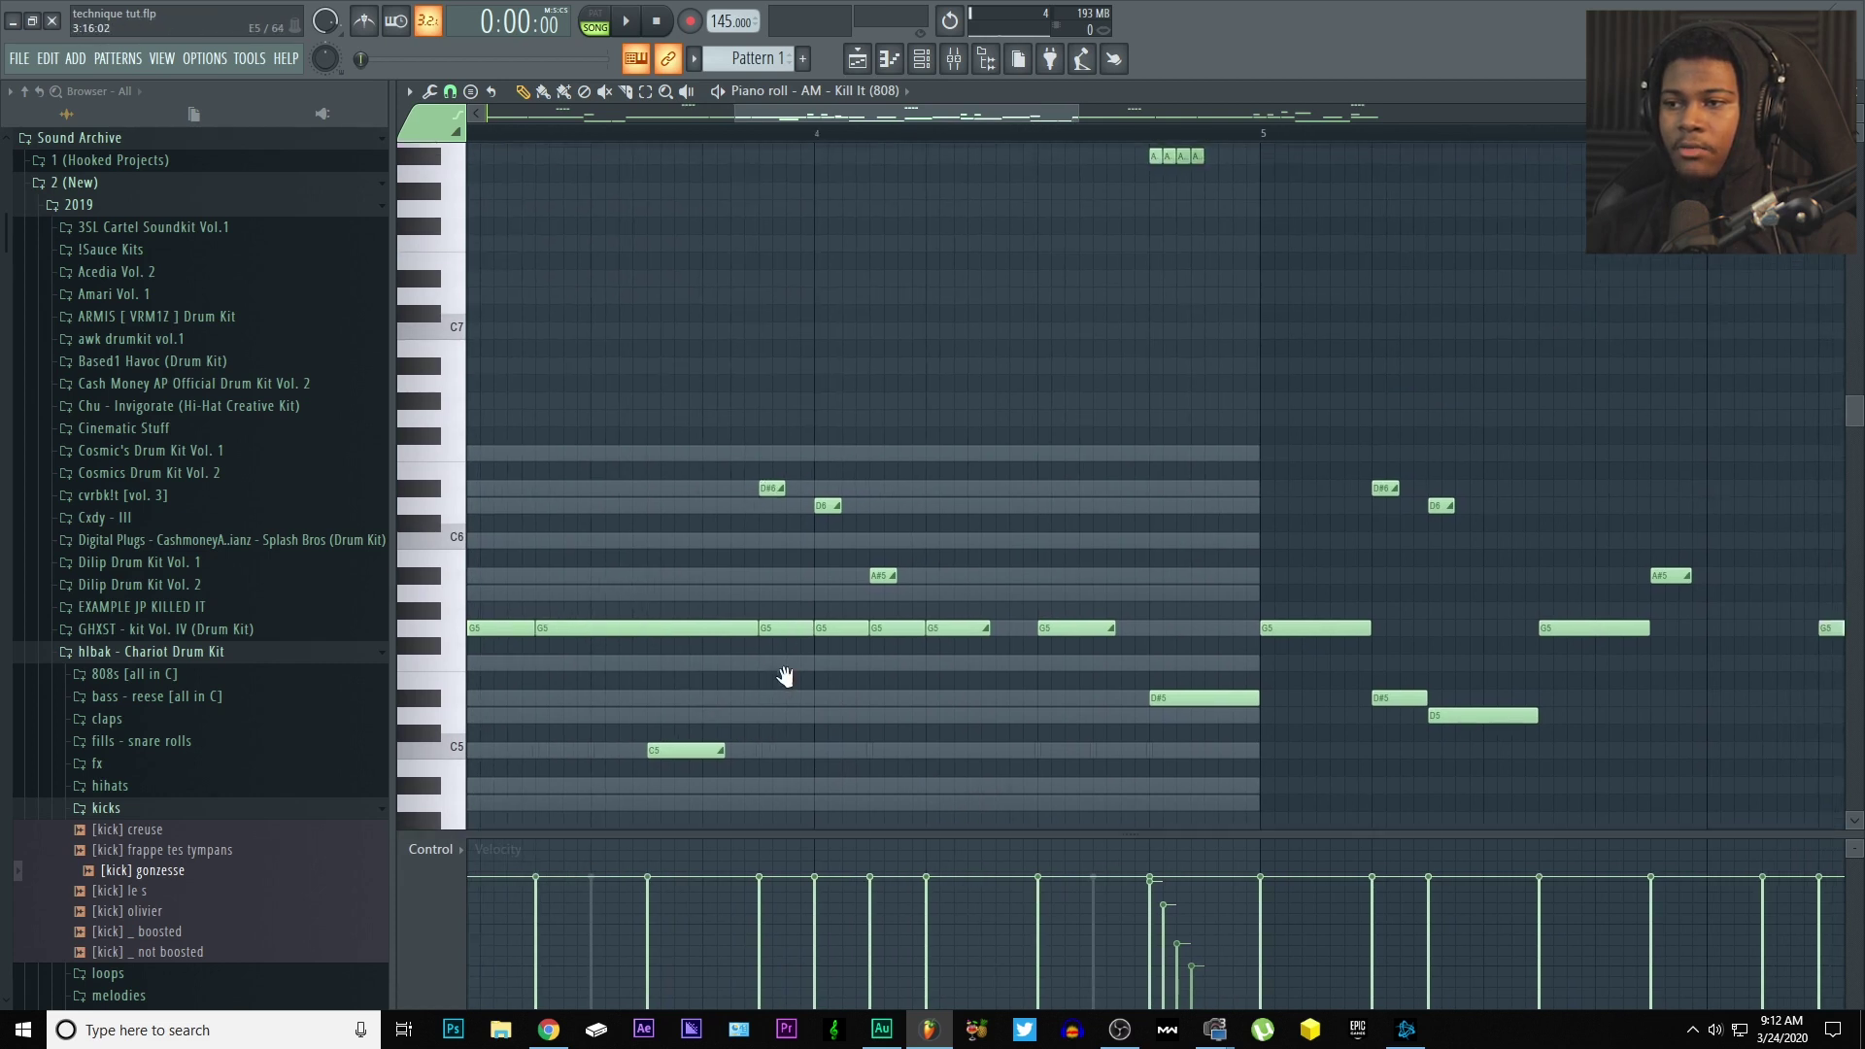
pyautogui.scroll(-3, 692, 472)
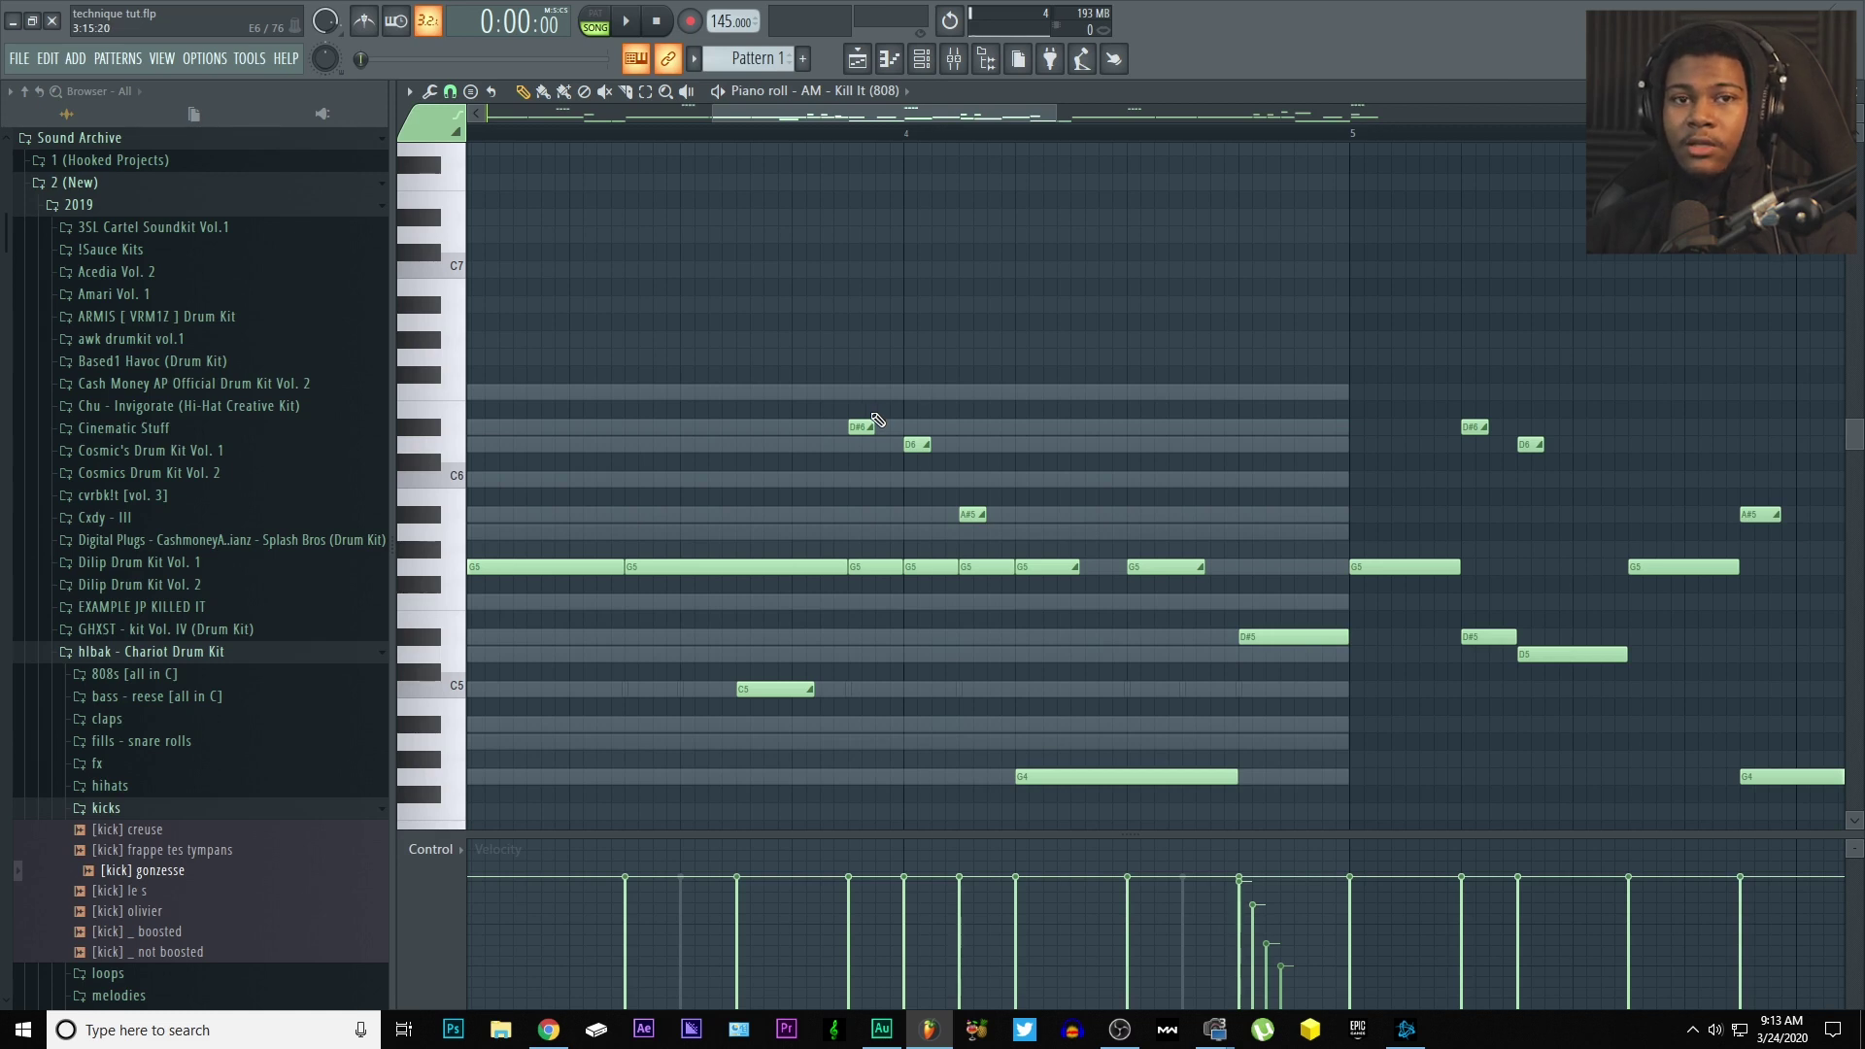
pyautogui.hscroll(-3, 1241, 603)
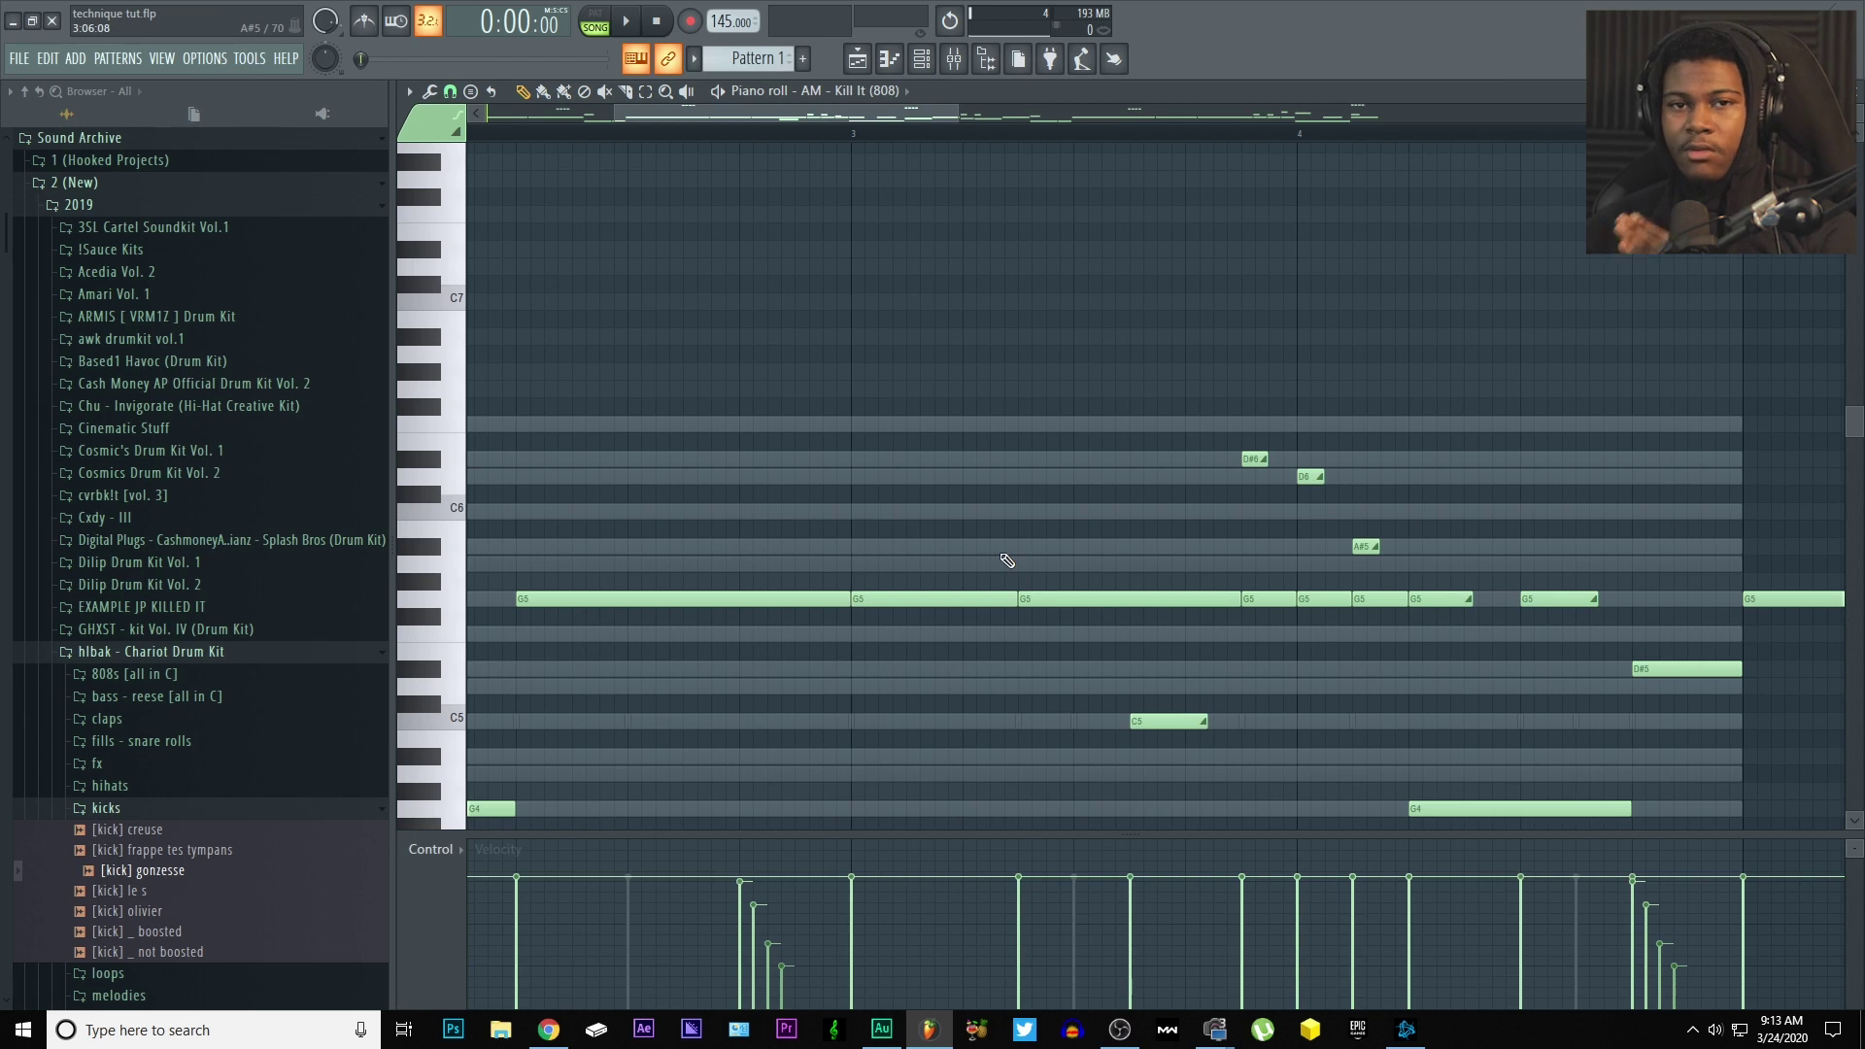
pyautogui.moveTo(872, 603); pyautogui.dragTo(1403, 612)
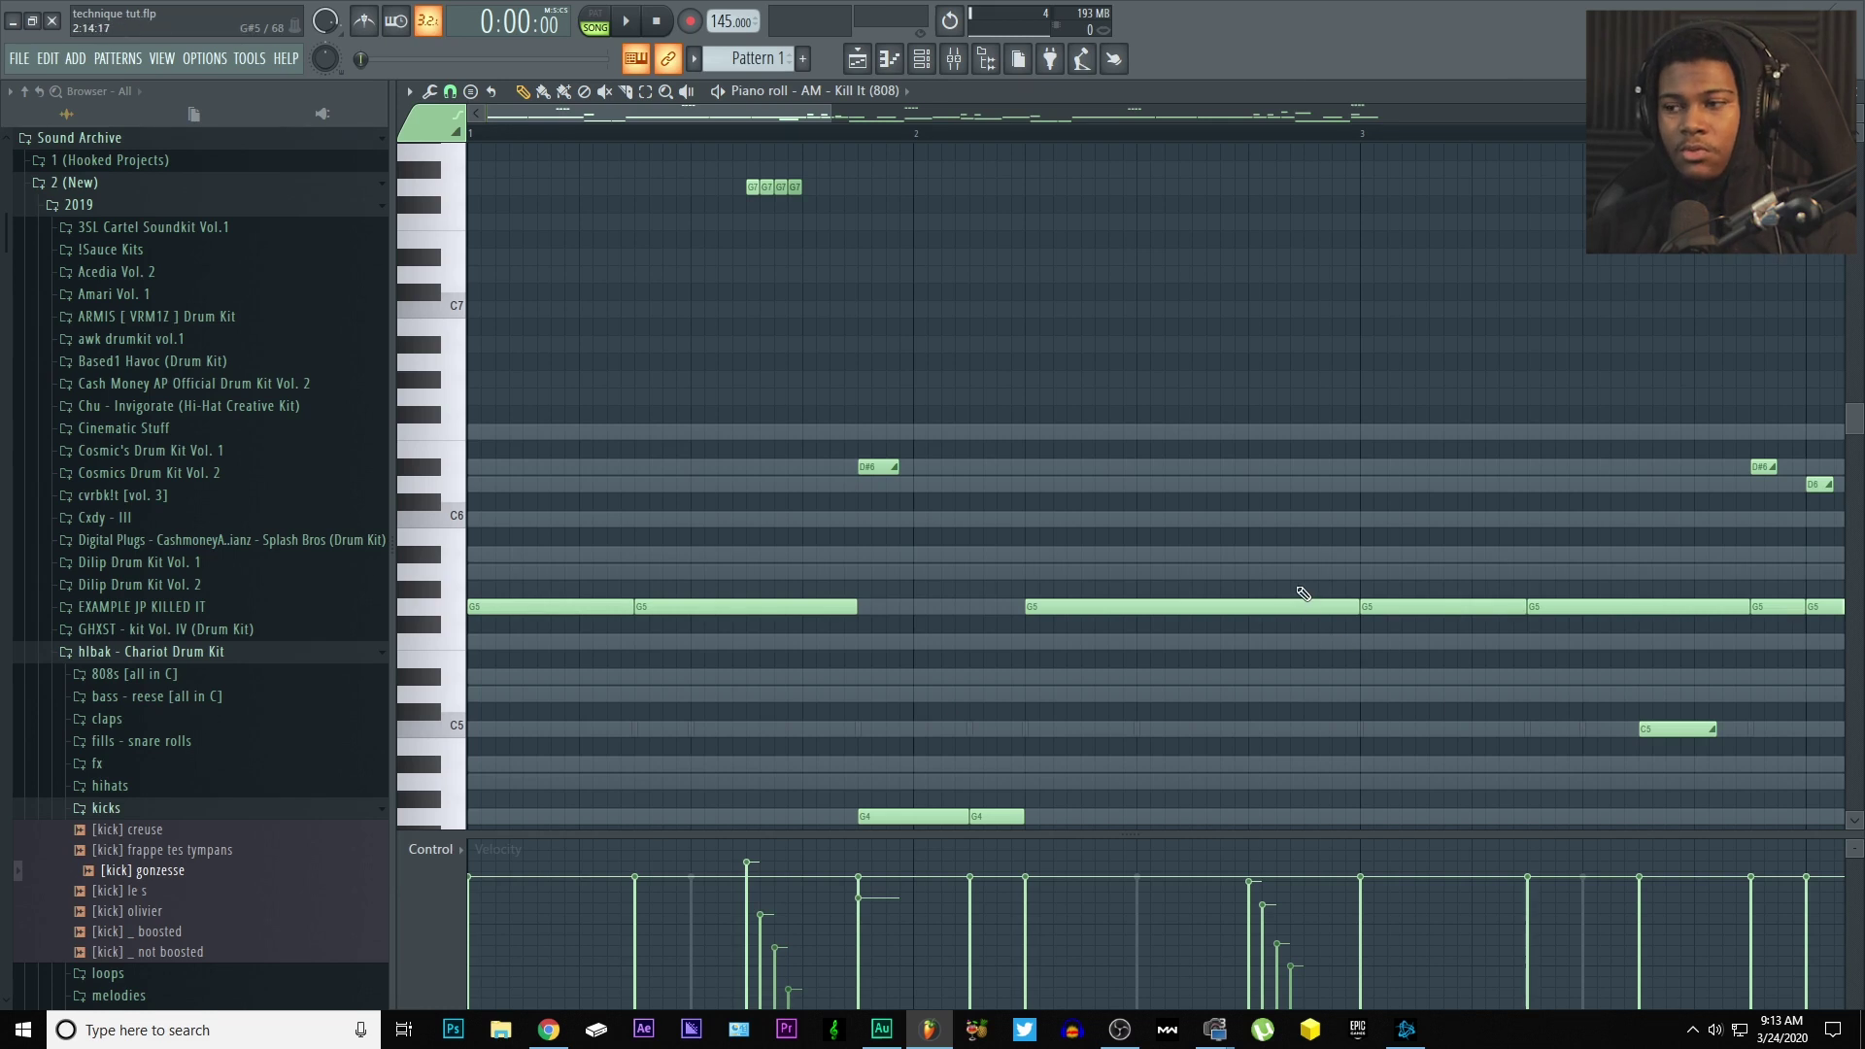
pyautogui.moveTo(1300, 583); pyautogui.dragTo(729, 459)
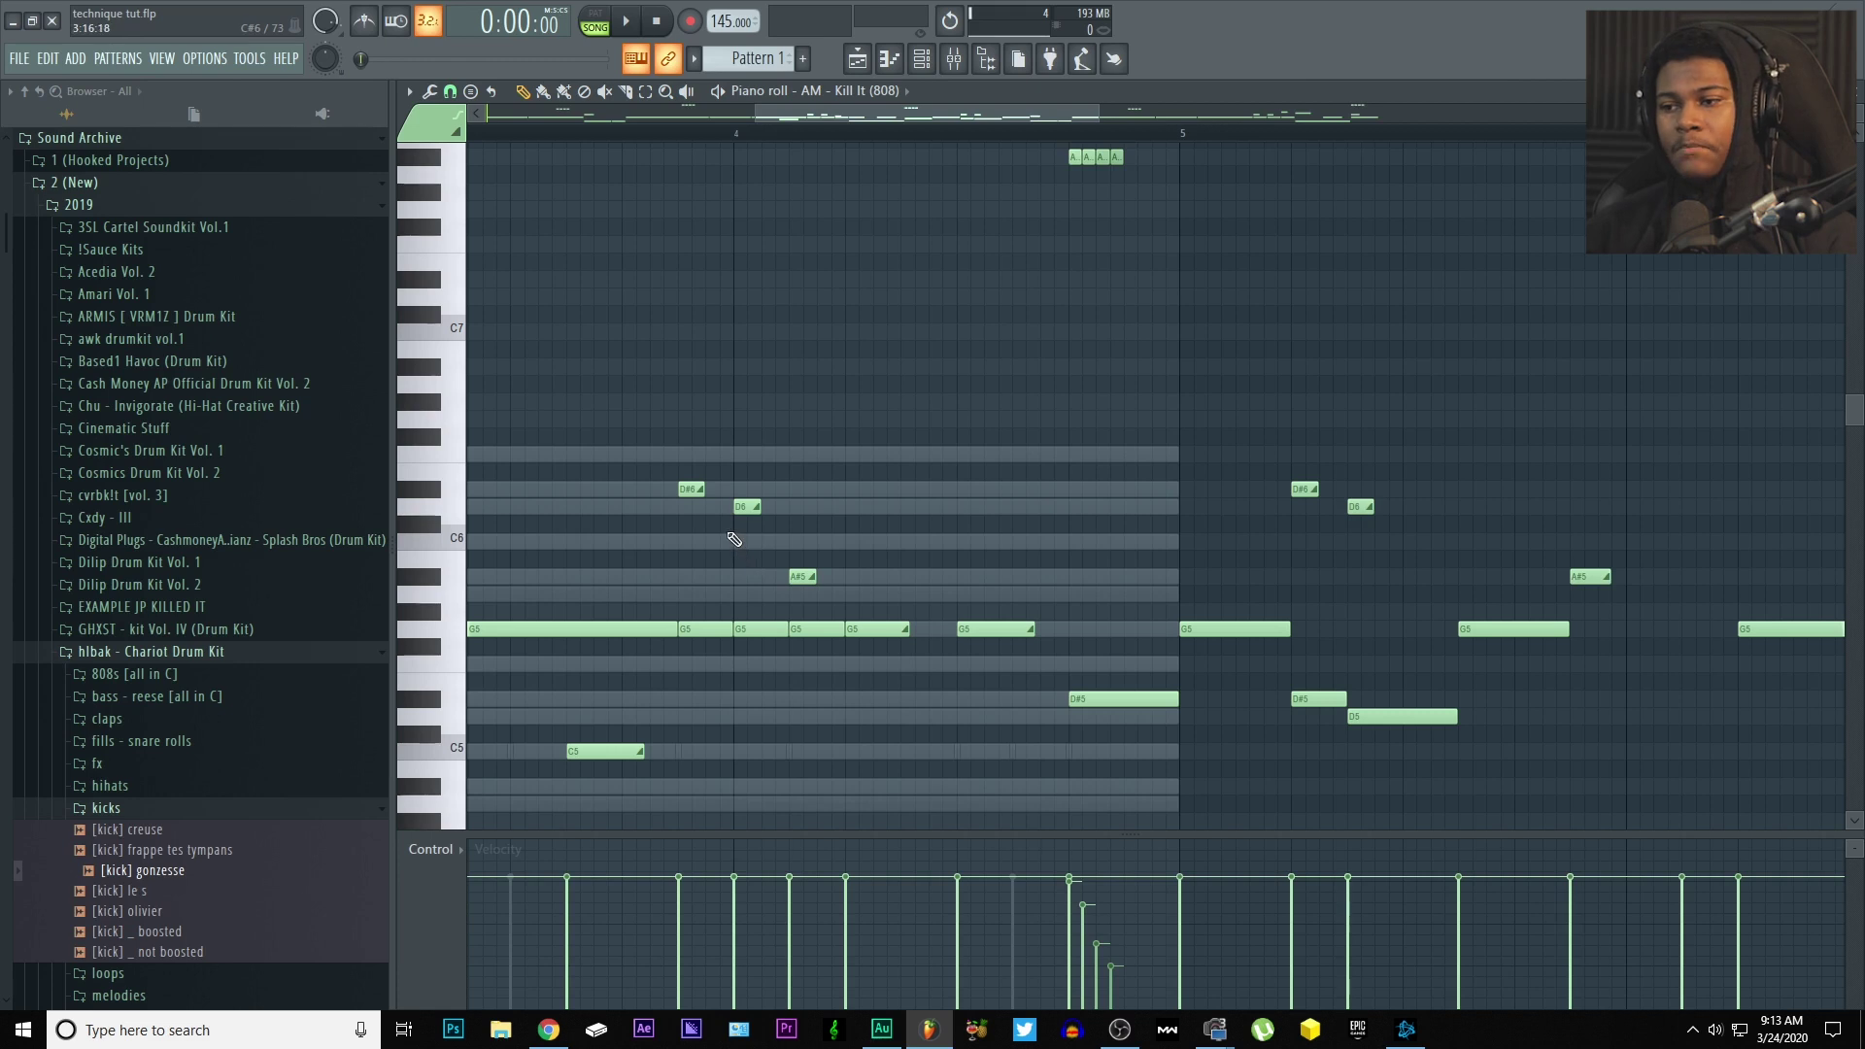
pyautogui.scroll(-3, 1323, 737)
pyautogui.hscroll(-5, 941, 413)
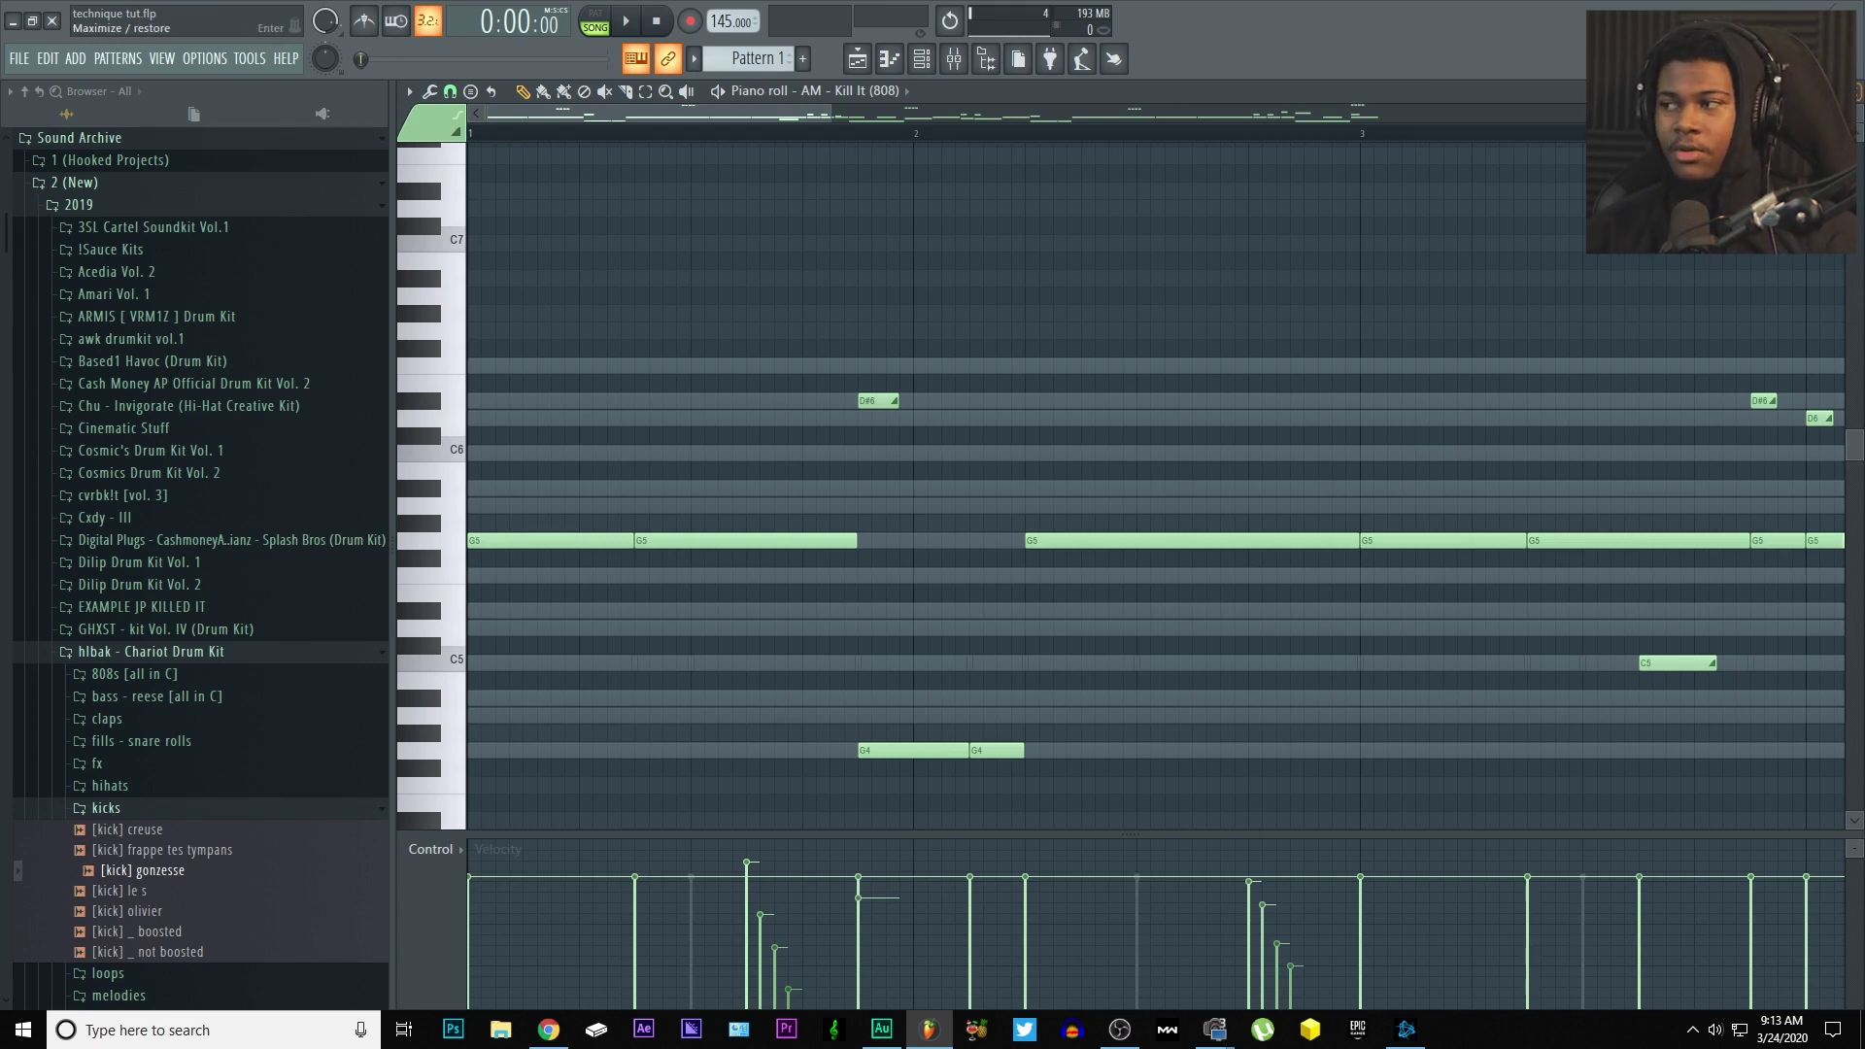
# - Open the piano roll of the (delete) channel and examine its stacked scale notes beside the ghosted 808 notes
pyautogui.click(1857, 97)
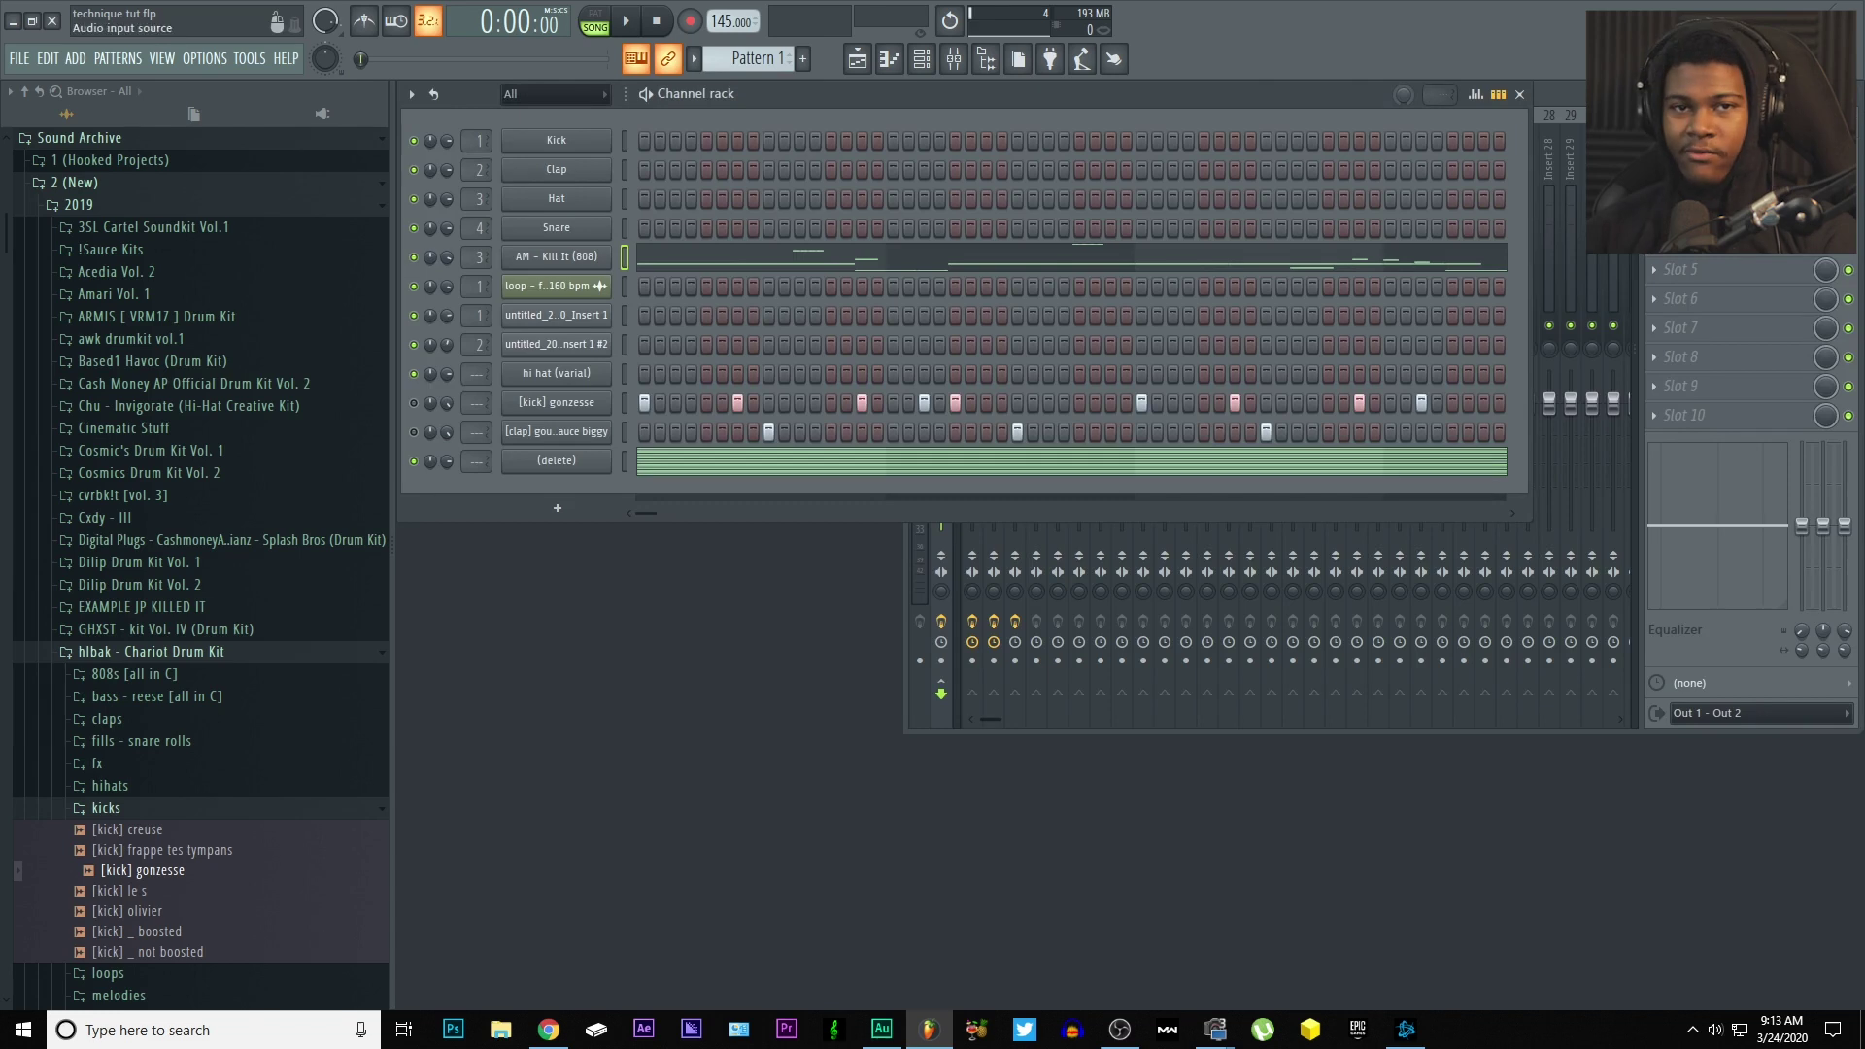
pyautogui.click(723, 470)
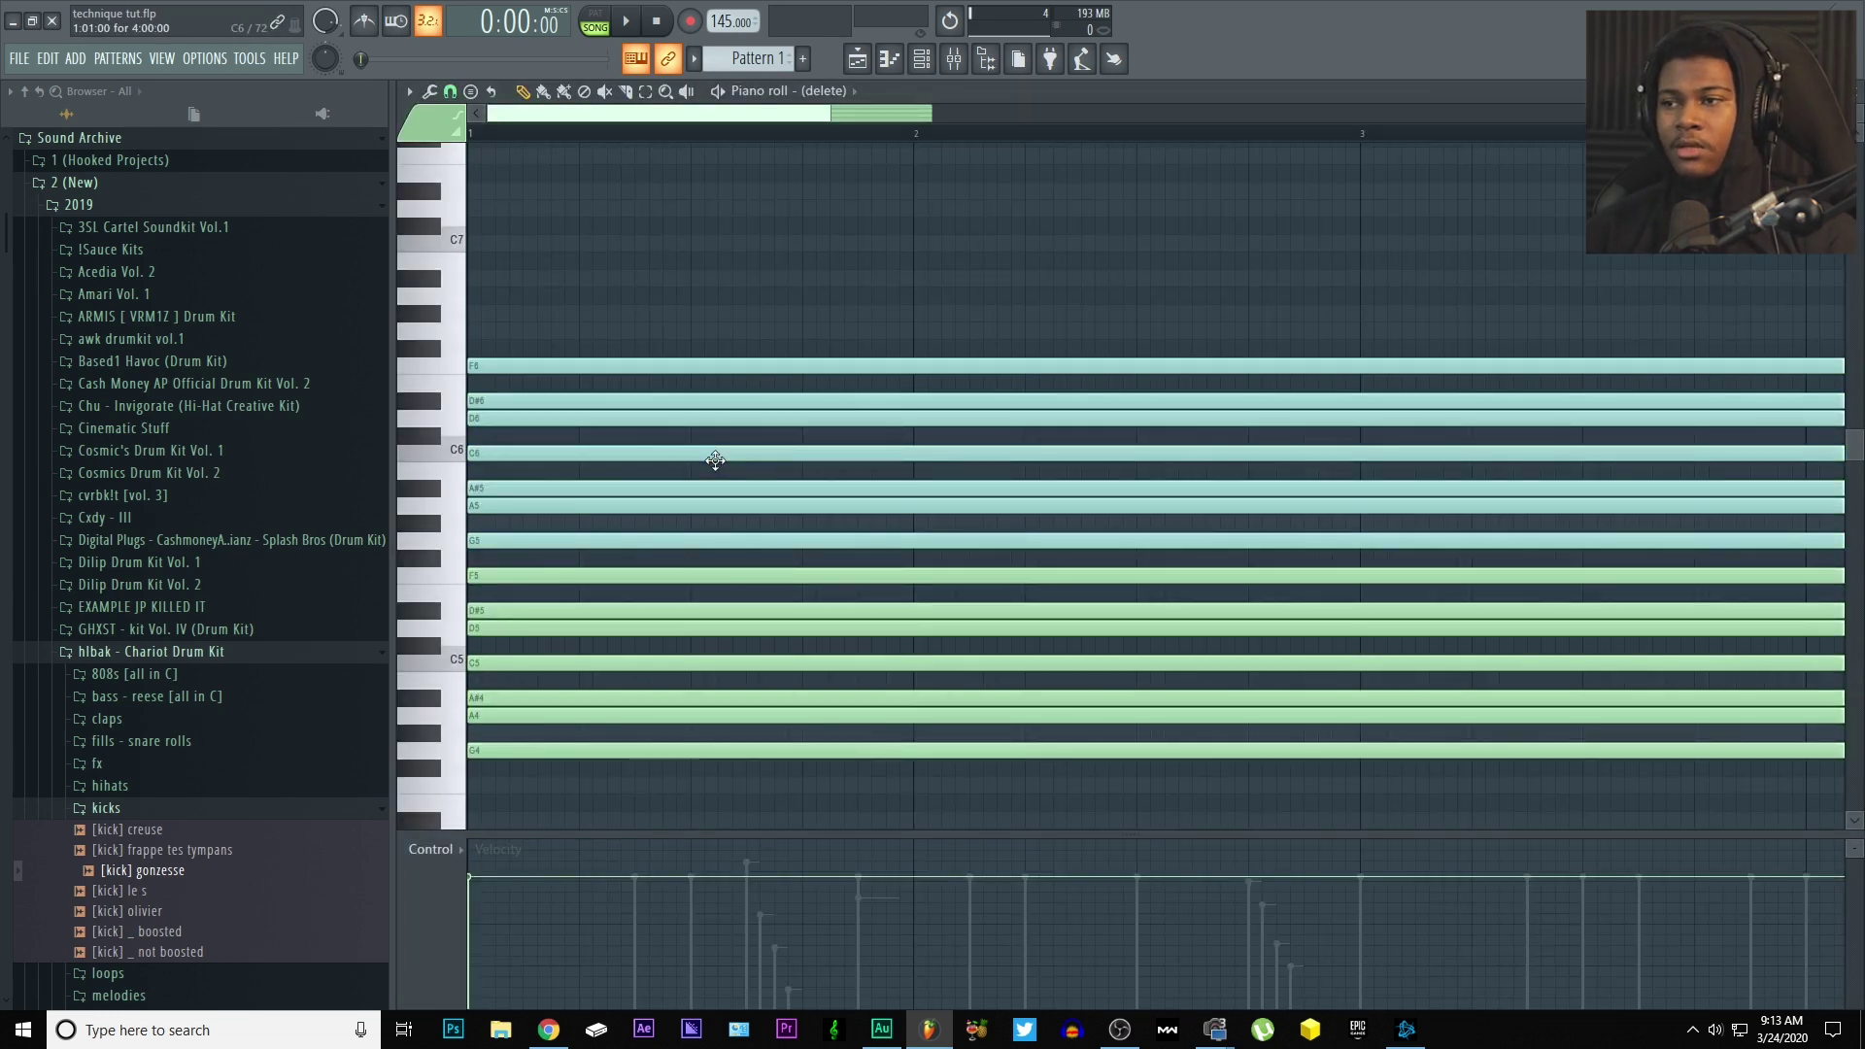
pyautogui.moveTo(839, 117); pyautogui.dragTo(1218, 148)
pyautogui.click(789, 113)
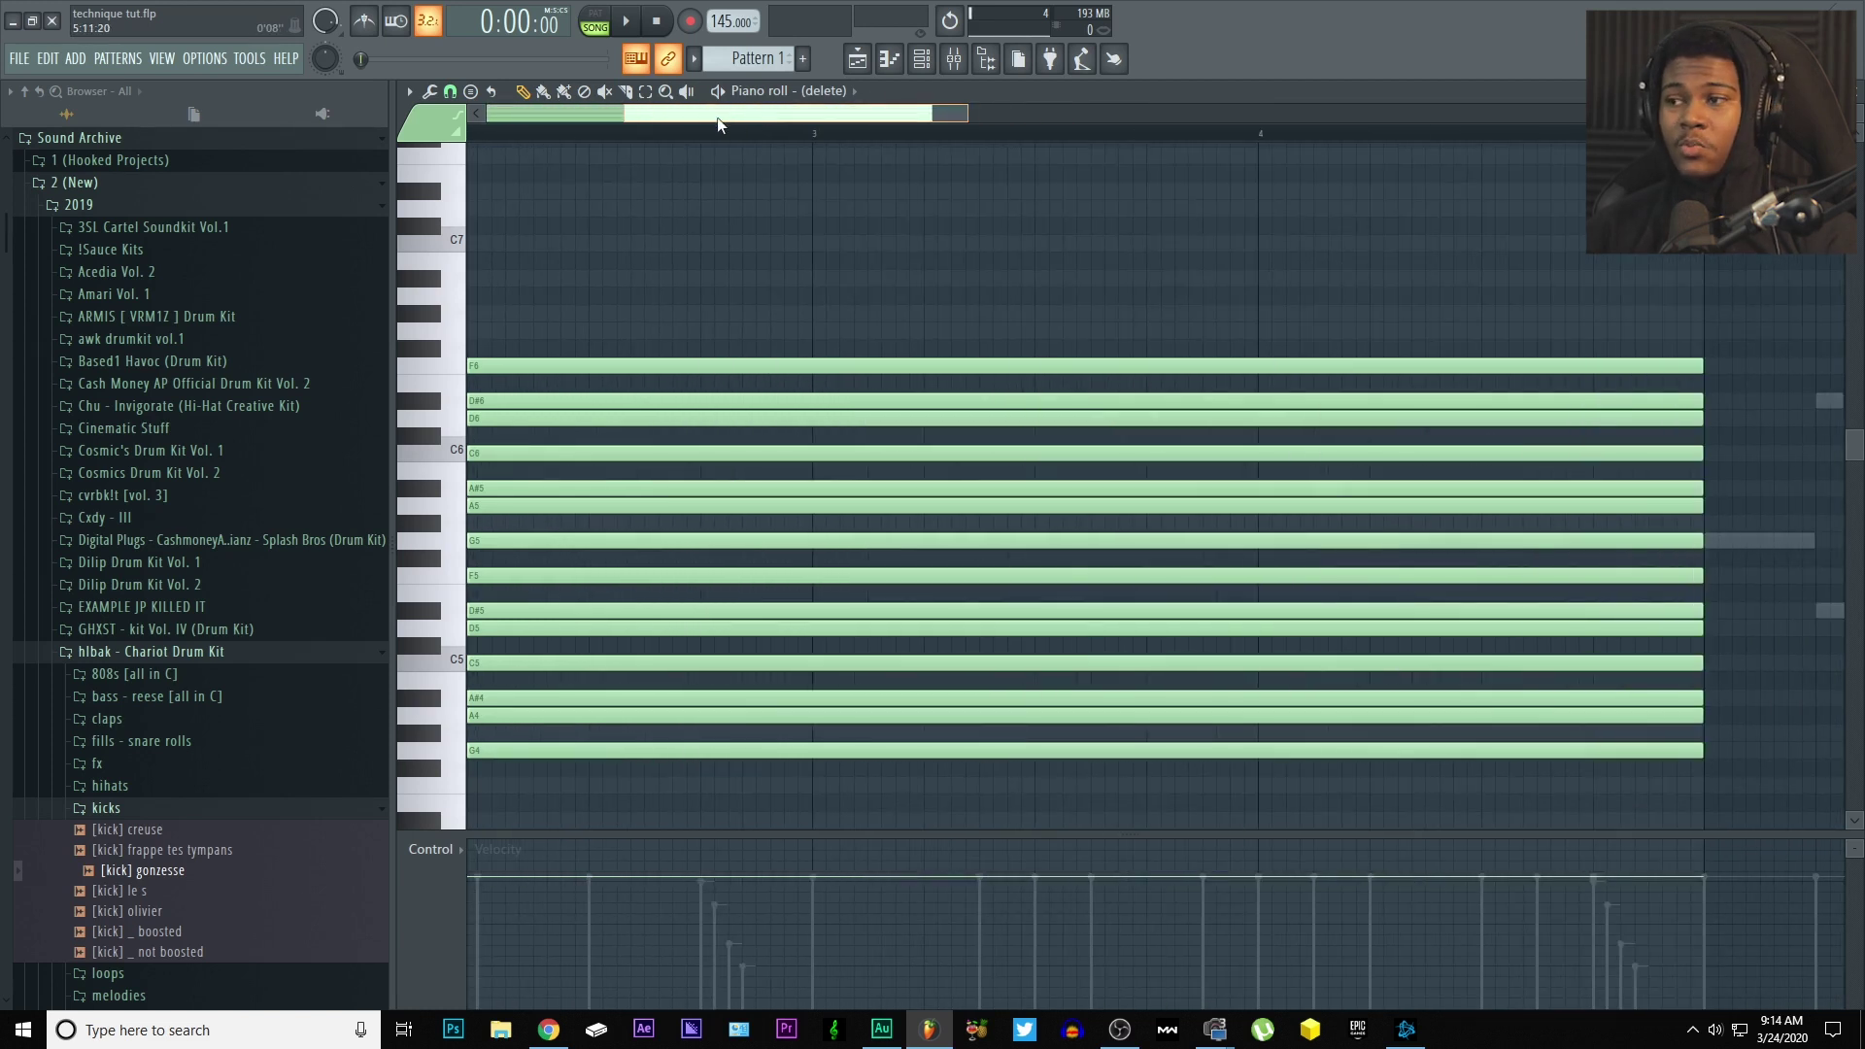
pyautogui.moveTo(965, 105); pyautogui.dragTo(1311, 112)
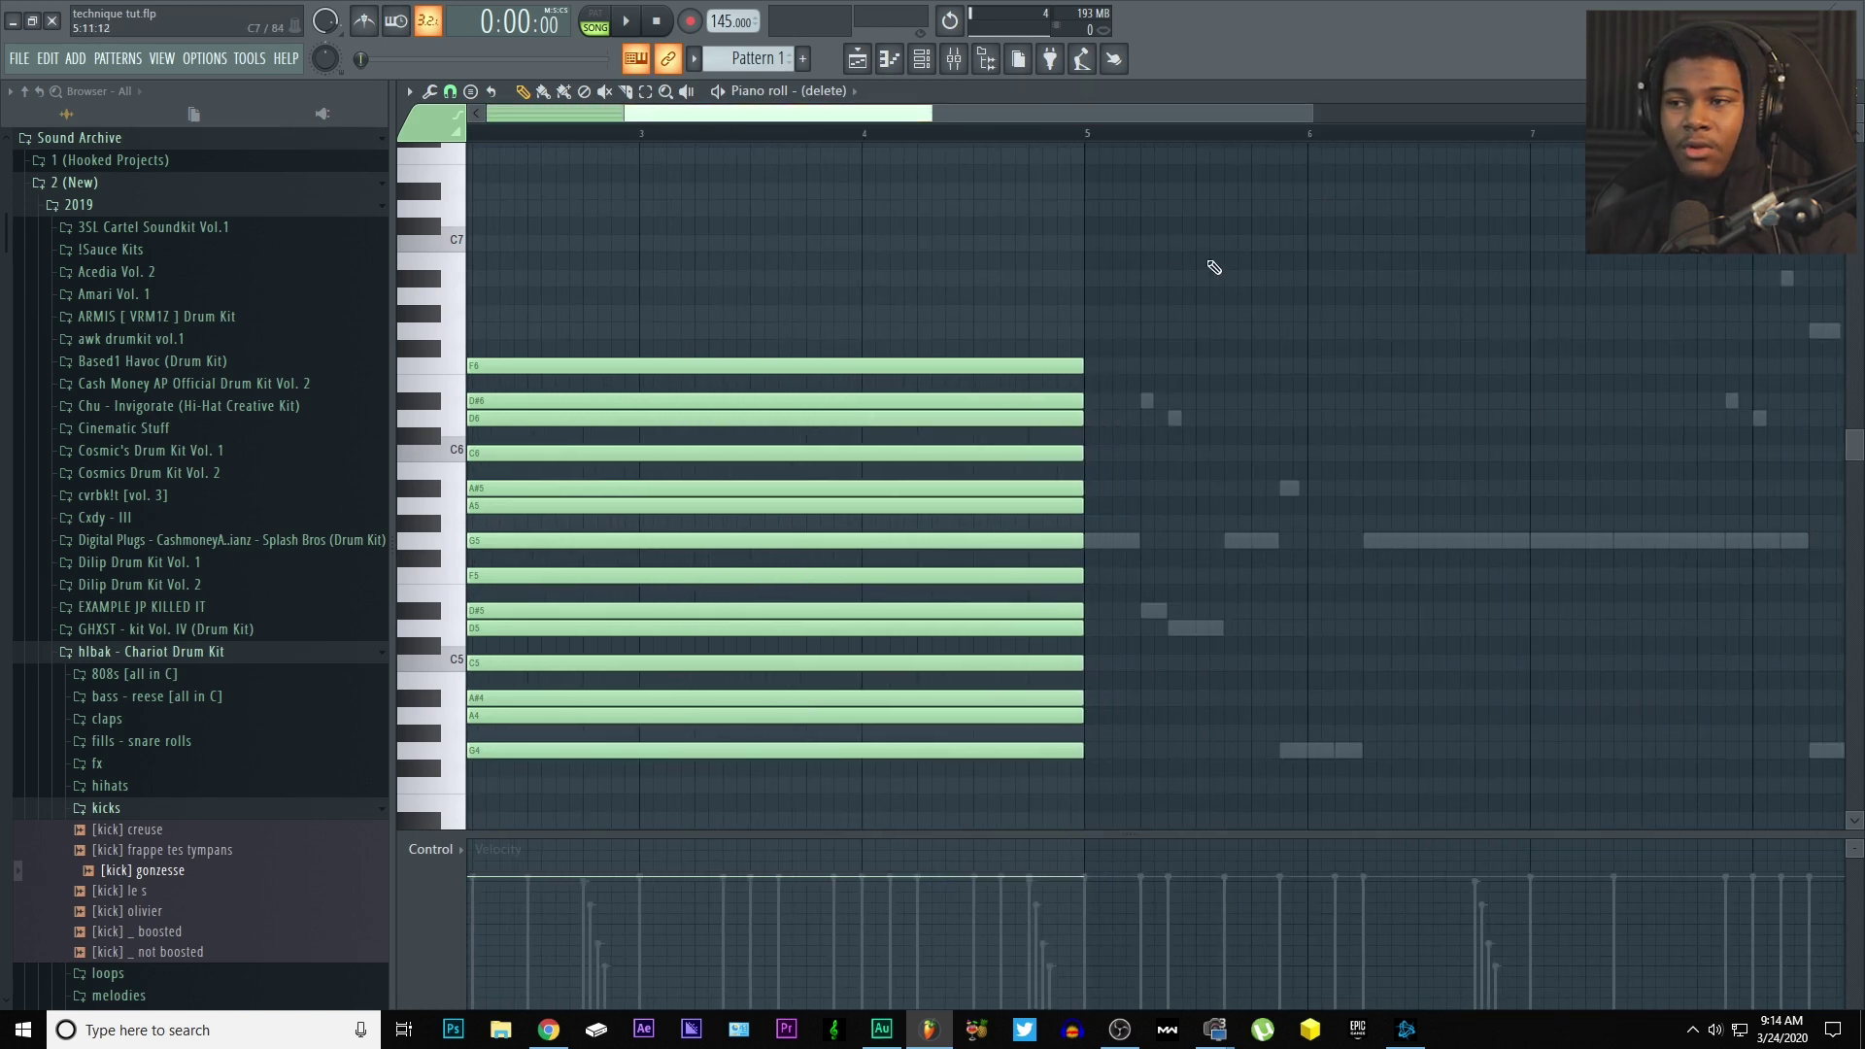
pyautogui.moveTo(778, 113); pyautogui.dragTo(641, 114)
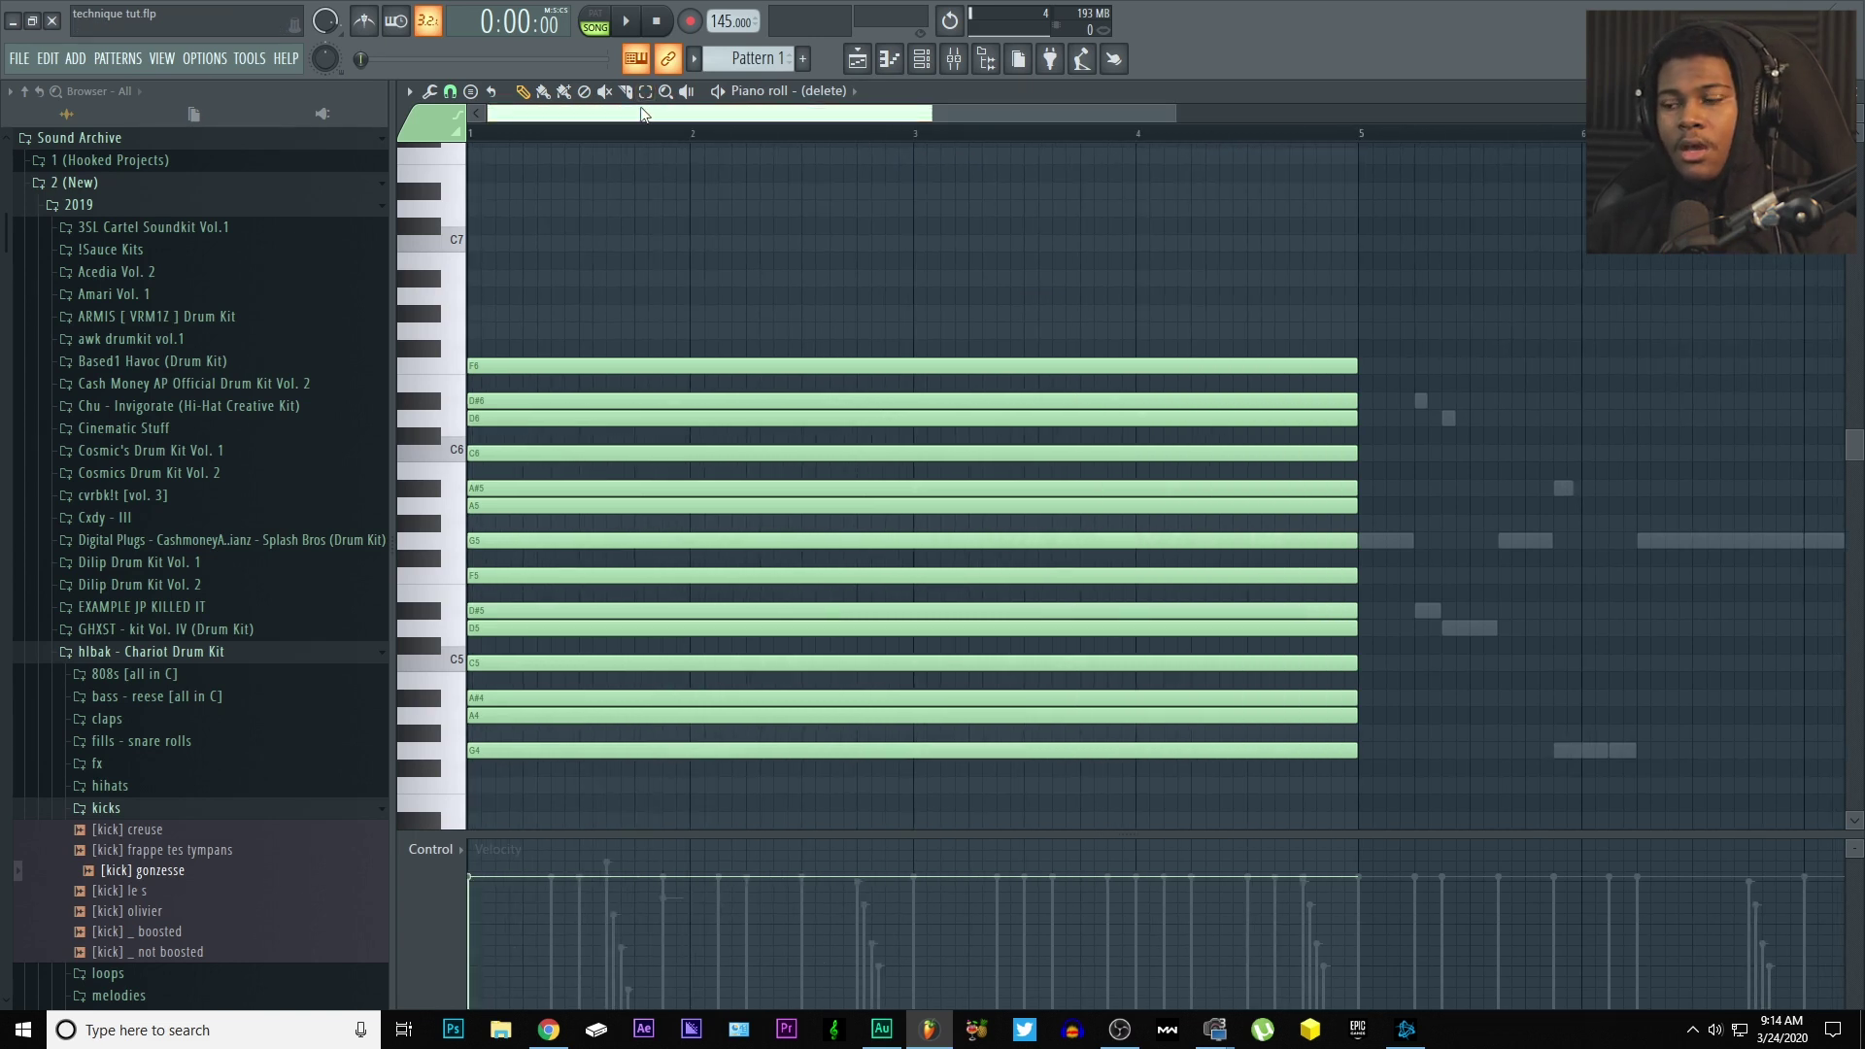
pyautogui.moveTo(791, 395); pyautogui.dragTo(804, 470)
pyautogui.scroll(-2, 803, 470)
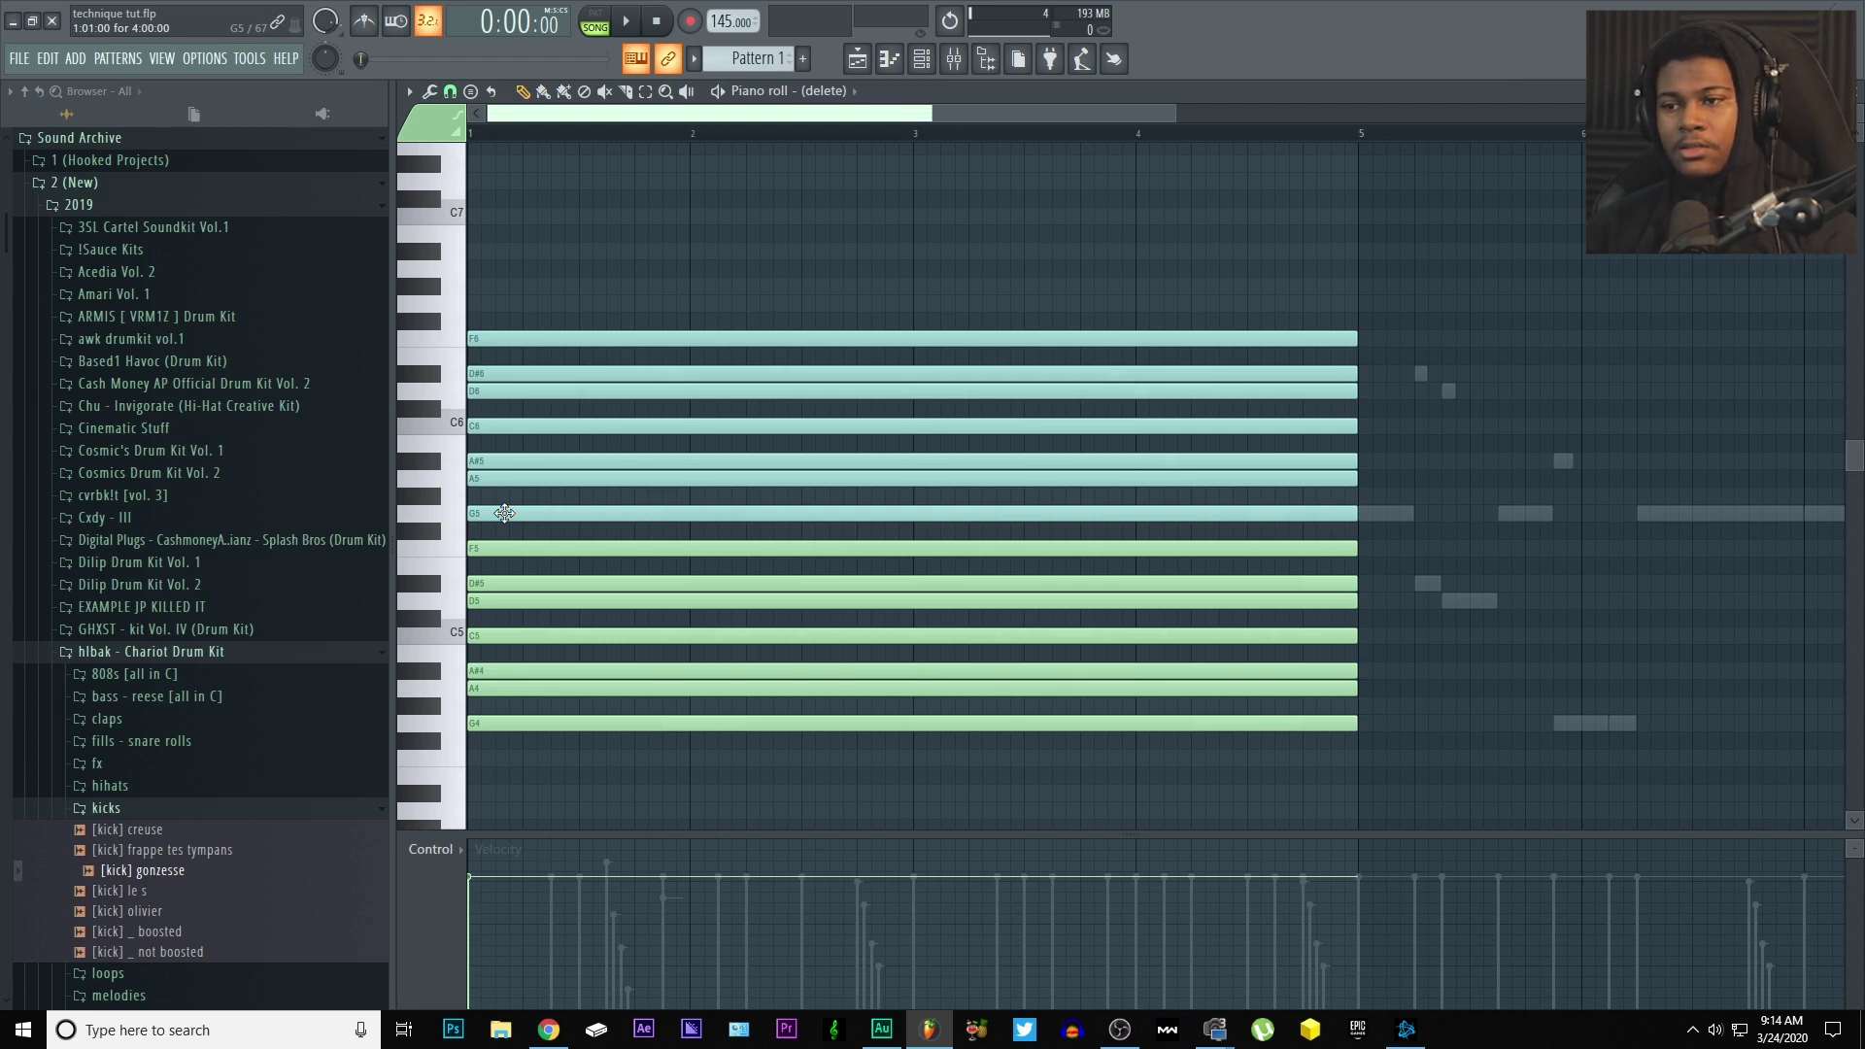
# - Look up the Minor Natural (Aeolian) scale among the stamps and check the lowest G4 note of the stack
pyautogui.click(470, 90)
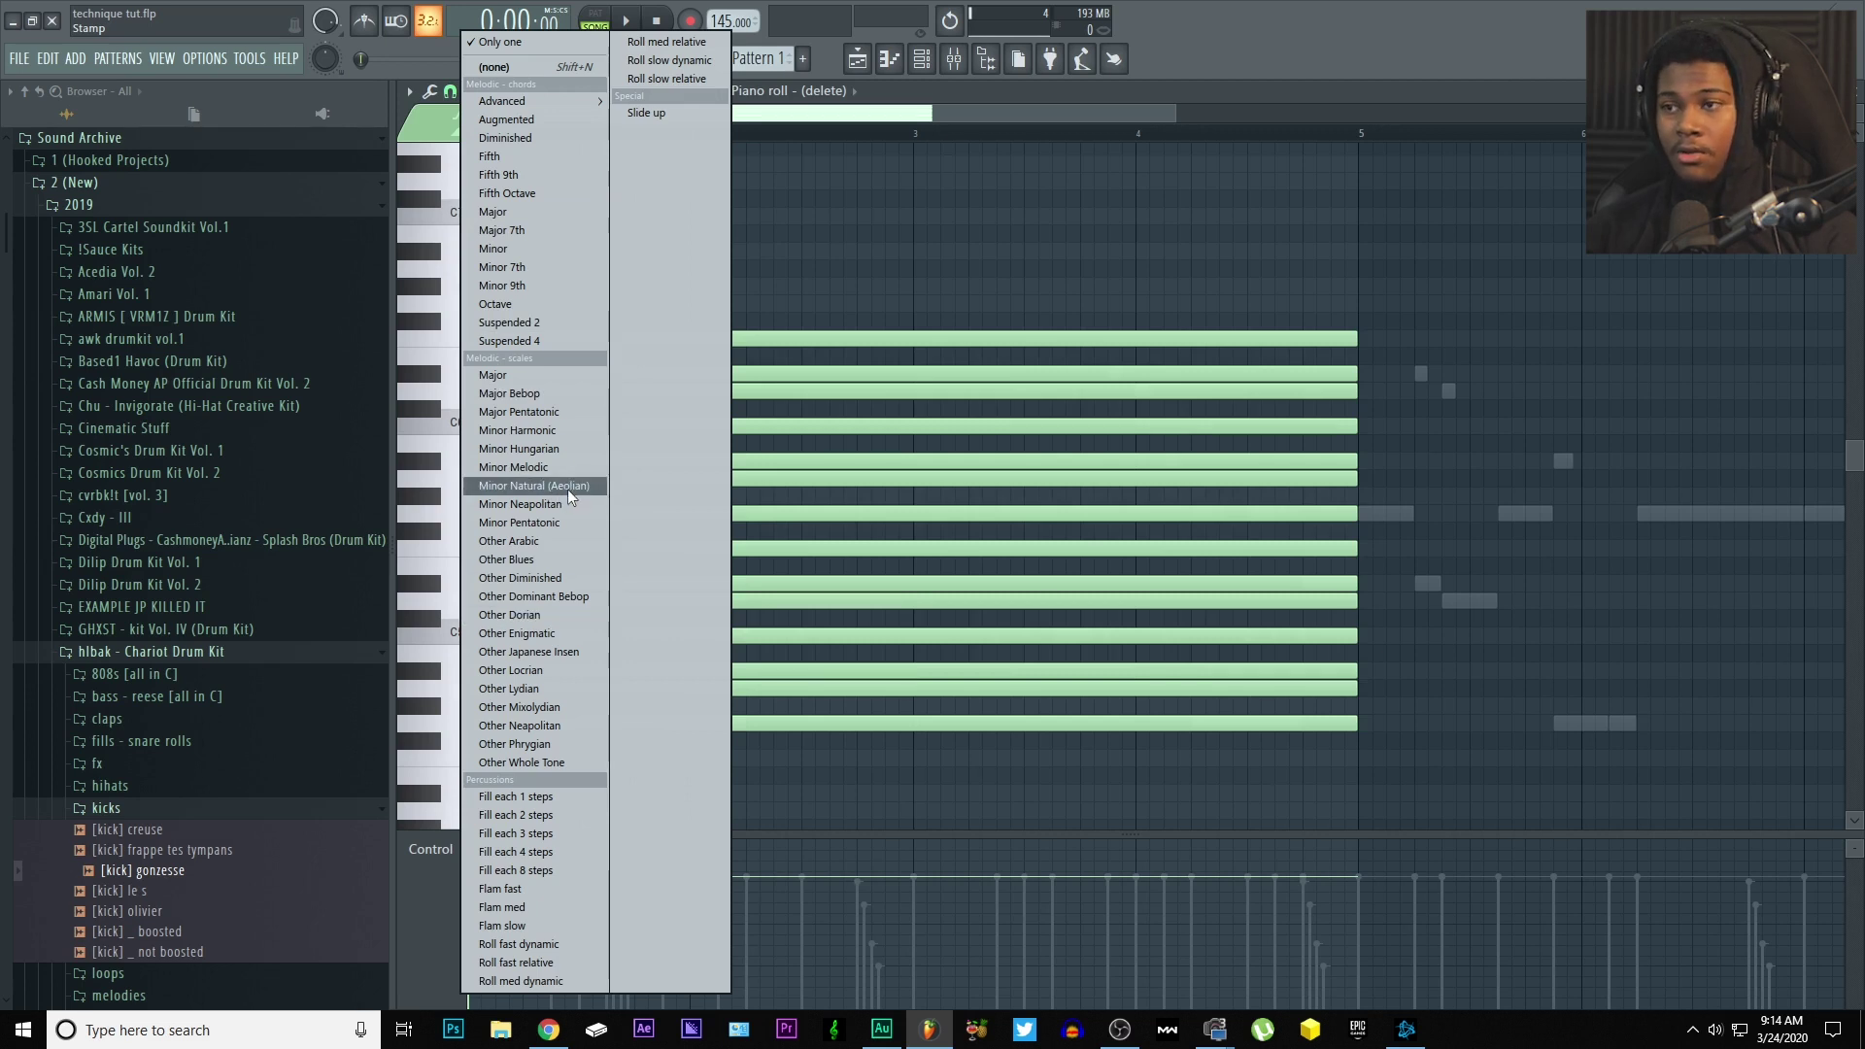
pyautogui.click(953, 304)
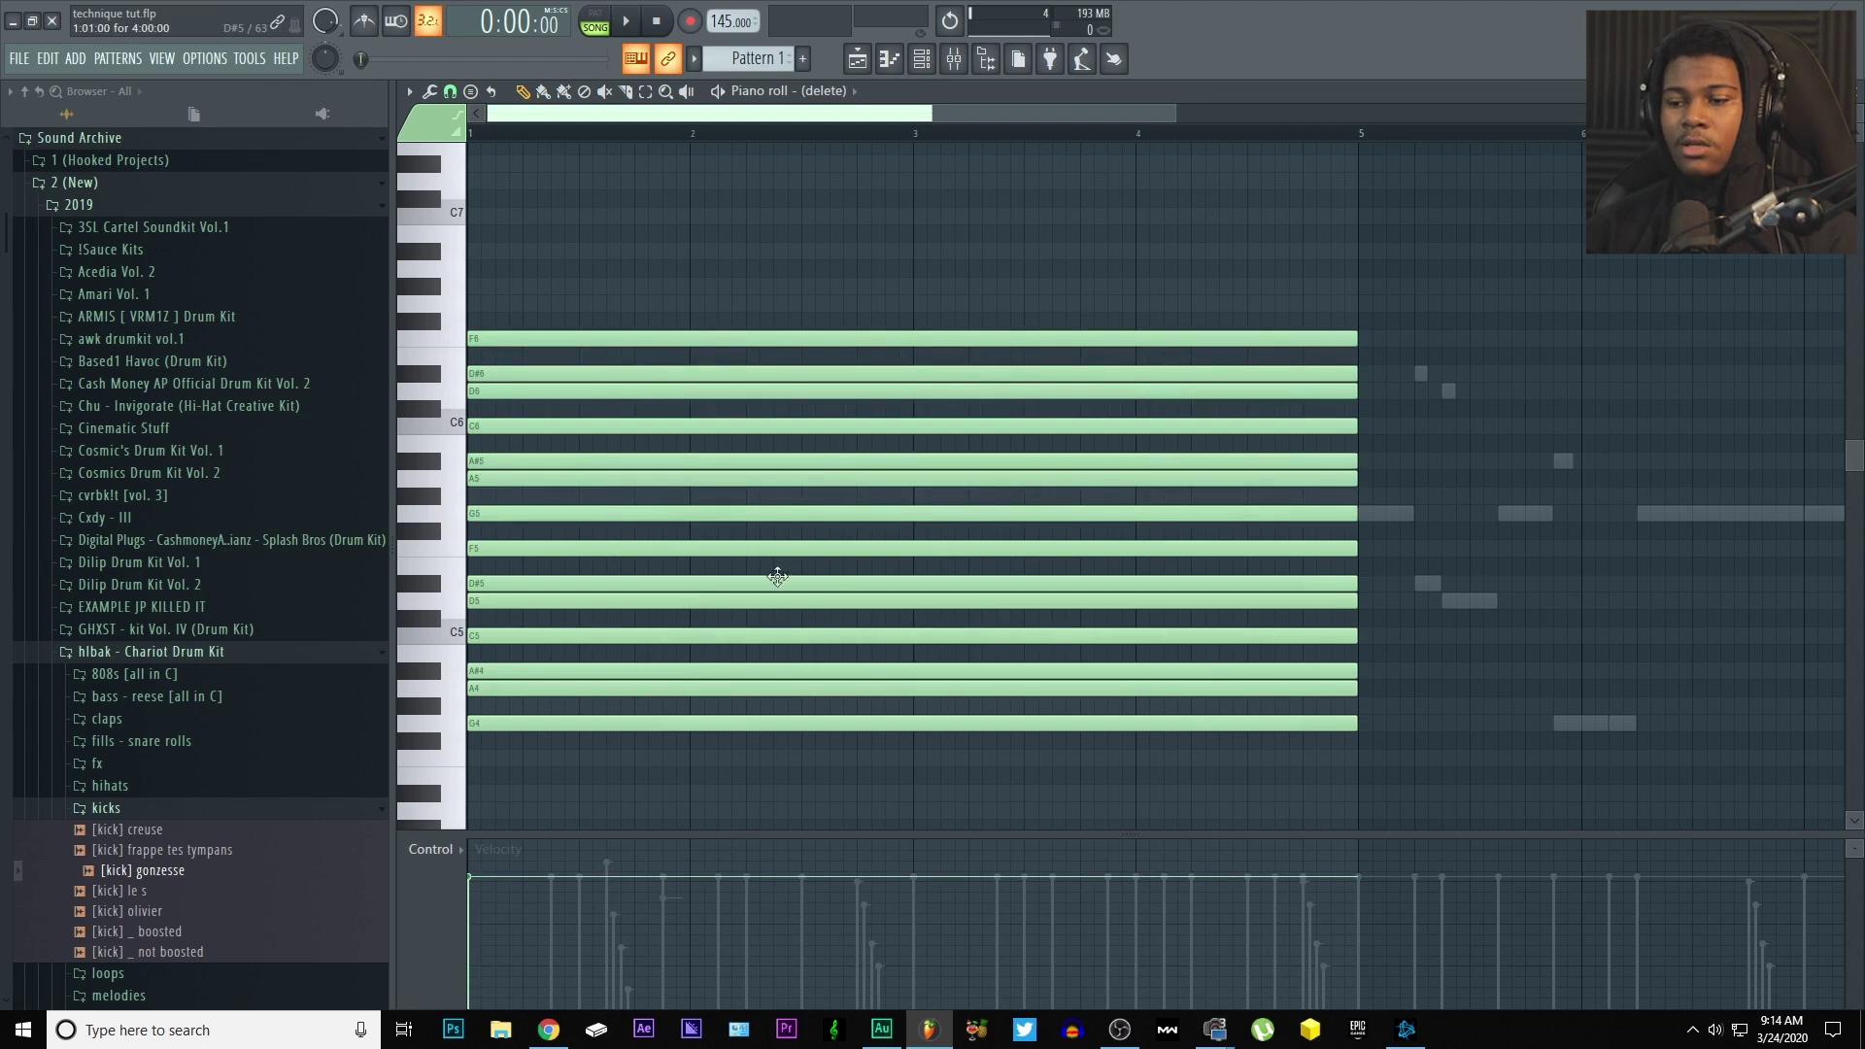
pyautogui.moveTo(547, 726)
pyautogui.mouseDown()
pyautogui.moveTo(541, 749)
pyautogui.moveTo(549, 720)
pyautogui.mouseUp()
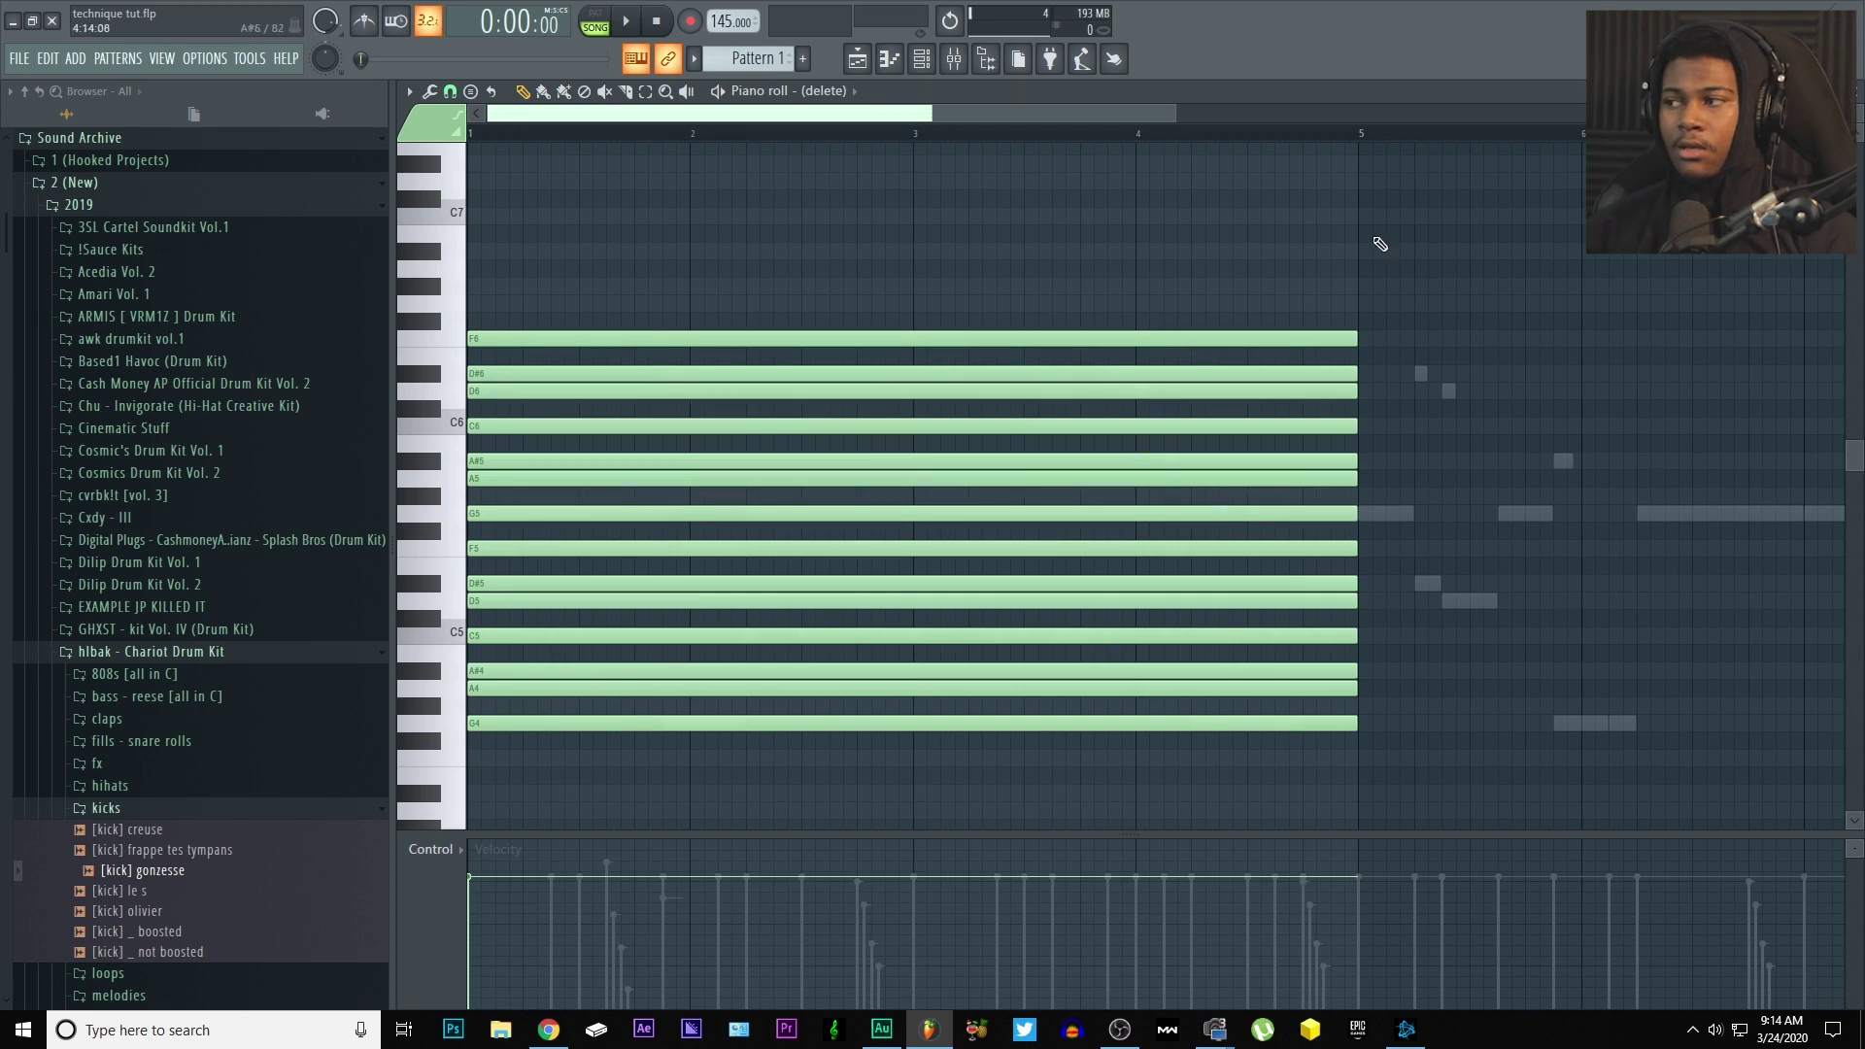
# - Return to the channel rack, fill each 2 steps of the hi hat (varial) channel, and play the result briefly
pyautogui.press('F7')
pyautogui.click(656, 259)
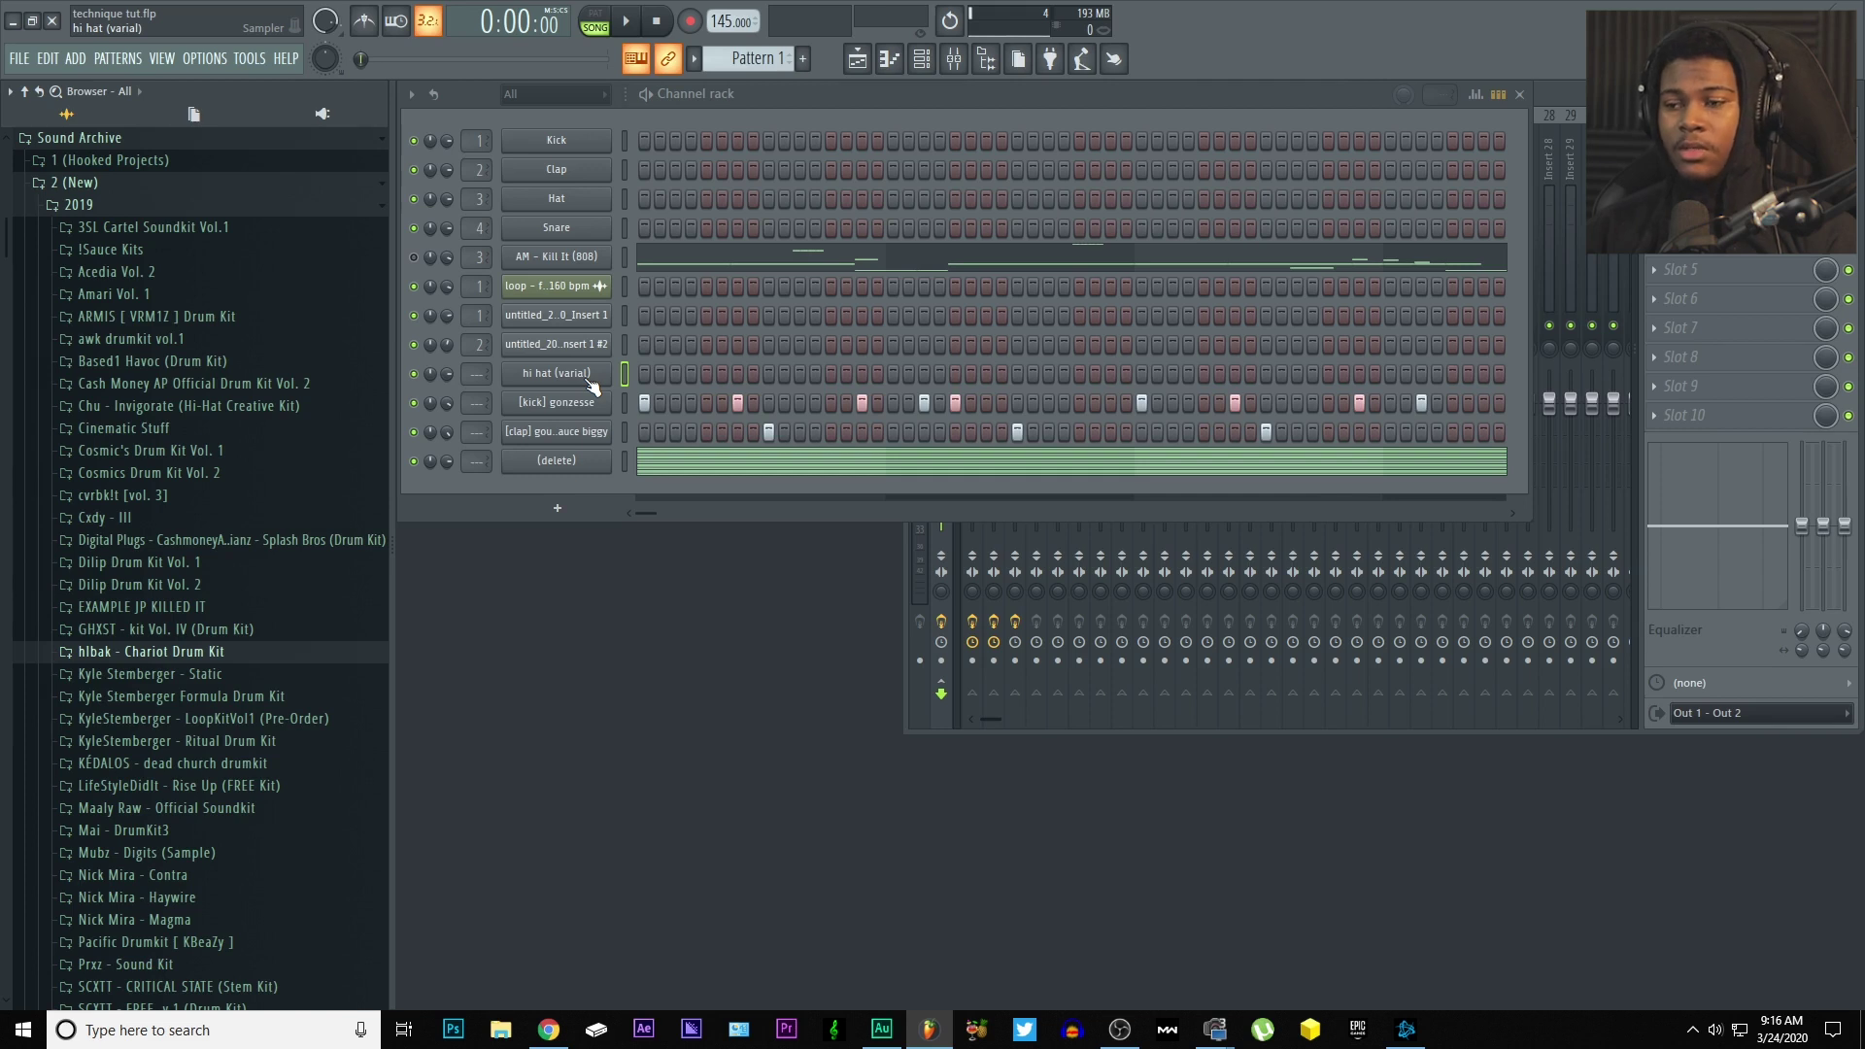
pyautogui.rightClick(590, 386)
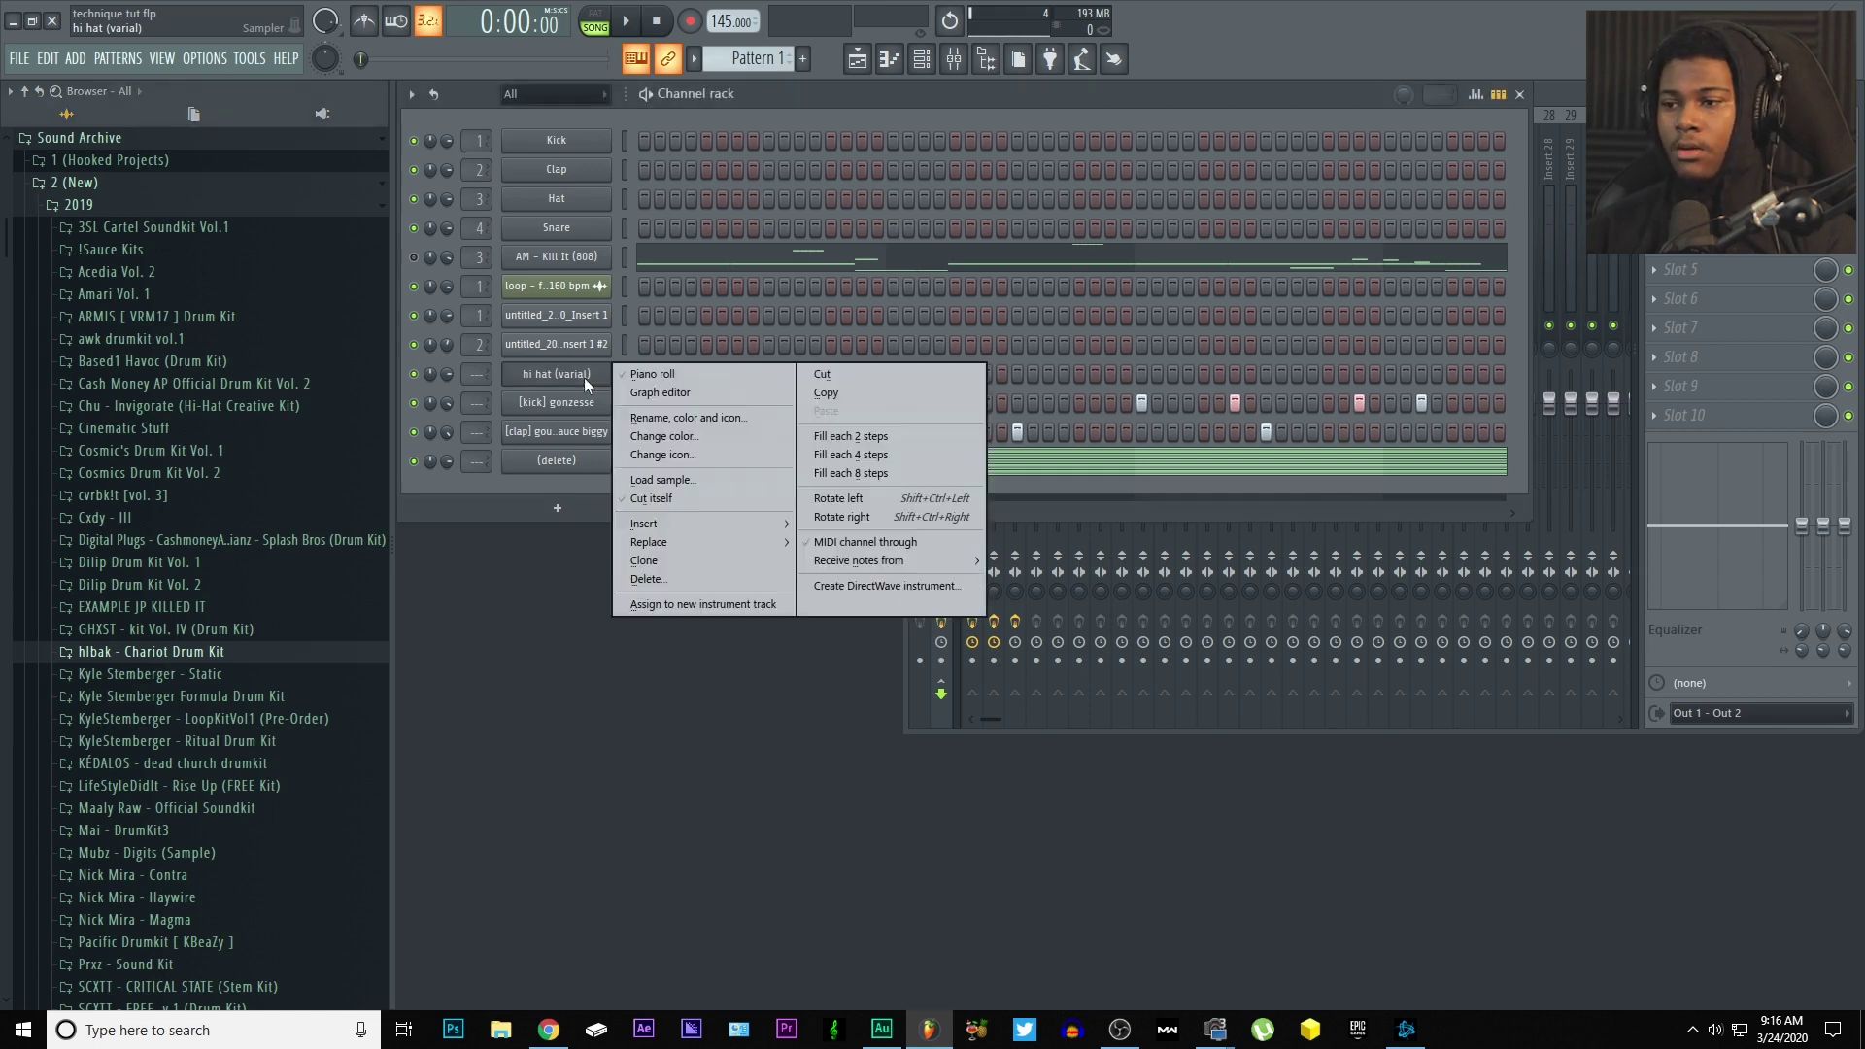
pyautogui.click(859, 436)
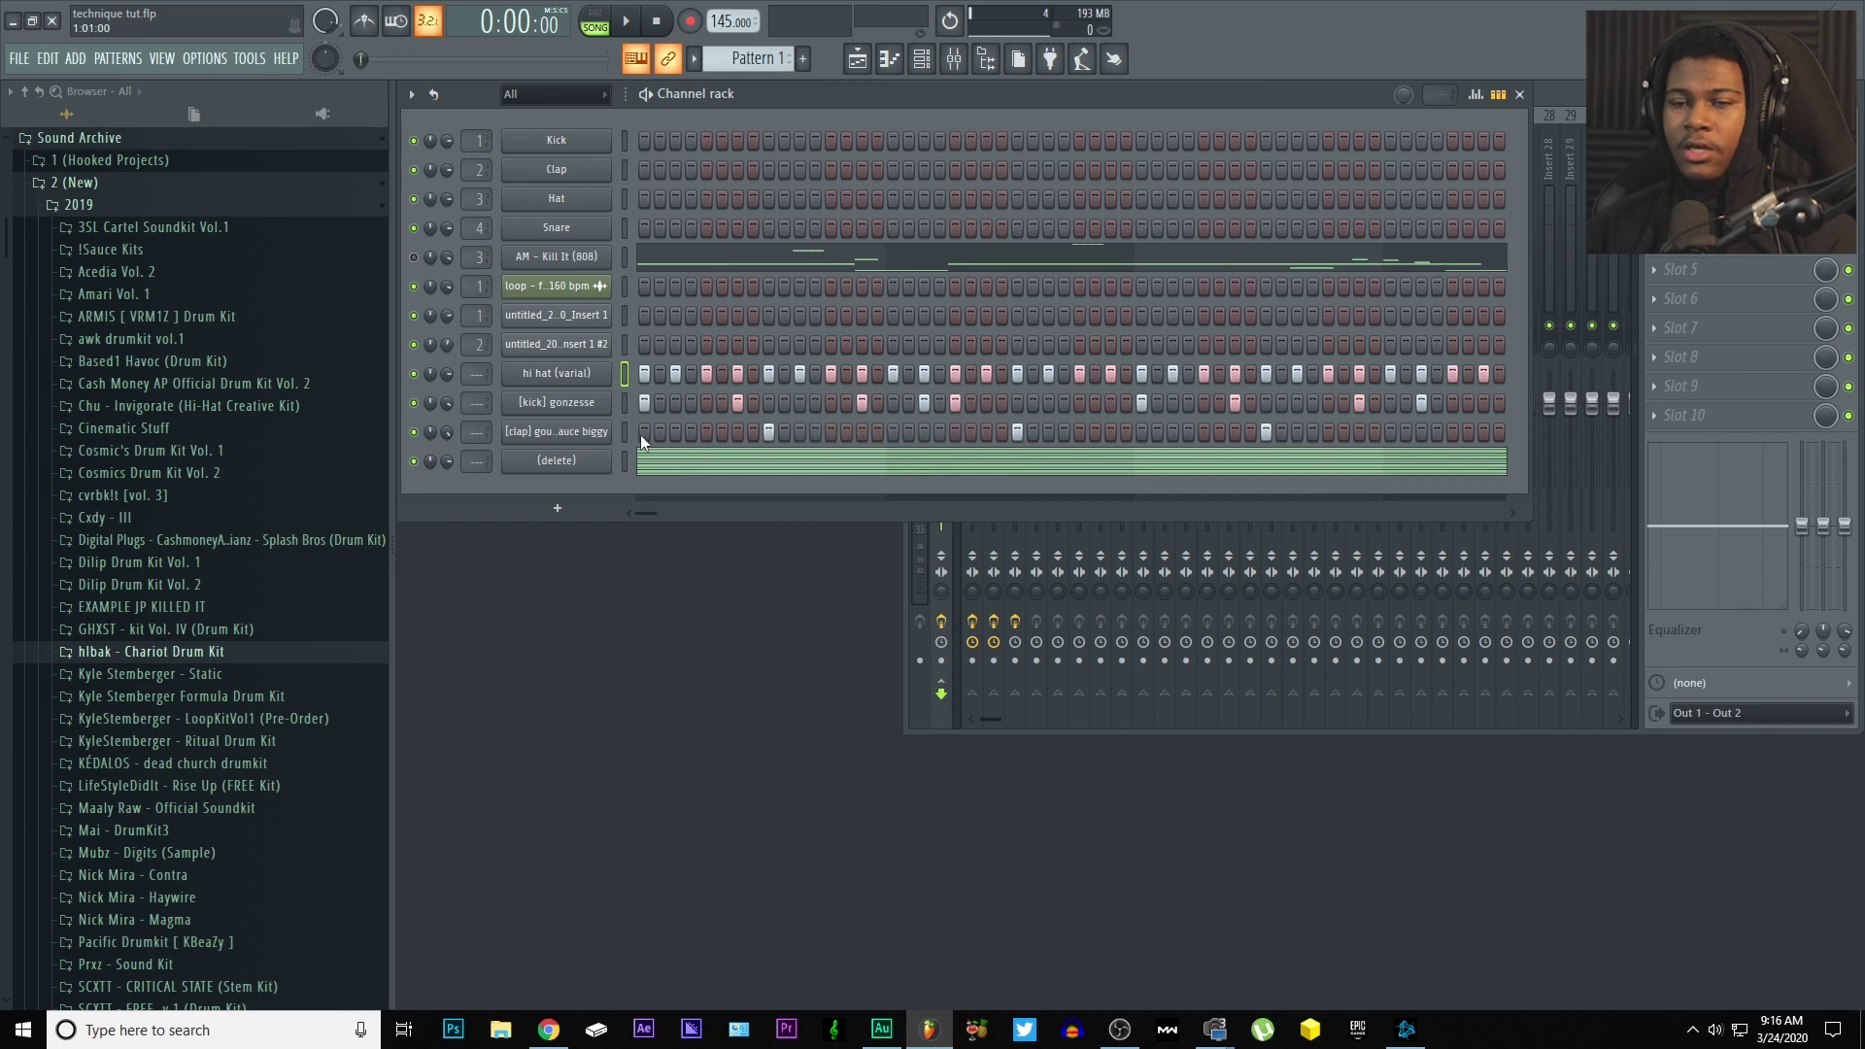
pyautogui.press('space')
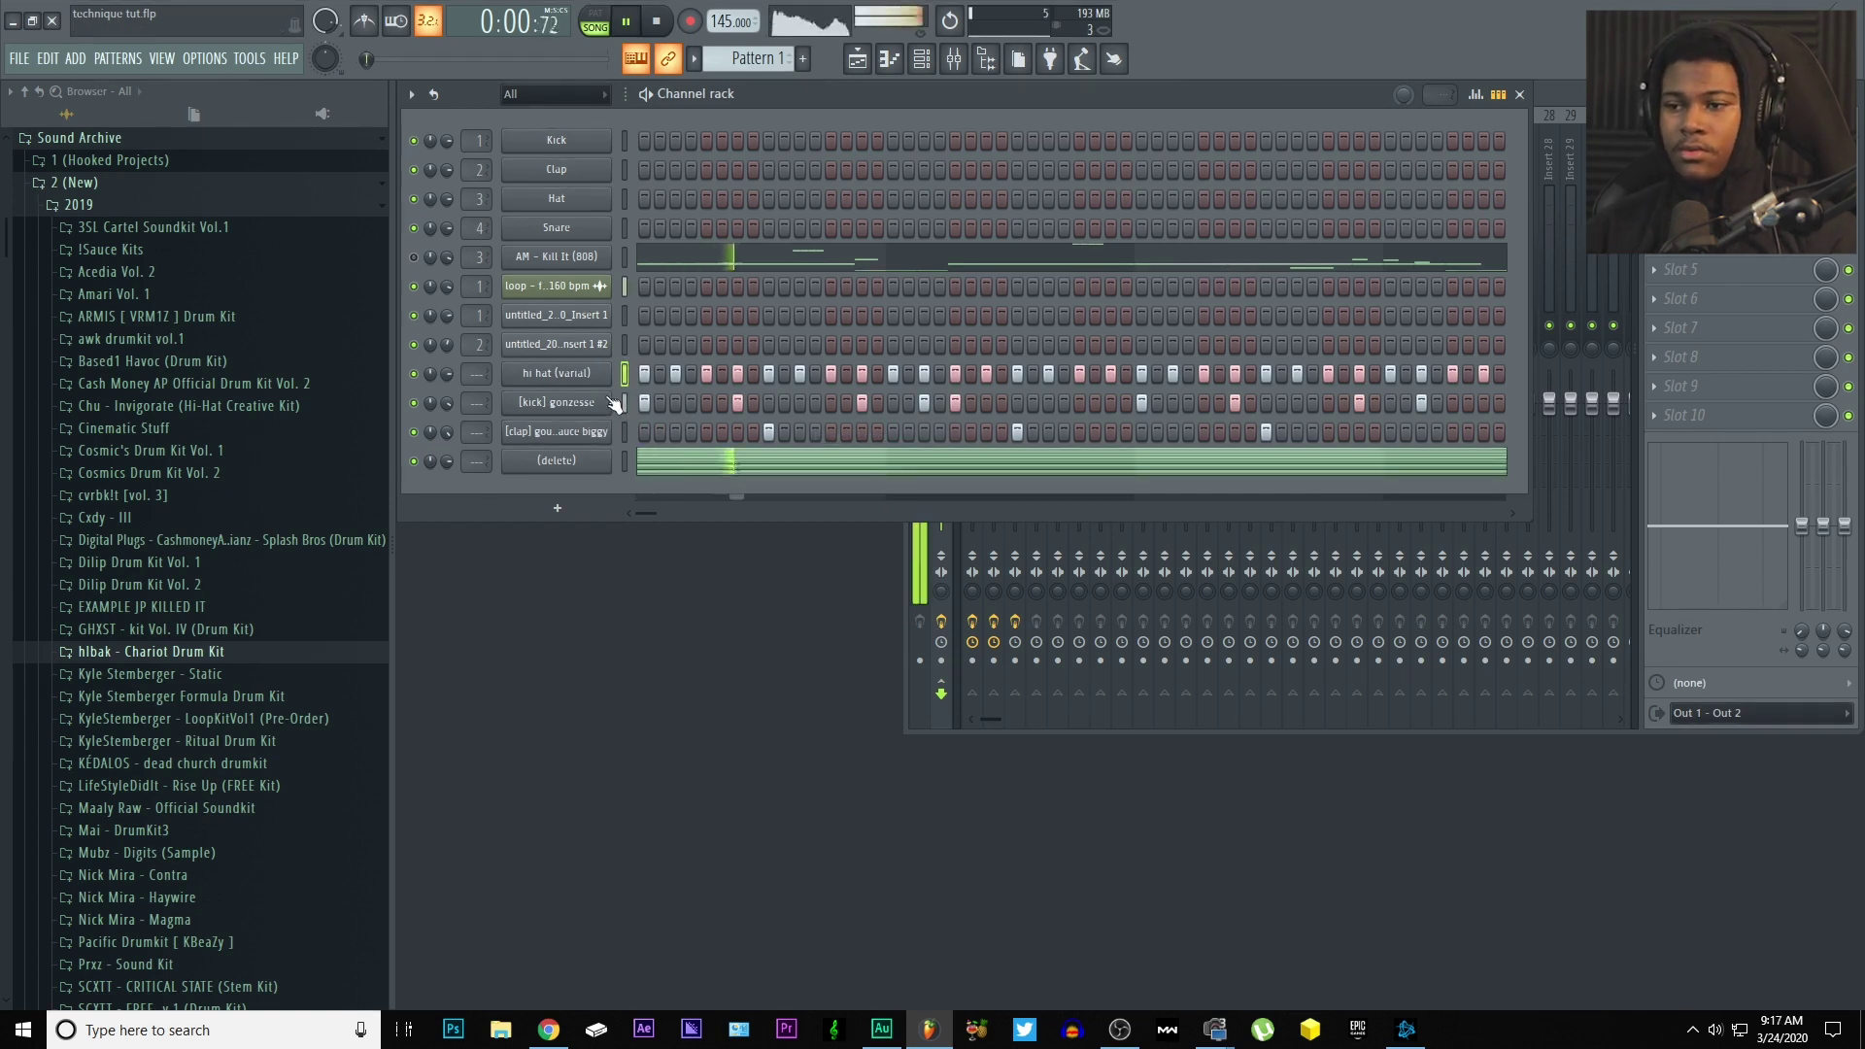
pyautogui.press('space')
# - Look over the hi hat (varial) channel's miscellaneous settings, close them, and open the channel's piano roll
pyautogui.click(511, 371)
pyautogui.click(589, 290)
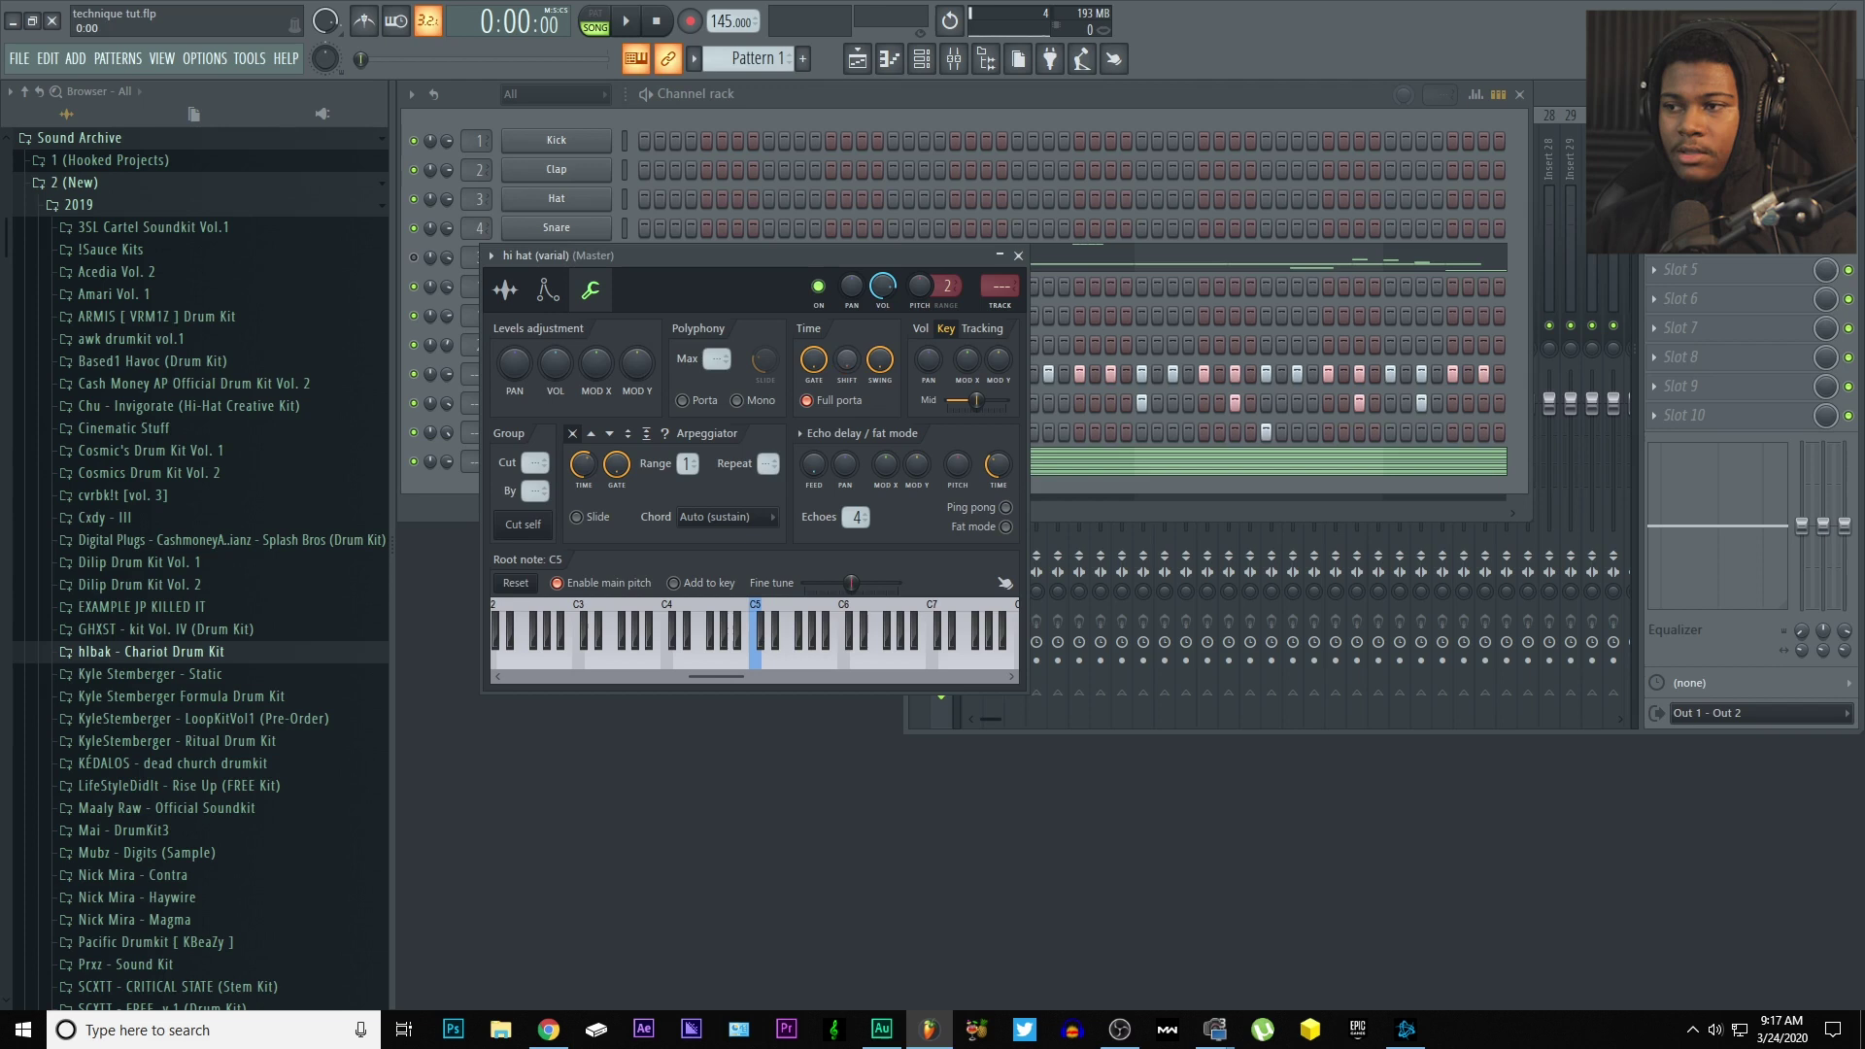
pyautogui.click(1018, 256)
pyautogui.rightClick(572, 375)
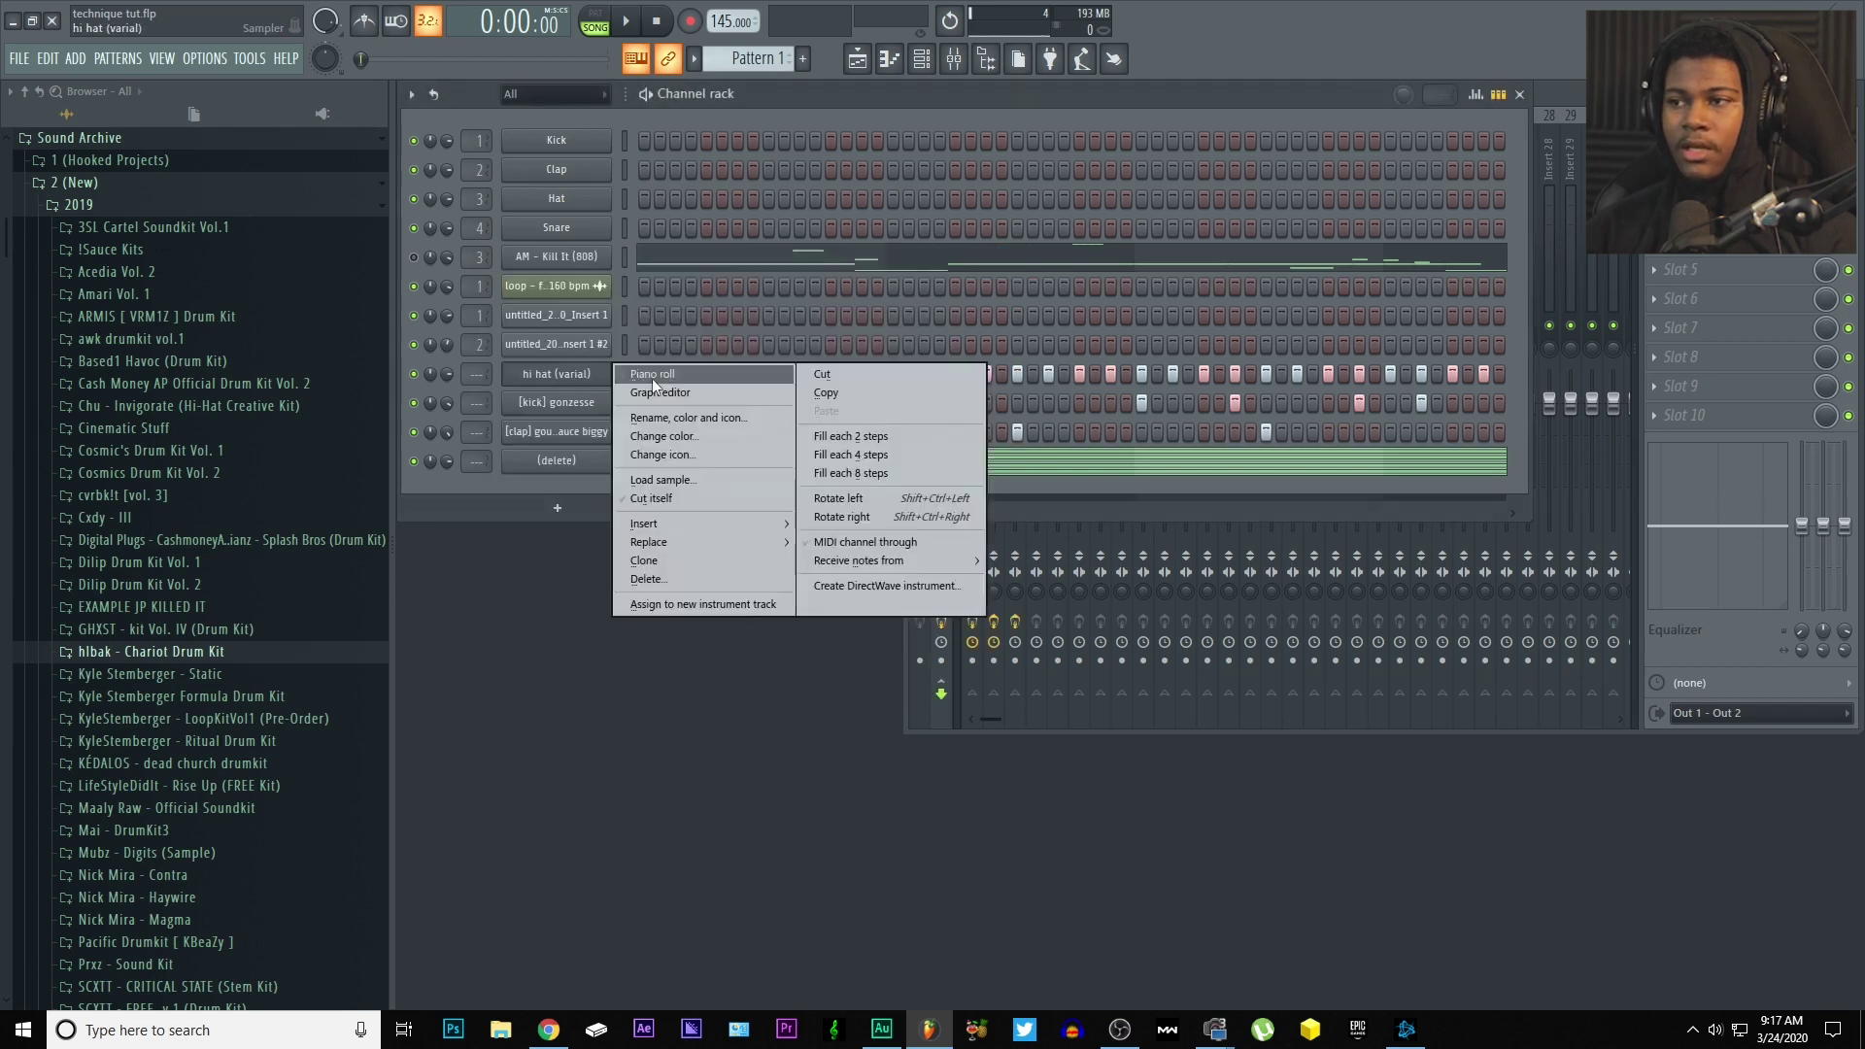
pyautogui.click(651, 376)
# - Clear the hi-hat's C5 notes beyond bar 1, keeping only the first eight
pyautogui.scroll(-3, 1013, 148)
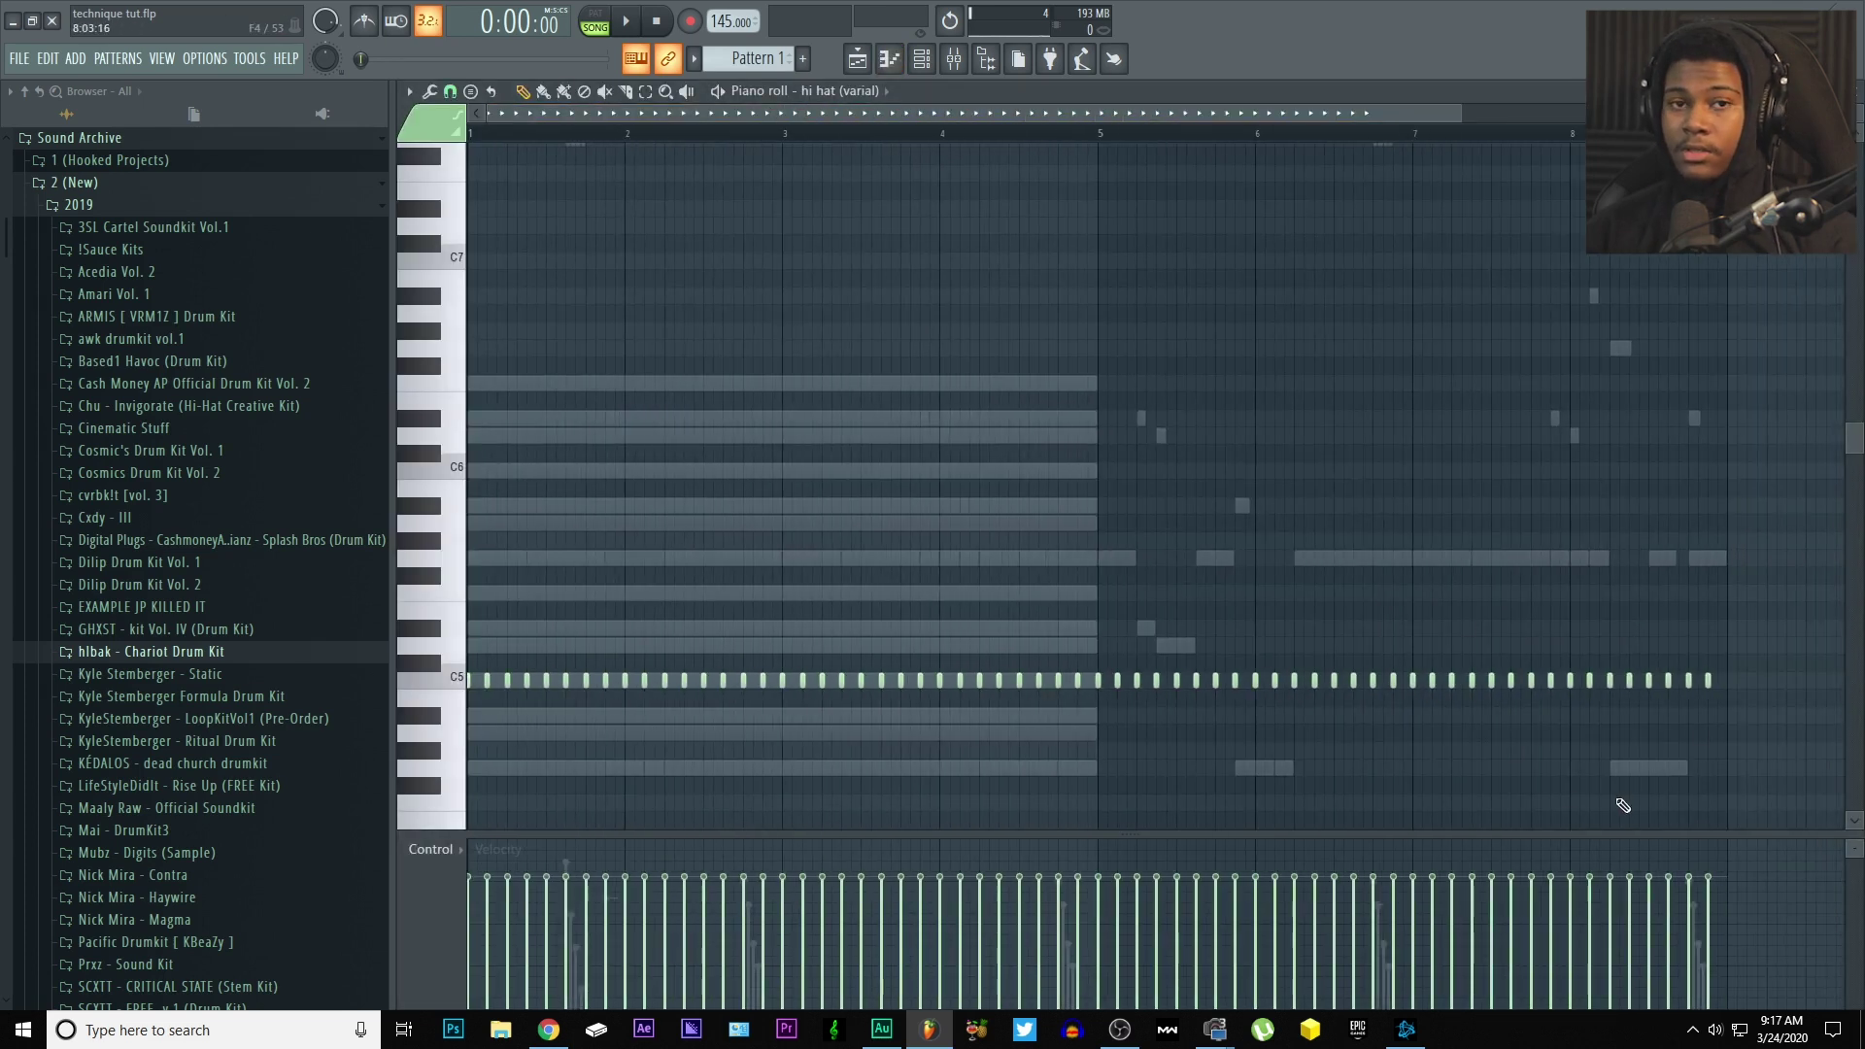
pyautogui.rightClick(1714, 680)
pyautogui.rightClick(1629, 680)
pyautogui.moveTo(1569, 683); pyautogui.dragTo(651, 697)
# - Lower the velocity of every second hi-hat note in bar 1 to about 38%
pyautogui.scroll(4, 680, 954)
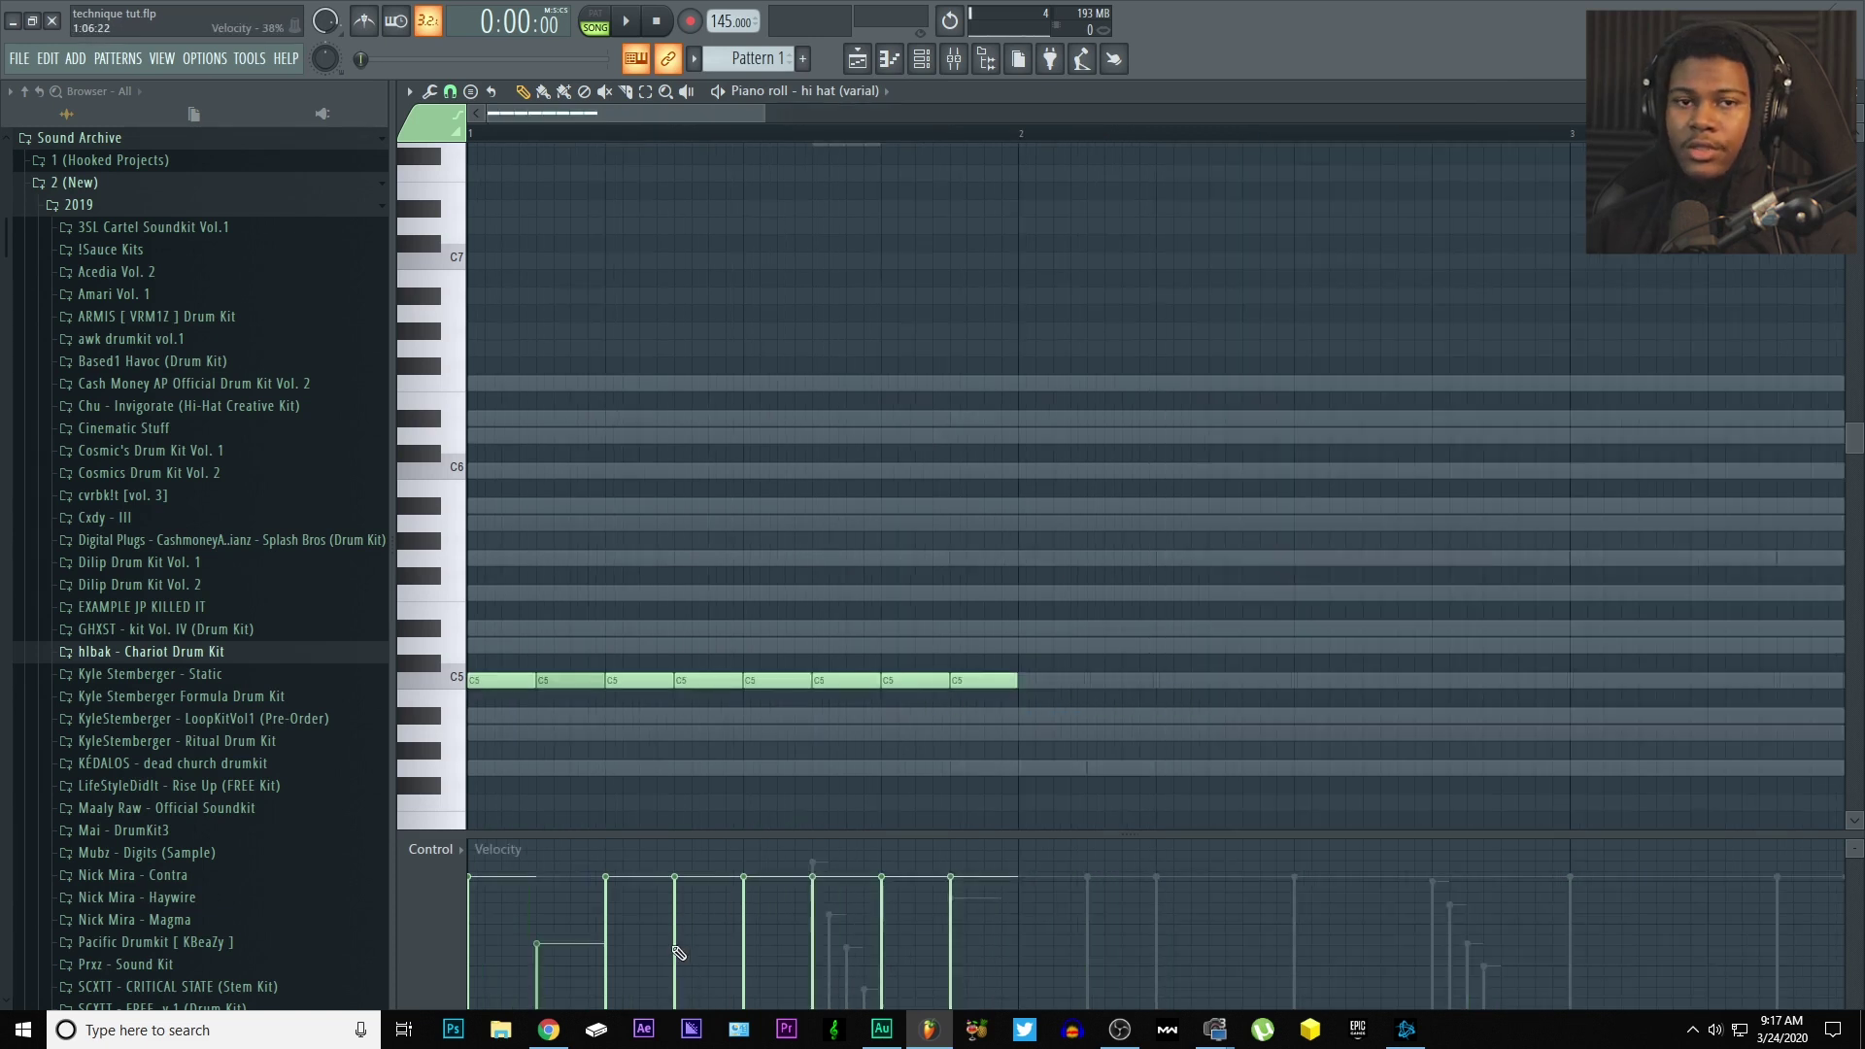
pyautogui.click(675, 946)
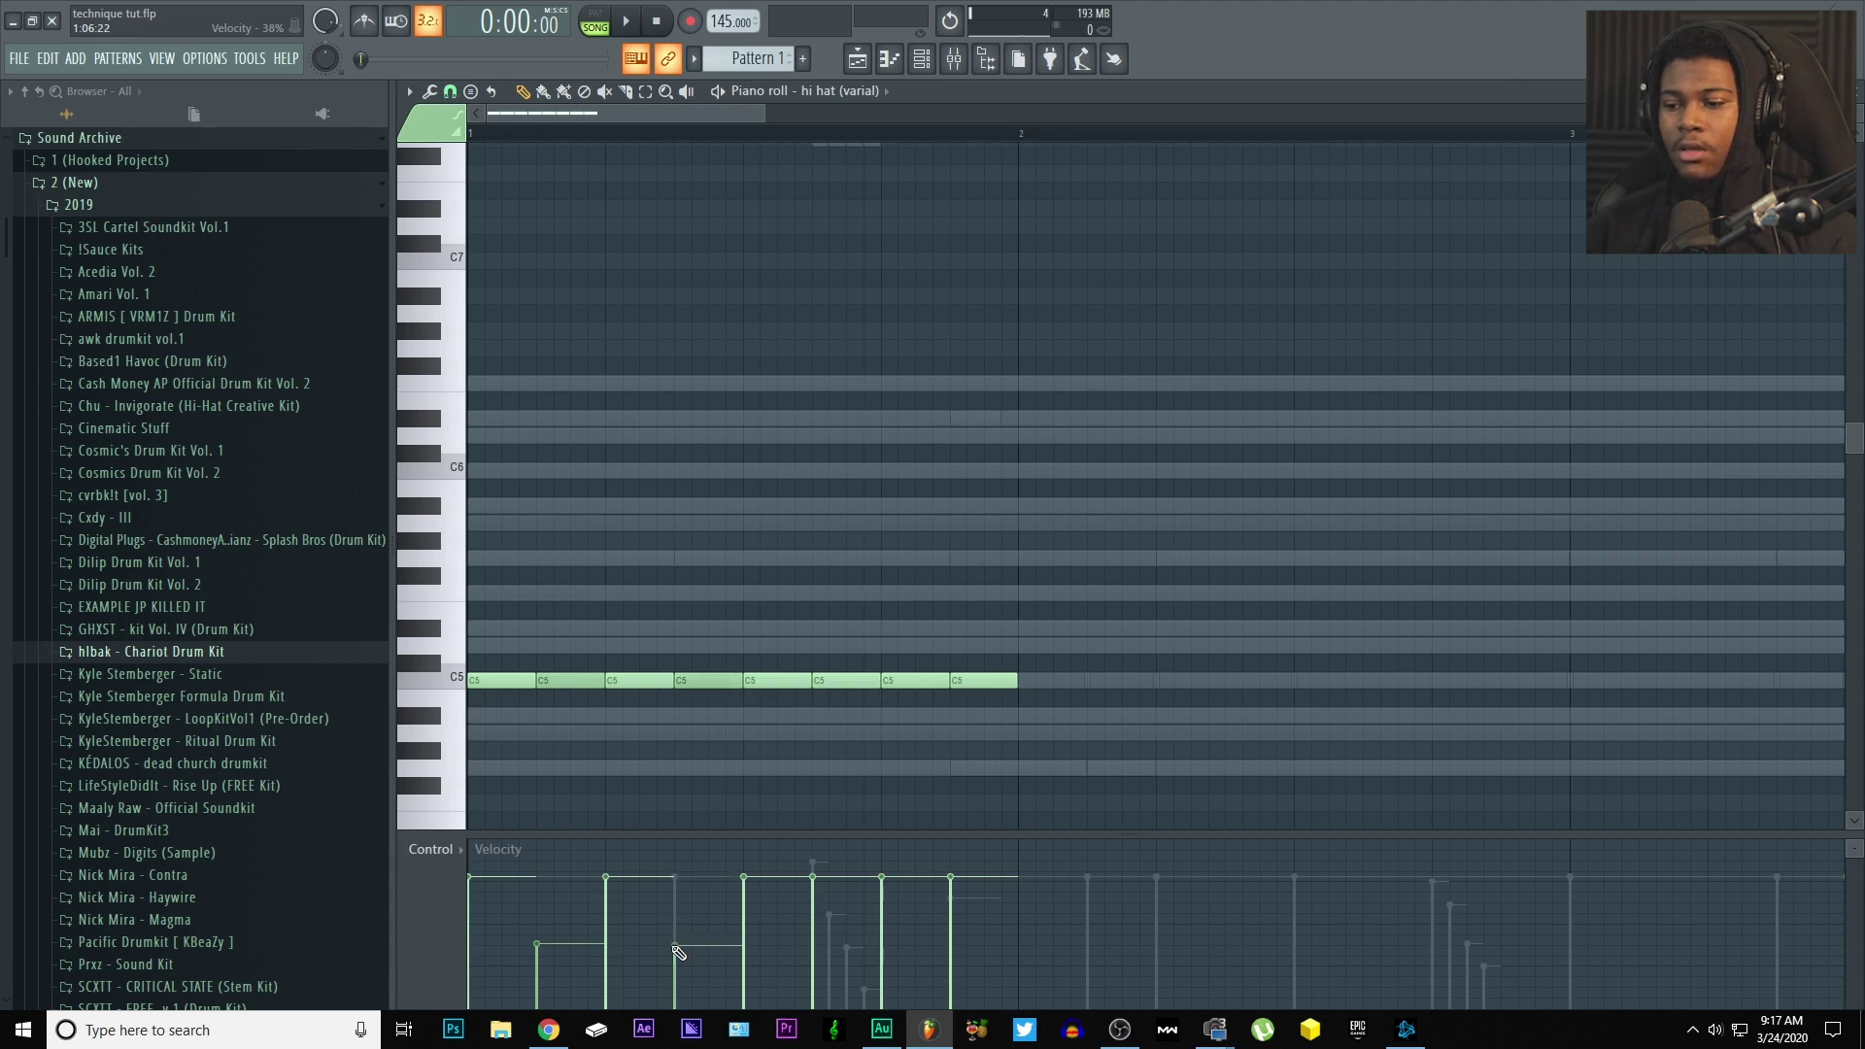
pyautogui.click(816, 949)
pyautogui.click(952, 945)
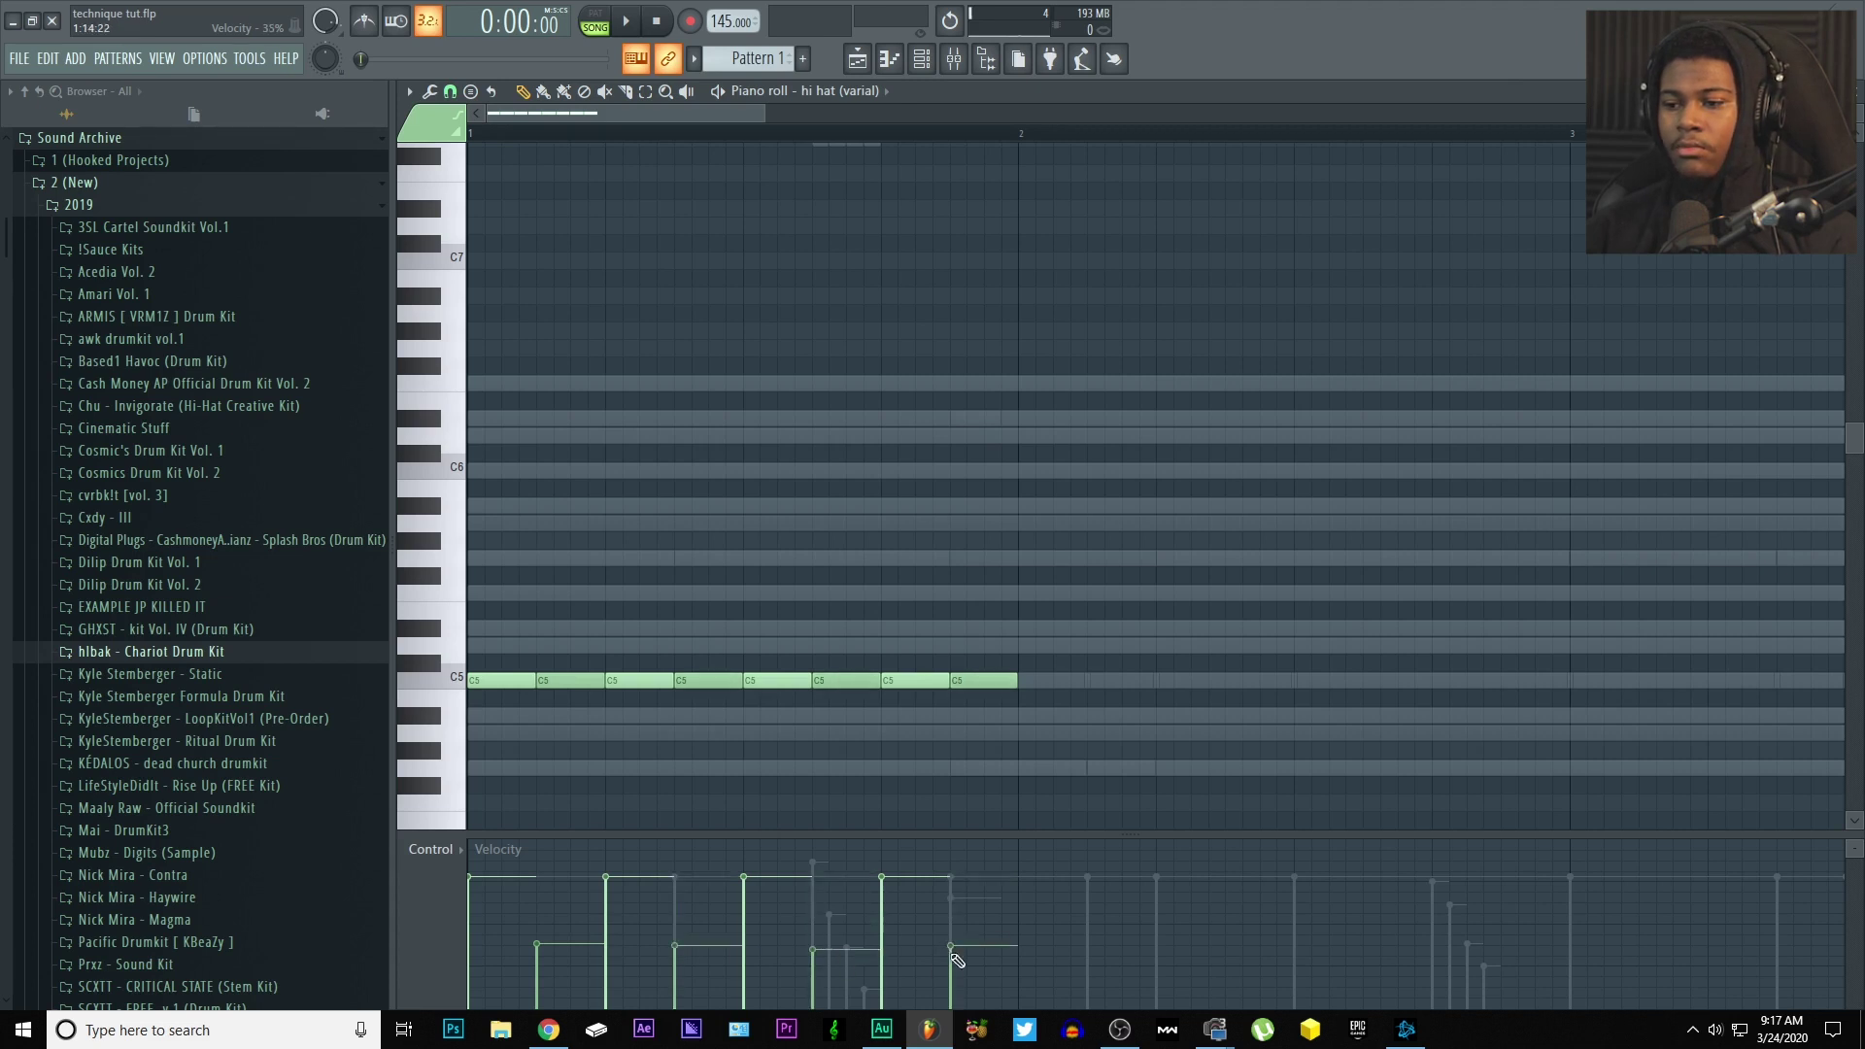
# - Play back the bar of hi-hats, then duplicate its eight notes into bar 2 and deselect them
pyautogui.press('space')
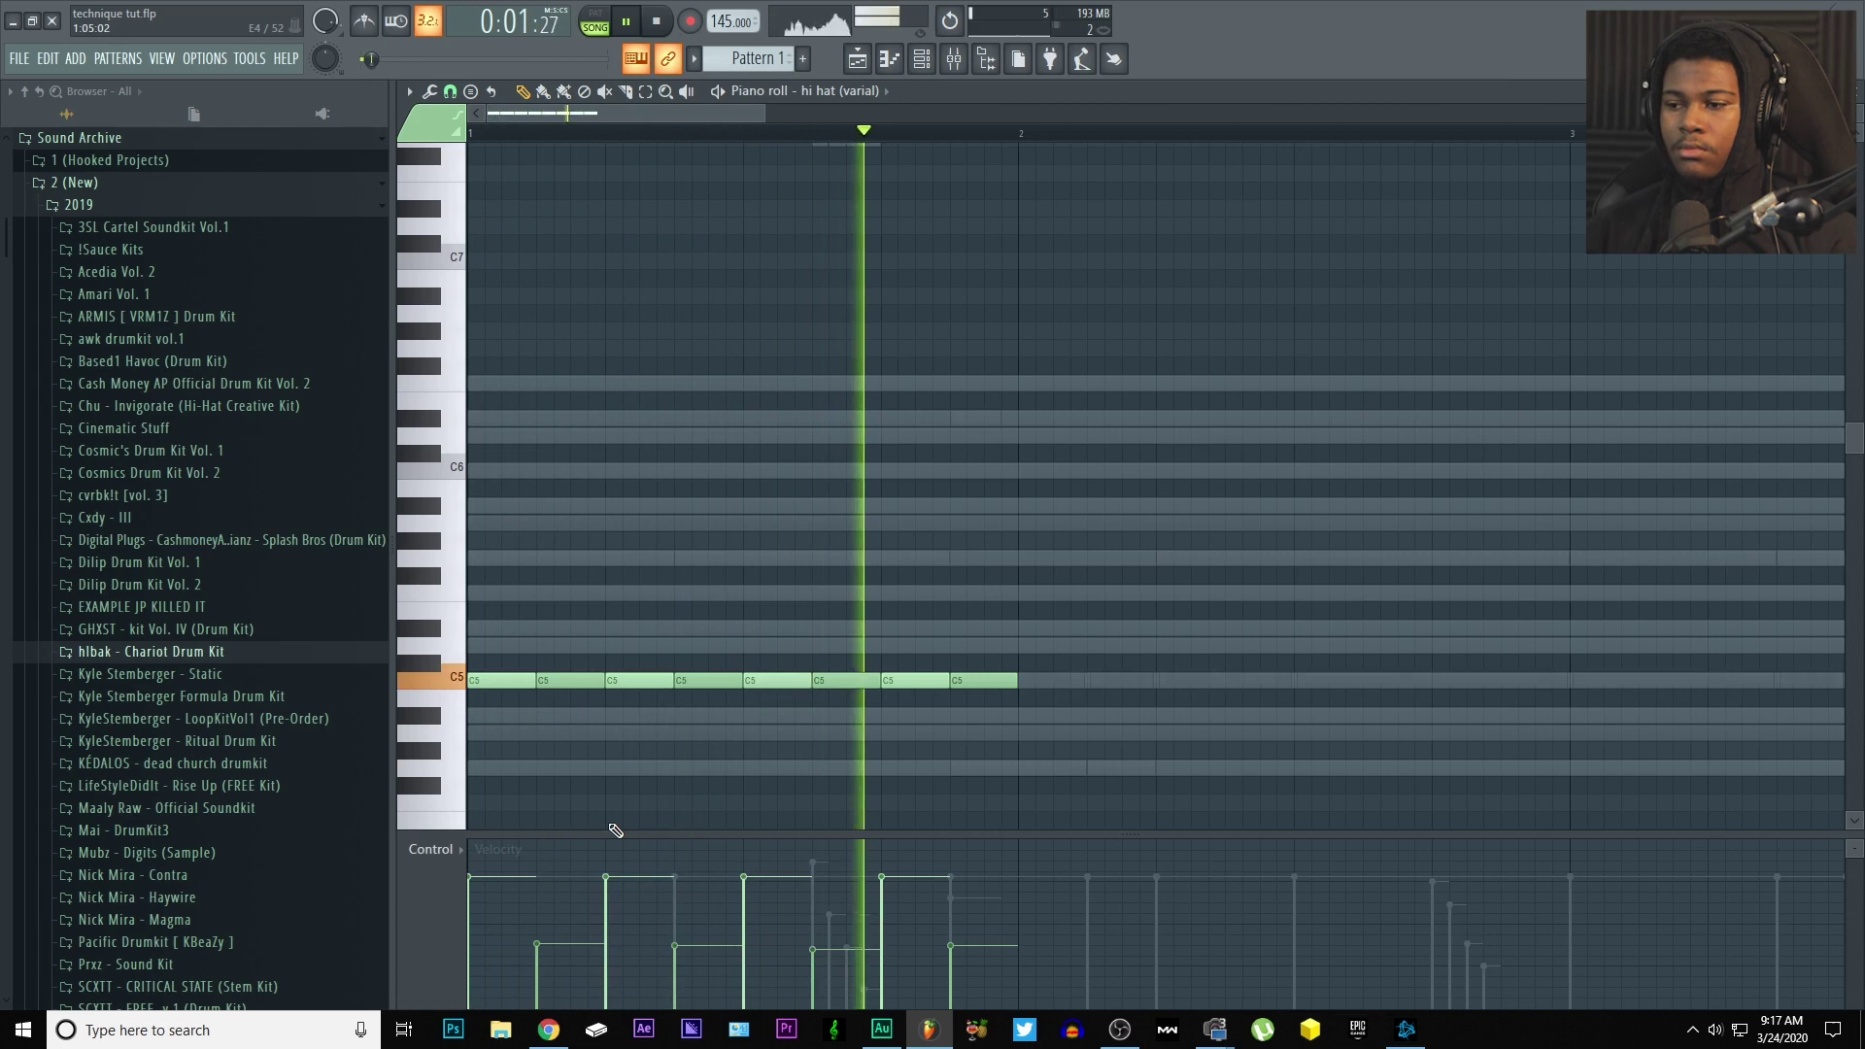
pyautogui.press('space')
pyautogui.hotkey('ctrl', 'b')
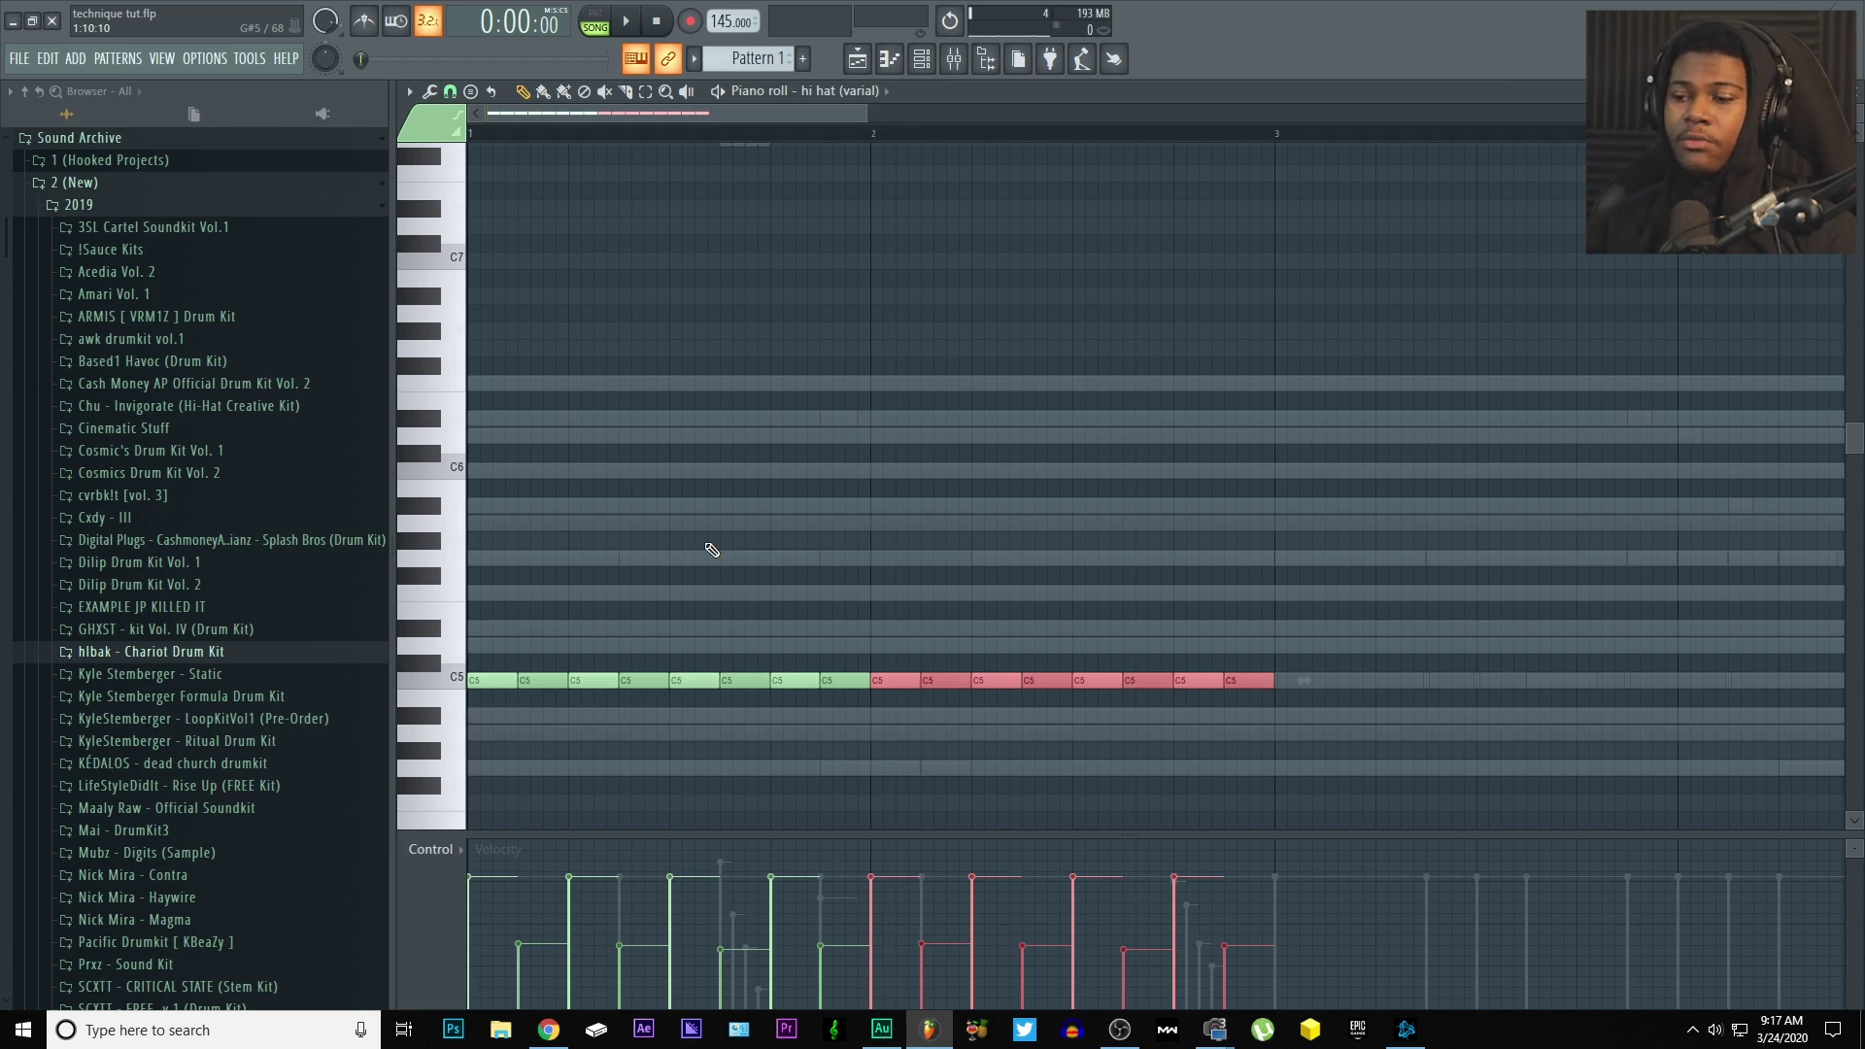
pyautogui.click(882, 787)
# - Show Note pan for the hi-hats and pan successive notes alternately right and left by varying amounts, from bar 1 into the start of bar 2
pyautogui.click(434, 850)
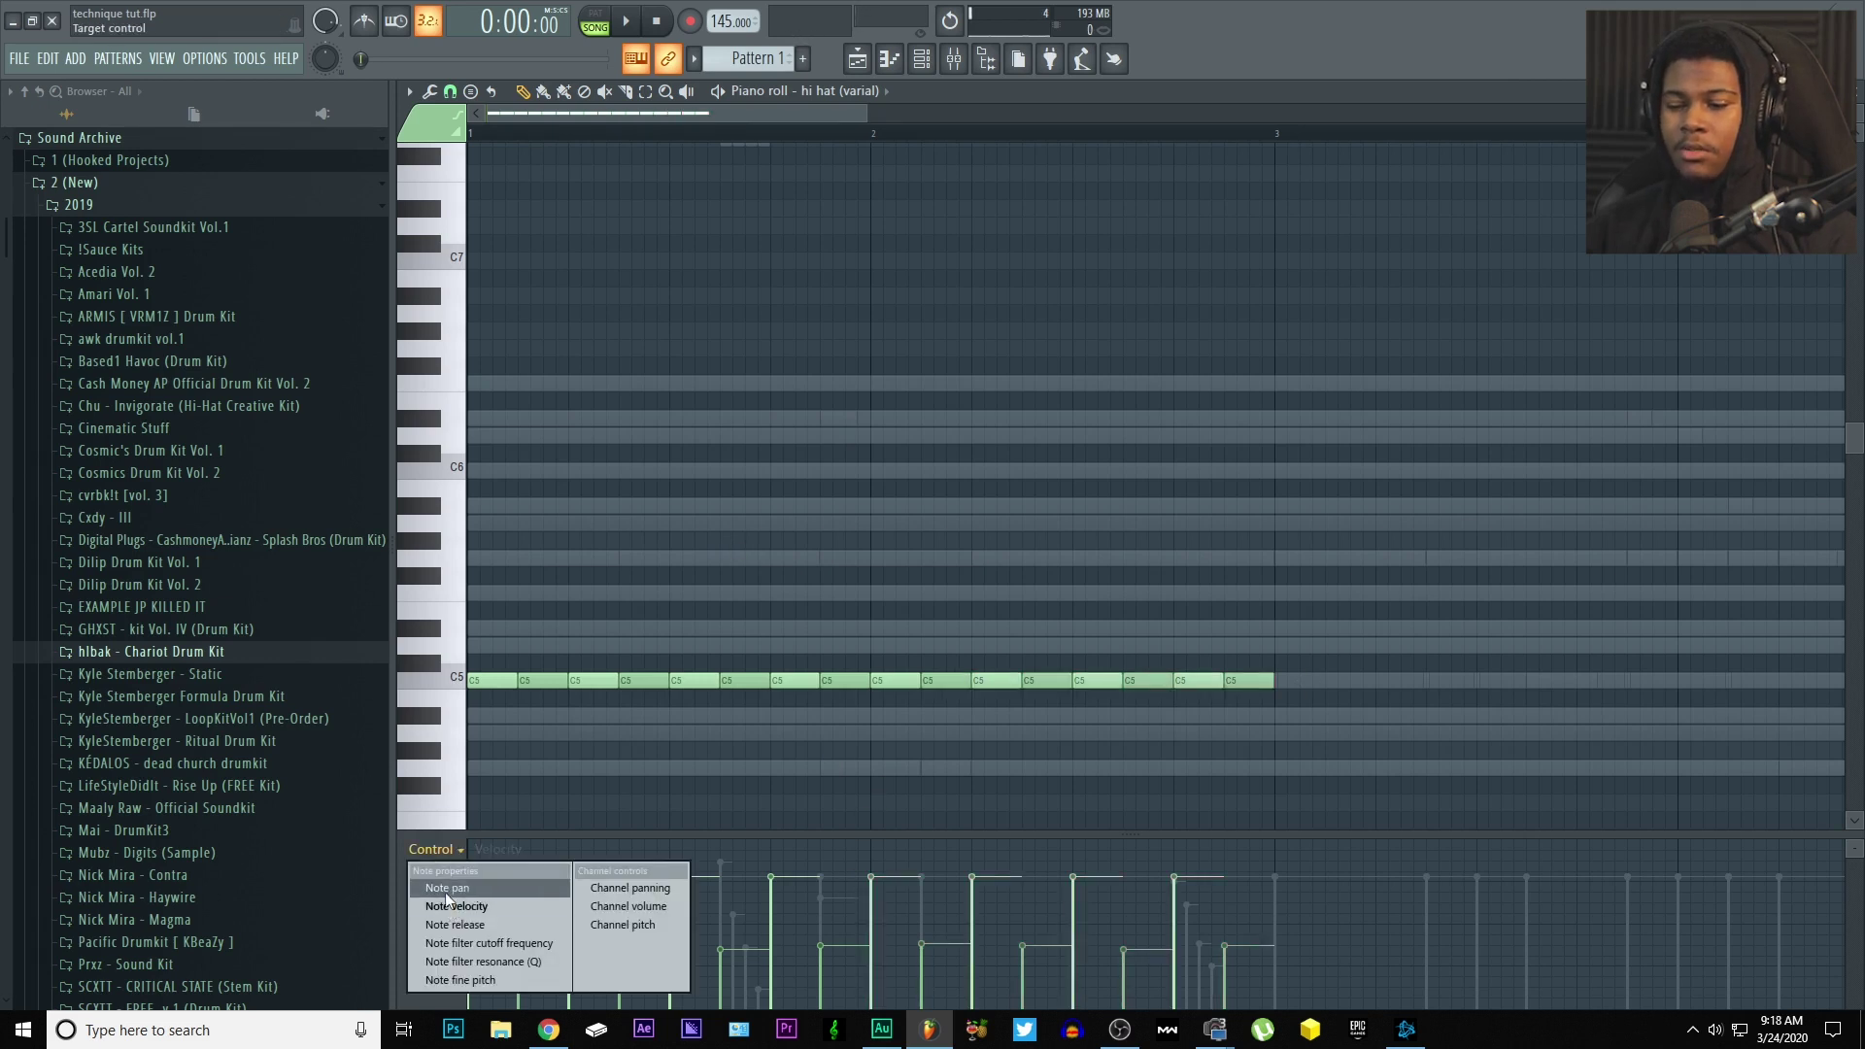
pyautogui.click(448, 888)
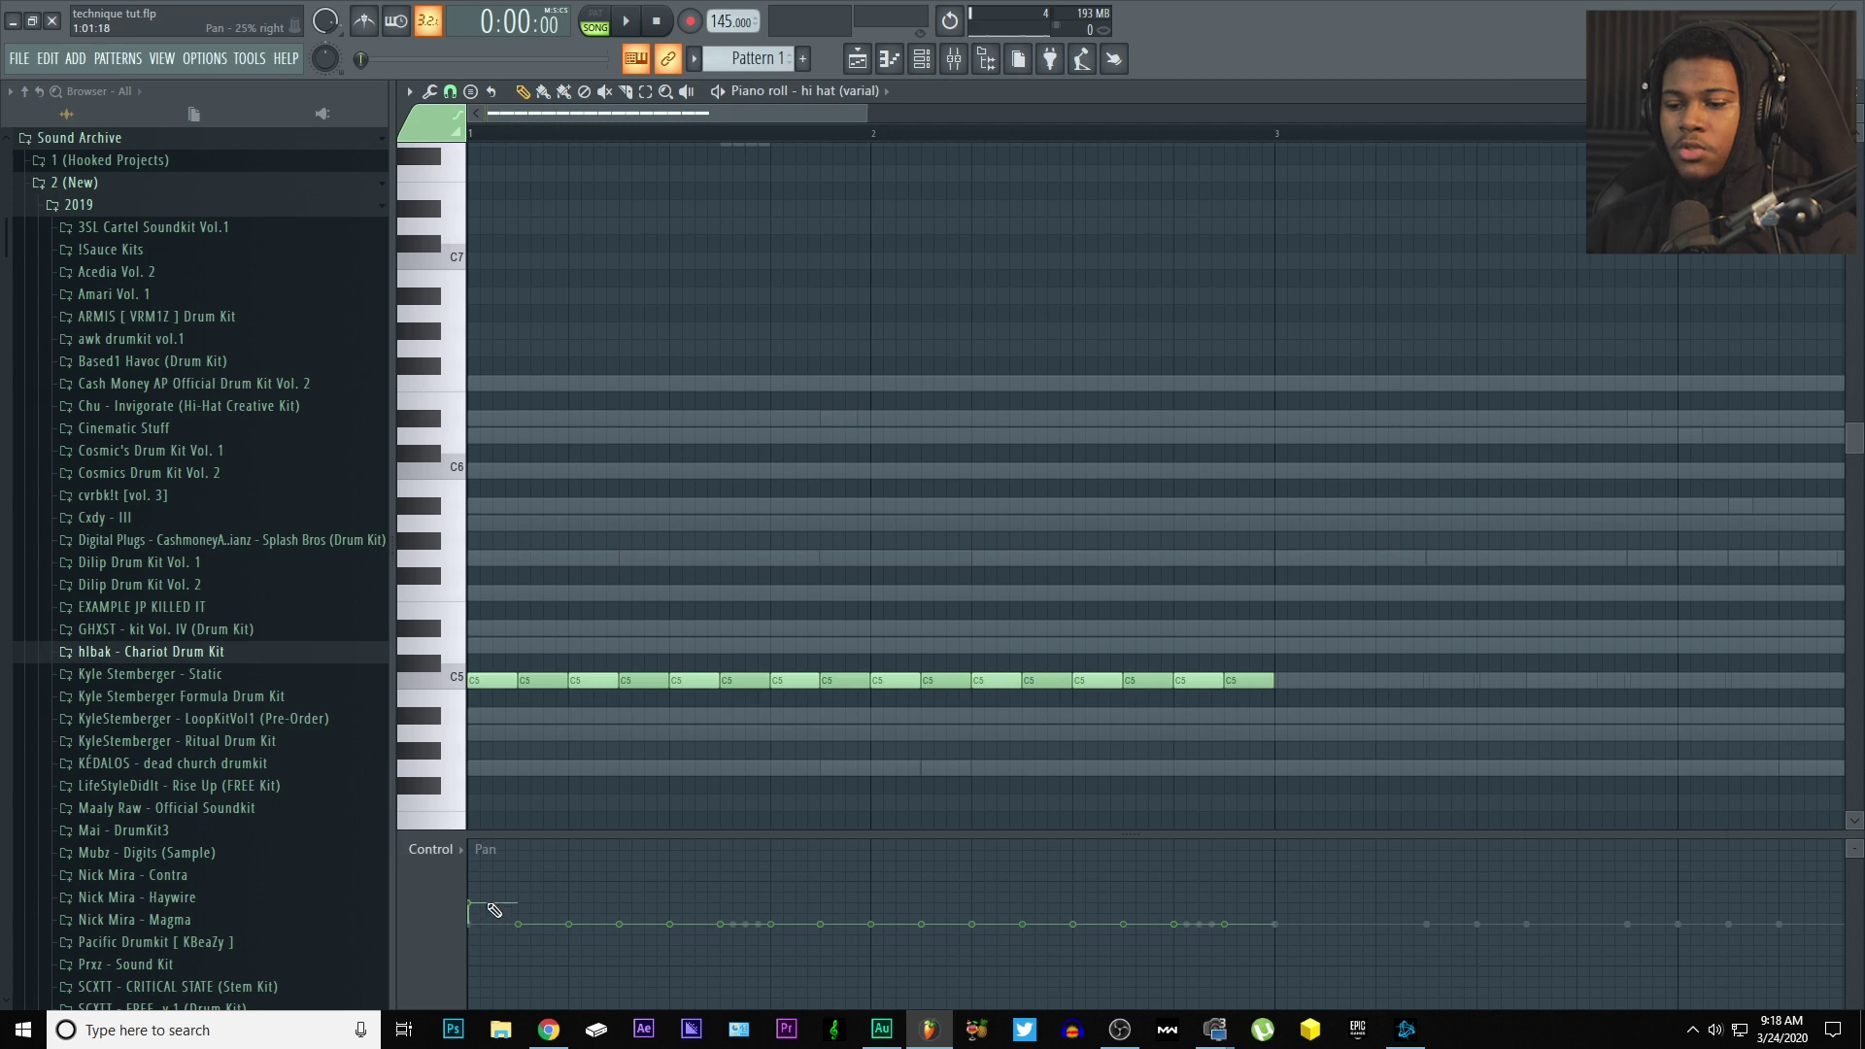
pyautogui.click(519, 936)
pyautogui.click(569, 911)
pyautogui.click(620, 937)
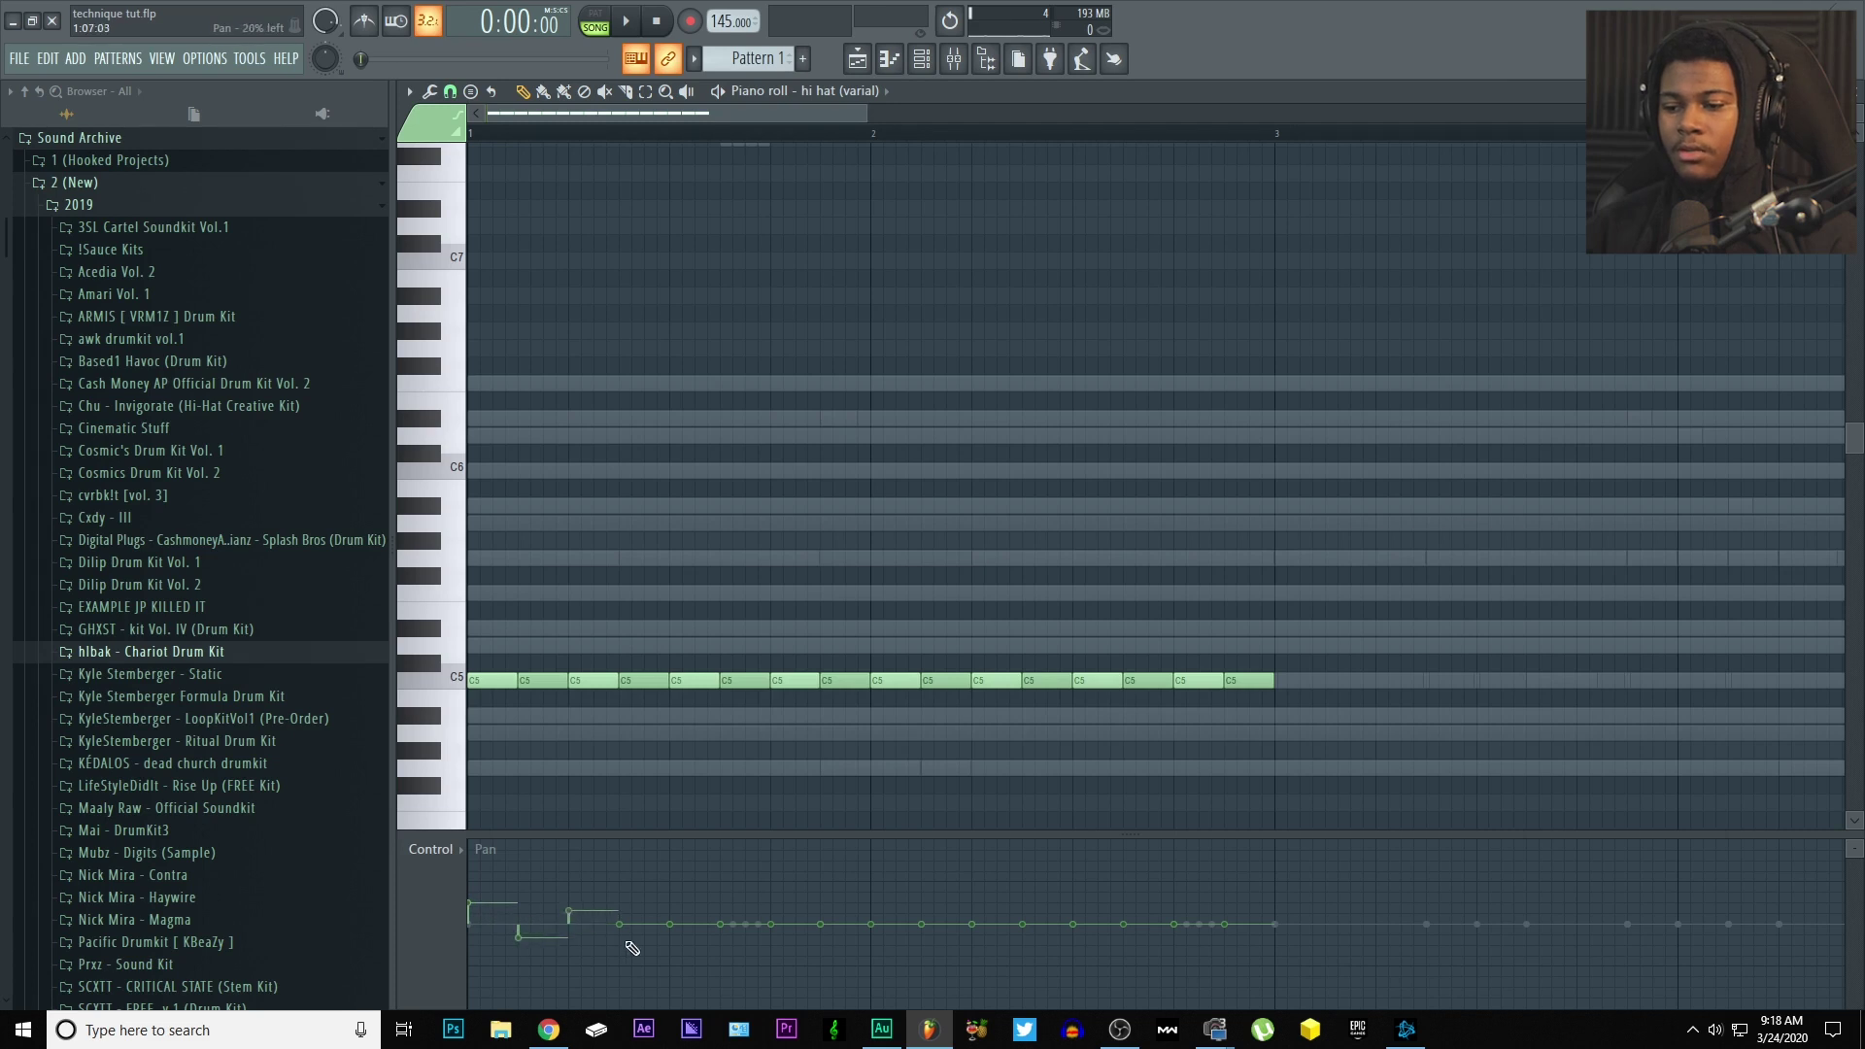
pyautogui.click(641, 959)
pyautogui.click(682, 861)
pyautogui.click(670, 913)
pyautogui.click(720, 931)
pyautogui.click(771, 905)
pyautogui.click(821, 944)
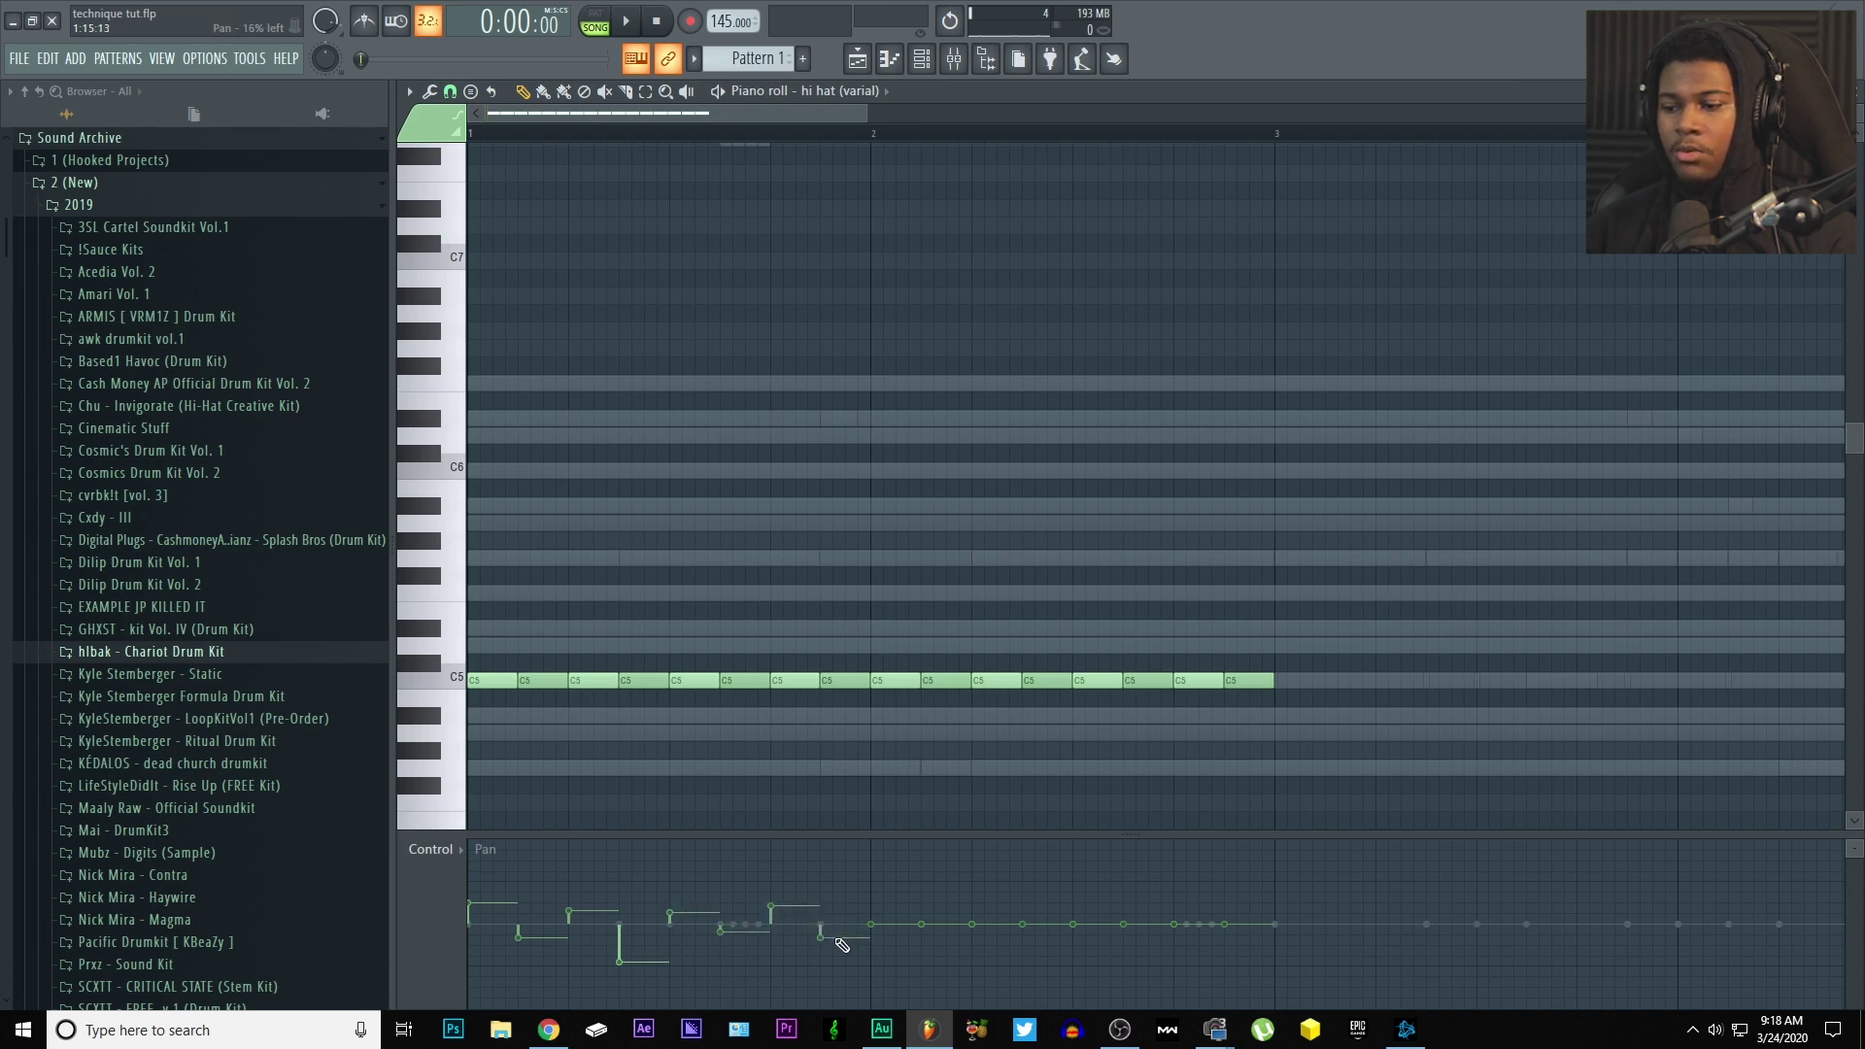
pyautogui.click(895, 913)
# - Try an extra C5 kick on beat 2 of bar 1 in the [kick] gonzesse pattern, auditioning and removing it
pyautogui.press('space')
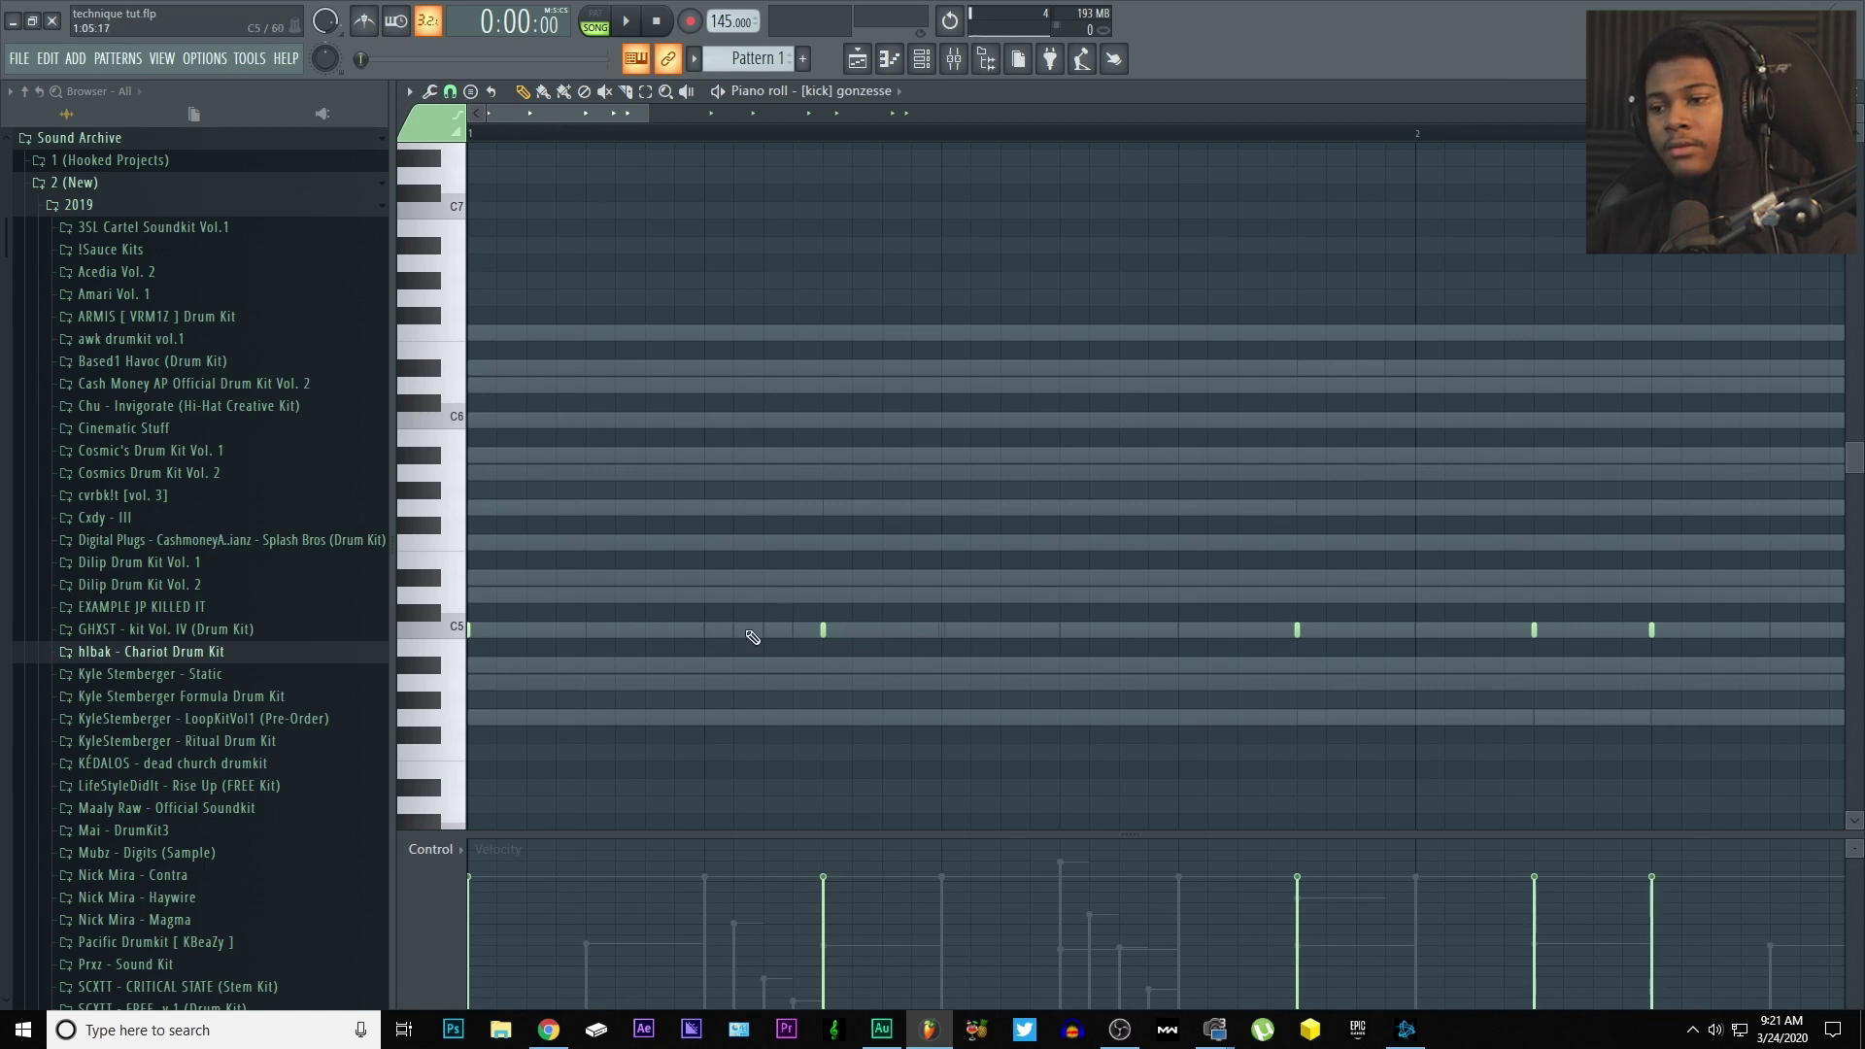
pyautogui.press('space')
pyautogui.click(710, 630)
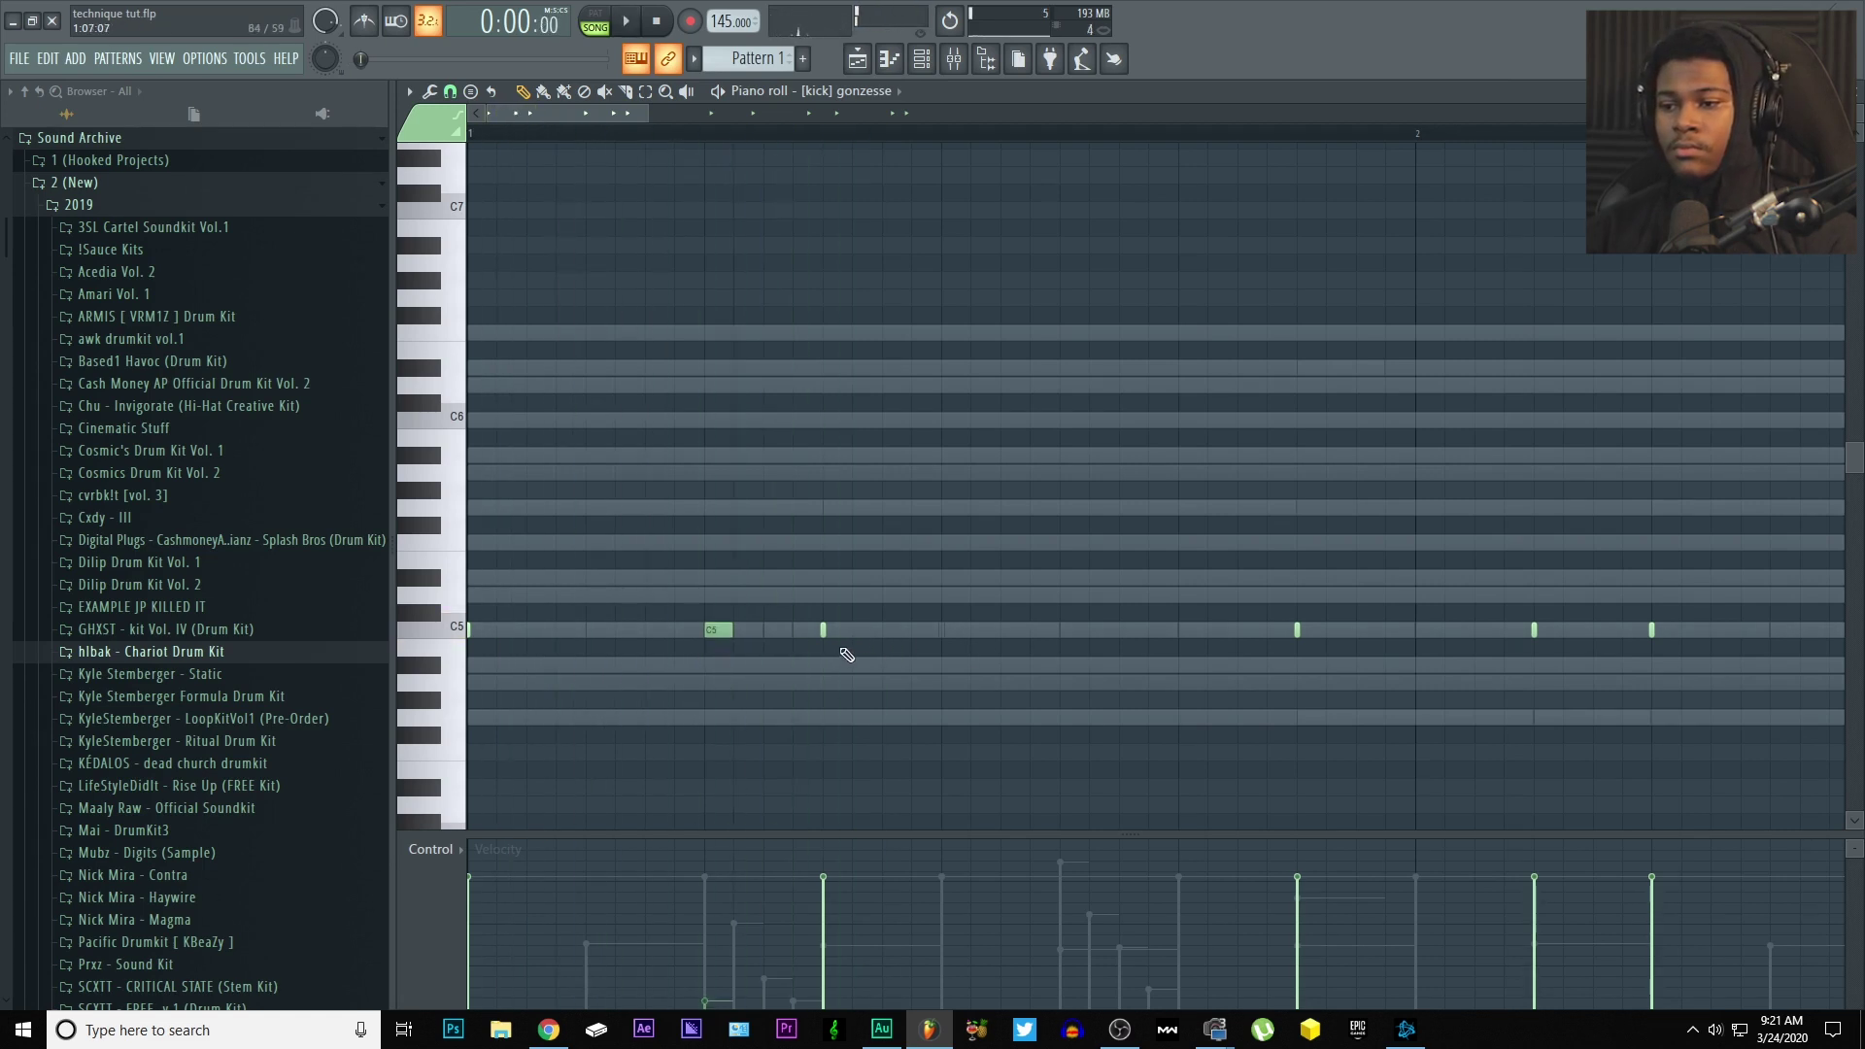
pyautogui.press('space')
pyautogui.rightClick(719, 629)
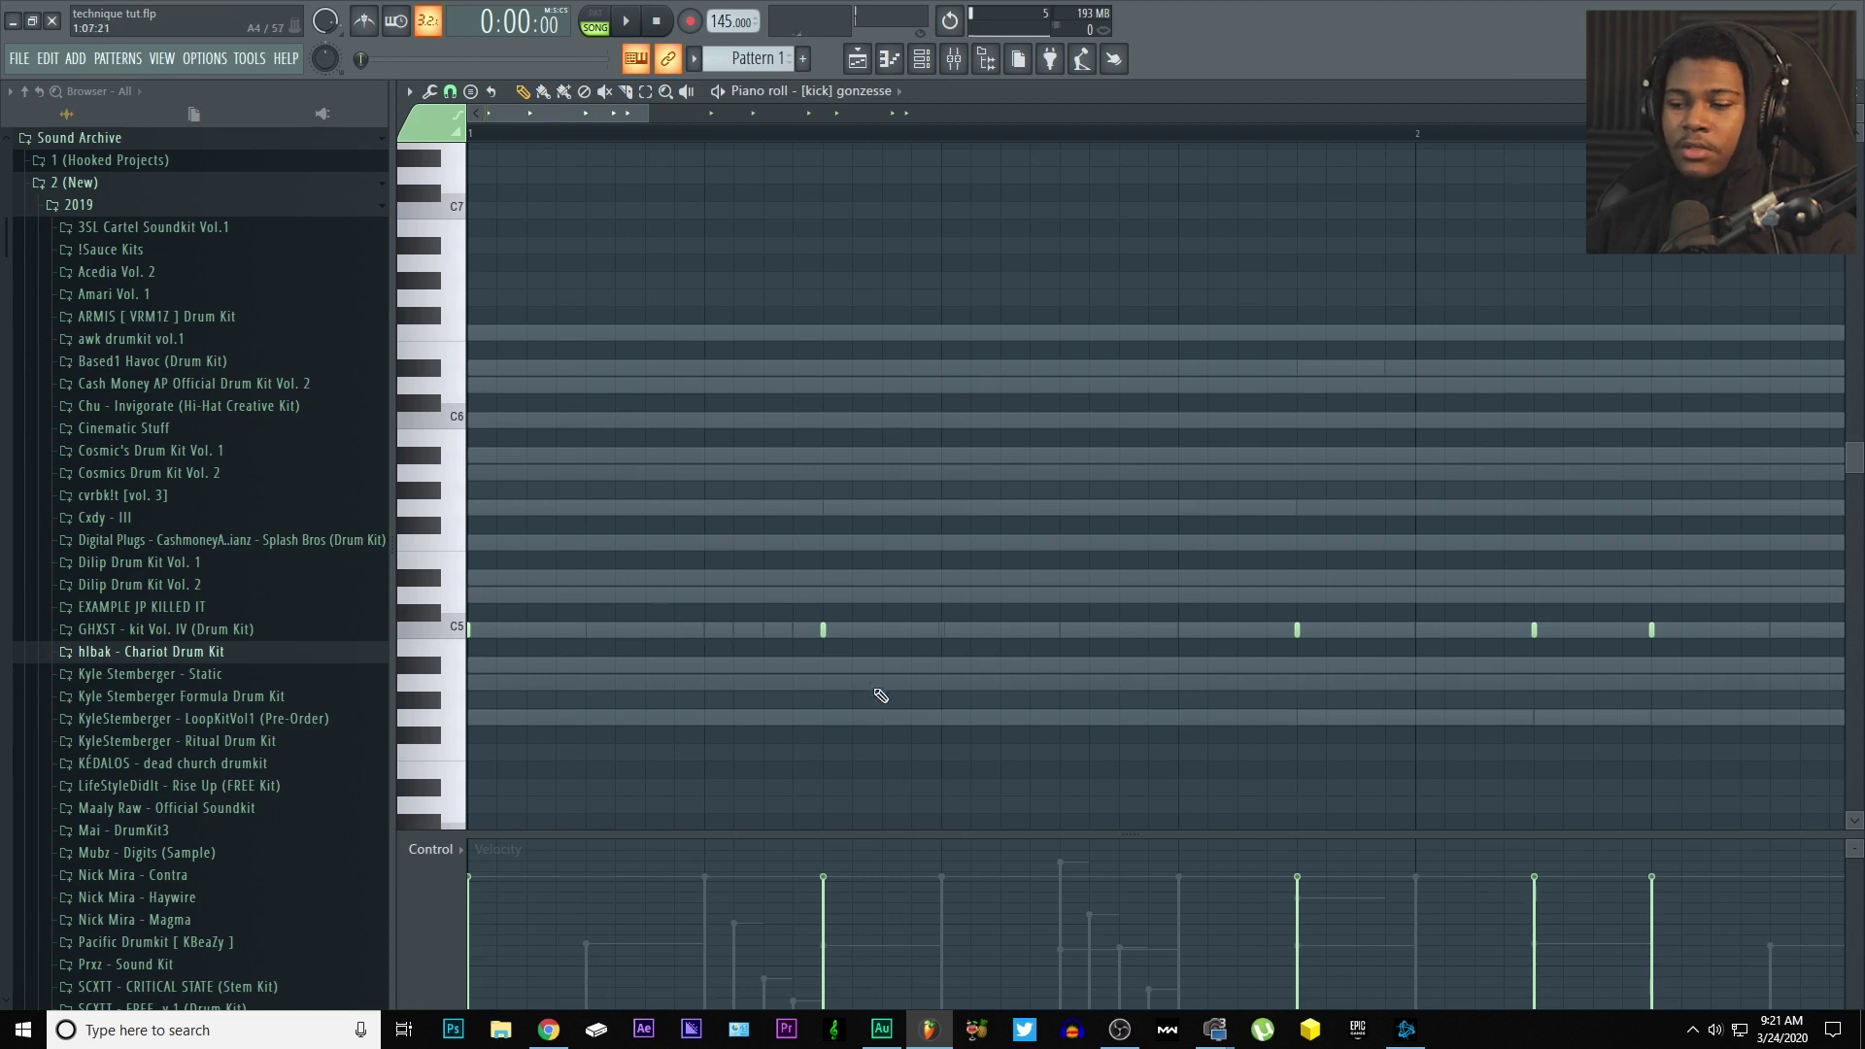
# - Place a C5 kick on beat 4 of bar 1, raise its velocity to a soft mid level, and audition it
pyautogui.press('space')
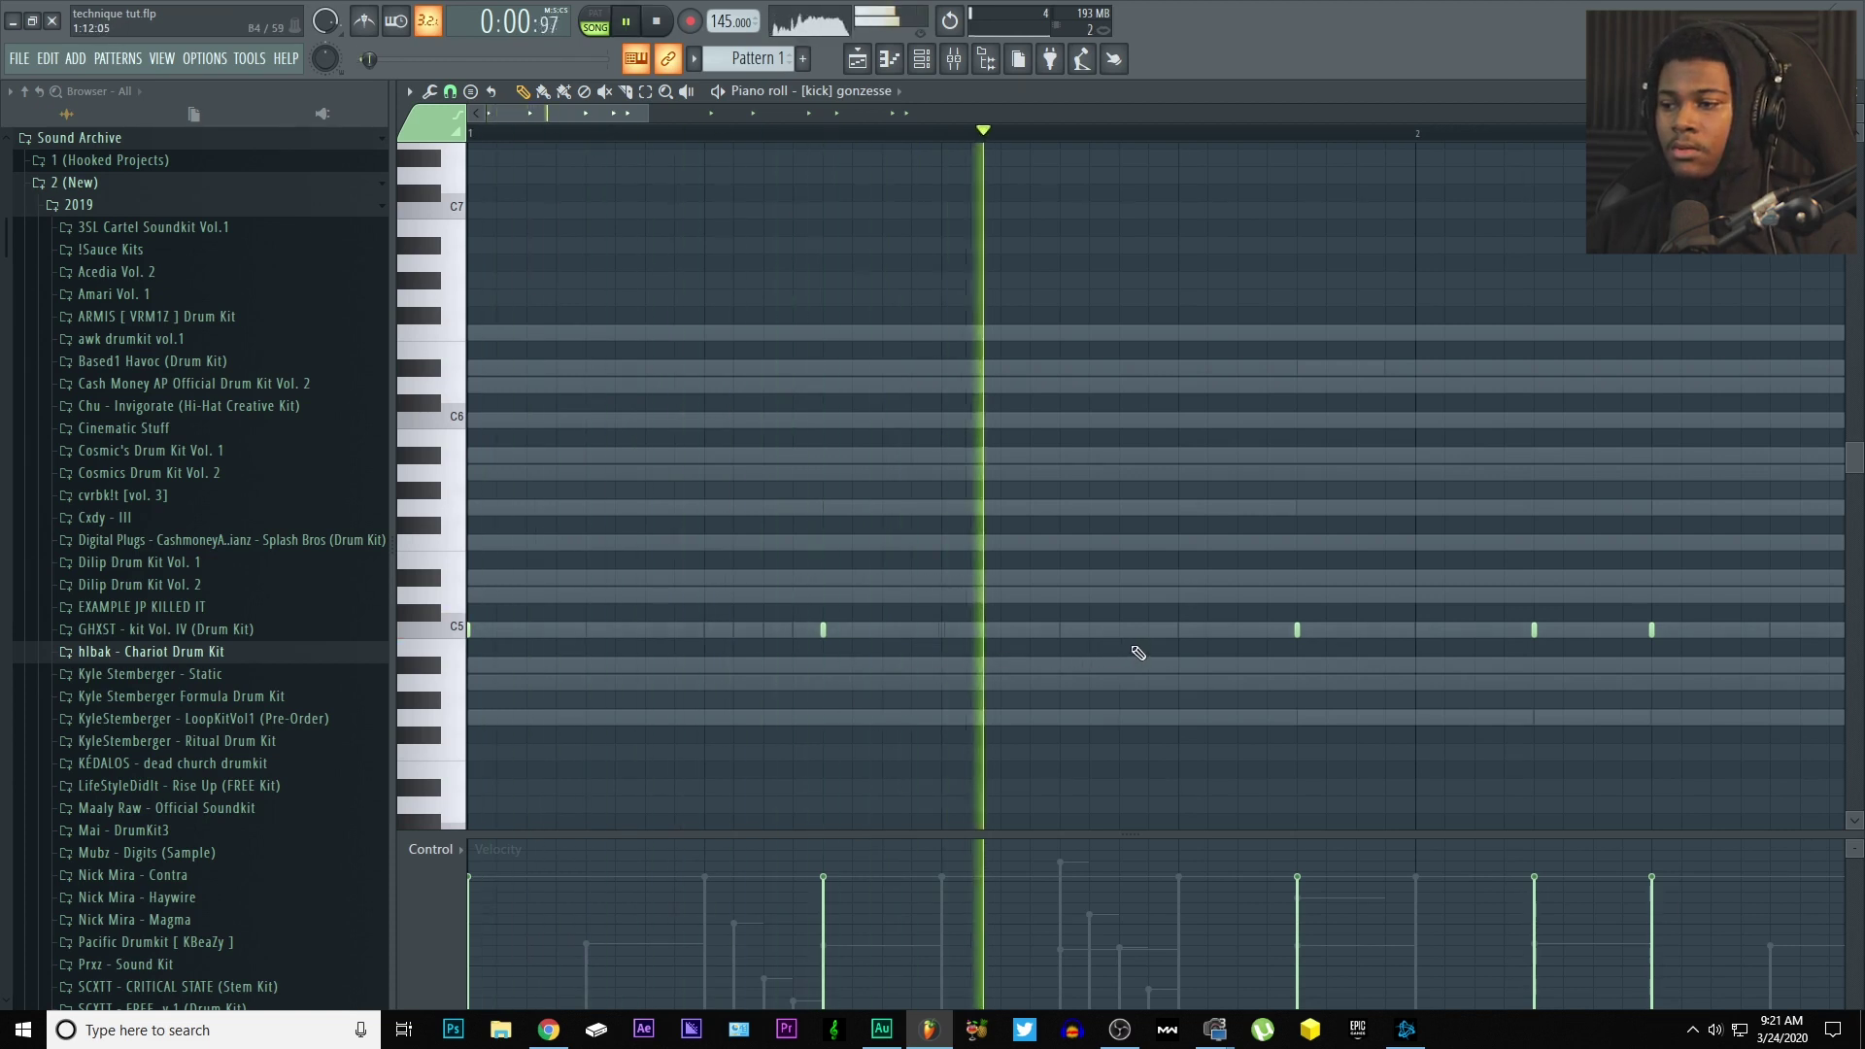
pyautogui.click(1193, 629)
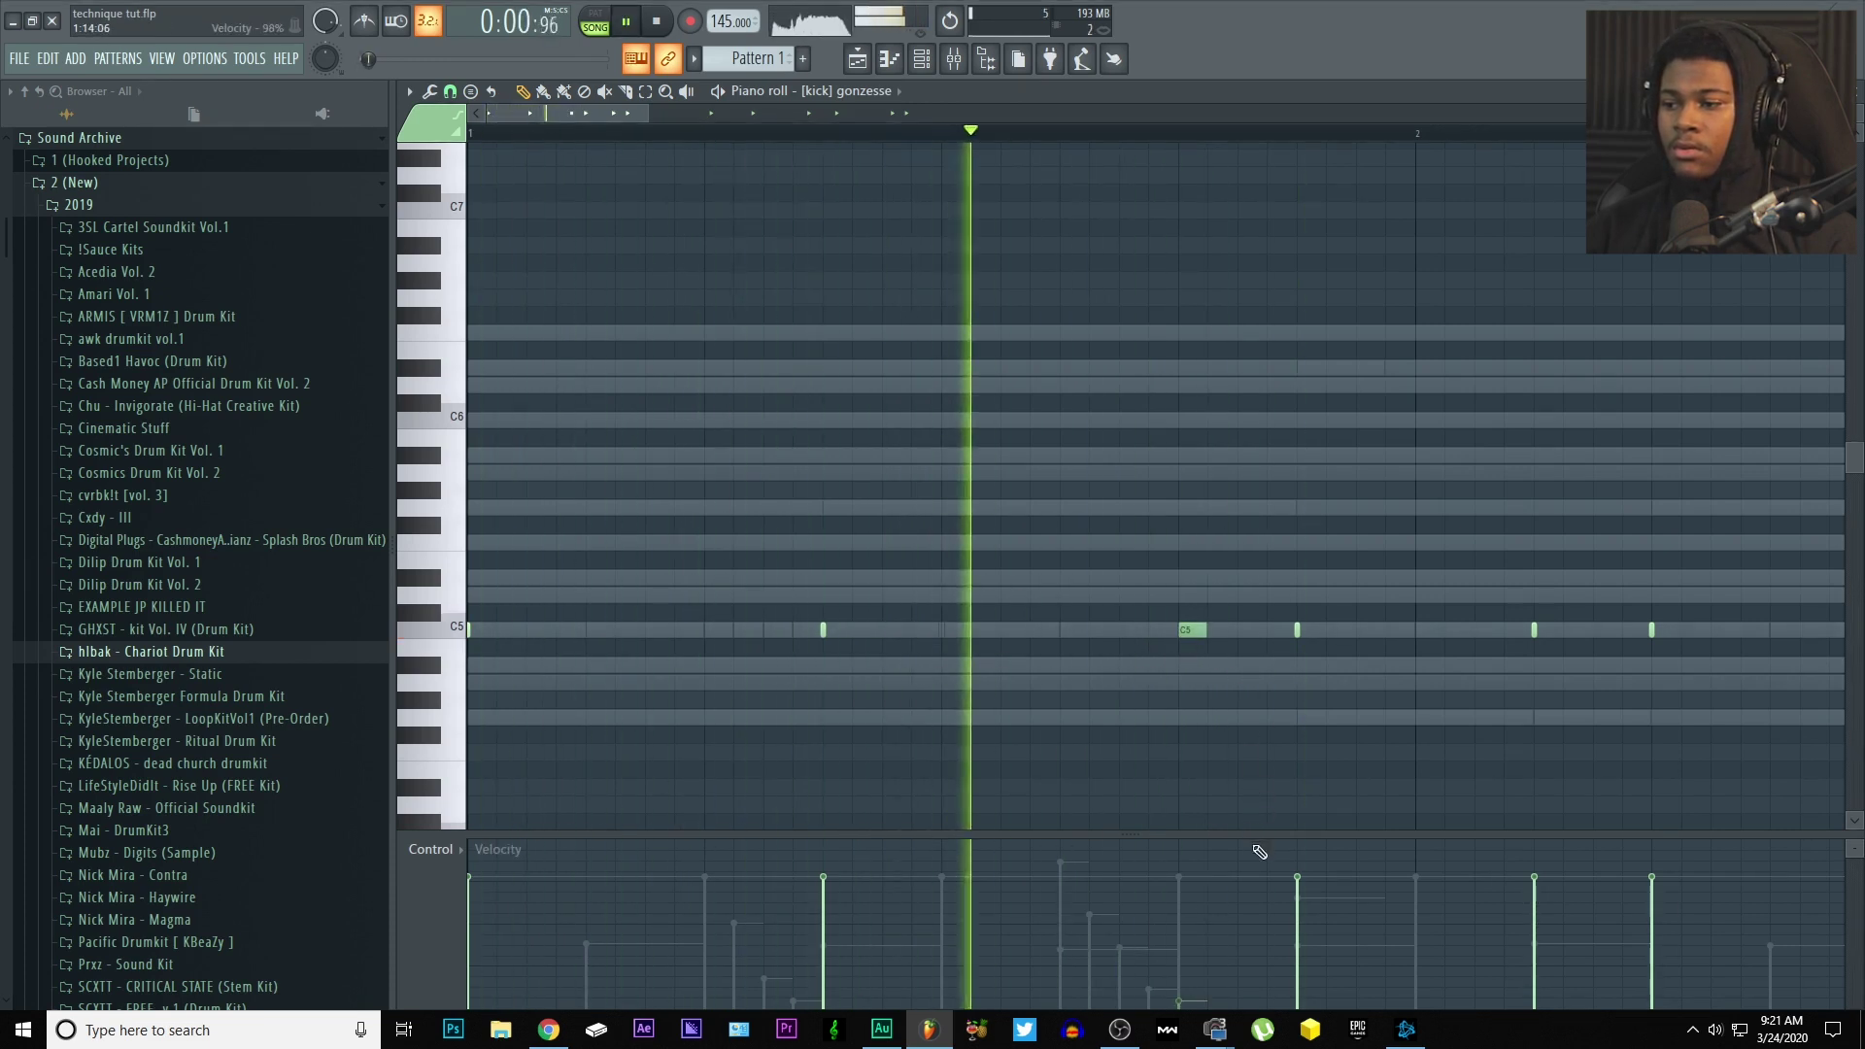
pyautogui.moveTo(1211, 952)
pyautogui.mouseDown()
pyautogui.moveTo(1181, 990)
pyautogui.moveTo(1195, 1003)
pyautogui.moveTo(1201, 956)
pyautogui.mouseUp()
pyautogui.press('space')
pyautogui.moveTo(1212, 956); pyautogui.dragTo(1207, 944)
pyautogui.press('space')
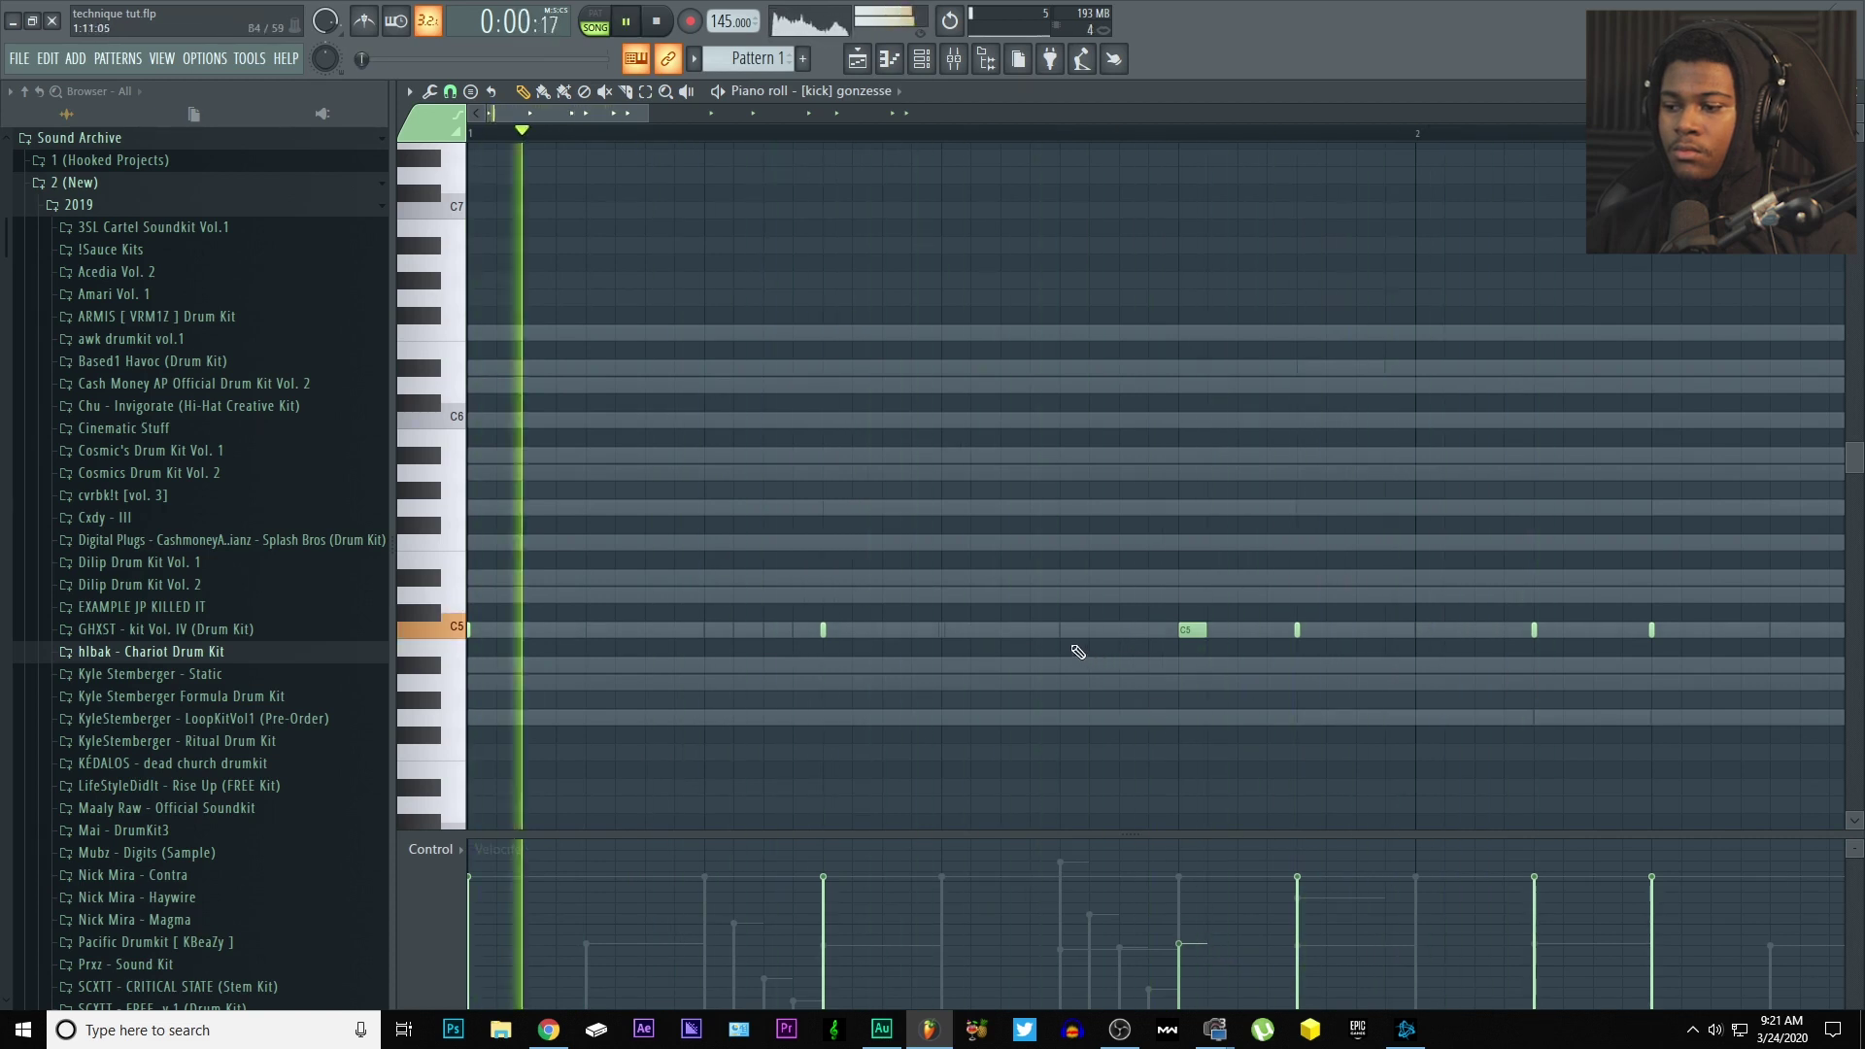
pyautogui.click(1219, 955)
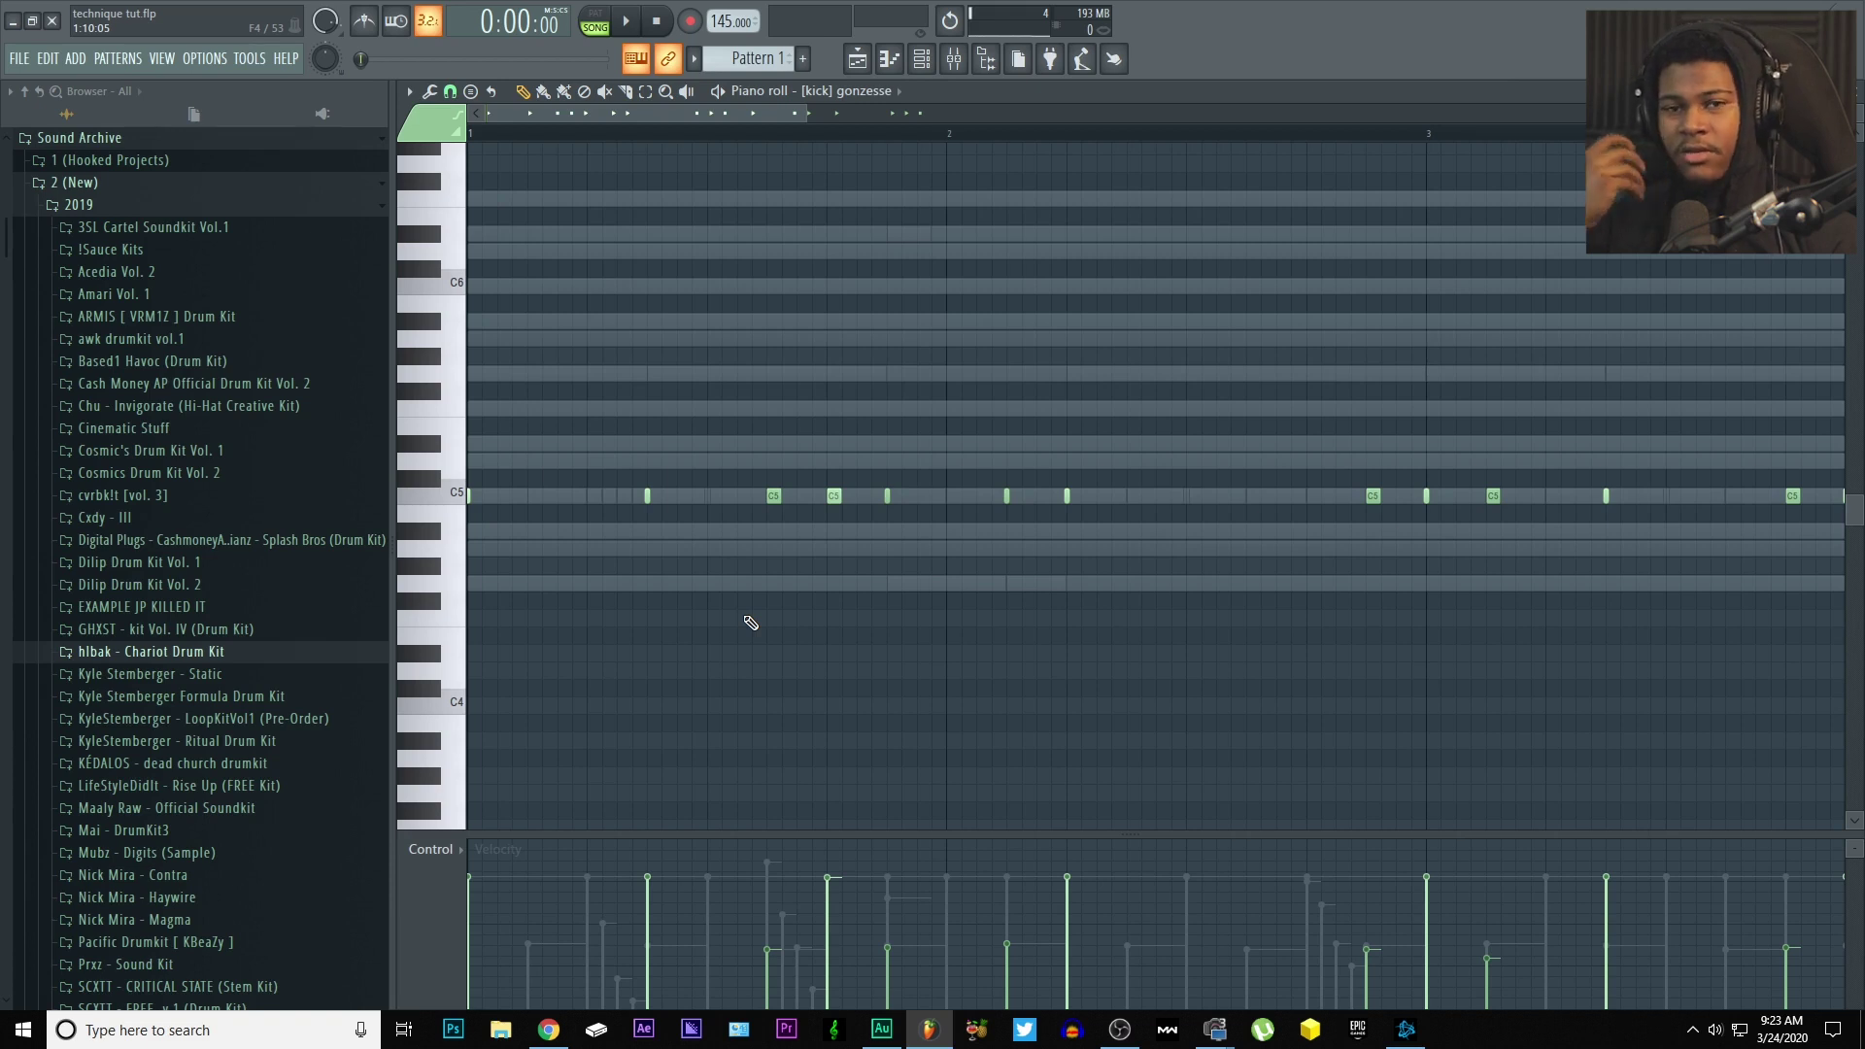
# - Play the kick pattern through bar 4 and review the placement of its full and softer hits
pyautogui.press('space')
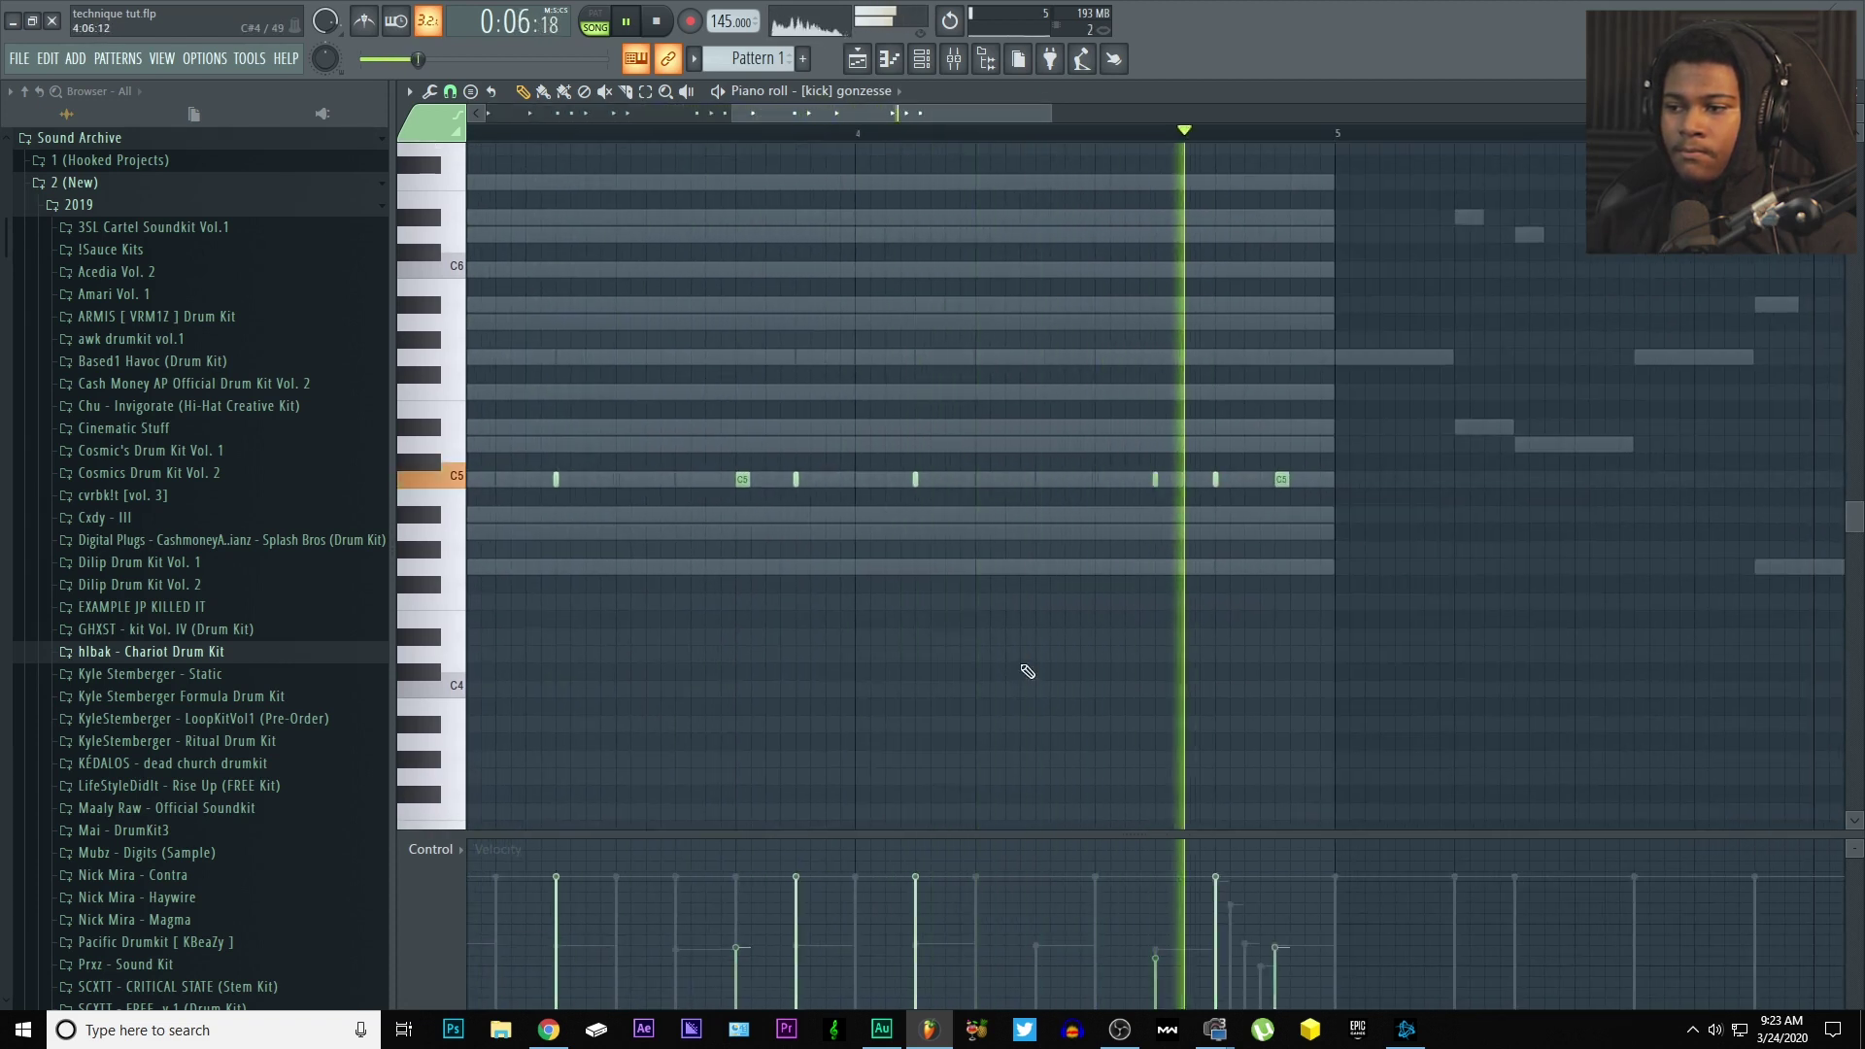
pyautogui.press('space')
pyautogui.scroll(1, 1063, 670)
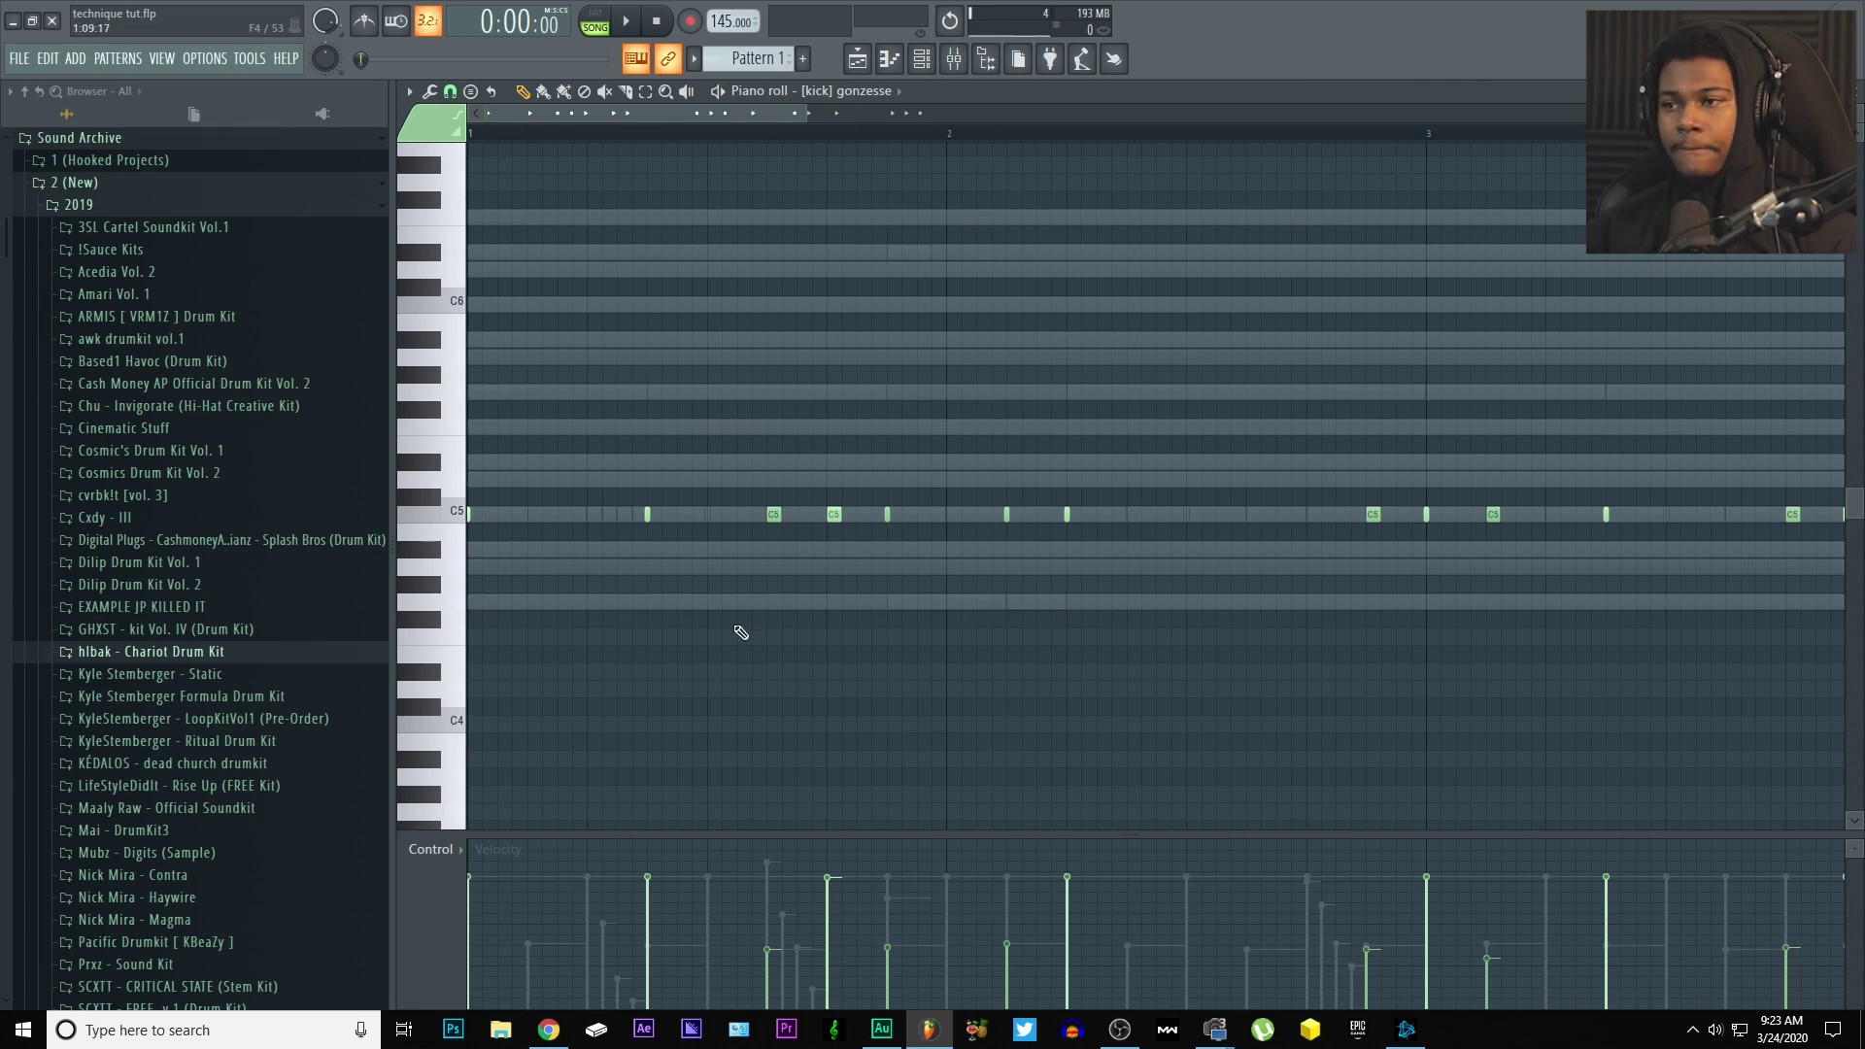
pyautogui.moveTo(804, 114); pyautogui.dragTo(719, 114)
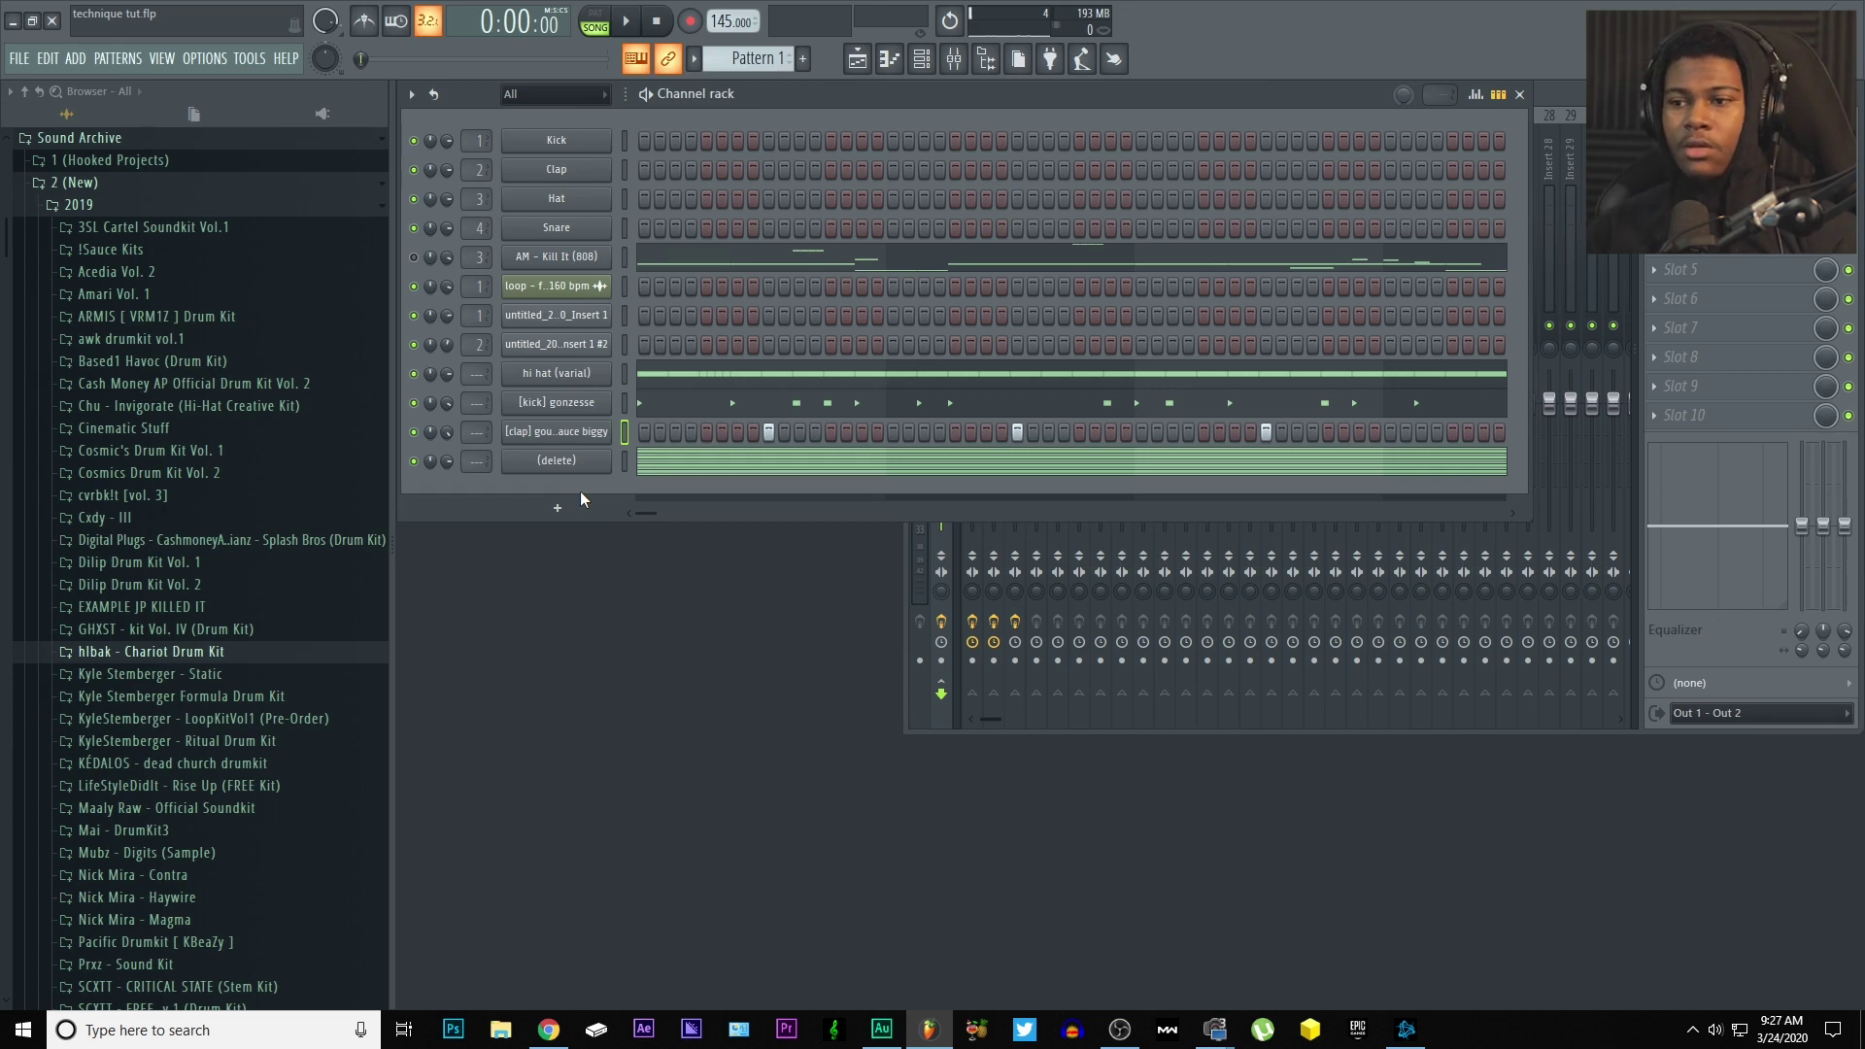
# - Enable the clap channel's volume envelope with hold at maximum and attack, decay, sustain and release at zero
pyautogui.click(587, 434)
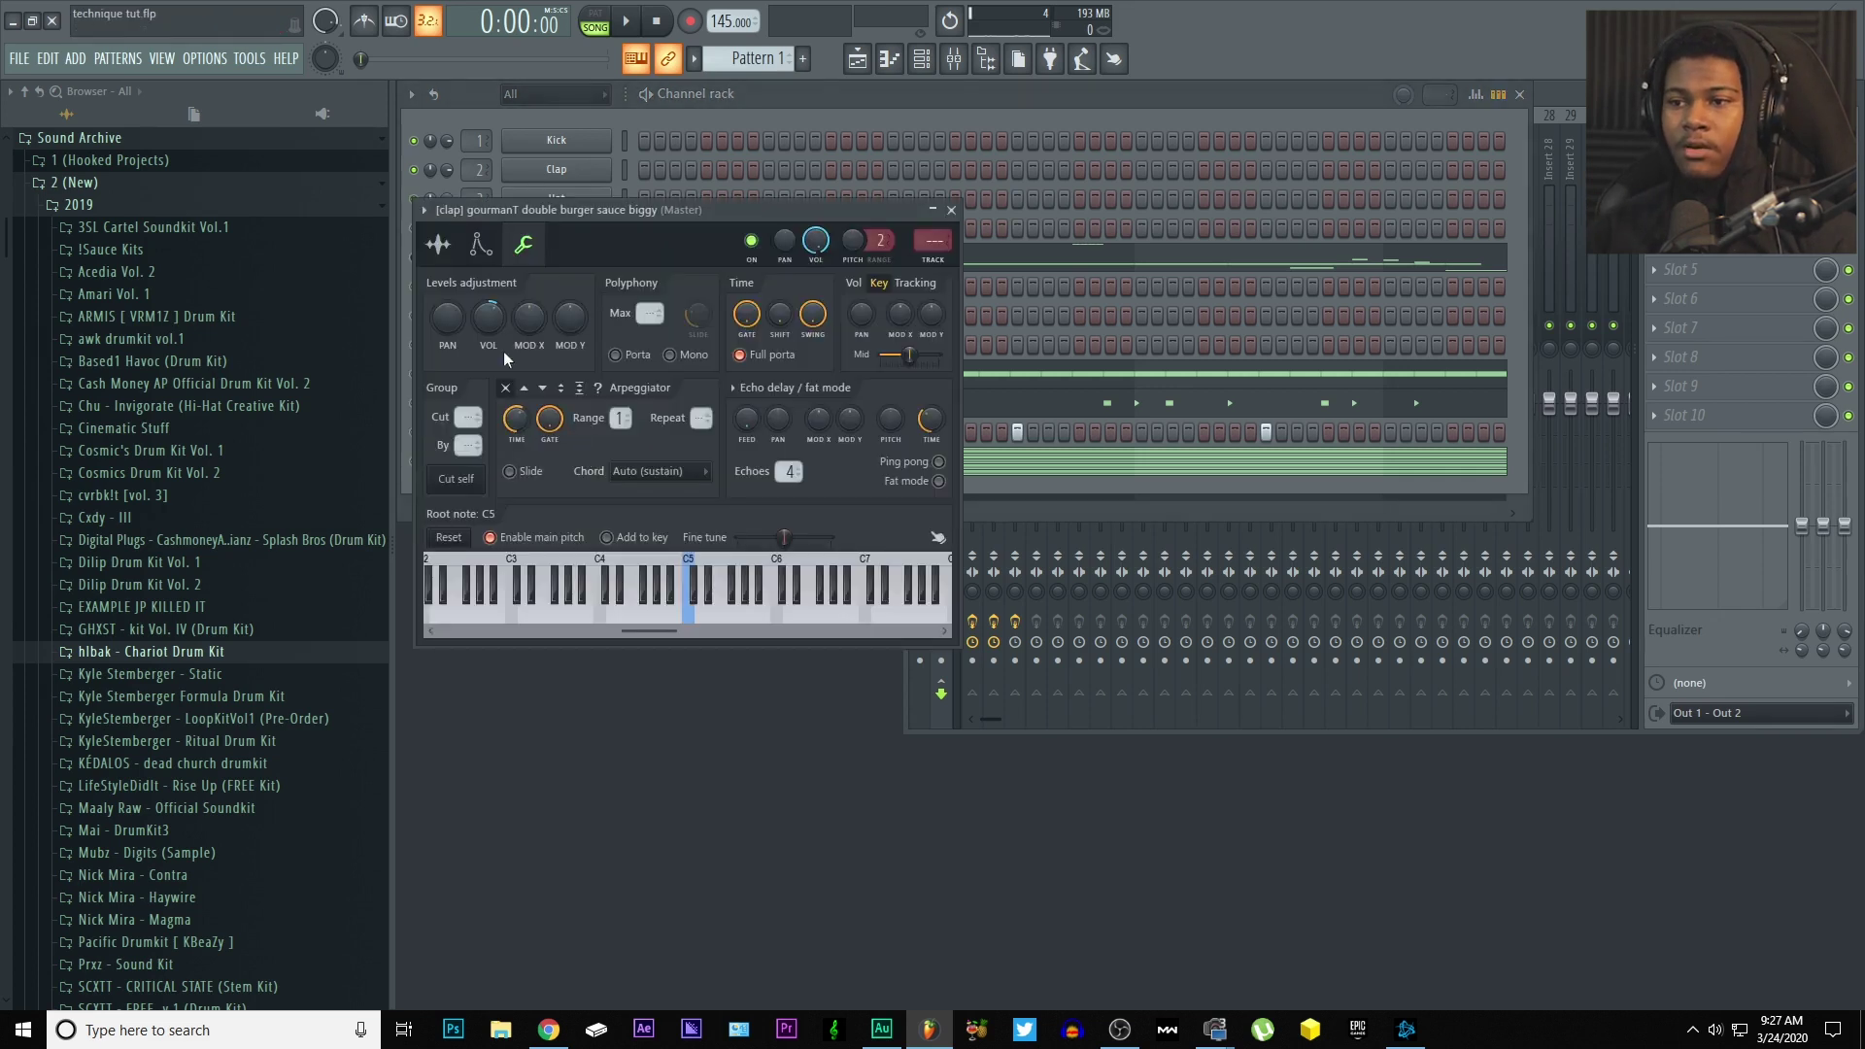
pyautogui.click(479, 246)
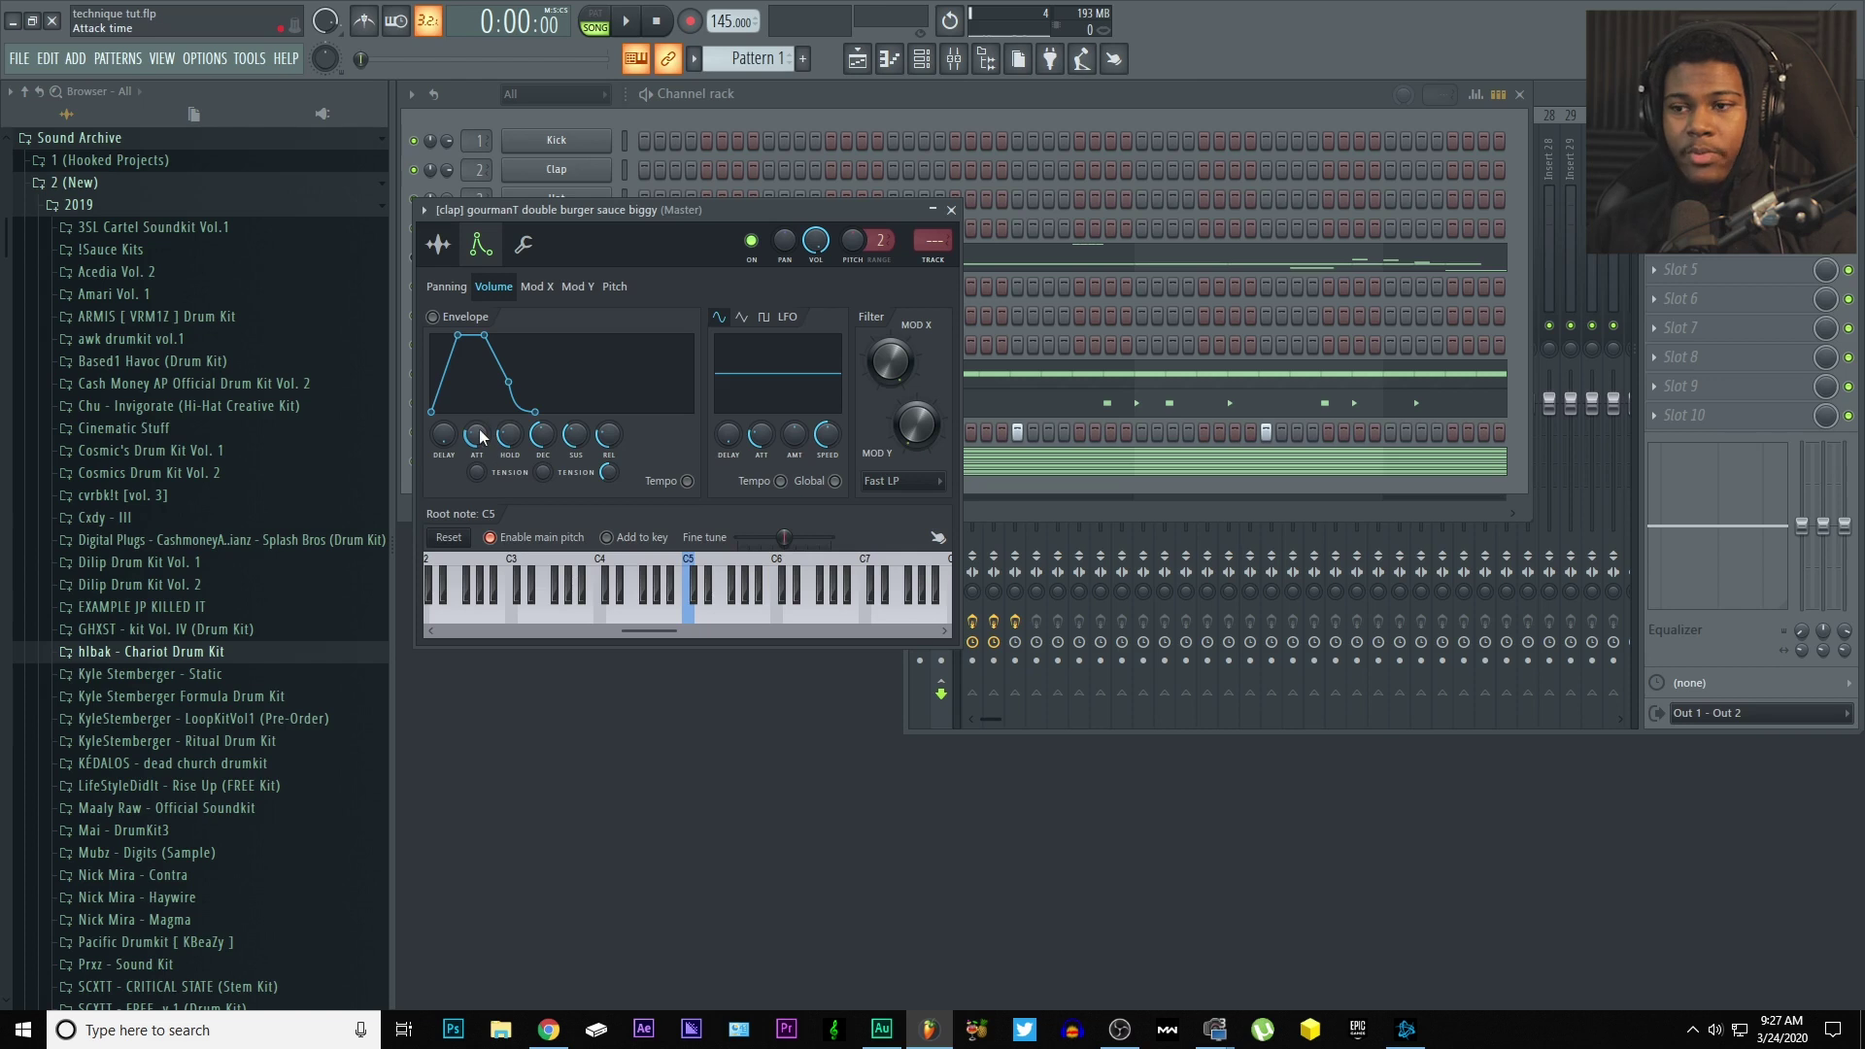
pyautogui.moveTo(480, 434); pyautogui.dragTo(614, 450)
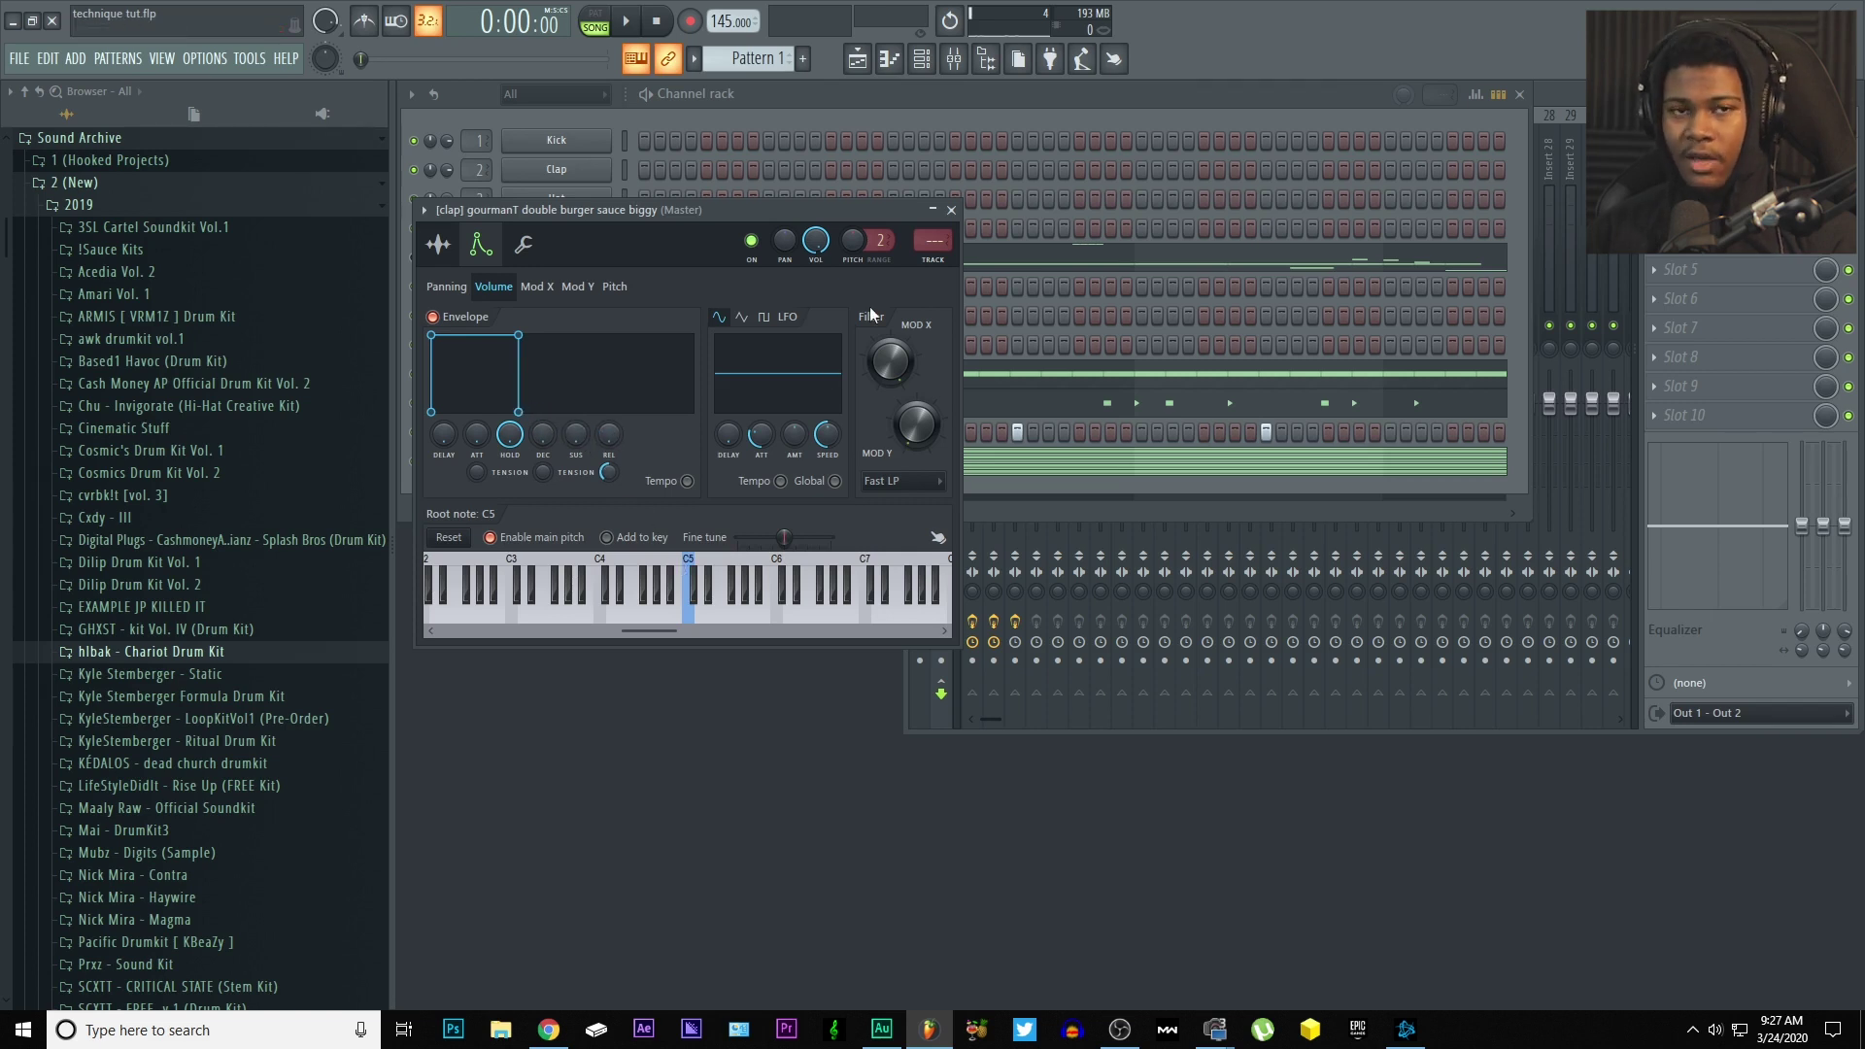
pyautogui.click(951, 210)
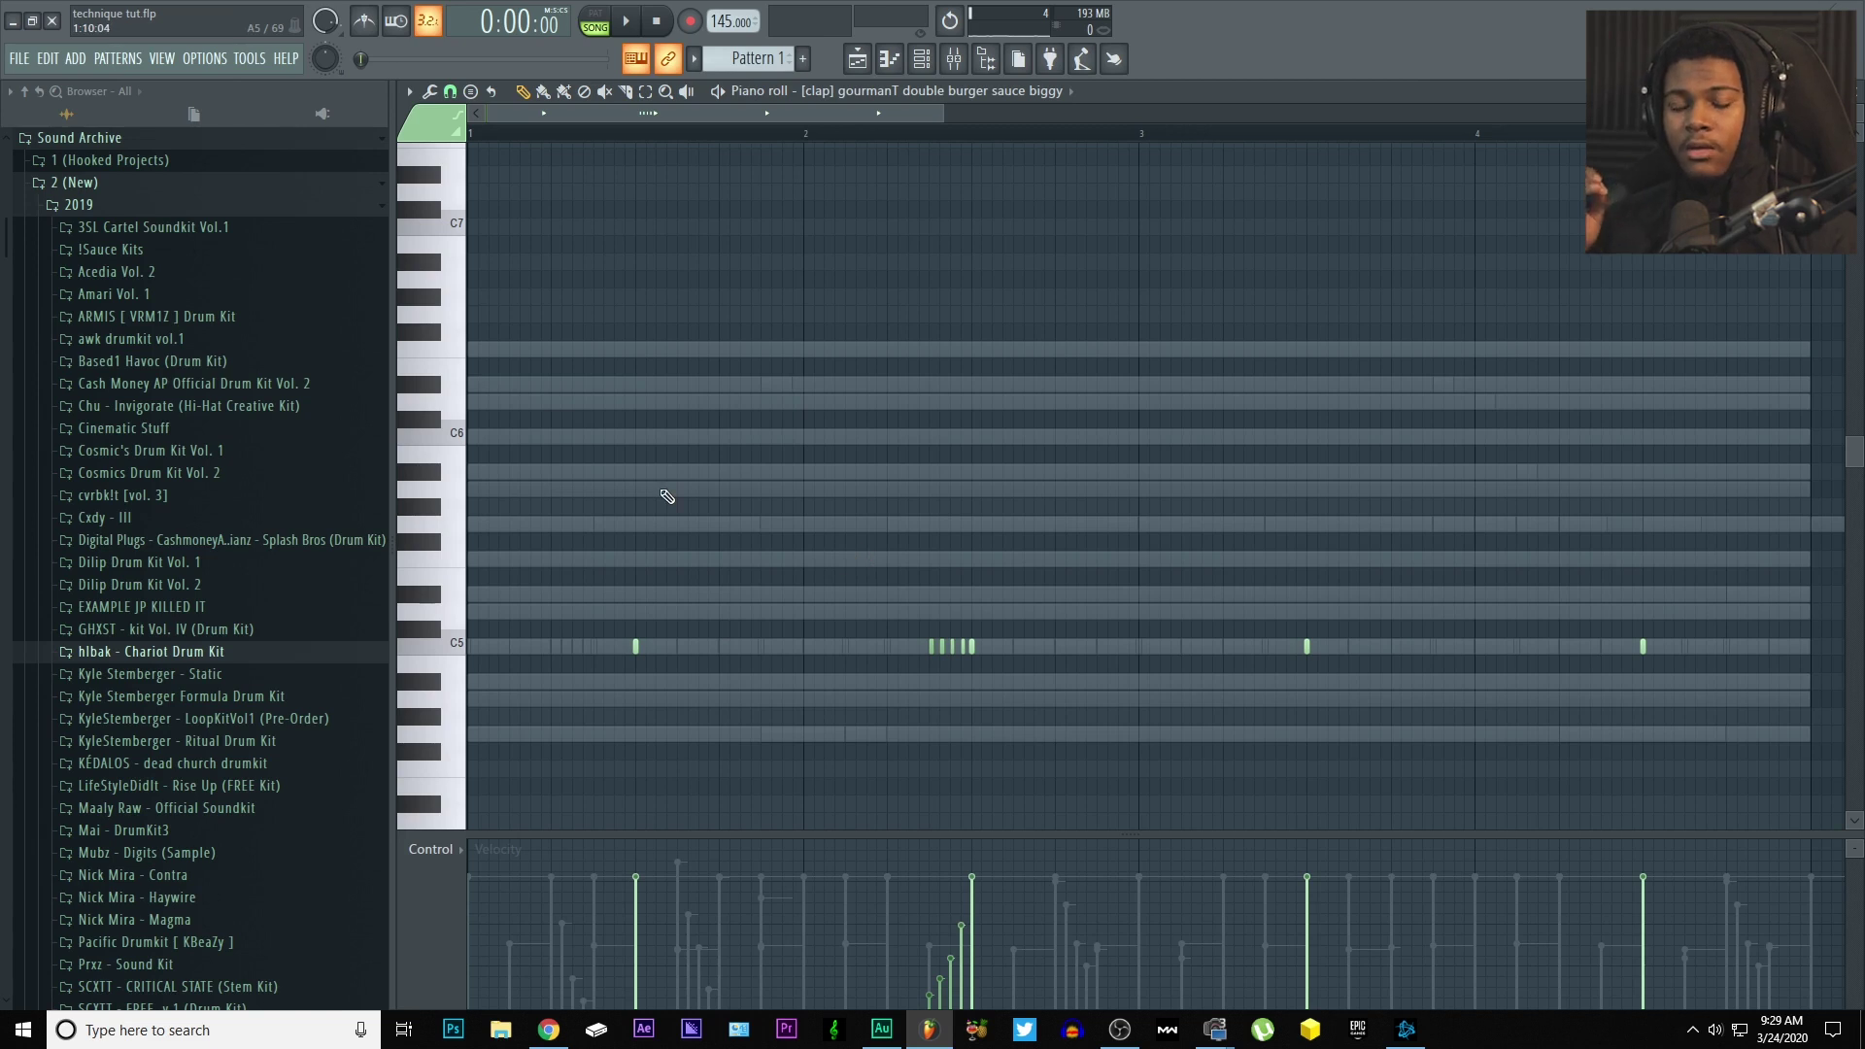
# - Play the clap pattern and examine the rising-velocity clap roll leading into bar 2's main clap
pyautogui.scroll(2, 667, 496)
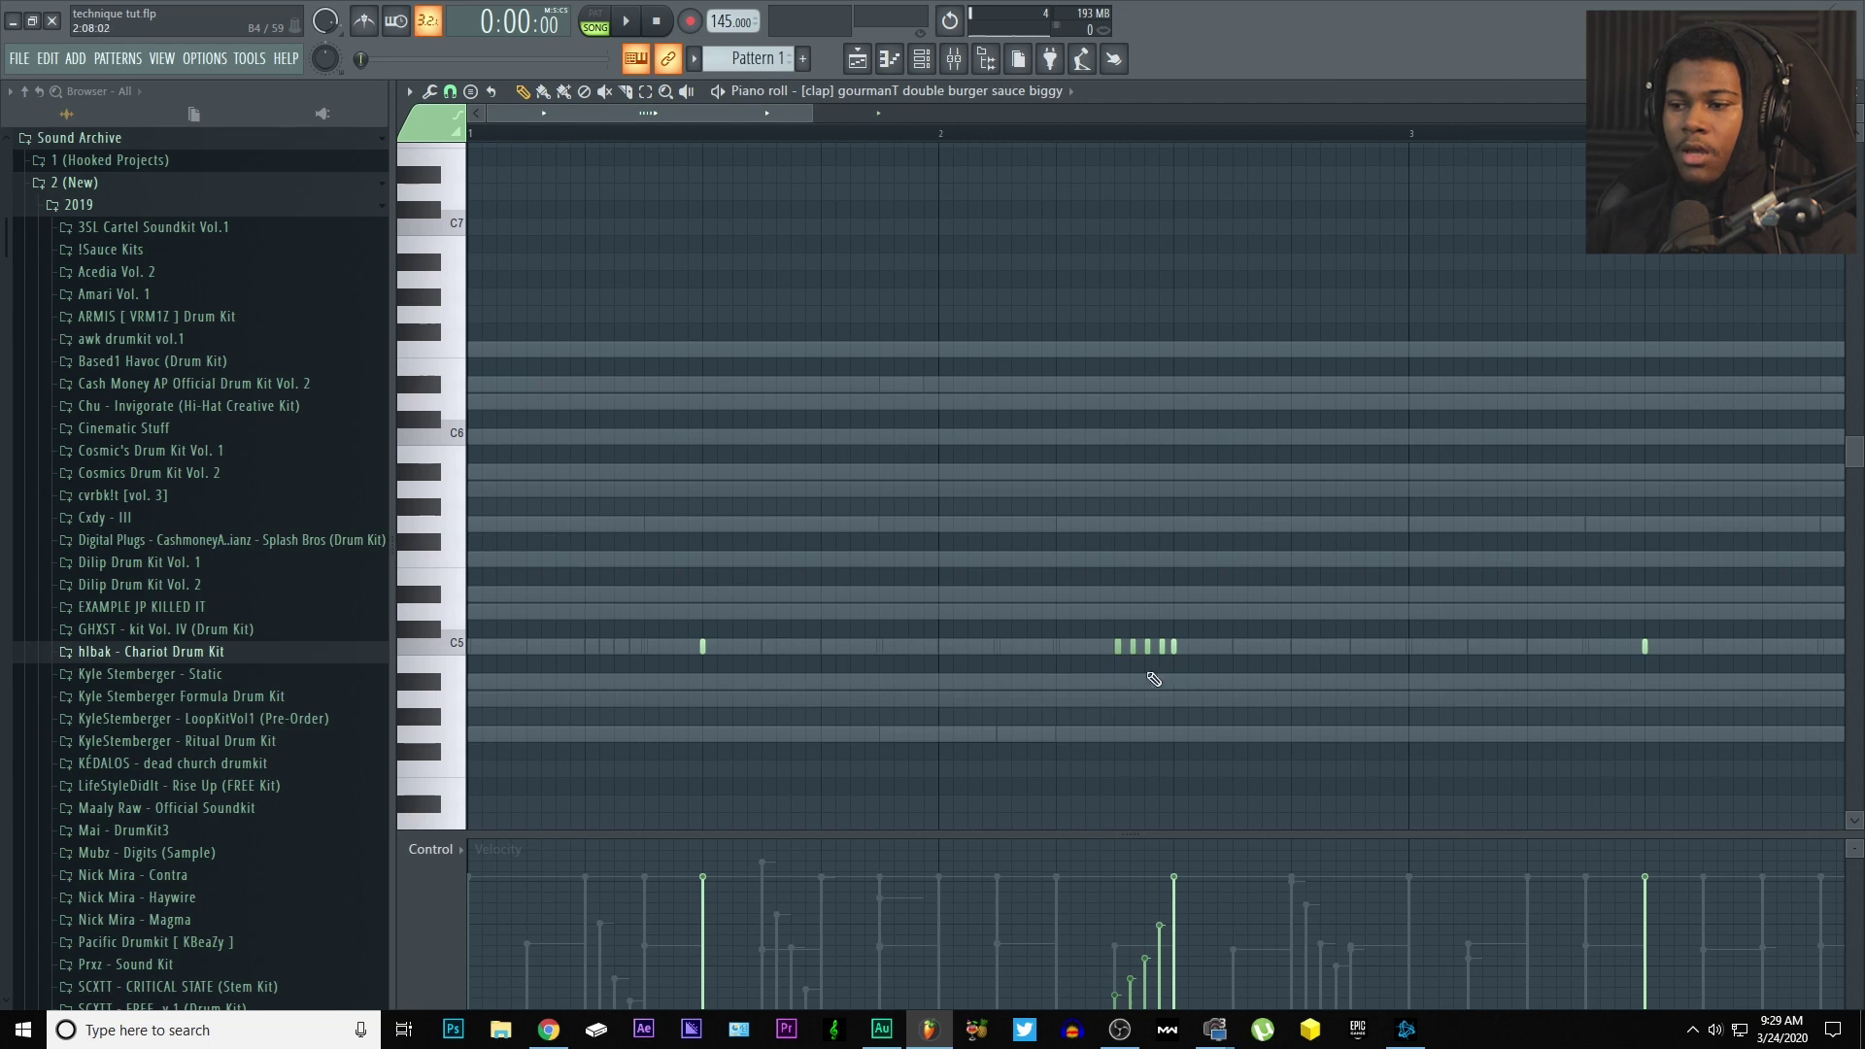
pyautogui.press('space')
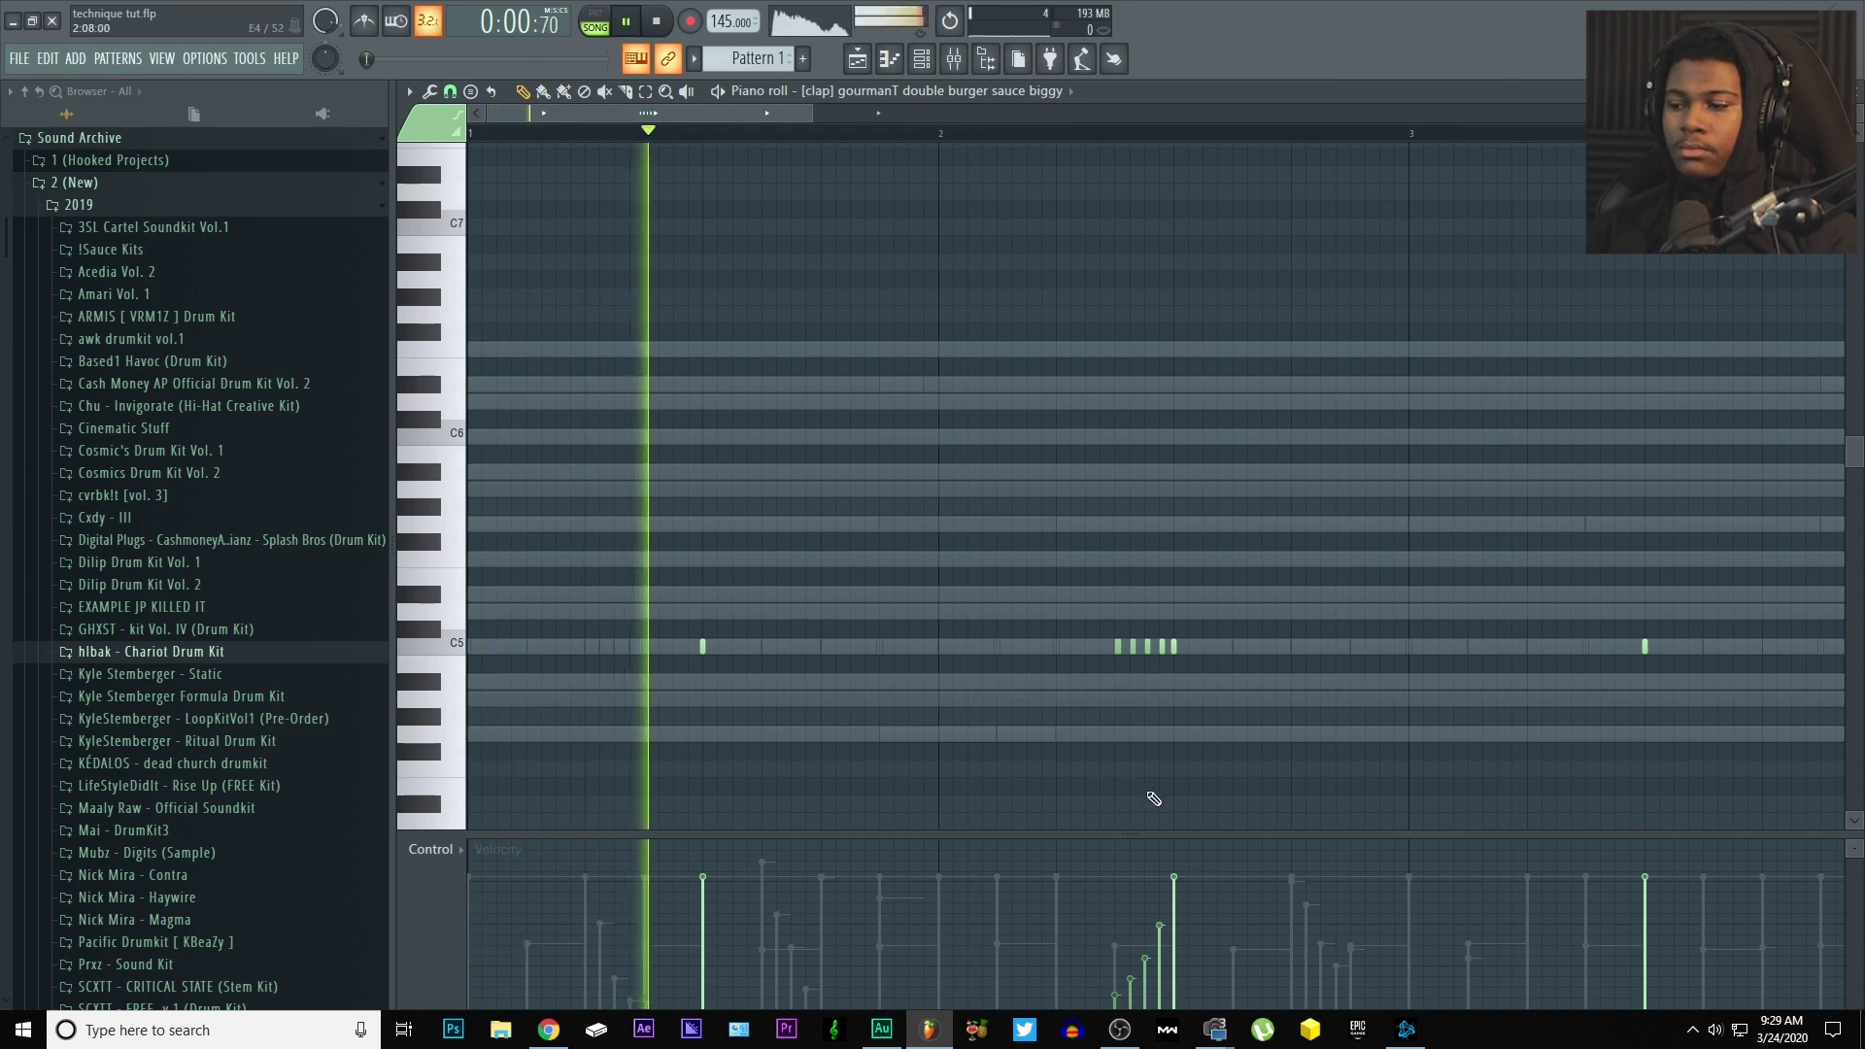
pyautogui.scroll(-2, 1214, 564)
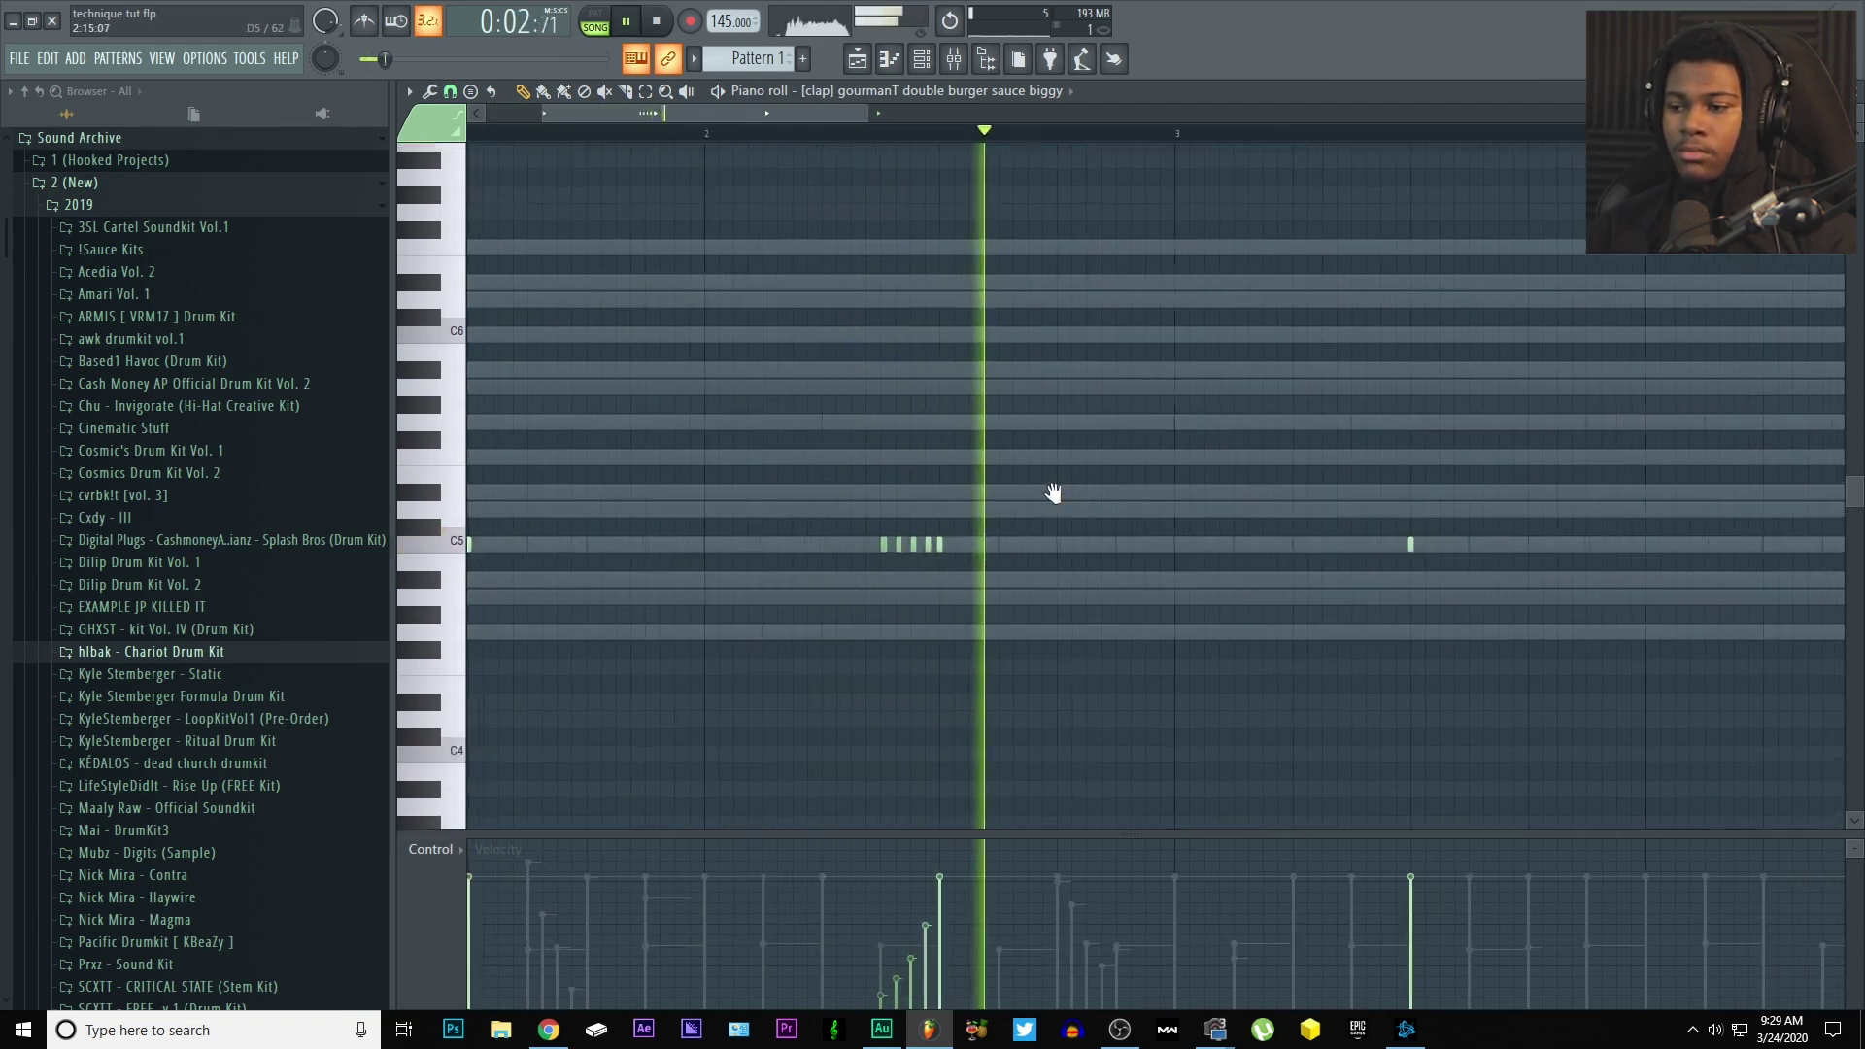
pyautogui.press('space')
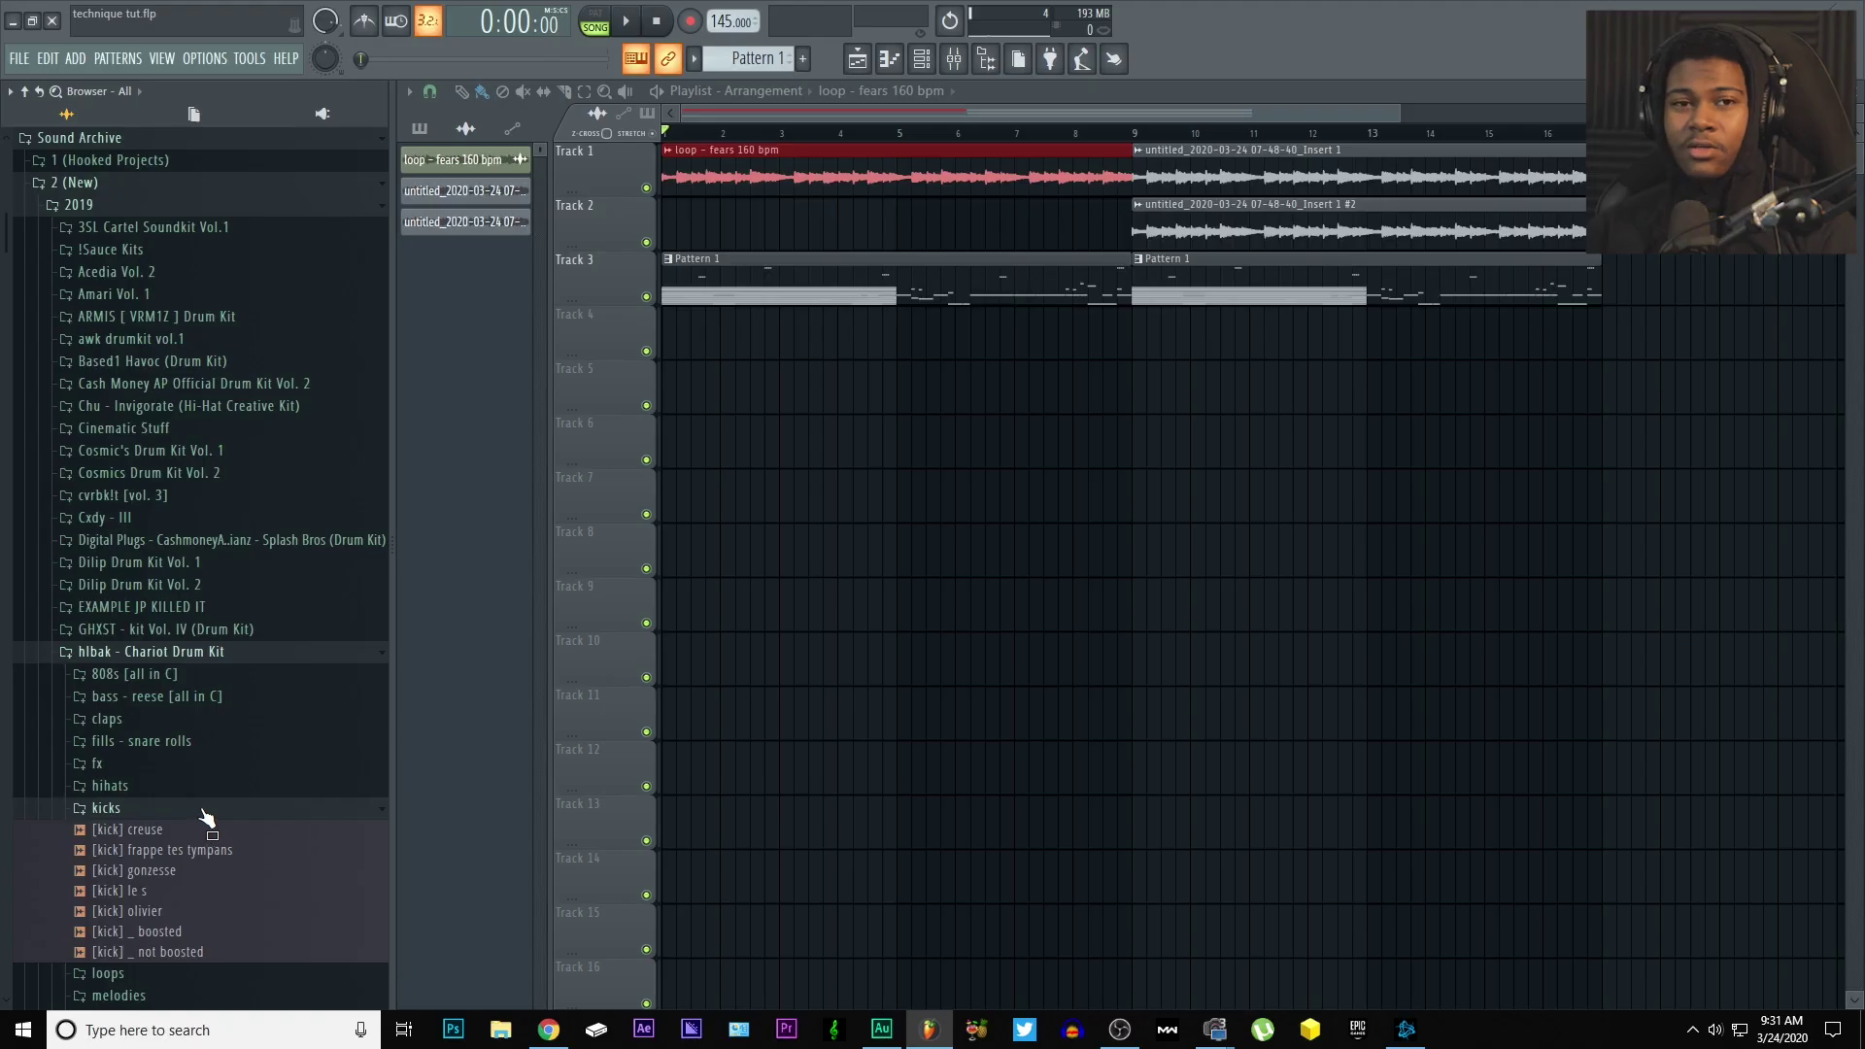
# - Set the source tempo of the acog fill 150 sample to 150 BPM in its time-stretching settings
pyautogui.click(202, 810)
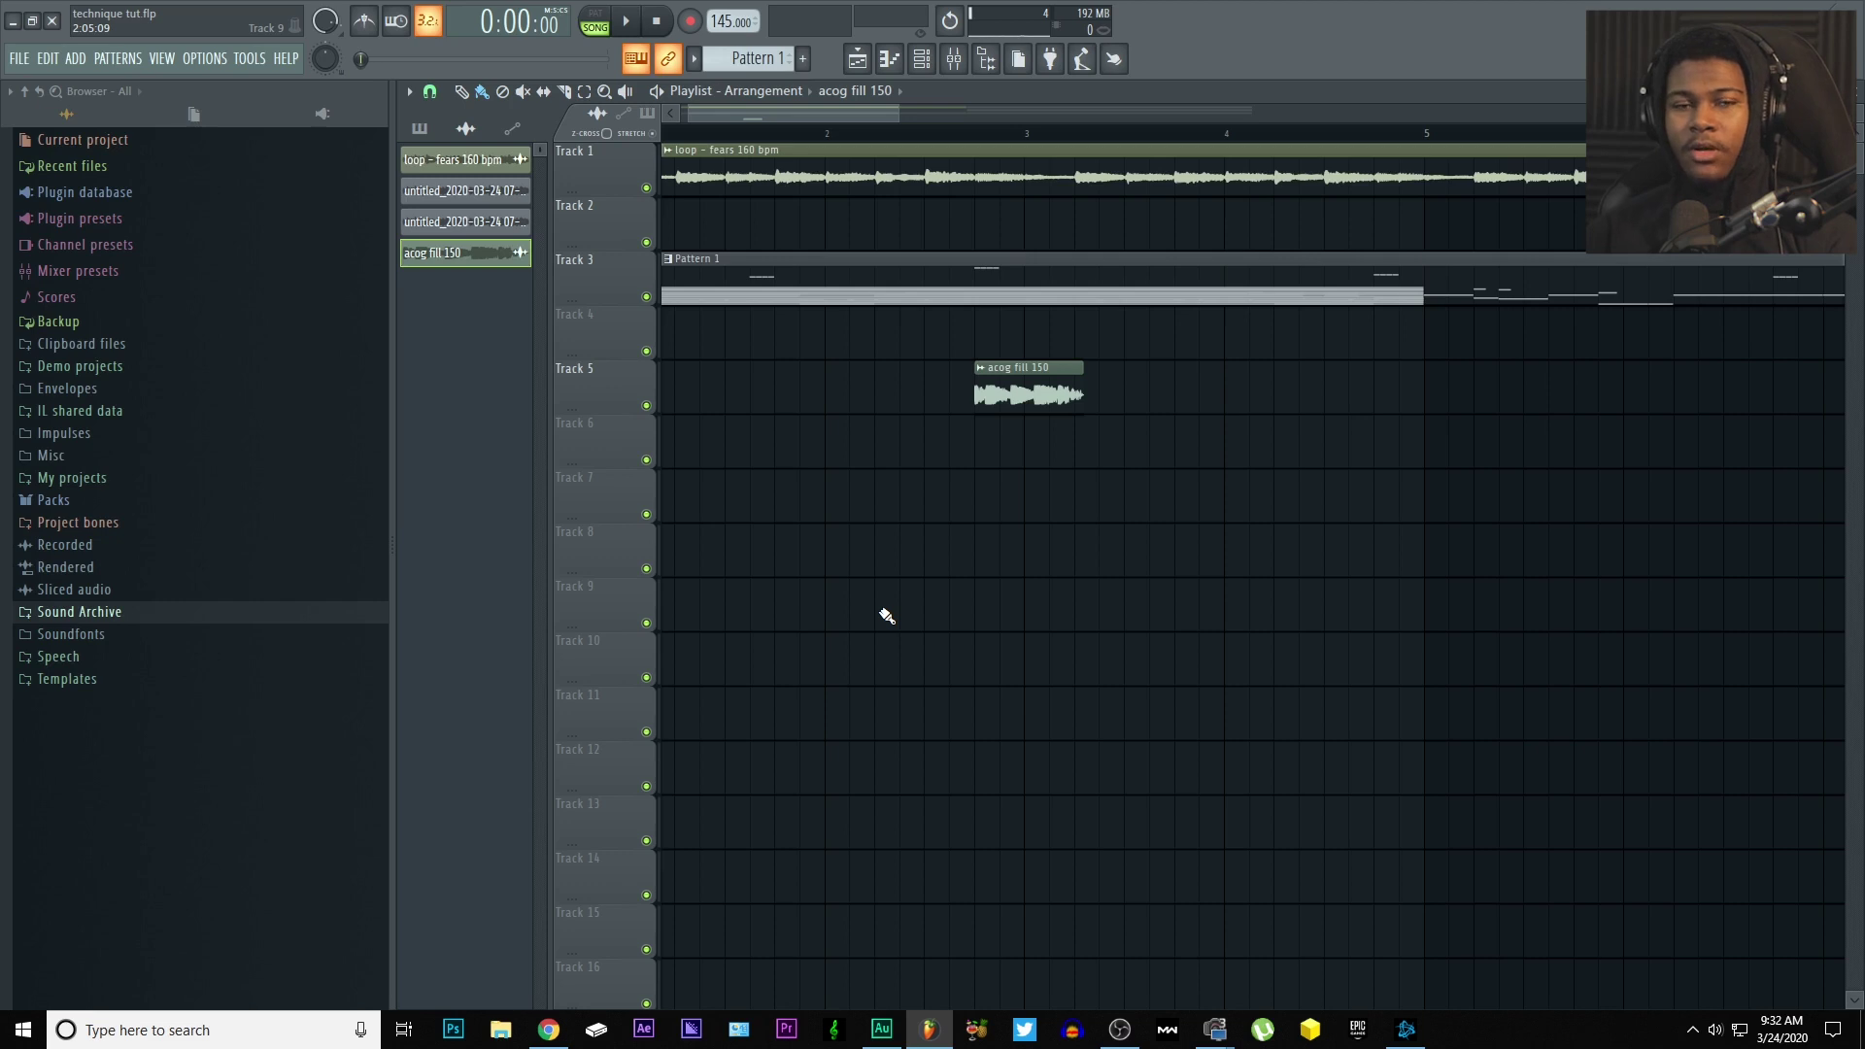
pyautogui.doubleClick(981, 390)
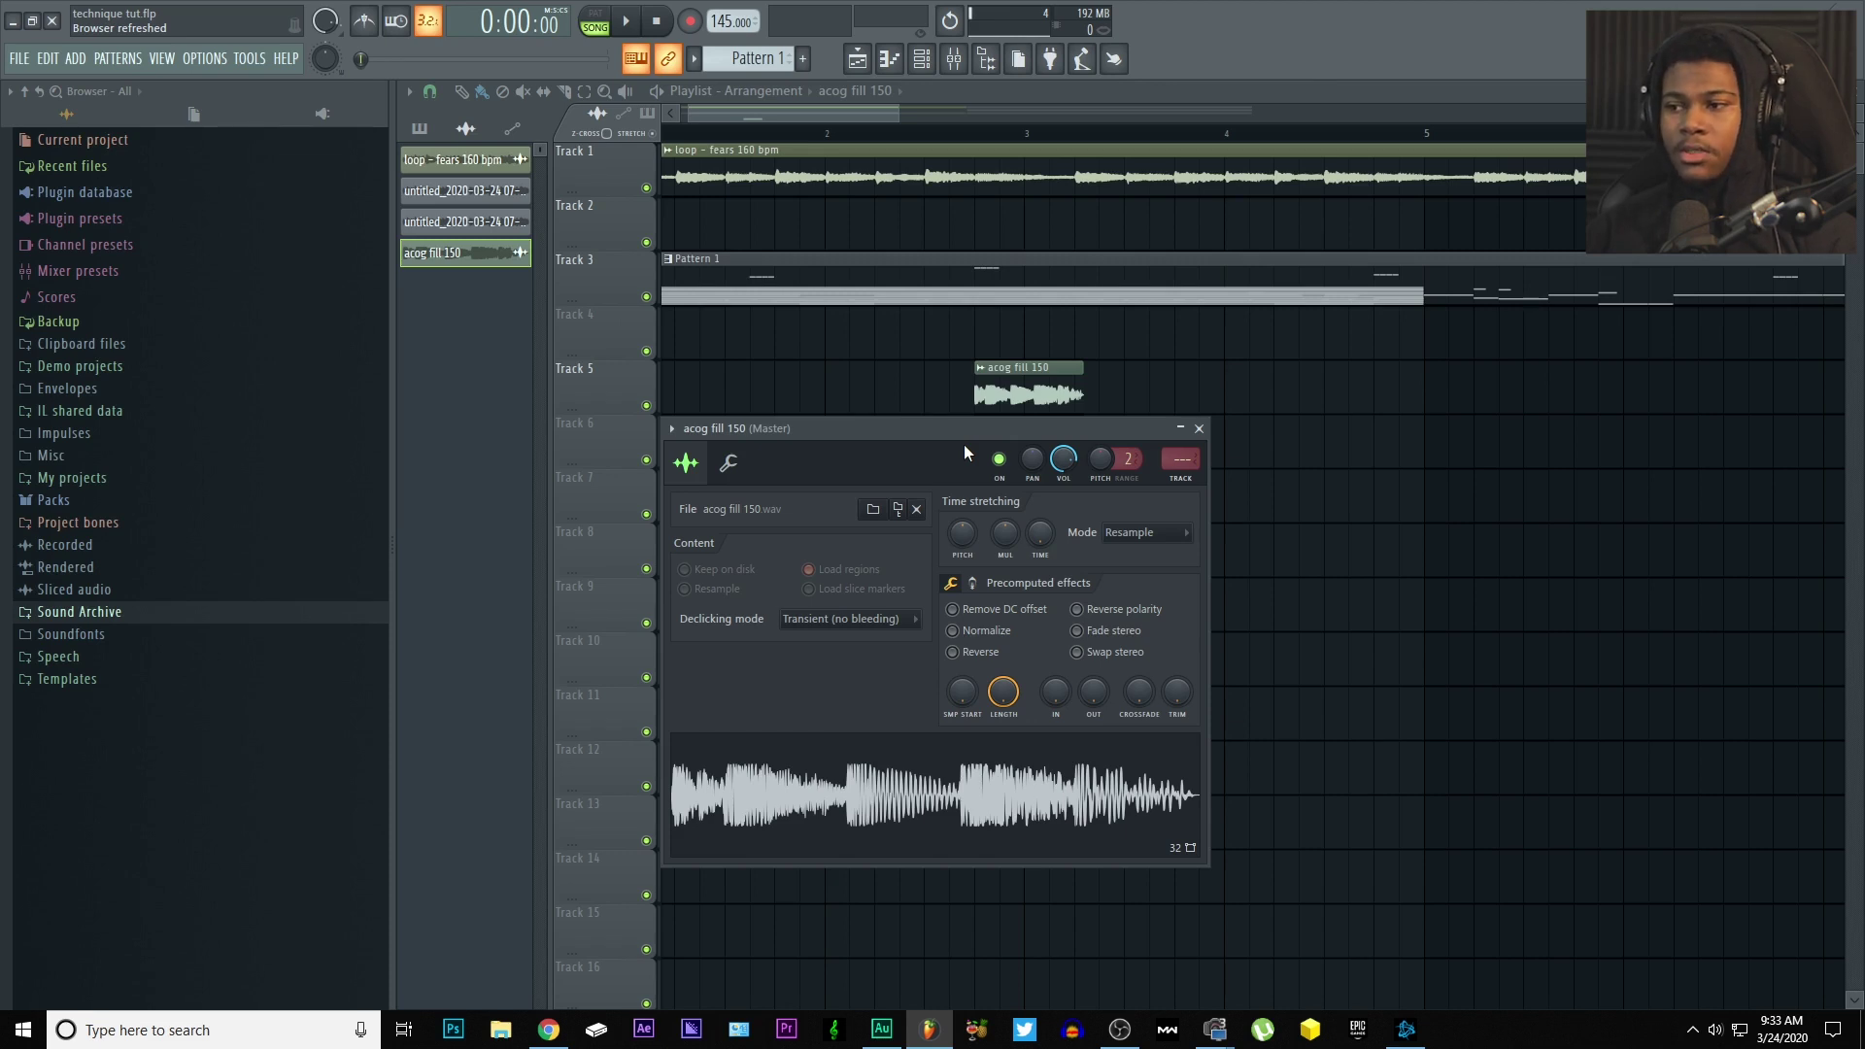
pyautogui.moveTo(968, 428); pyautogui.dragTo(944, 424)
pyautogui.rightClick(1016, 529)
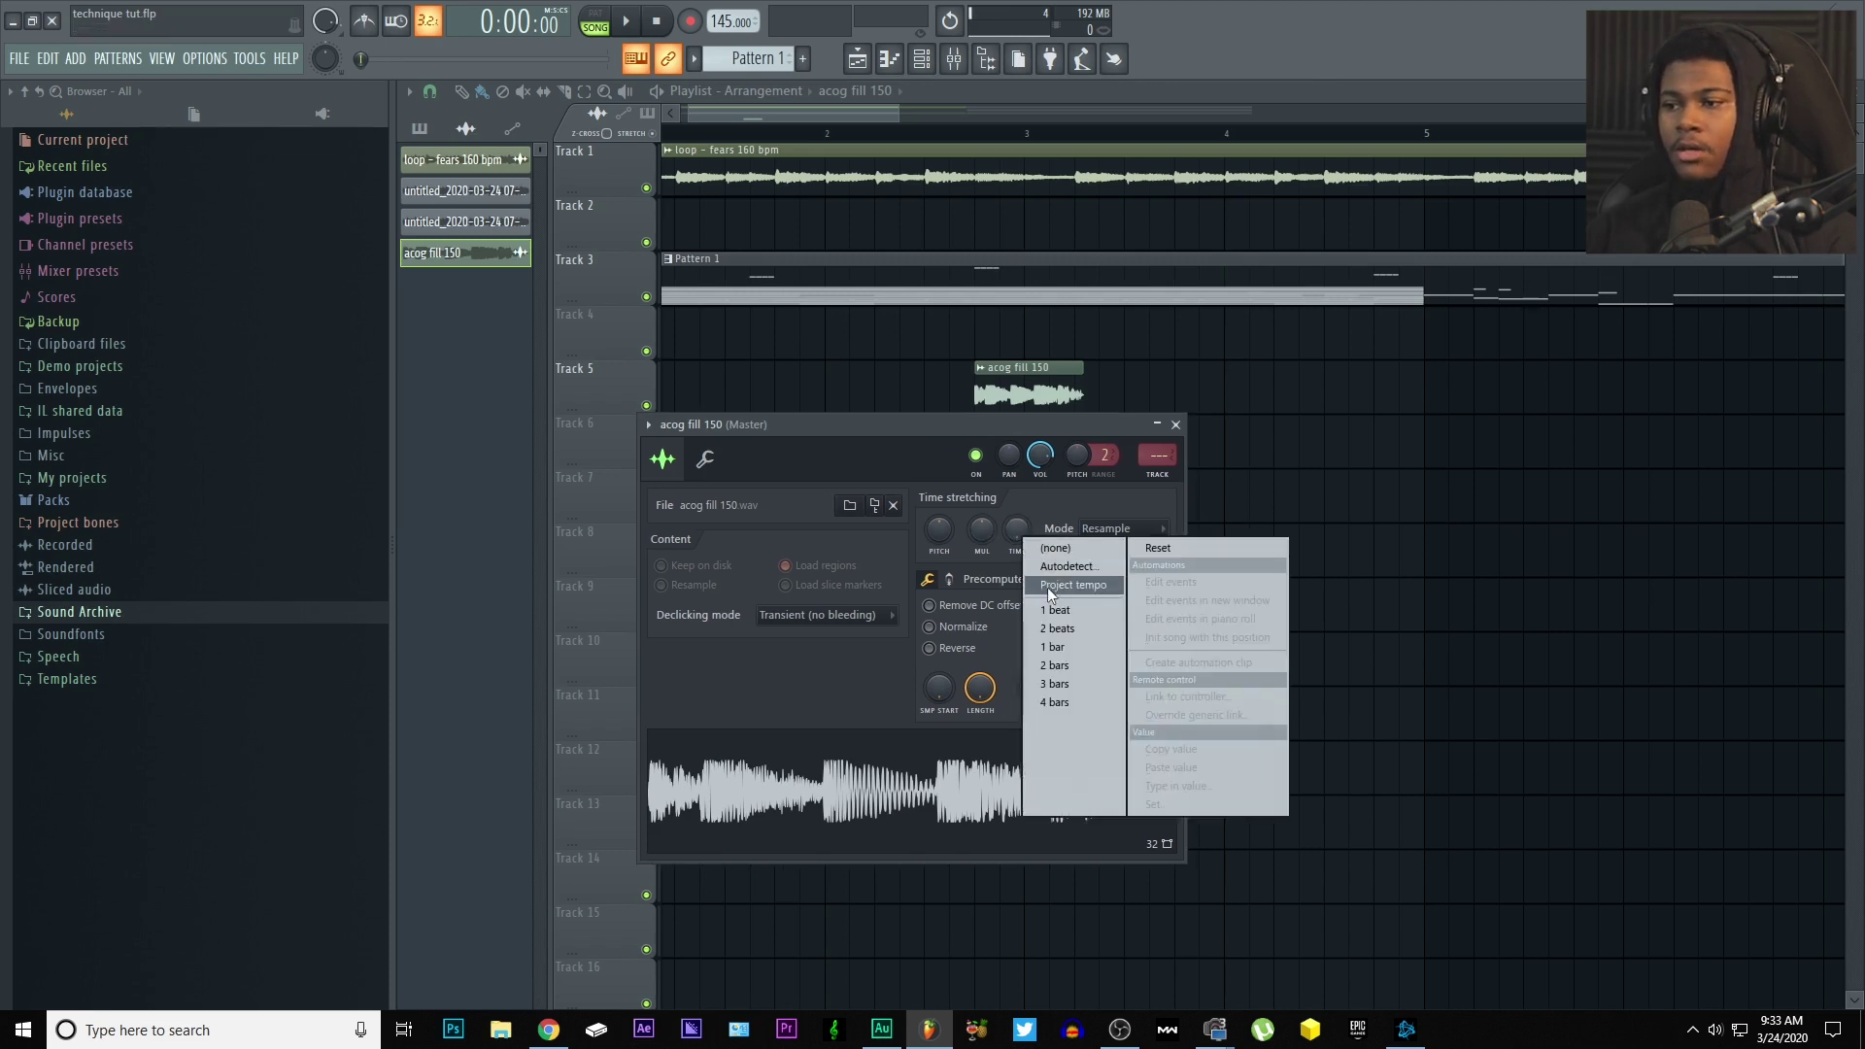
pyautogui.click(1056, 569)
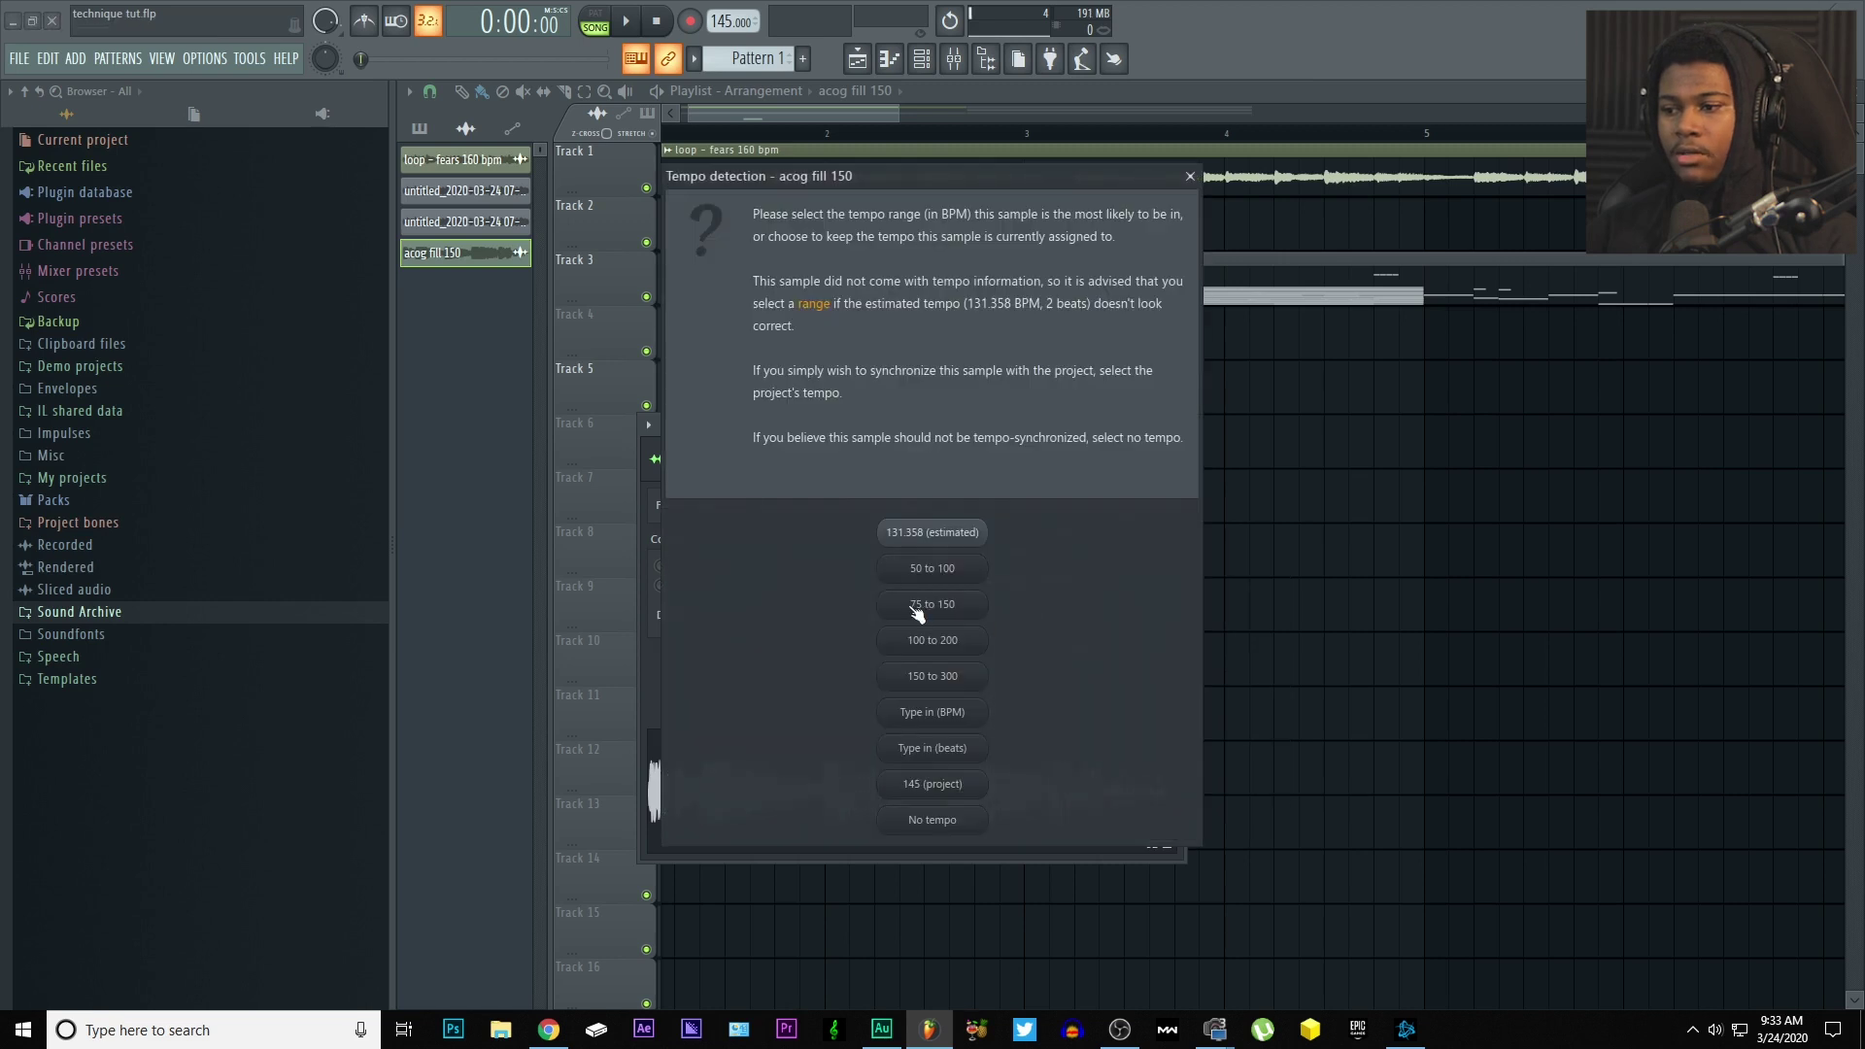
pyautogui.click(939, 717)
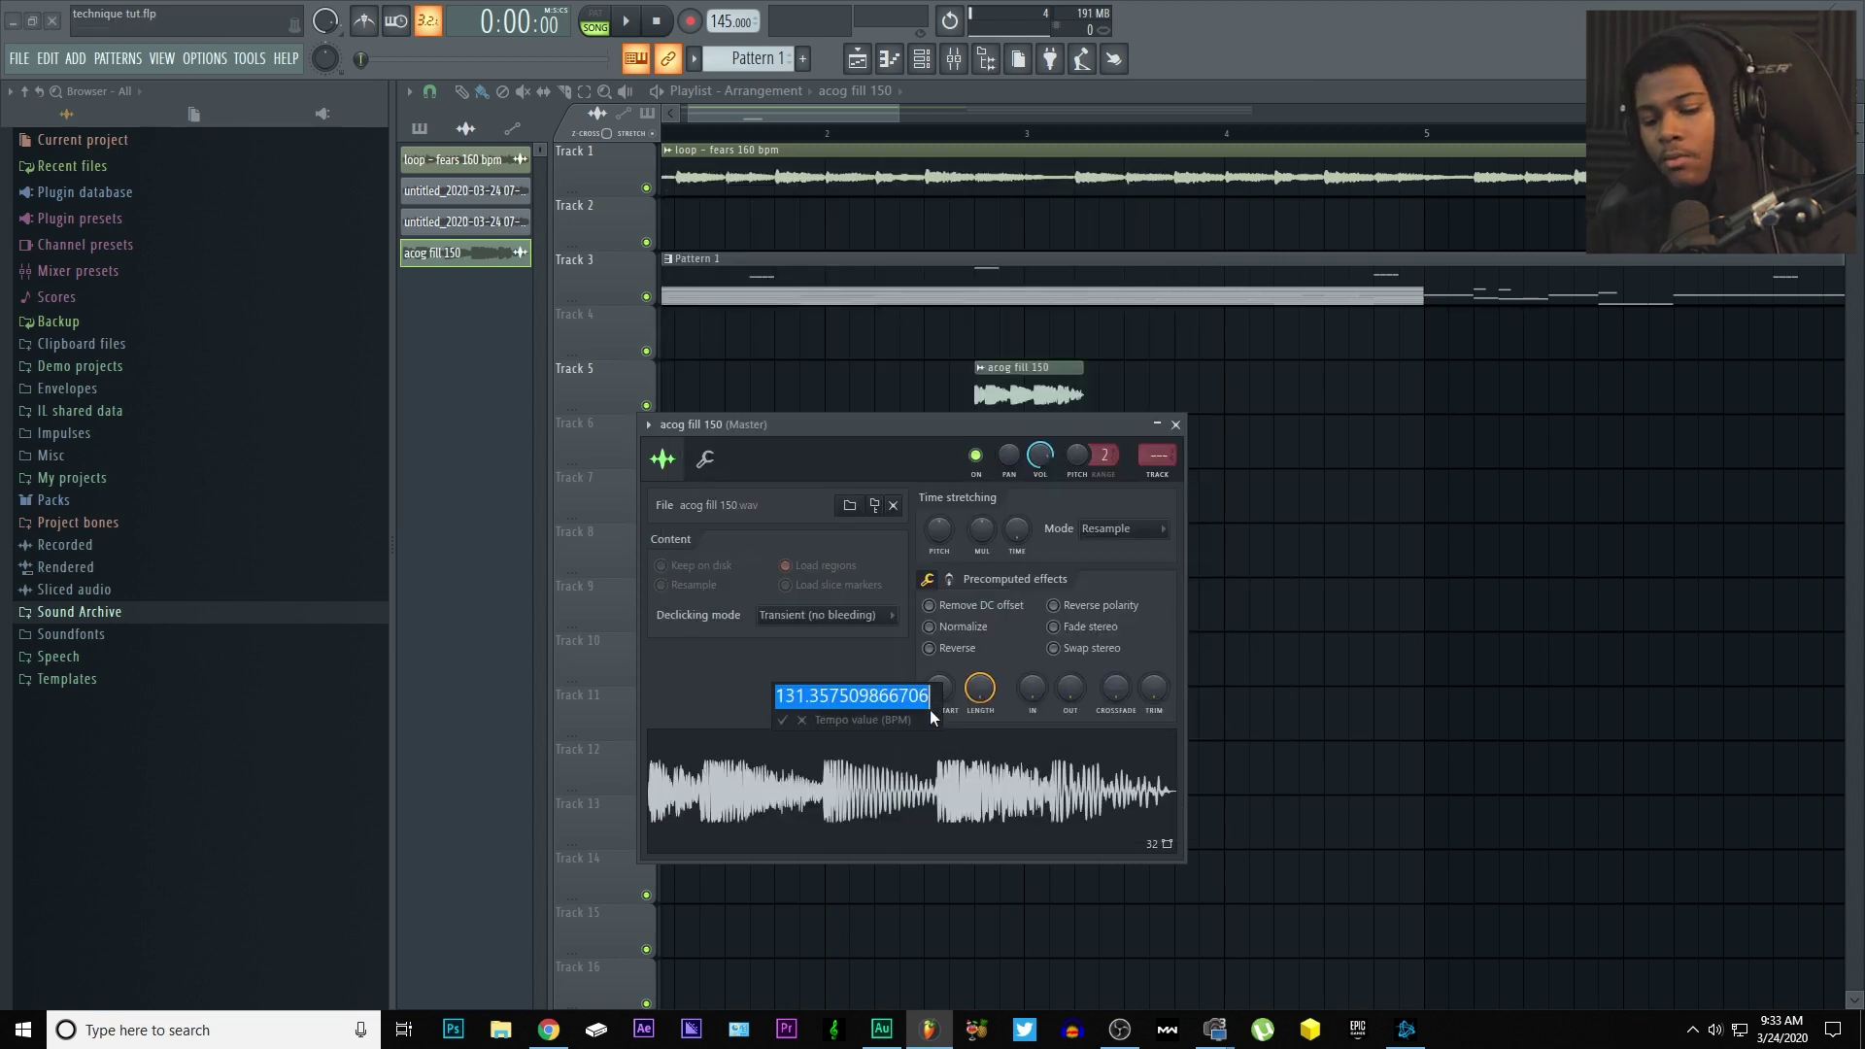
pyautogui.write('150')
pyautogui.press('Return')
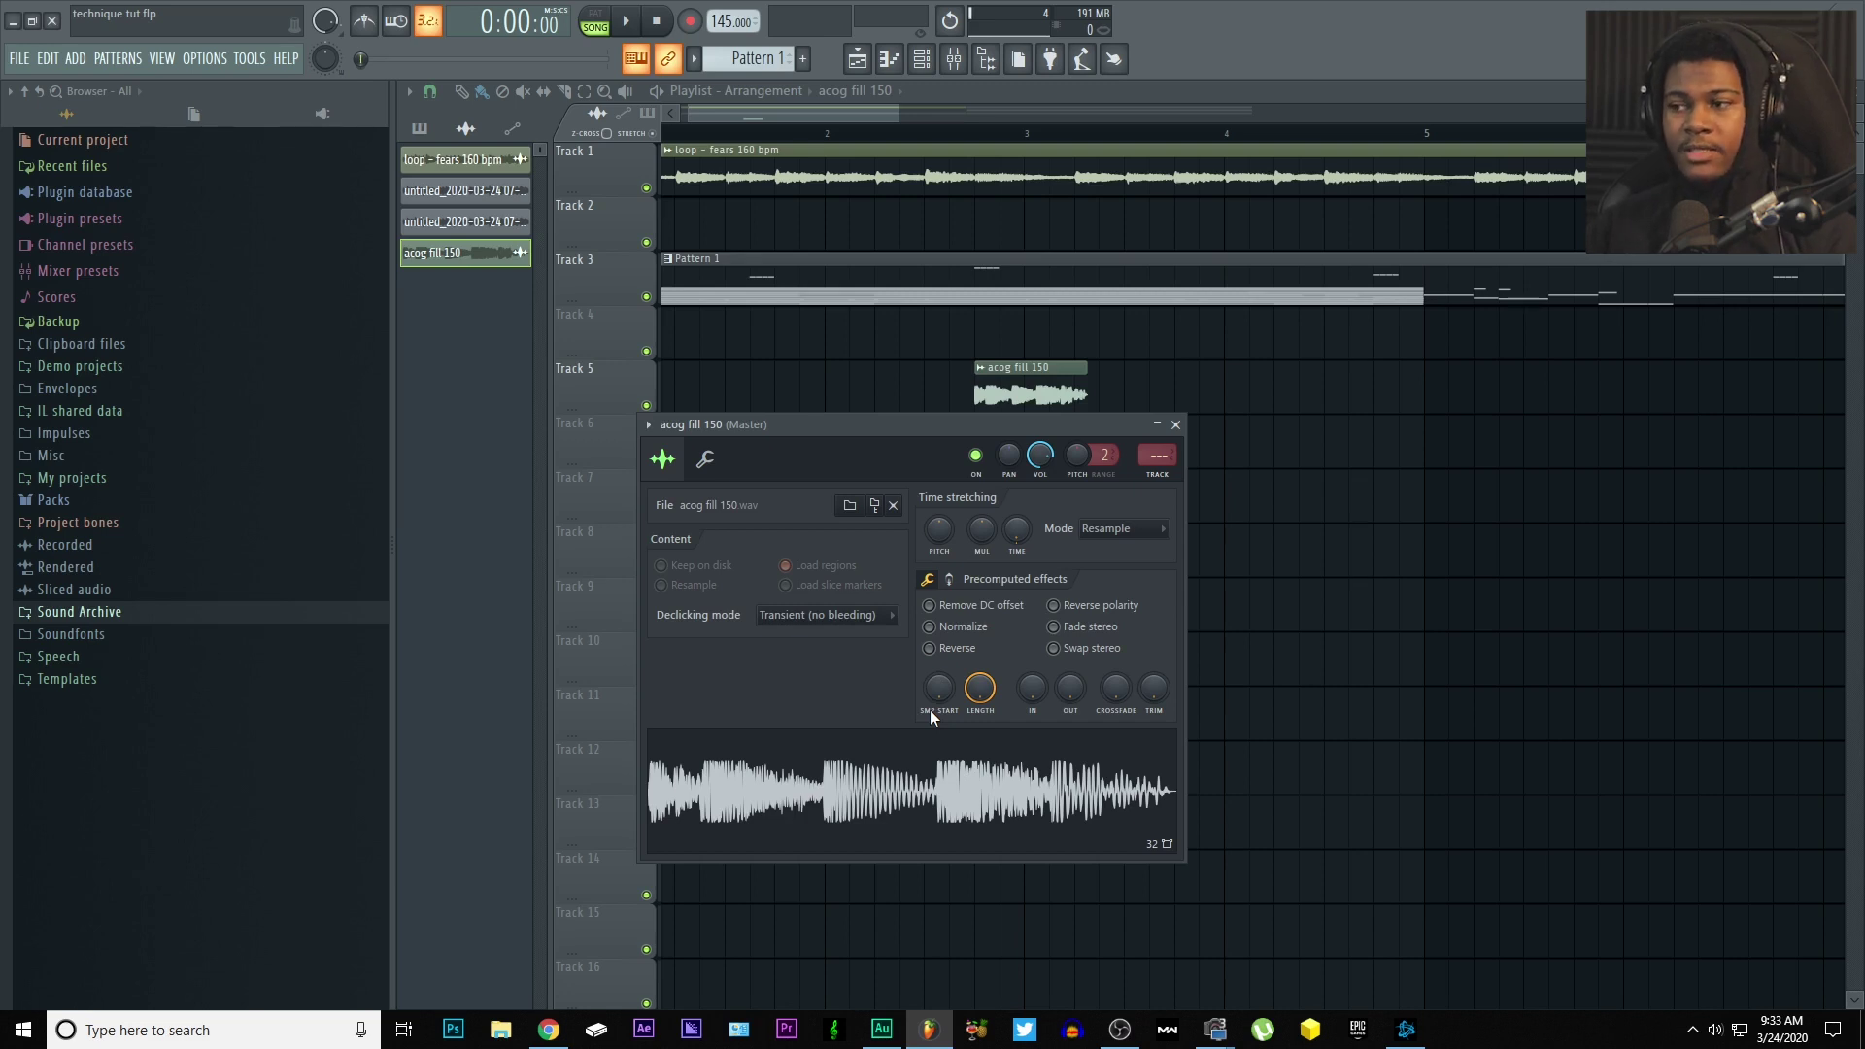
pyautogui.moveTo(777, 424); pyautogui.dragTo(746, 457)
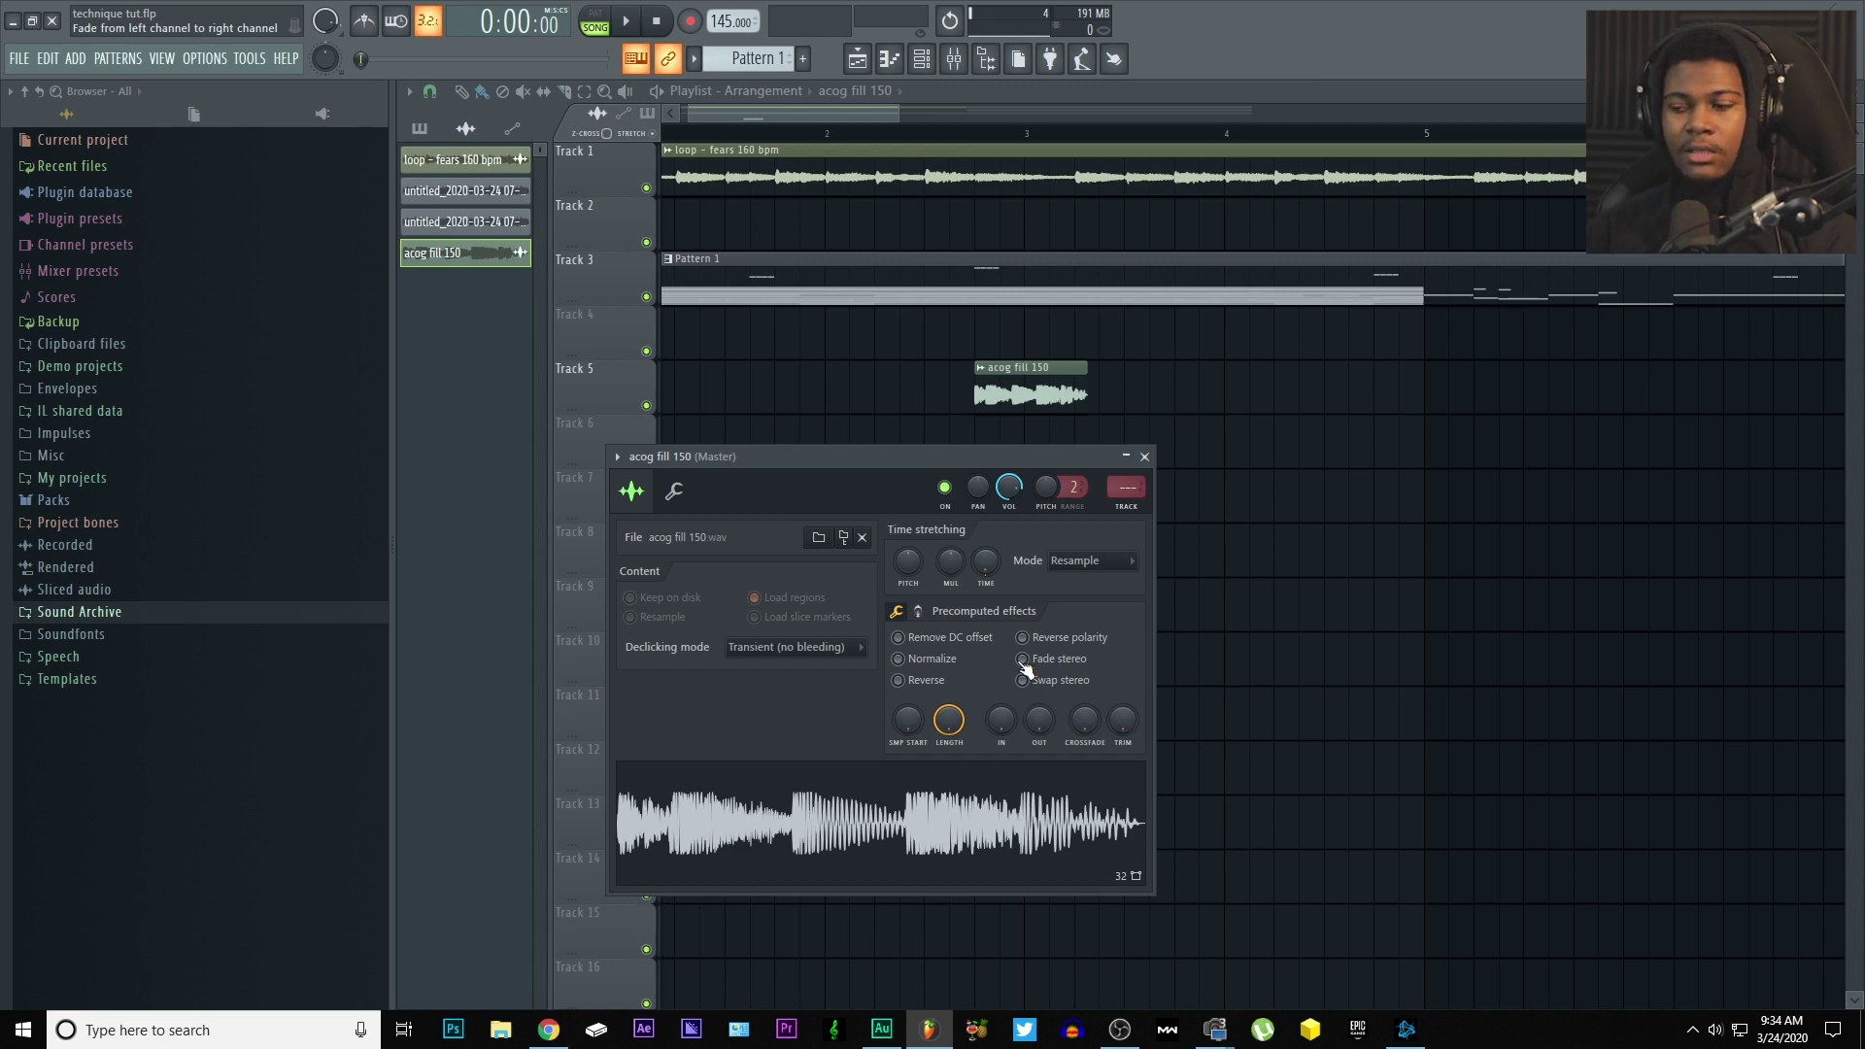
pyautogui.click(1022, 660)
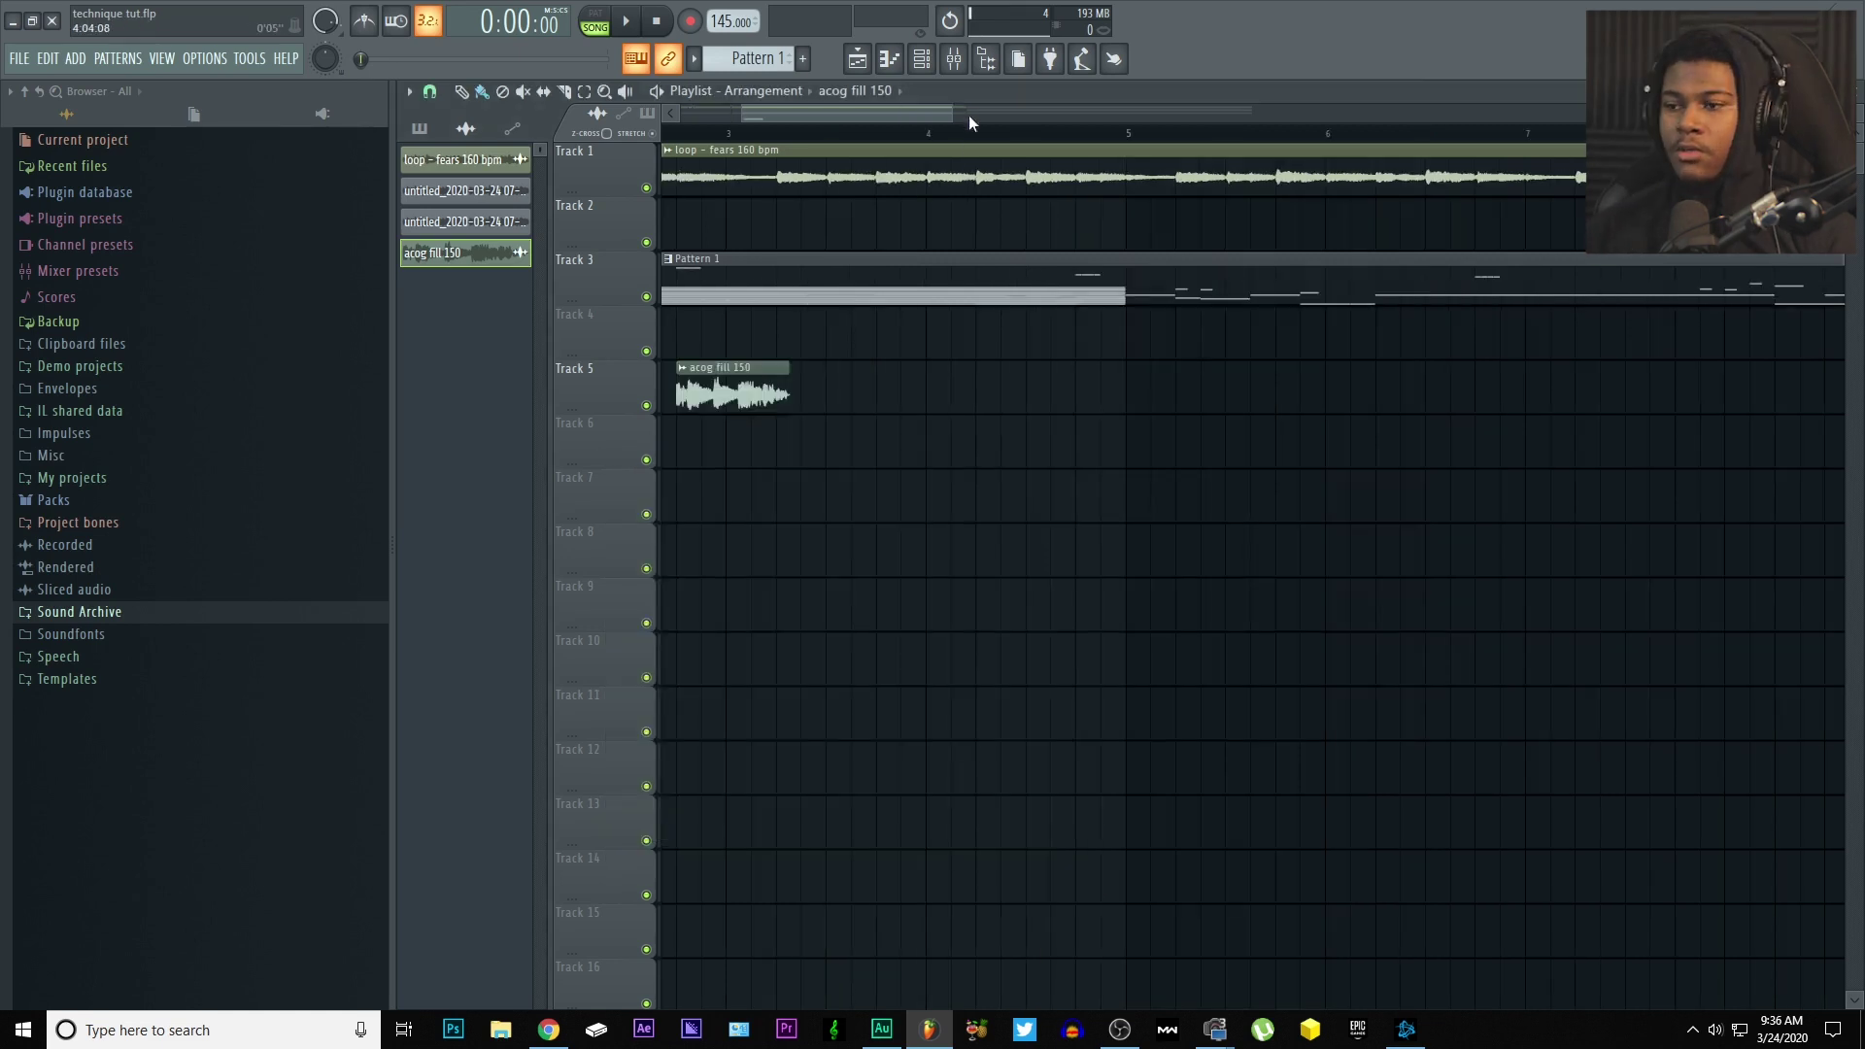
# - Move the acog fill 150 clip on Track 5 to the start of bar 4 and audition it with the beat
pyautogui.moveTo(957, 113); pyautogui.dragTo(790, 133)
pyautogui.moveTo(874, 396); pyautogui.dragTo(1220, 412)
pyautogui.hscroll(5, 1030, 597)
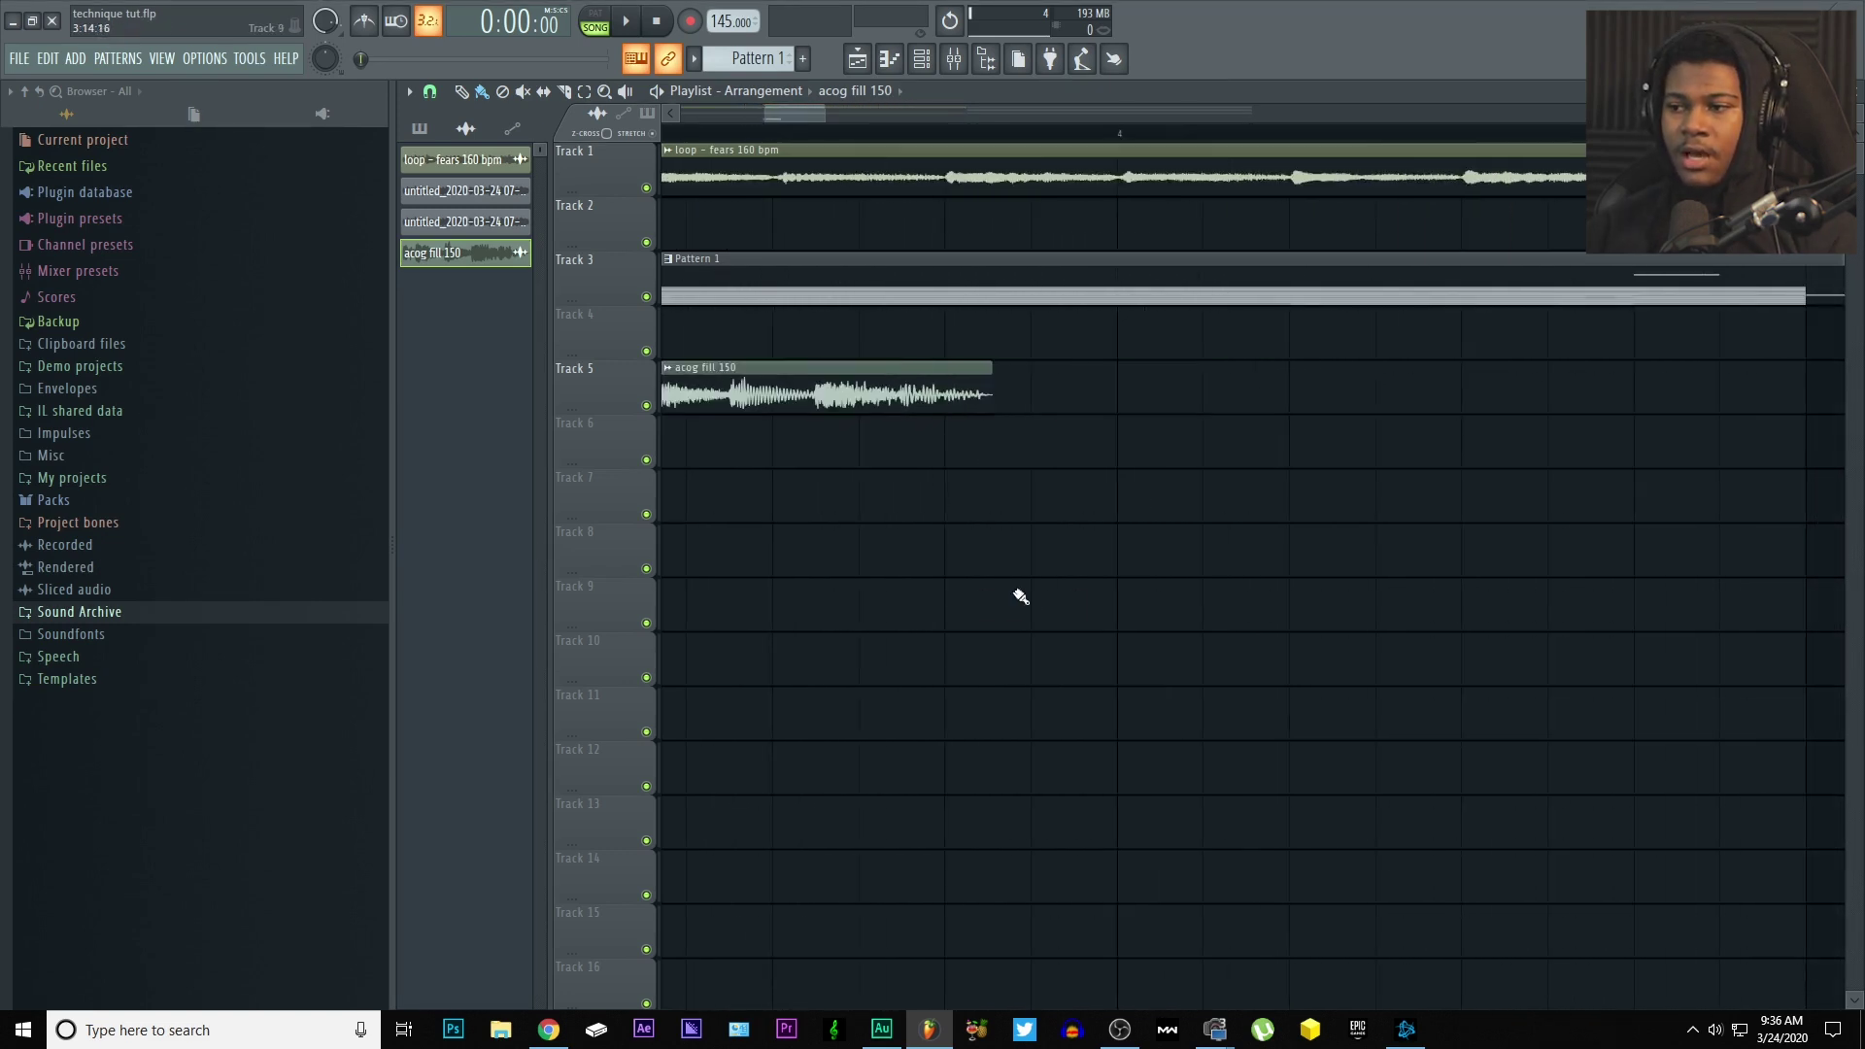
pyautogui.moveTo(822, 397); pyautogui.dragTo(1316, 402)
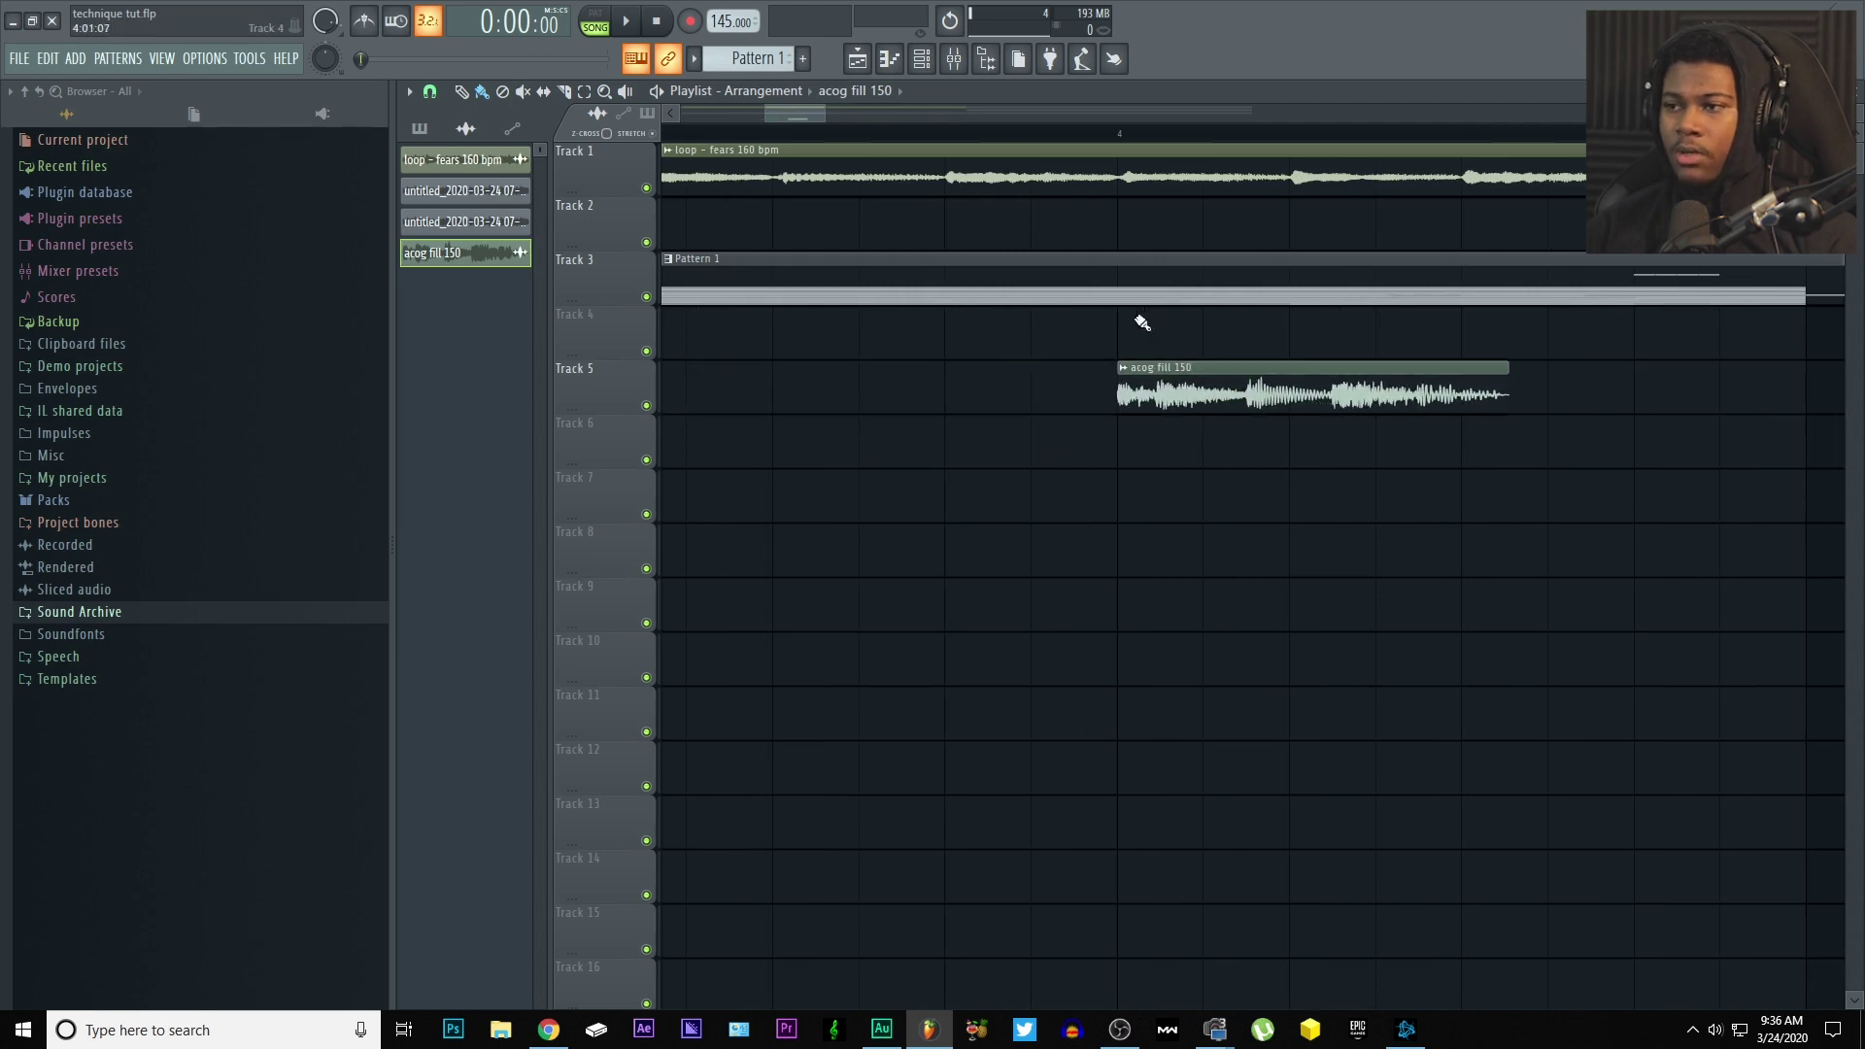
pyautogui.moveTo(827, 114); pyautogui.dragTo(956, 117)
pyautogui.press('space')
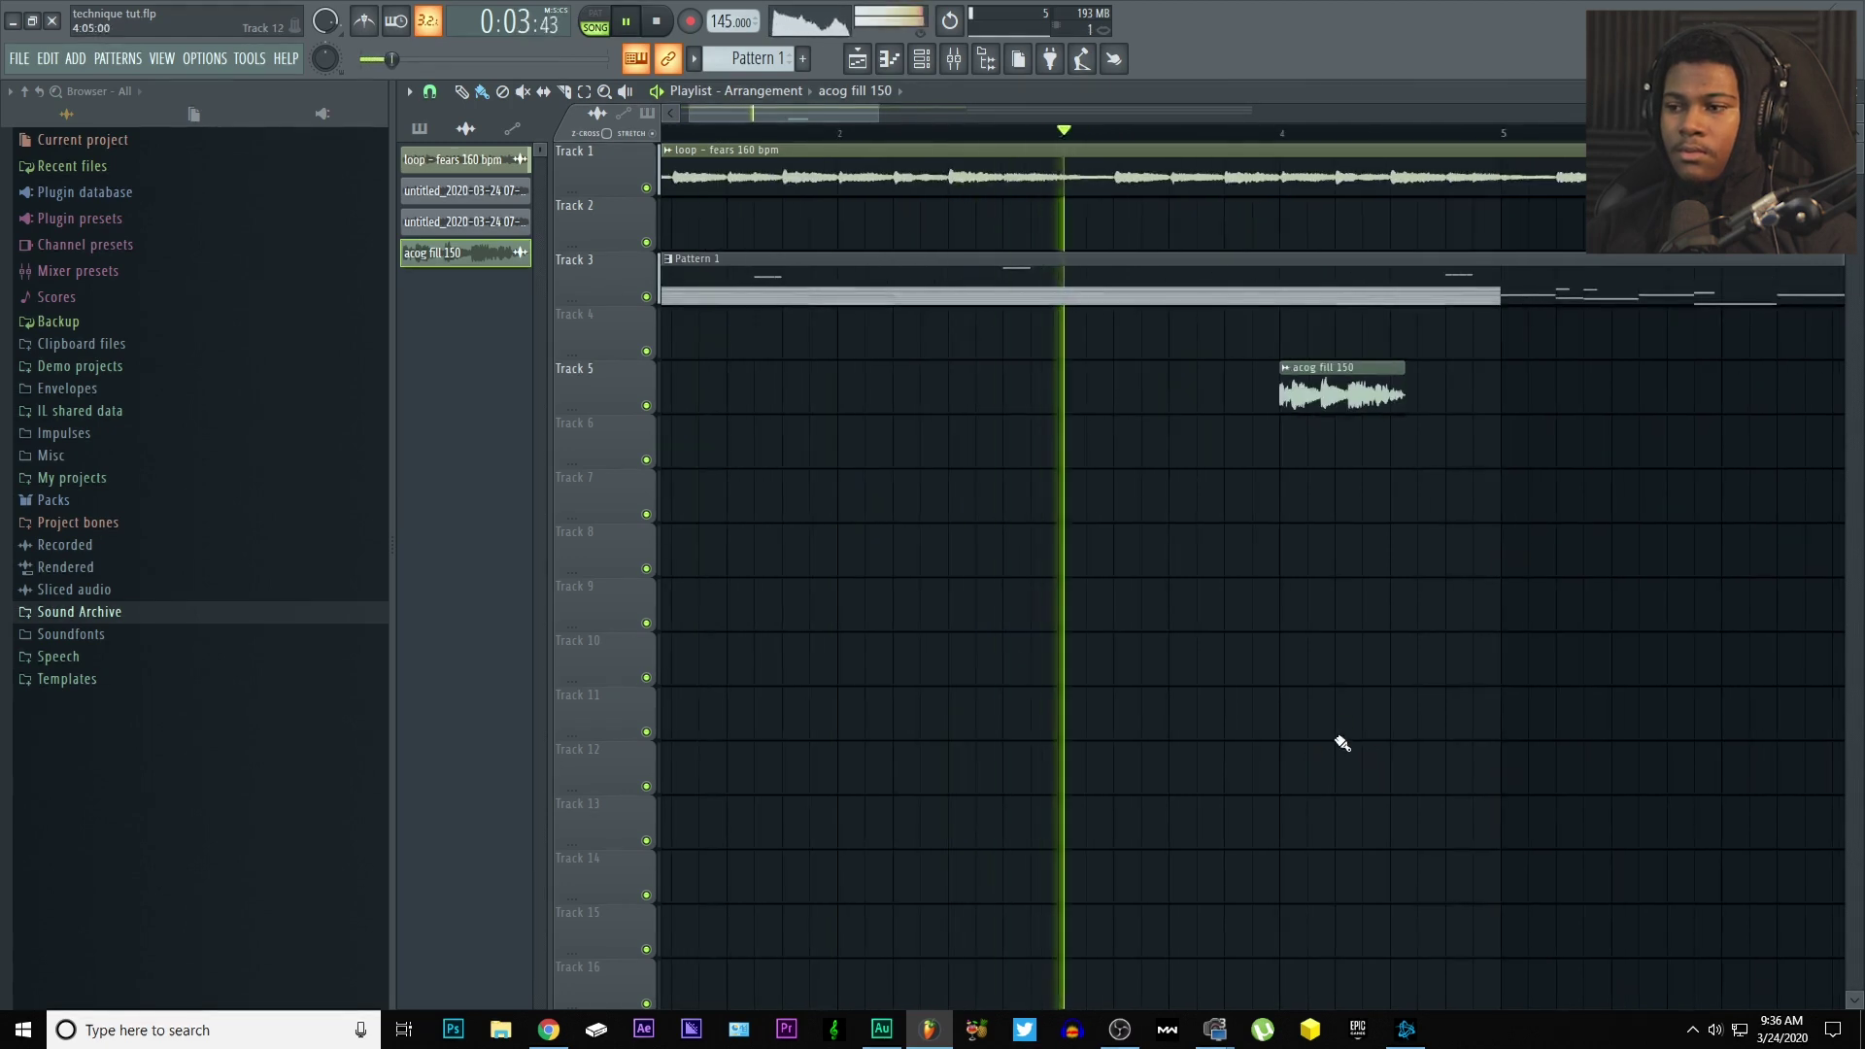
pyautogui.scroll(-1, 1069, 709)
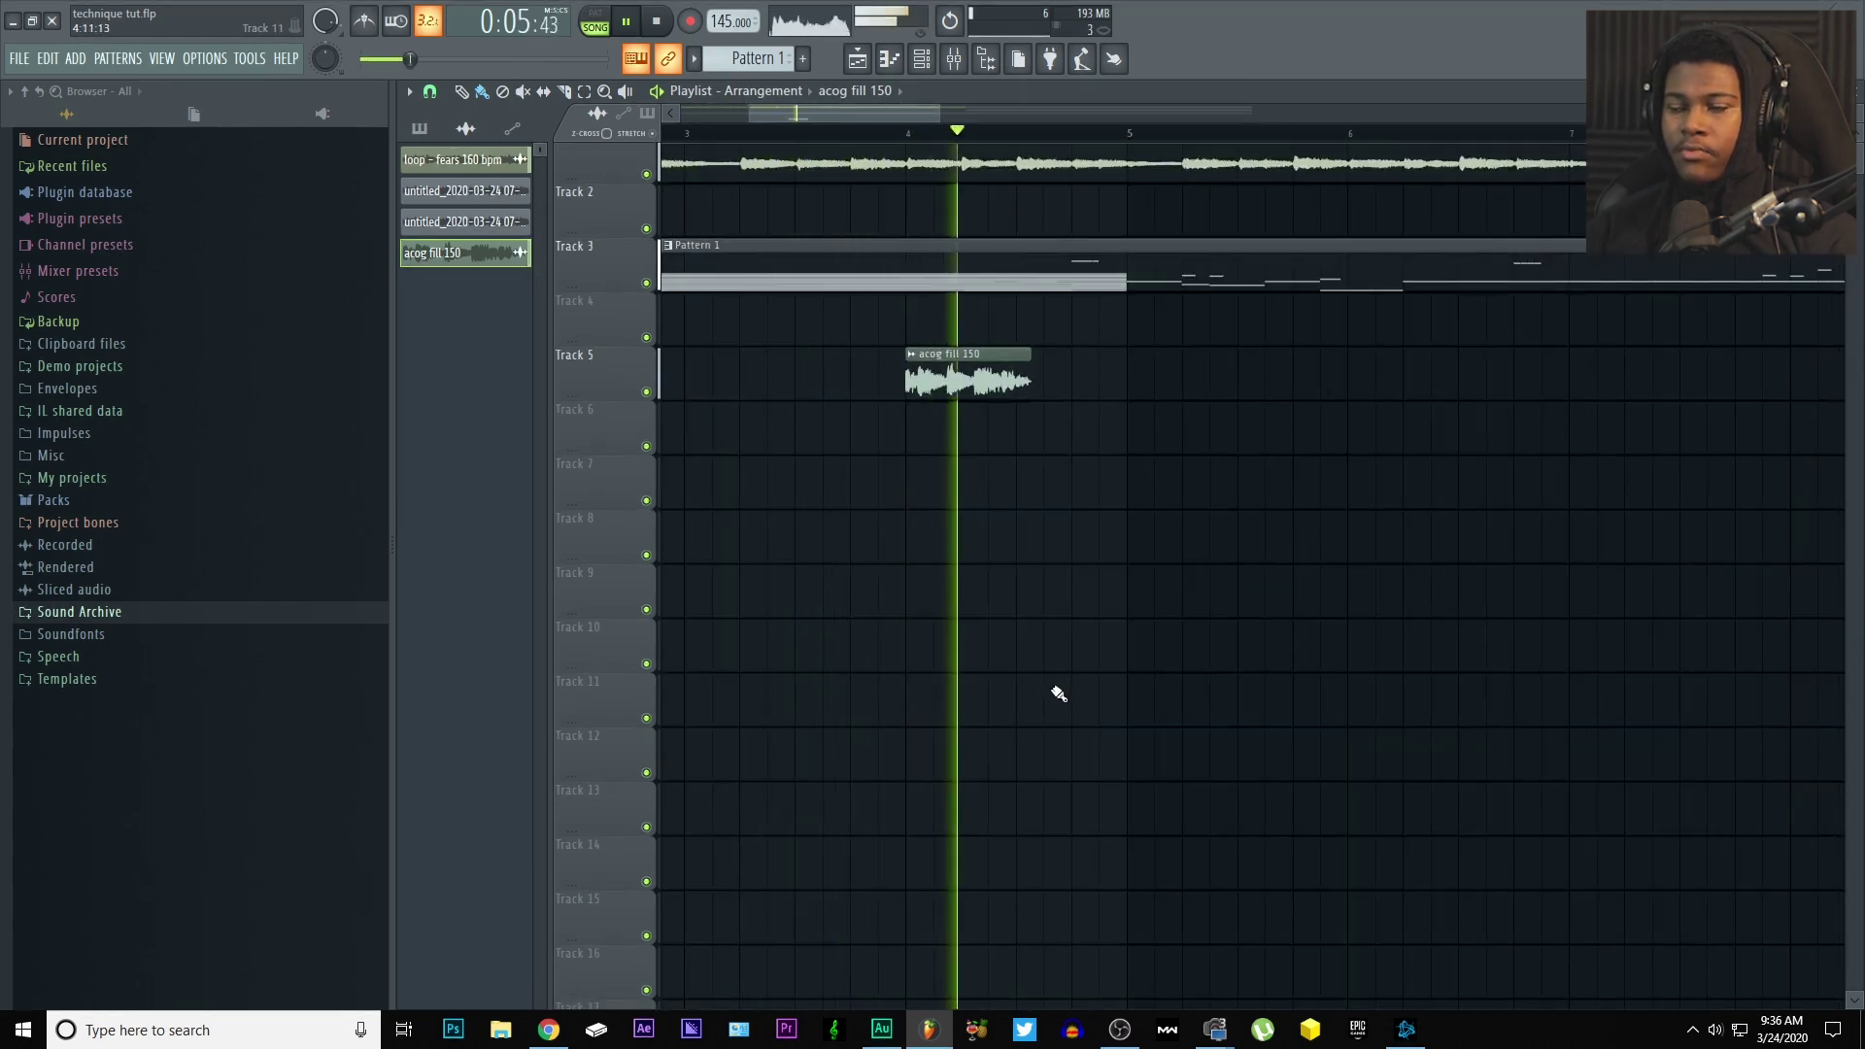
pyautogui.press('space')
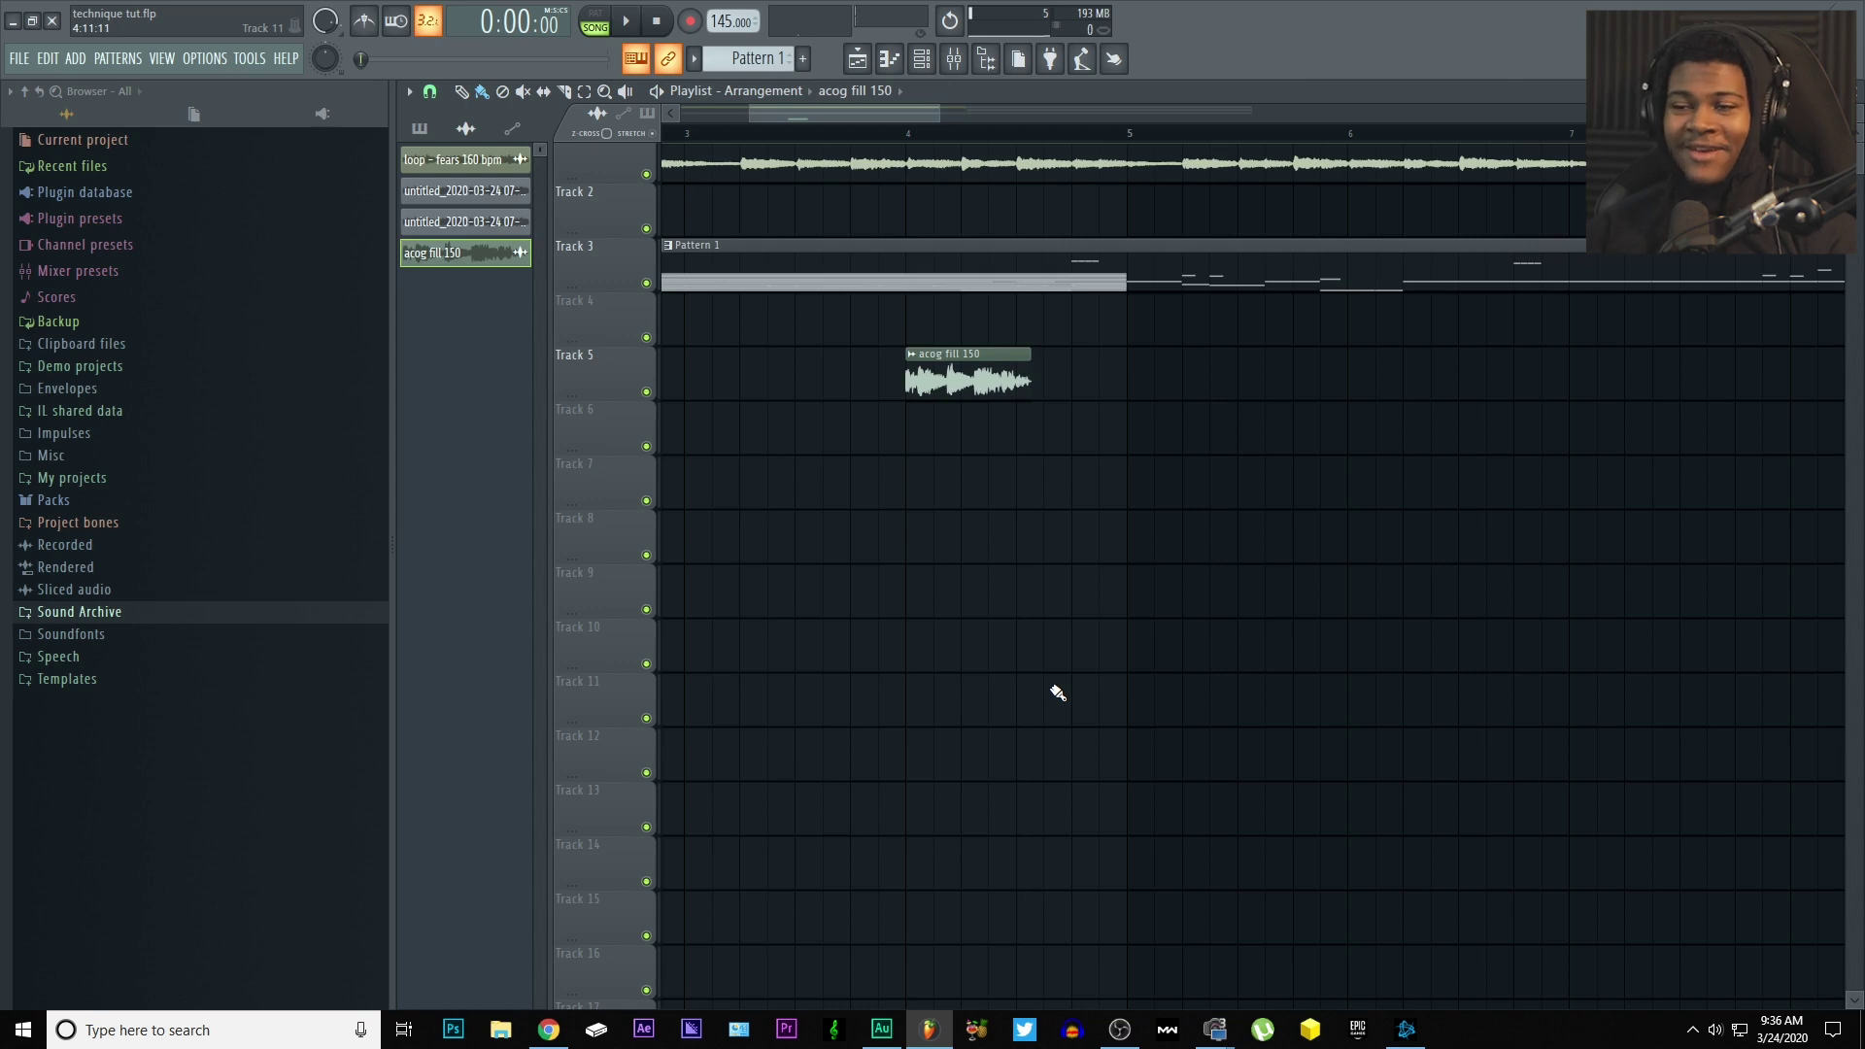
# - Set the playlist's grid snap to 1/4 beat
pyautogui.scroll(3, 1040, 466)
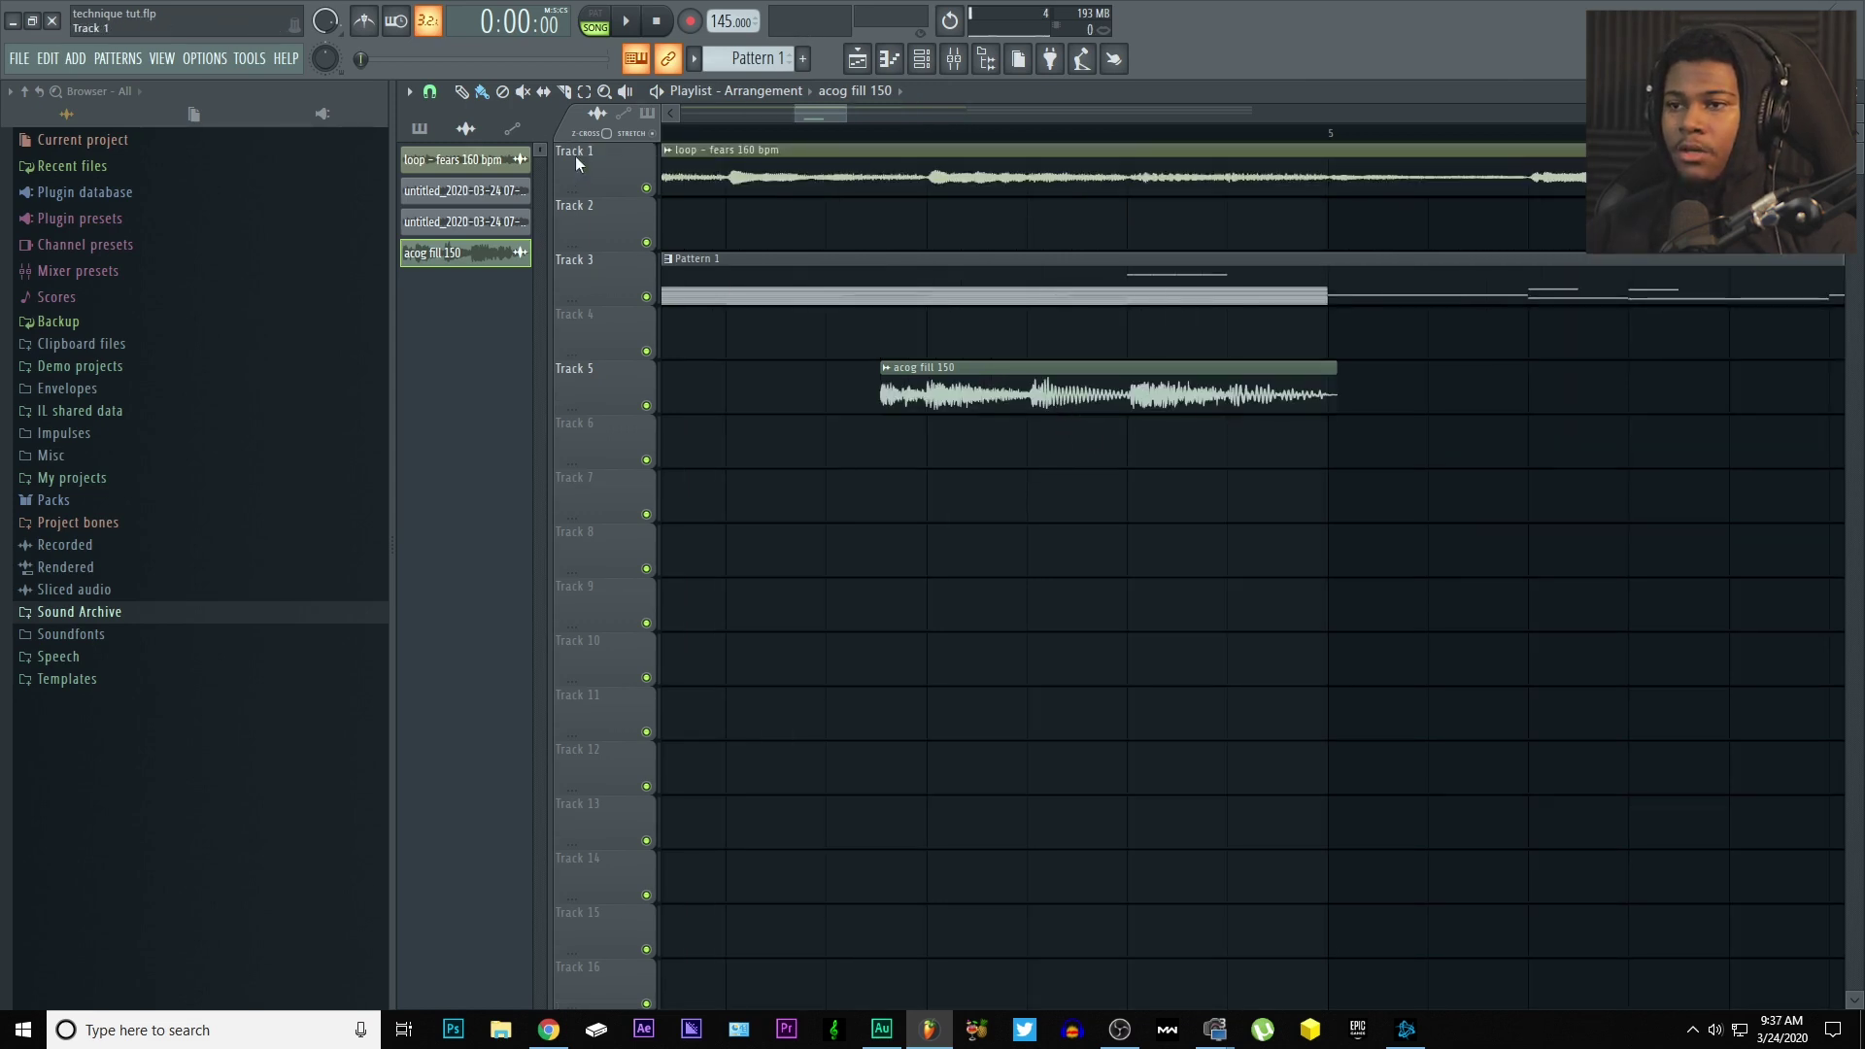
pyautogui.click(430, 90)
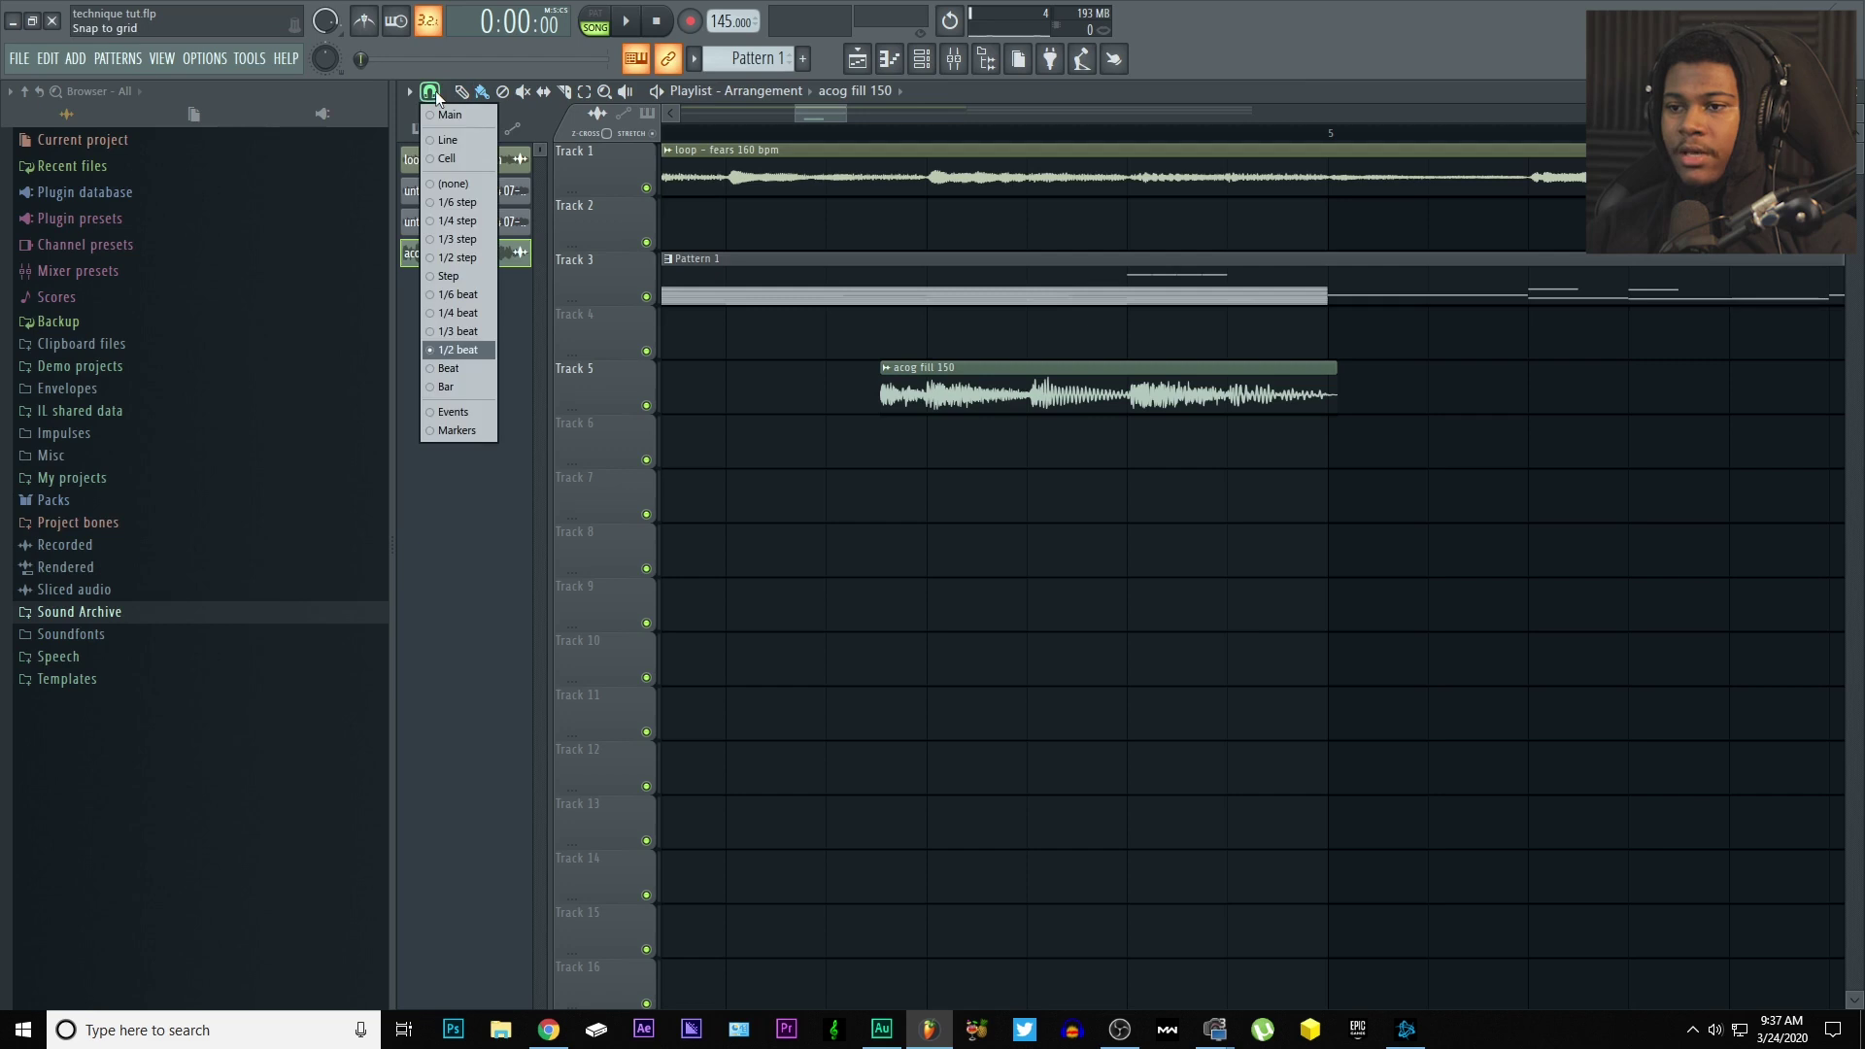
pyautogui.click(467, 318)
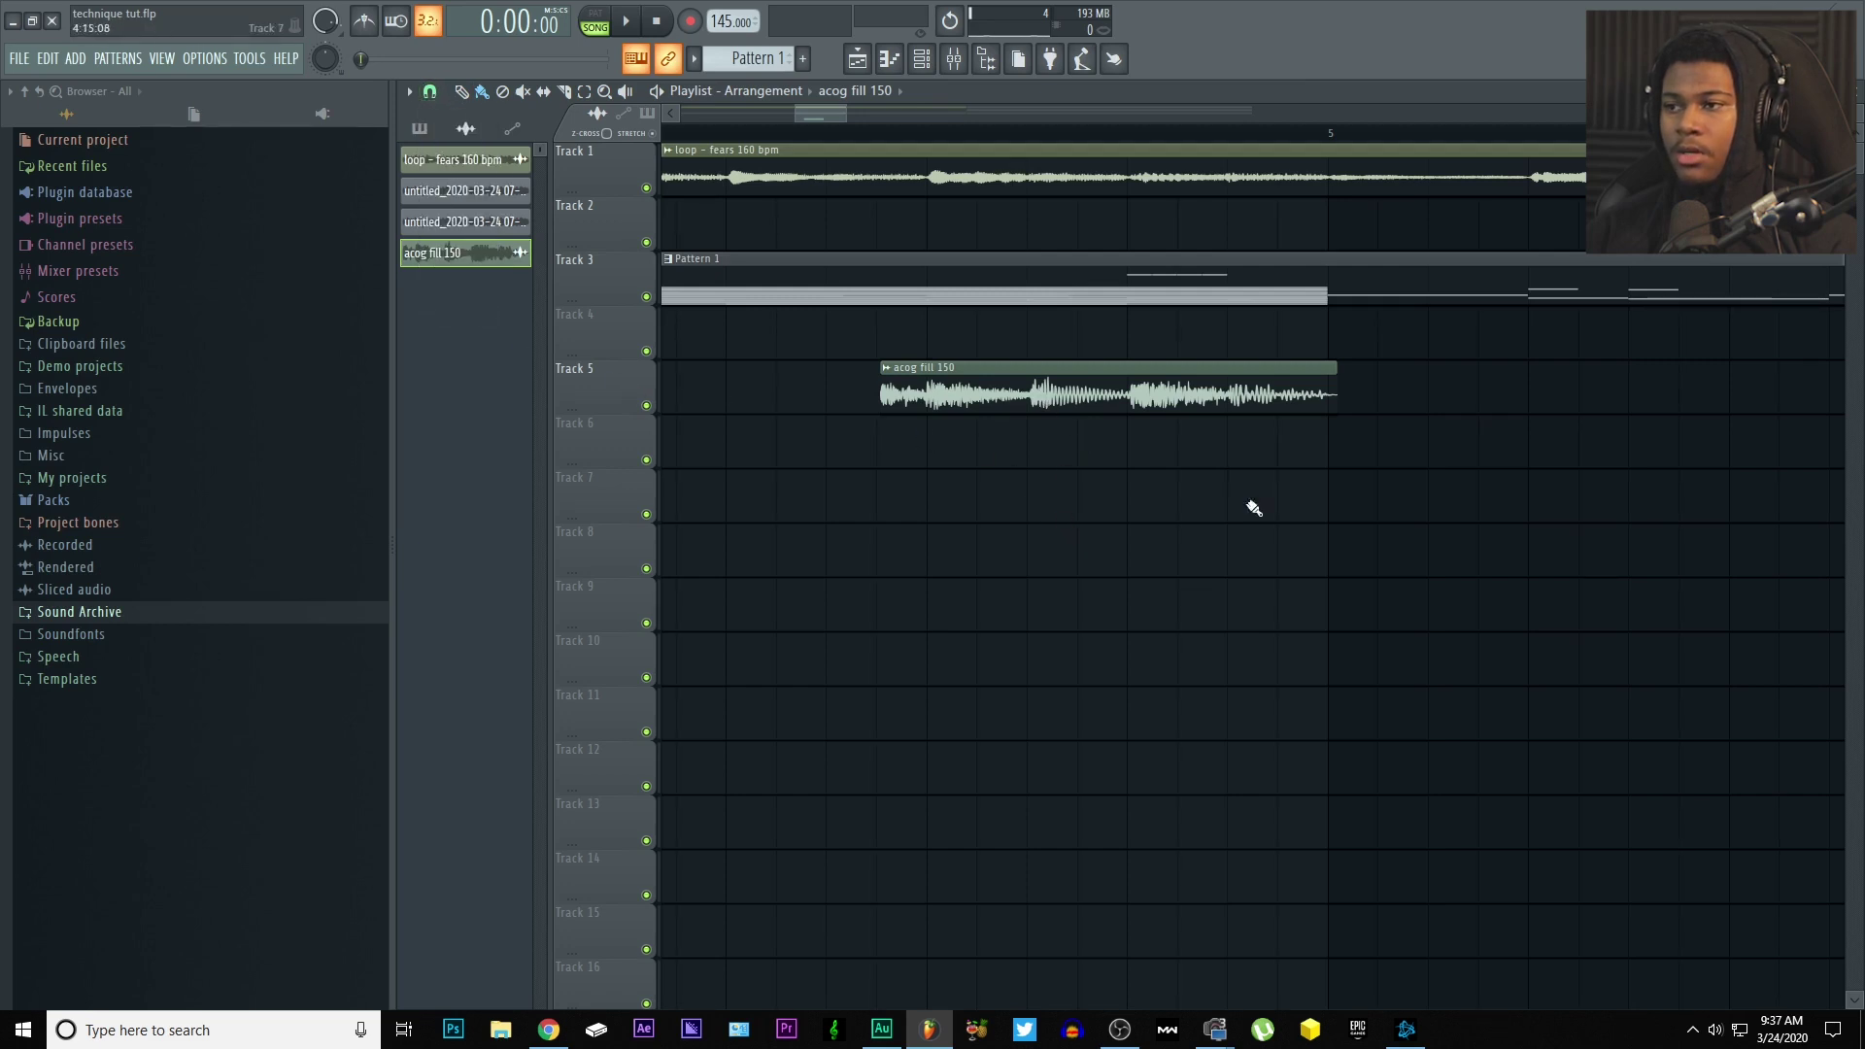
pyautogui.moveTo(867, 109); pyautogui.dragTo(825, 107)
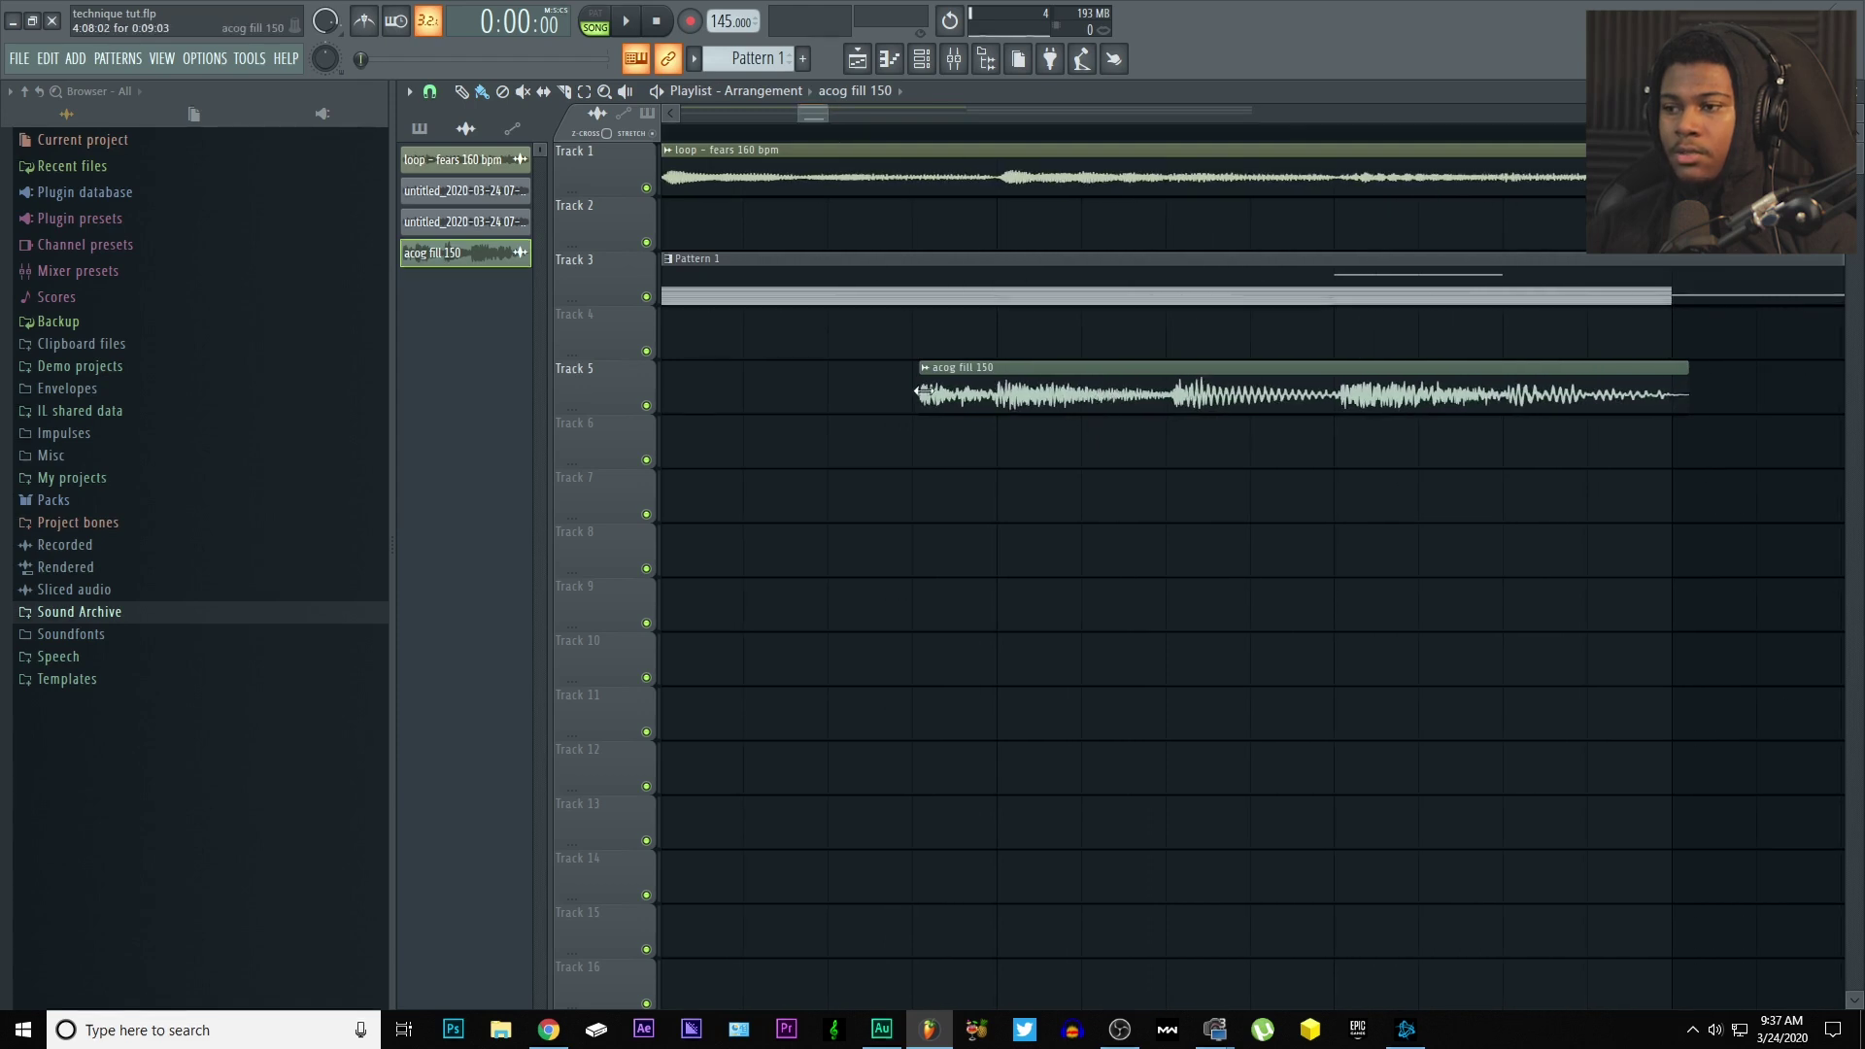
# - Reposition the fill clip on Track 5 a quarter beat before beat 3 of bar 4, ending around bar 5
pyautogui.moveTo(1054, 391); pyautogui.dragTo(789, 378)
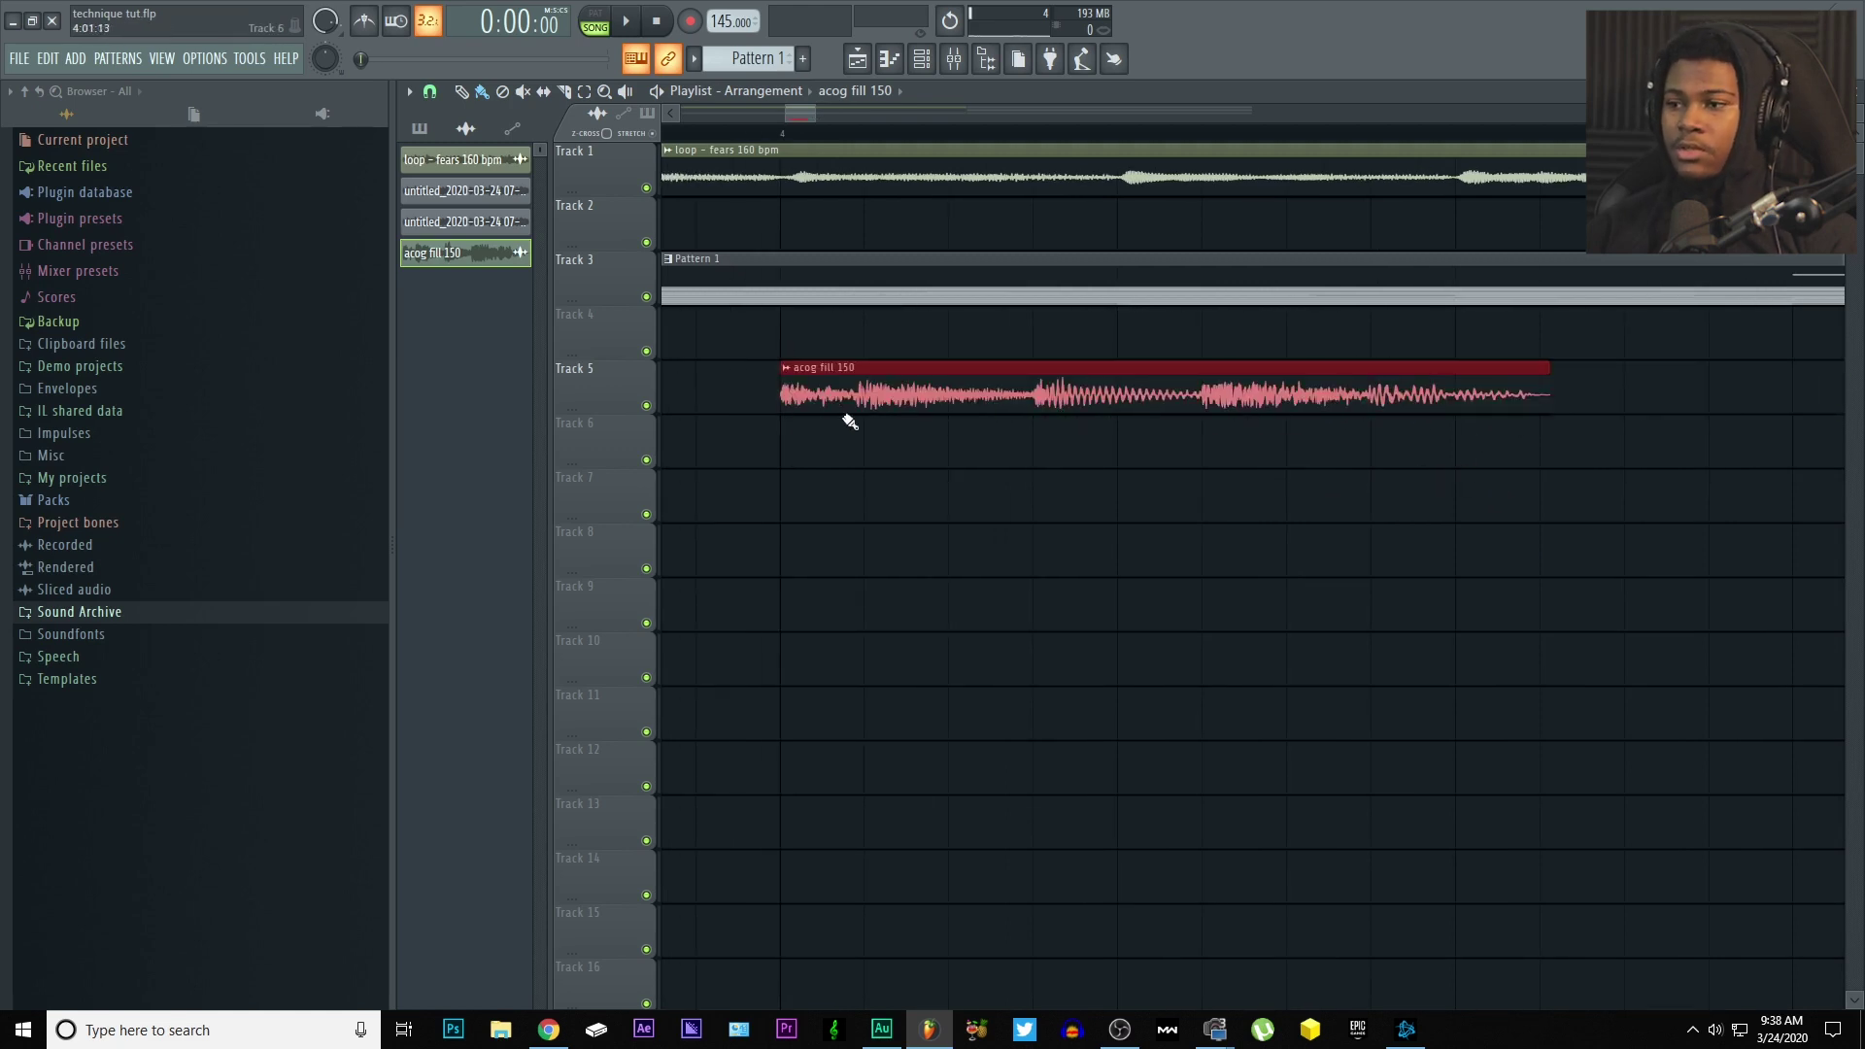
pyautogui.moveTo(871, 385); pyautogui.dragTo(1595, 387)
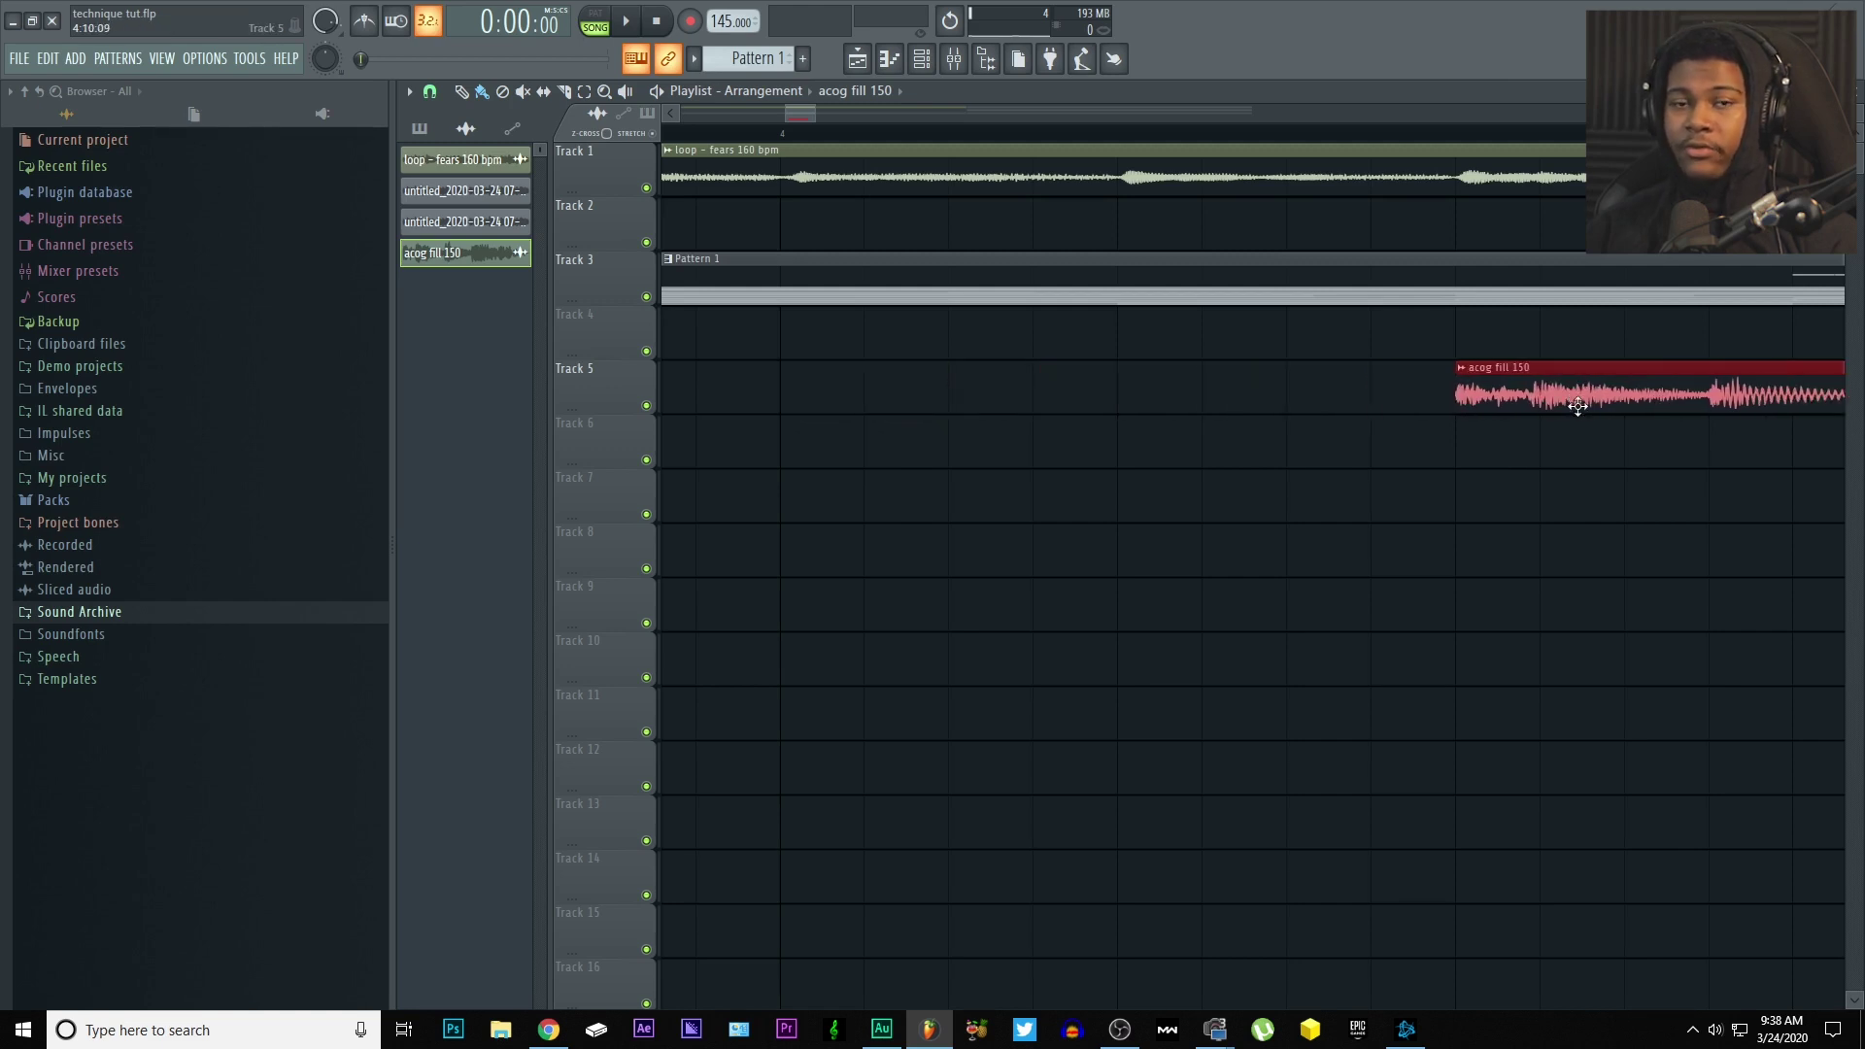
pyautogui.moveTo(1577, 554); pyautogui.dragTo(963, 734)
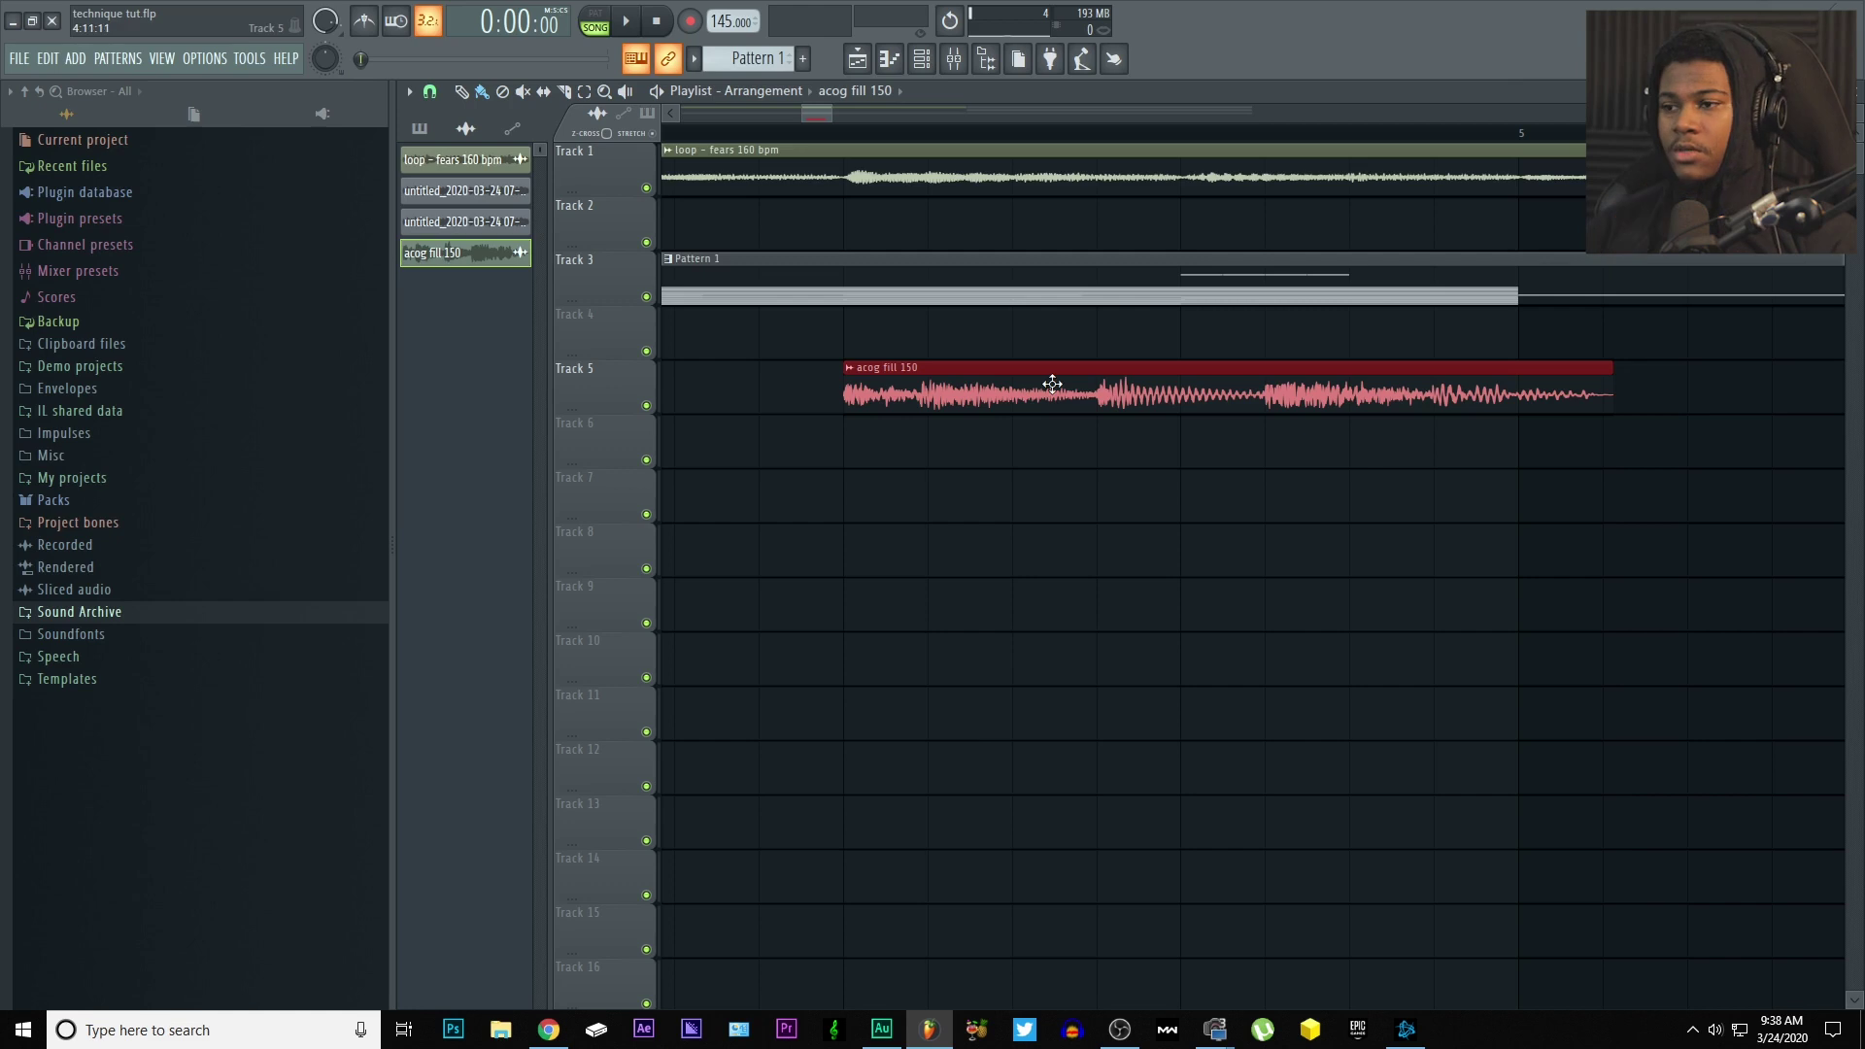
pyautogui.moveTo(1049, 385); pyautogui.dragTo(965, 370)
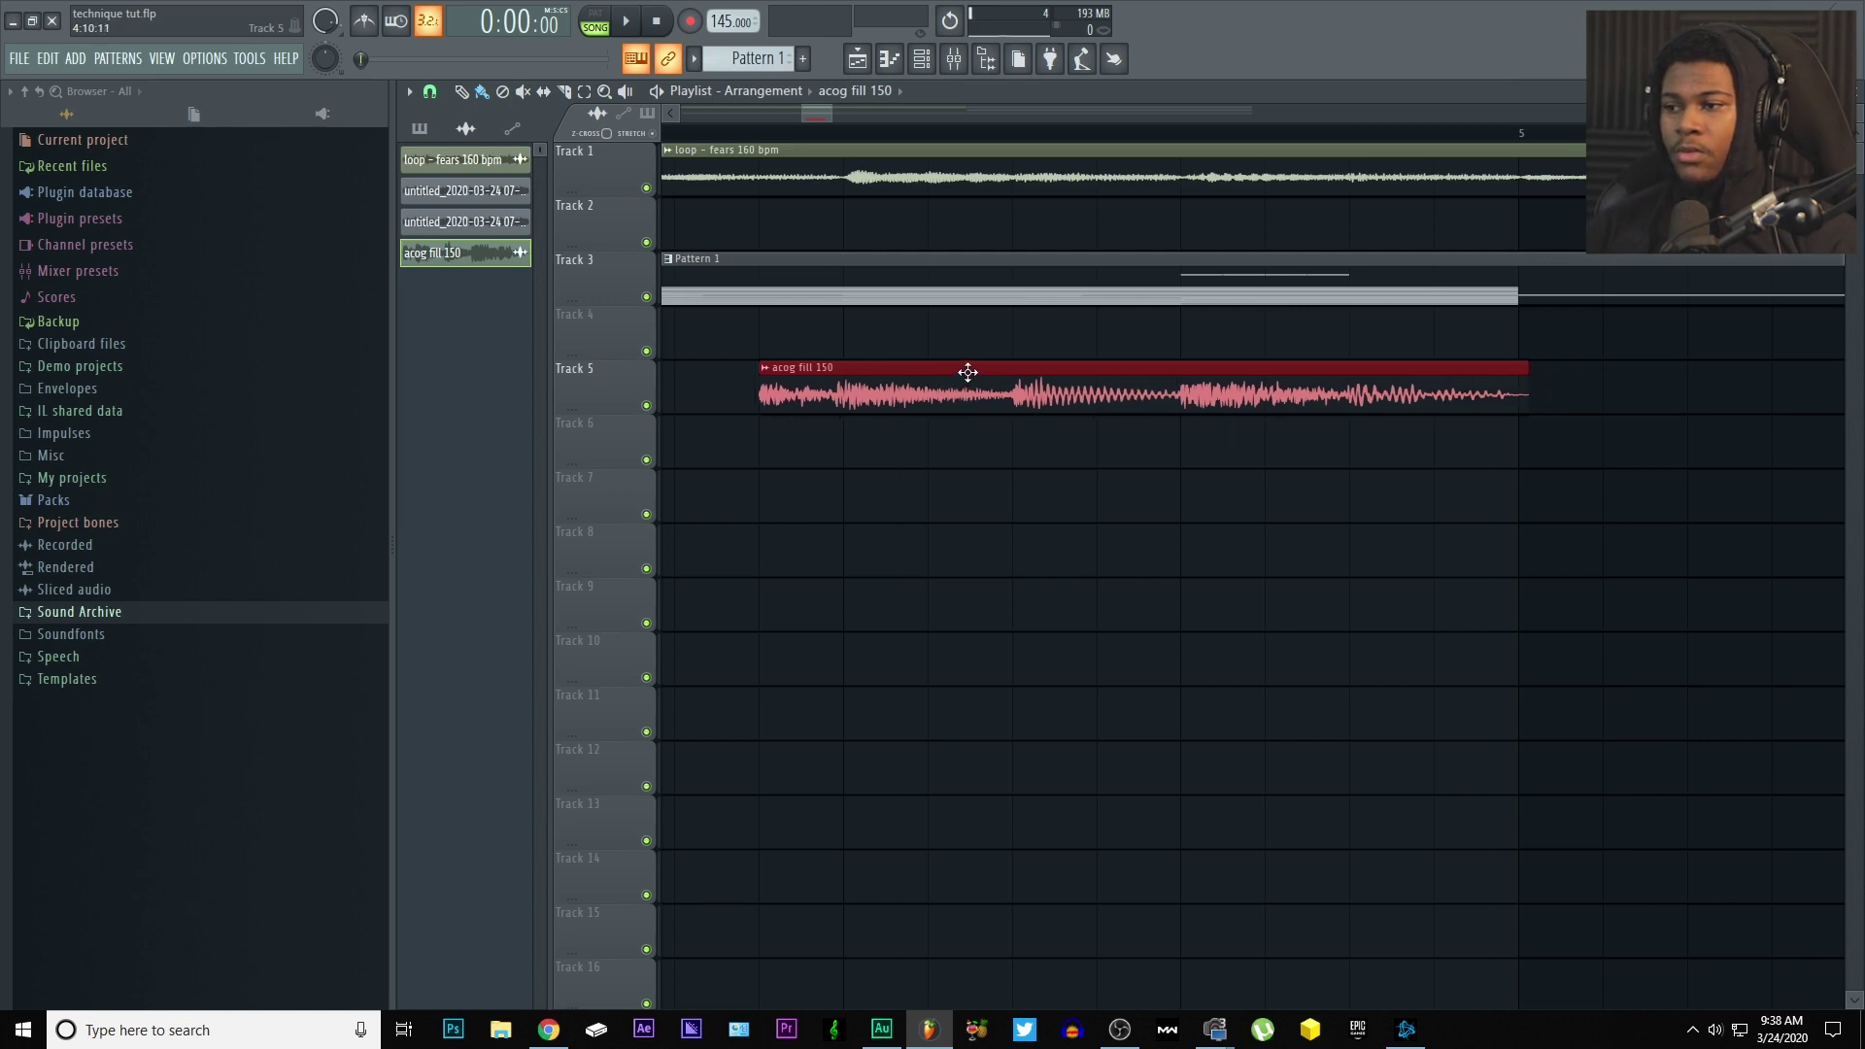
pyautogui.hscroll(-1, 893, 476)
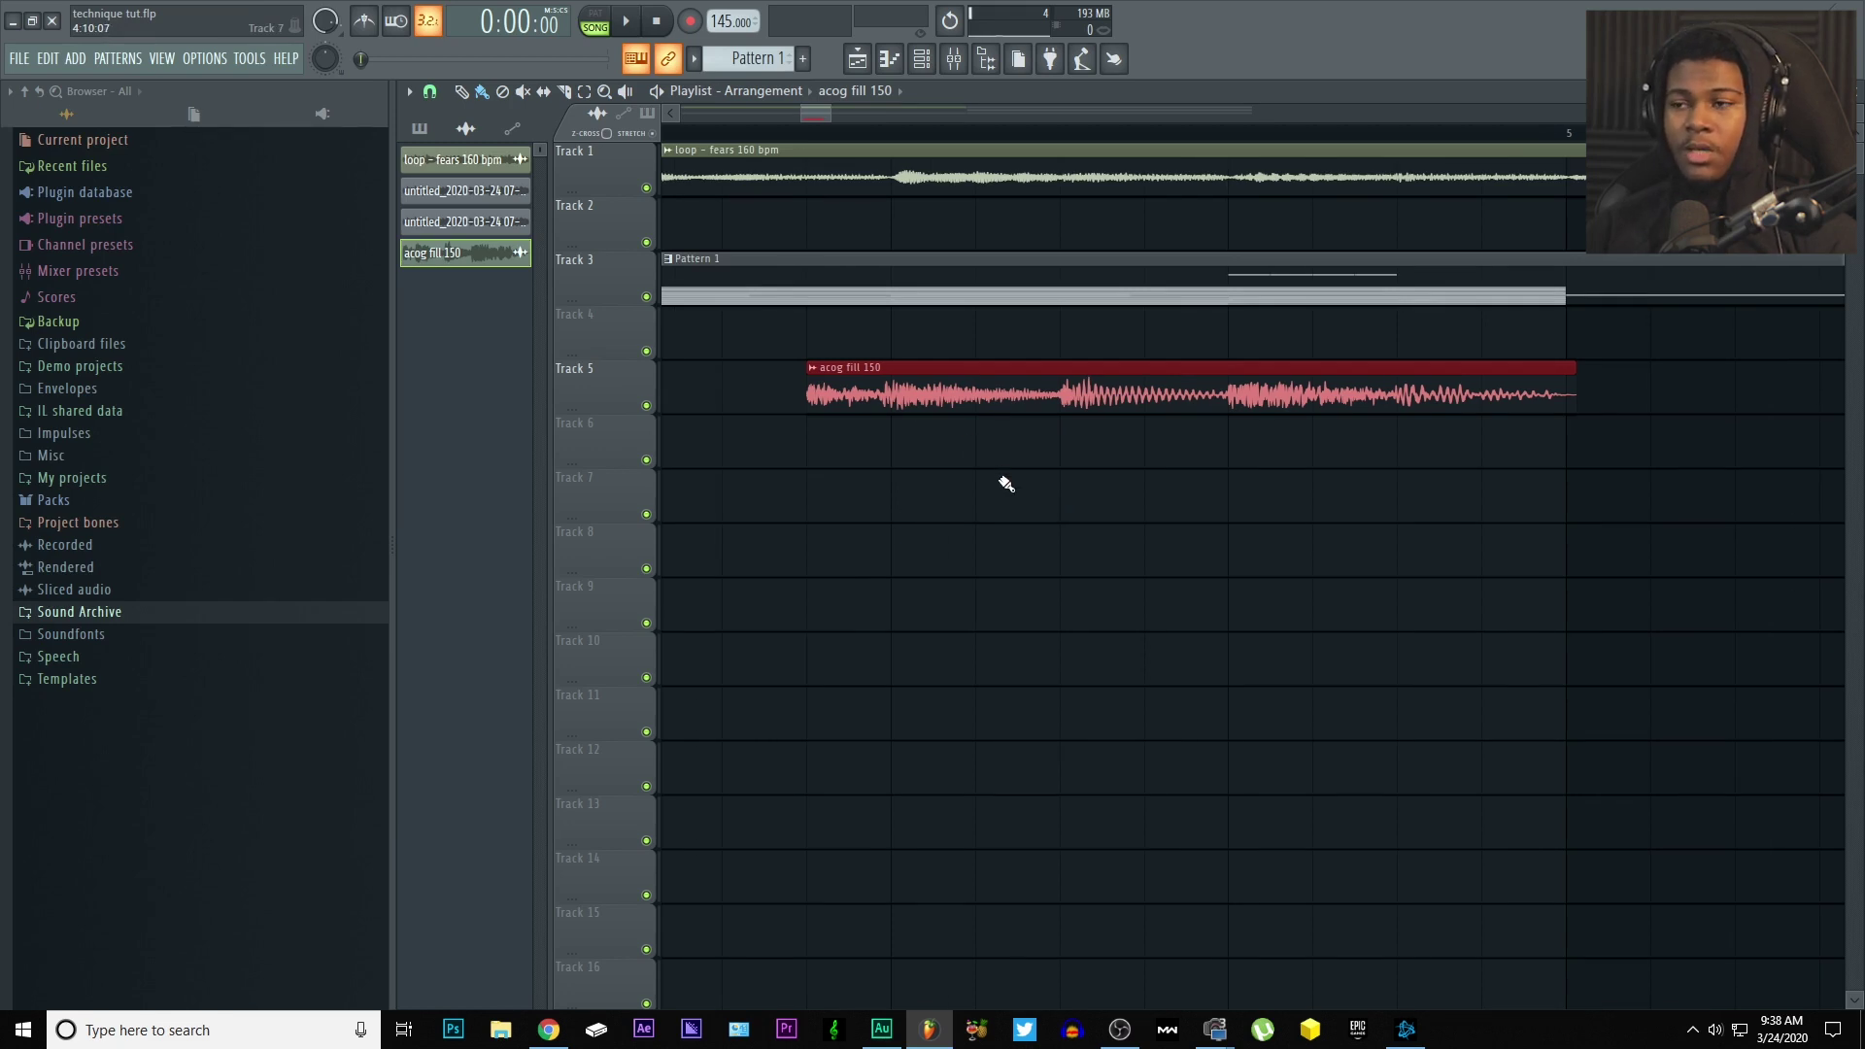
# - Play the arrangement through bar 4 to audition the repositioned fill
pyautogui.press('space')
pyautogui.moveTo(831, 114); pyautogui.dragTo(901, 122)
pyautogui.hscroll(-8, 832, 416)
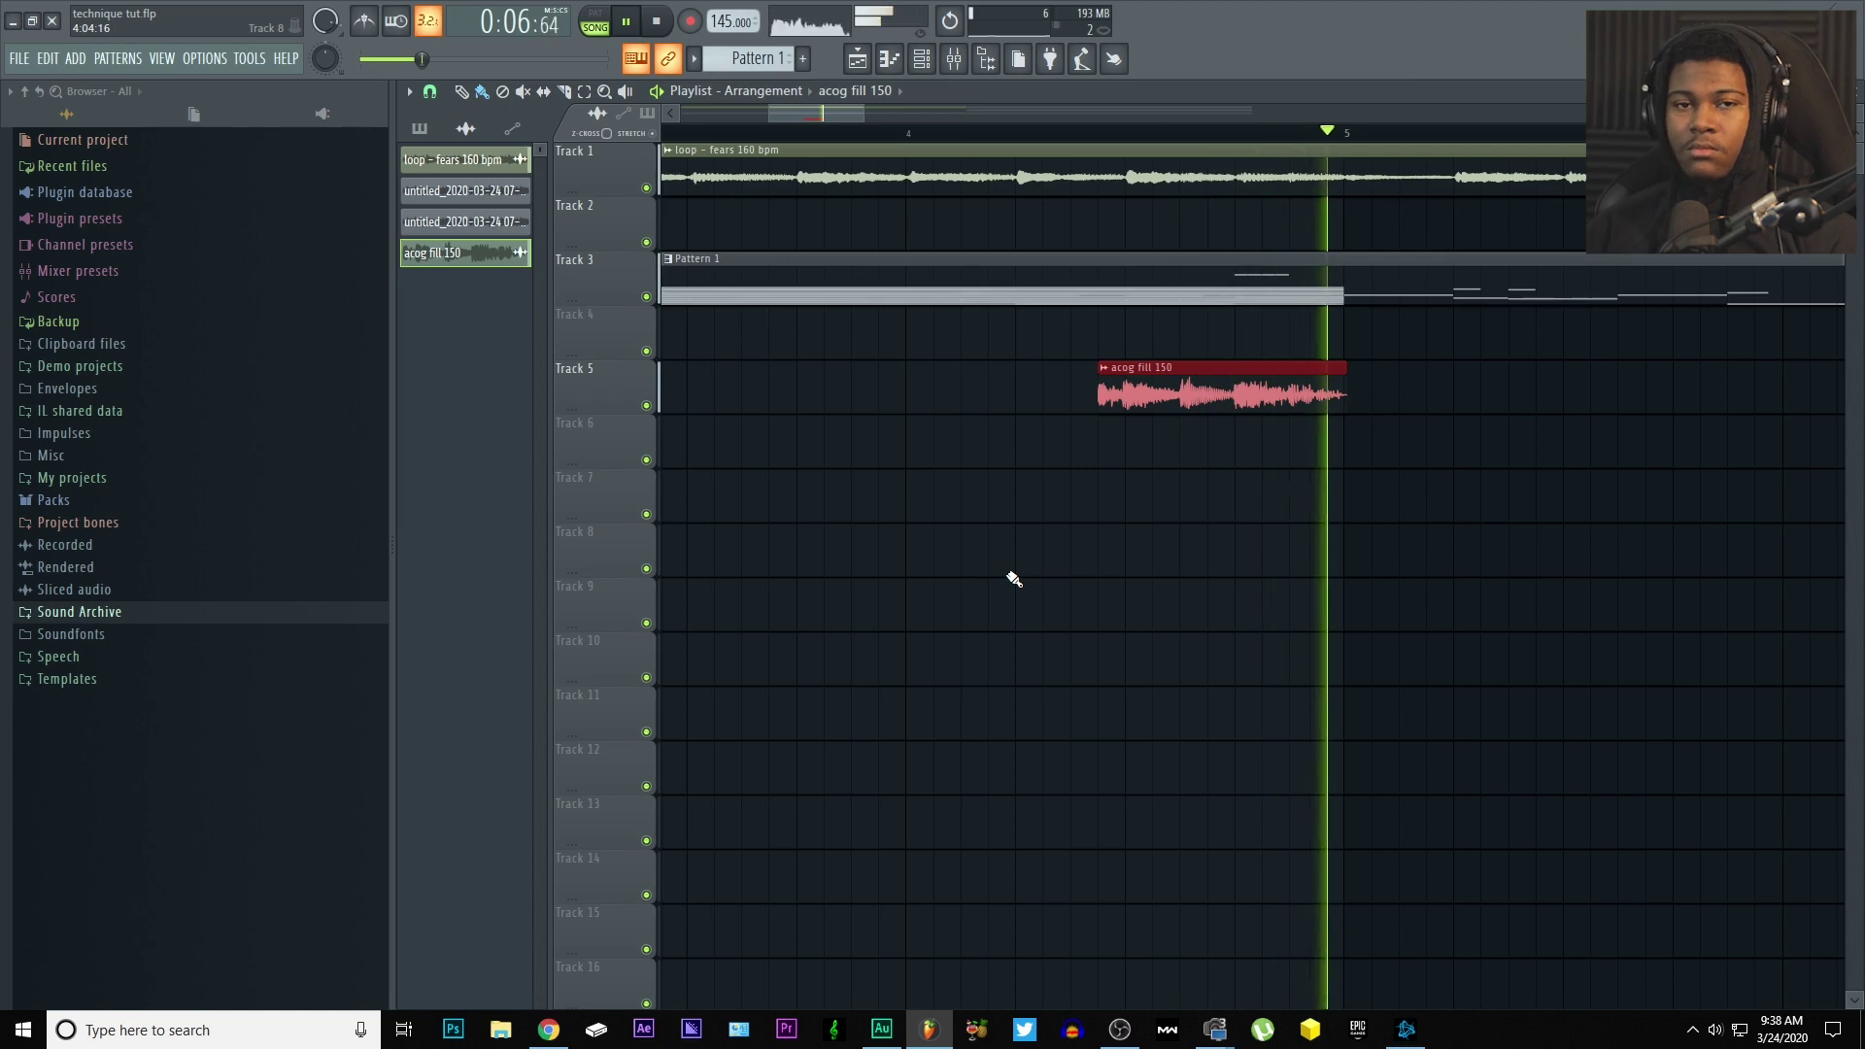
pyautogui.press('space')
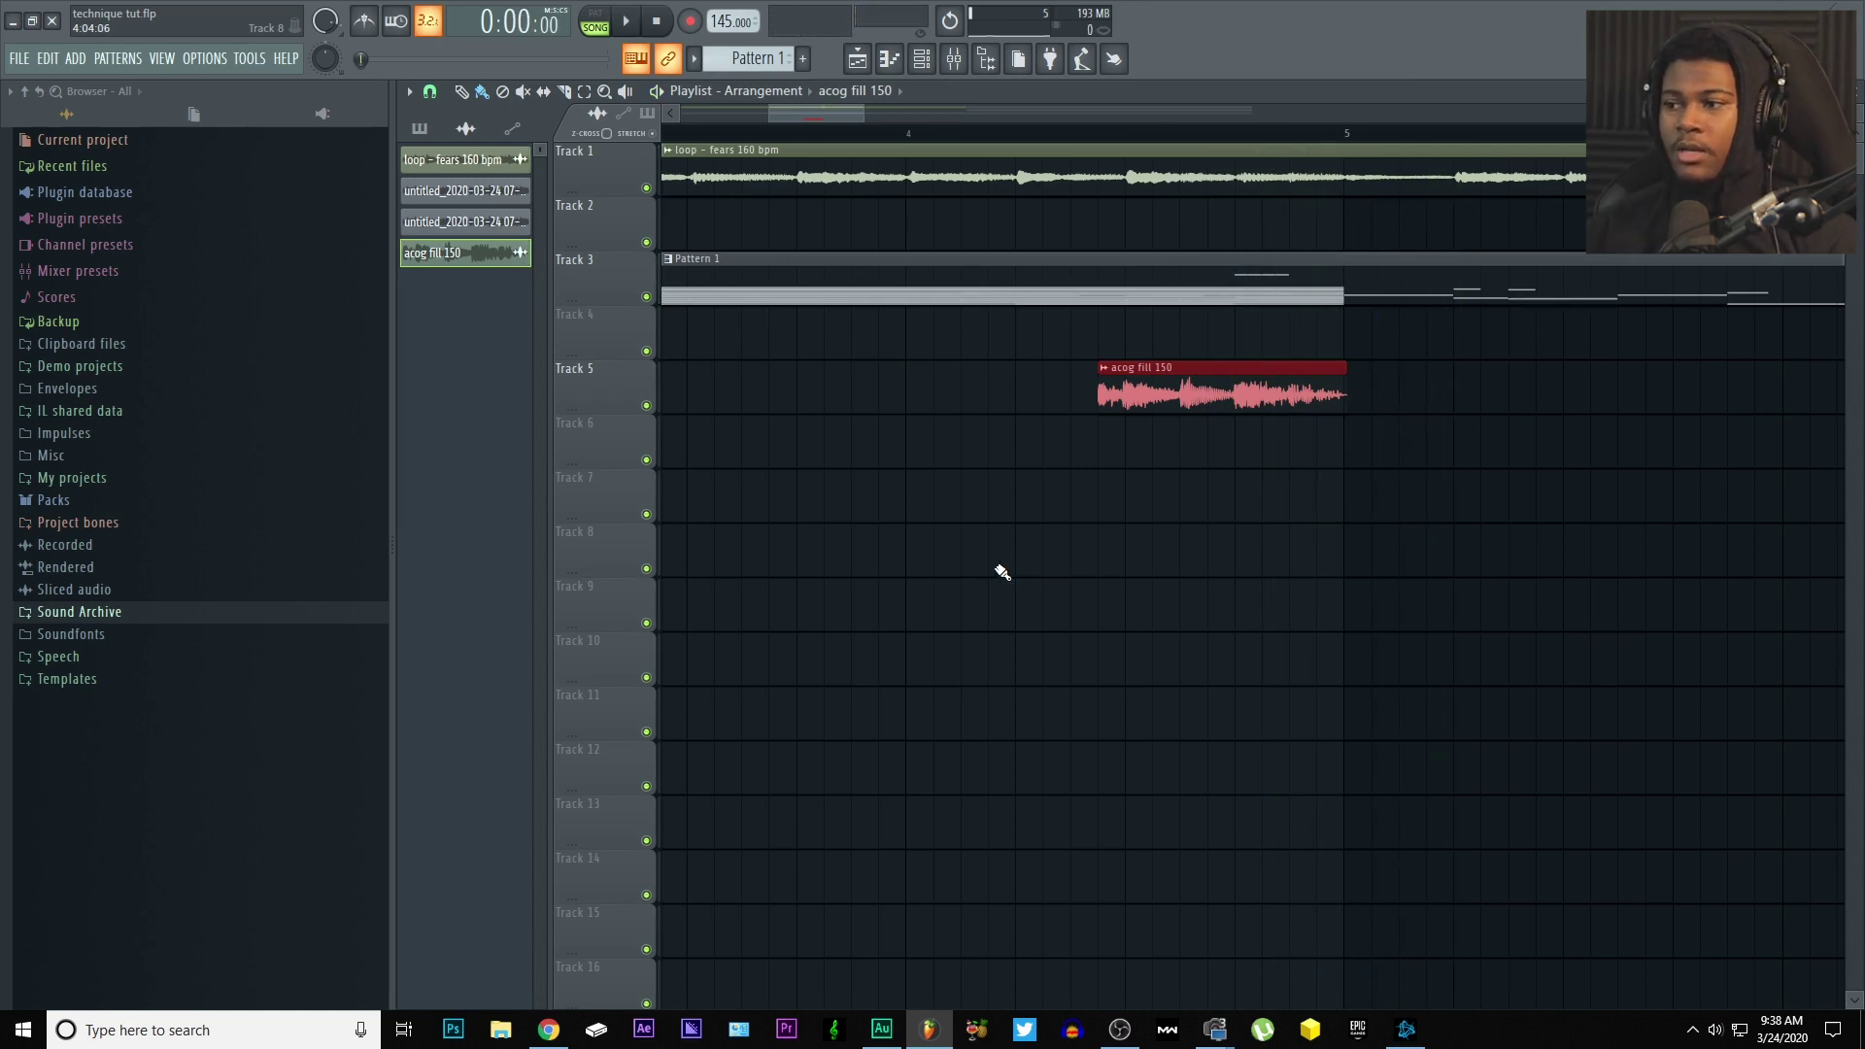
pyautogui.hscroll(2, 1116, 492)
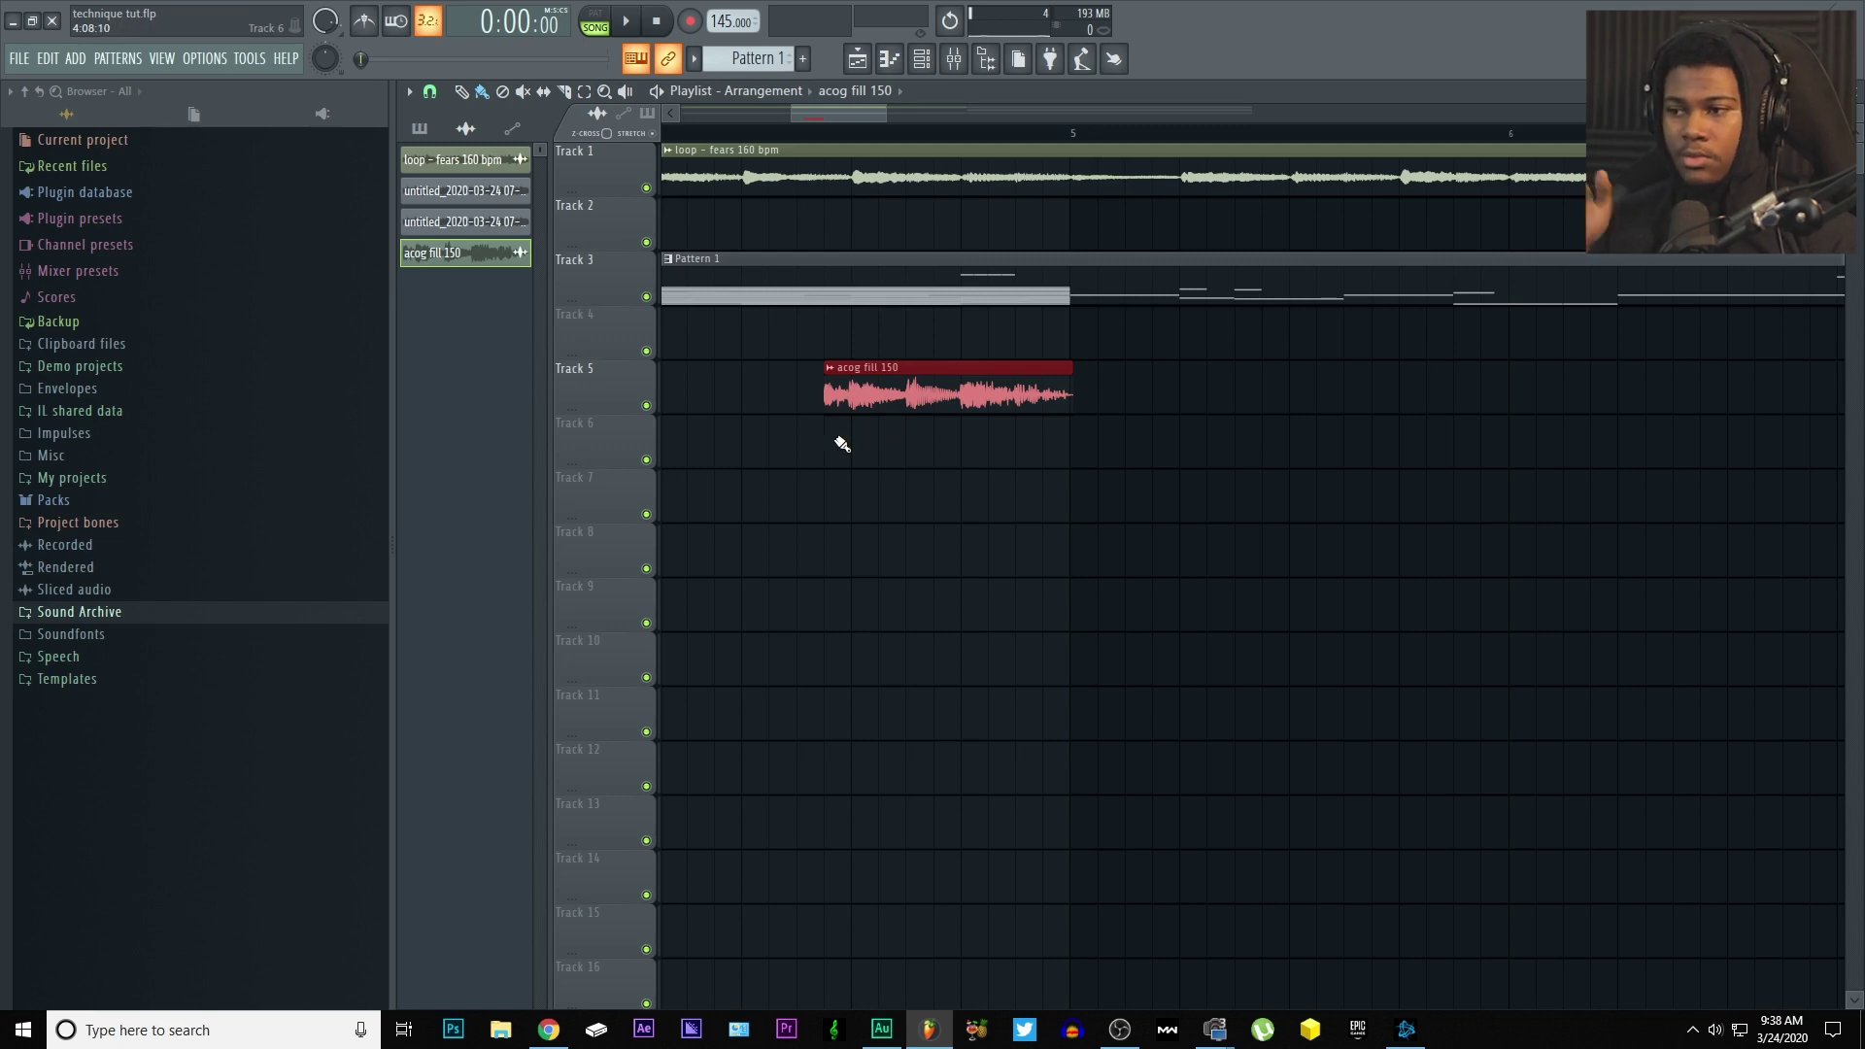
pyautogui.hscroll(1, 991, 462)
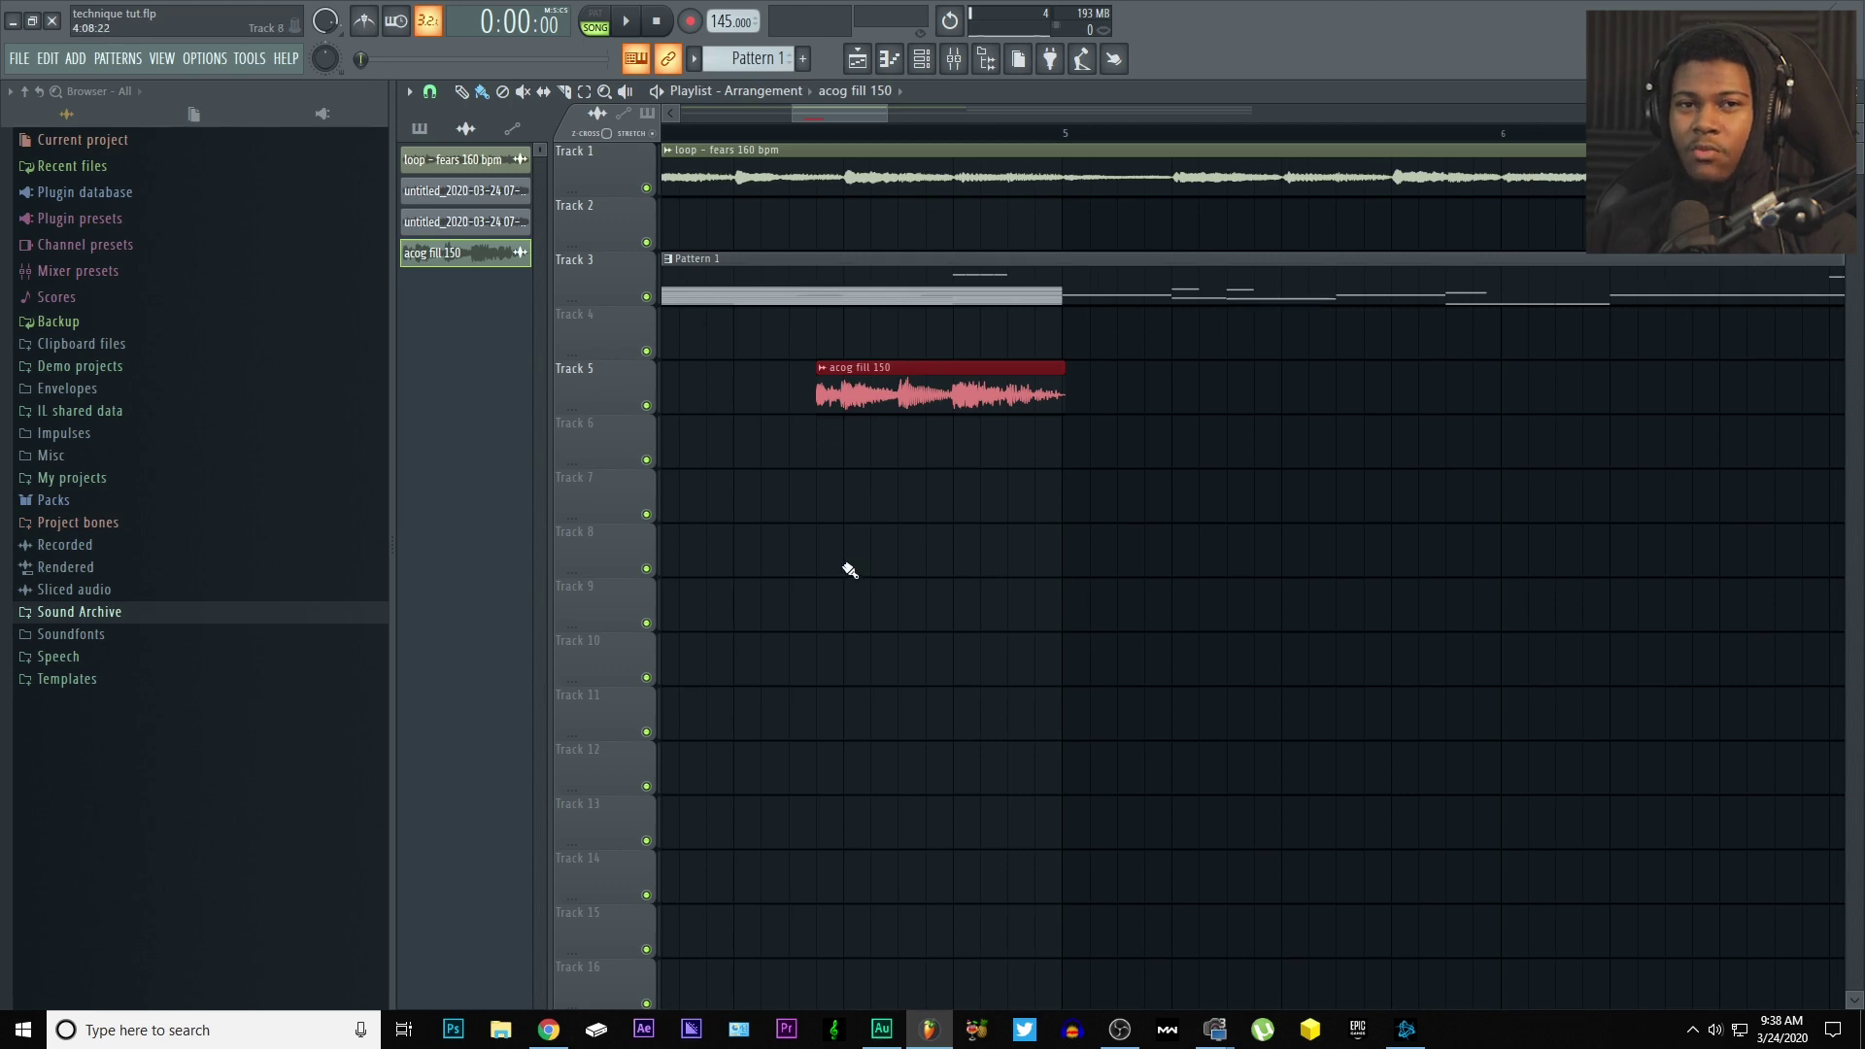
pyautogui.hscroll(-3, 971, 598)
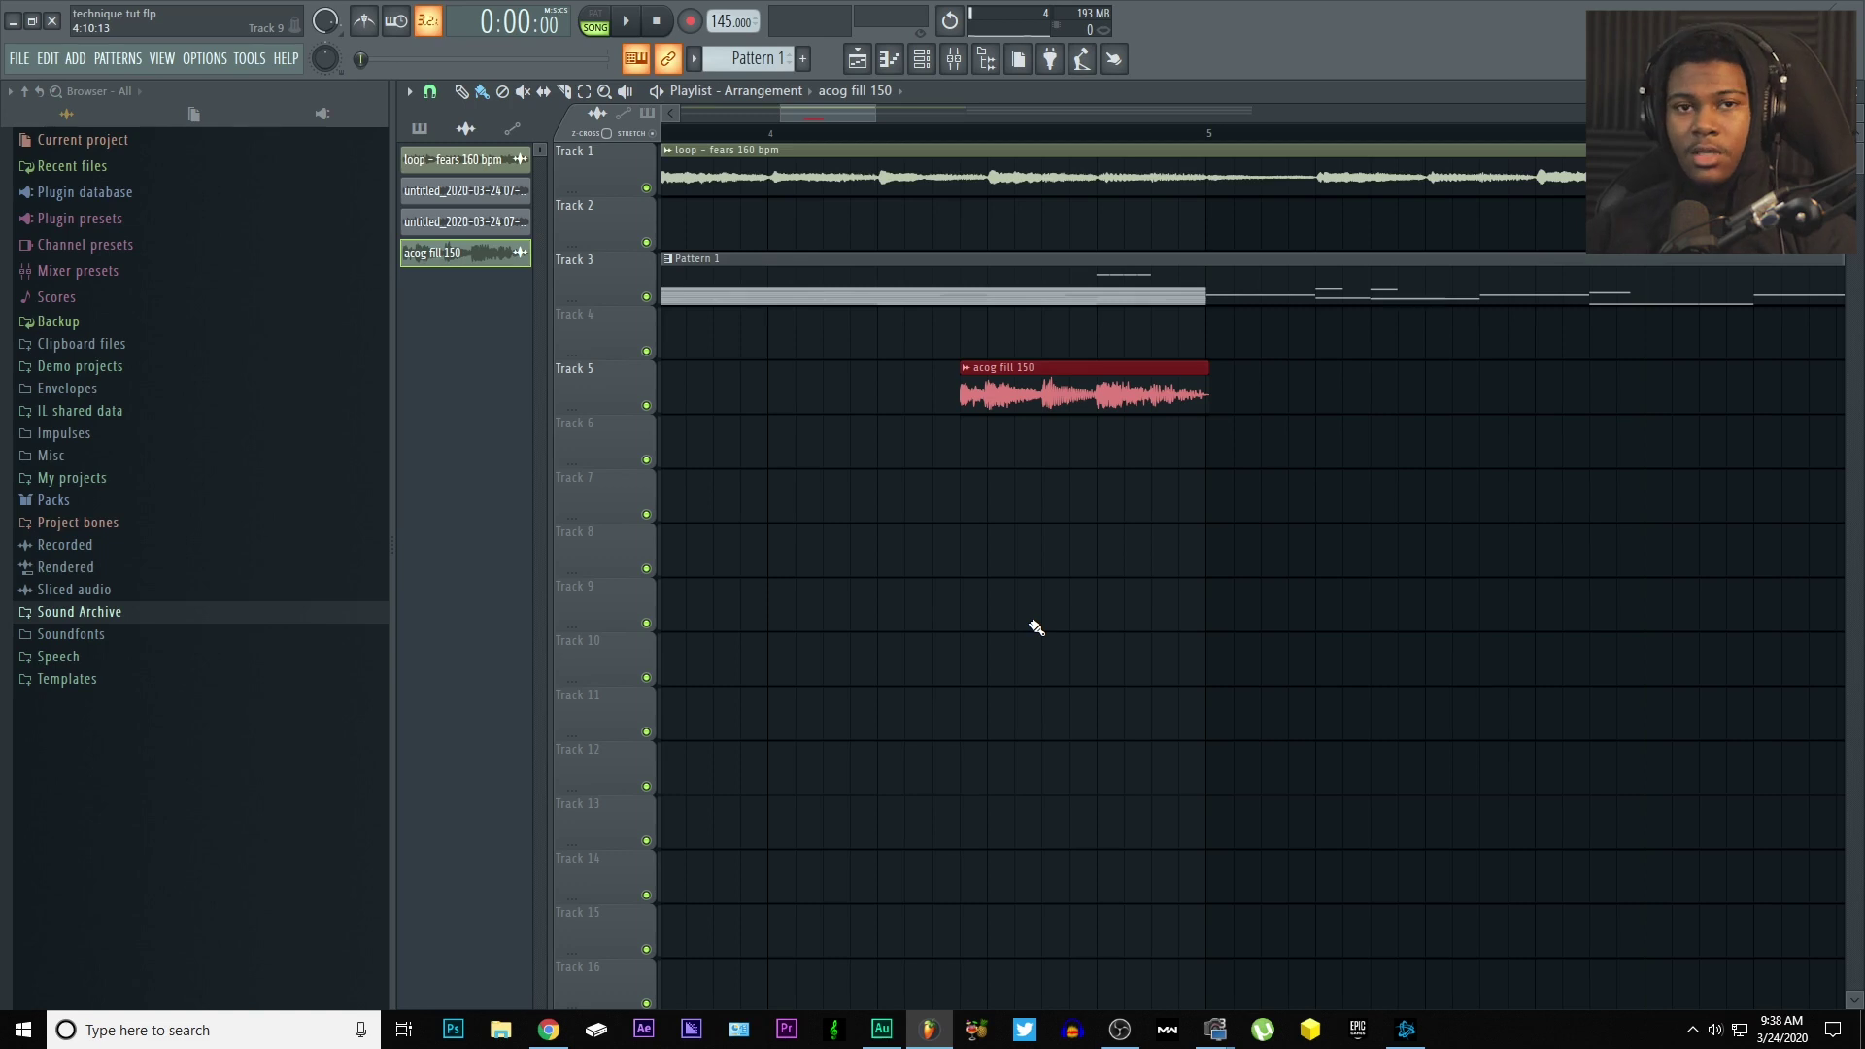
# - Slice the fill clip on Track 5 at beat 3, halfway between beats 3 and 4, and at beat 4 of bar 4
pyautogui.scroll(3, 981, 457)
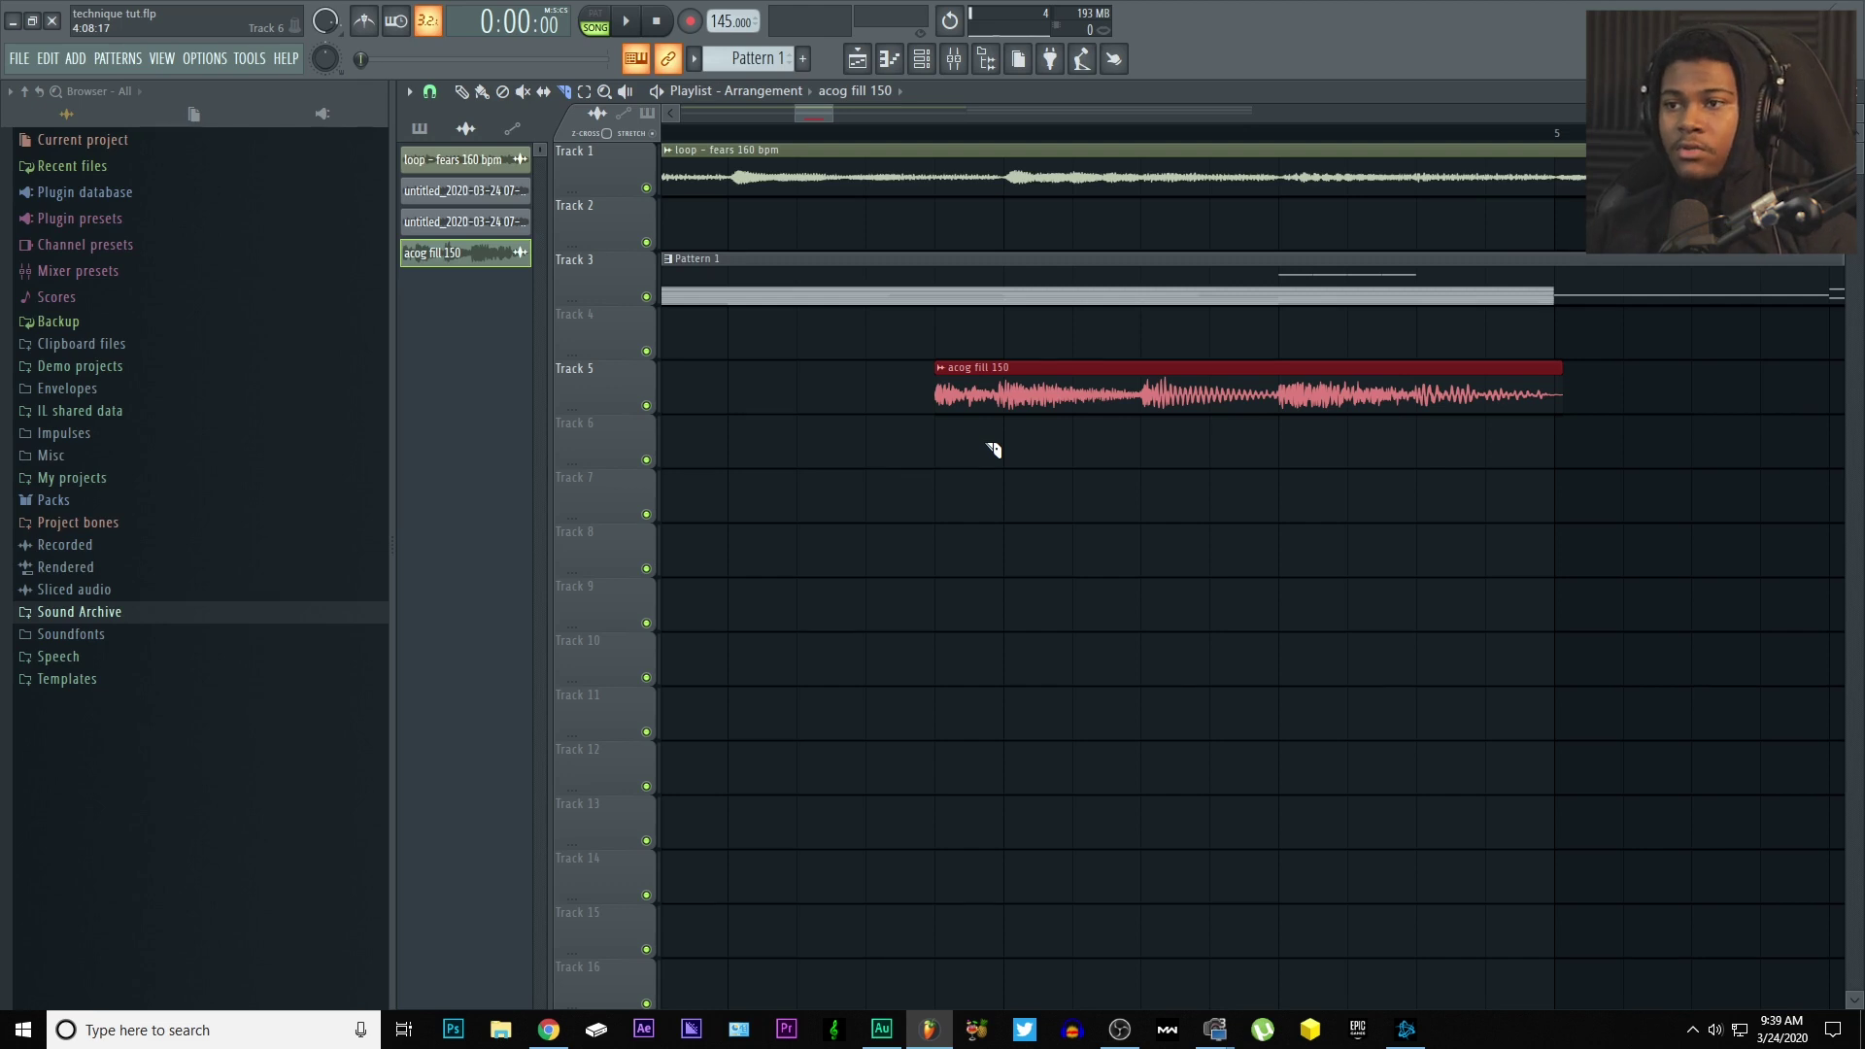
pyautogui.click(565, 92)
pyautogui.scroll(4, 937, 393)
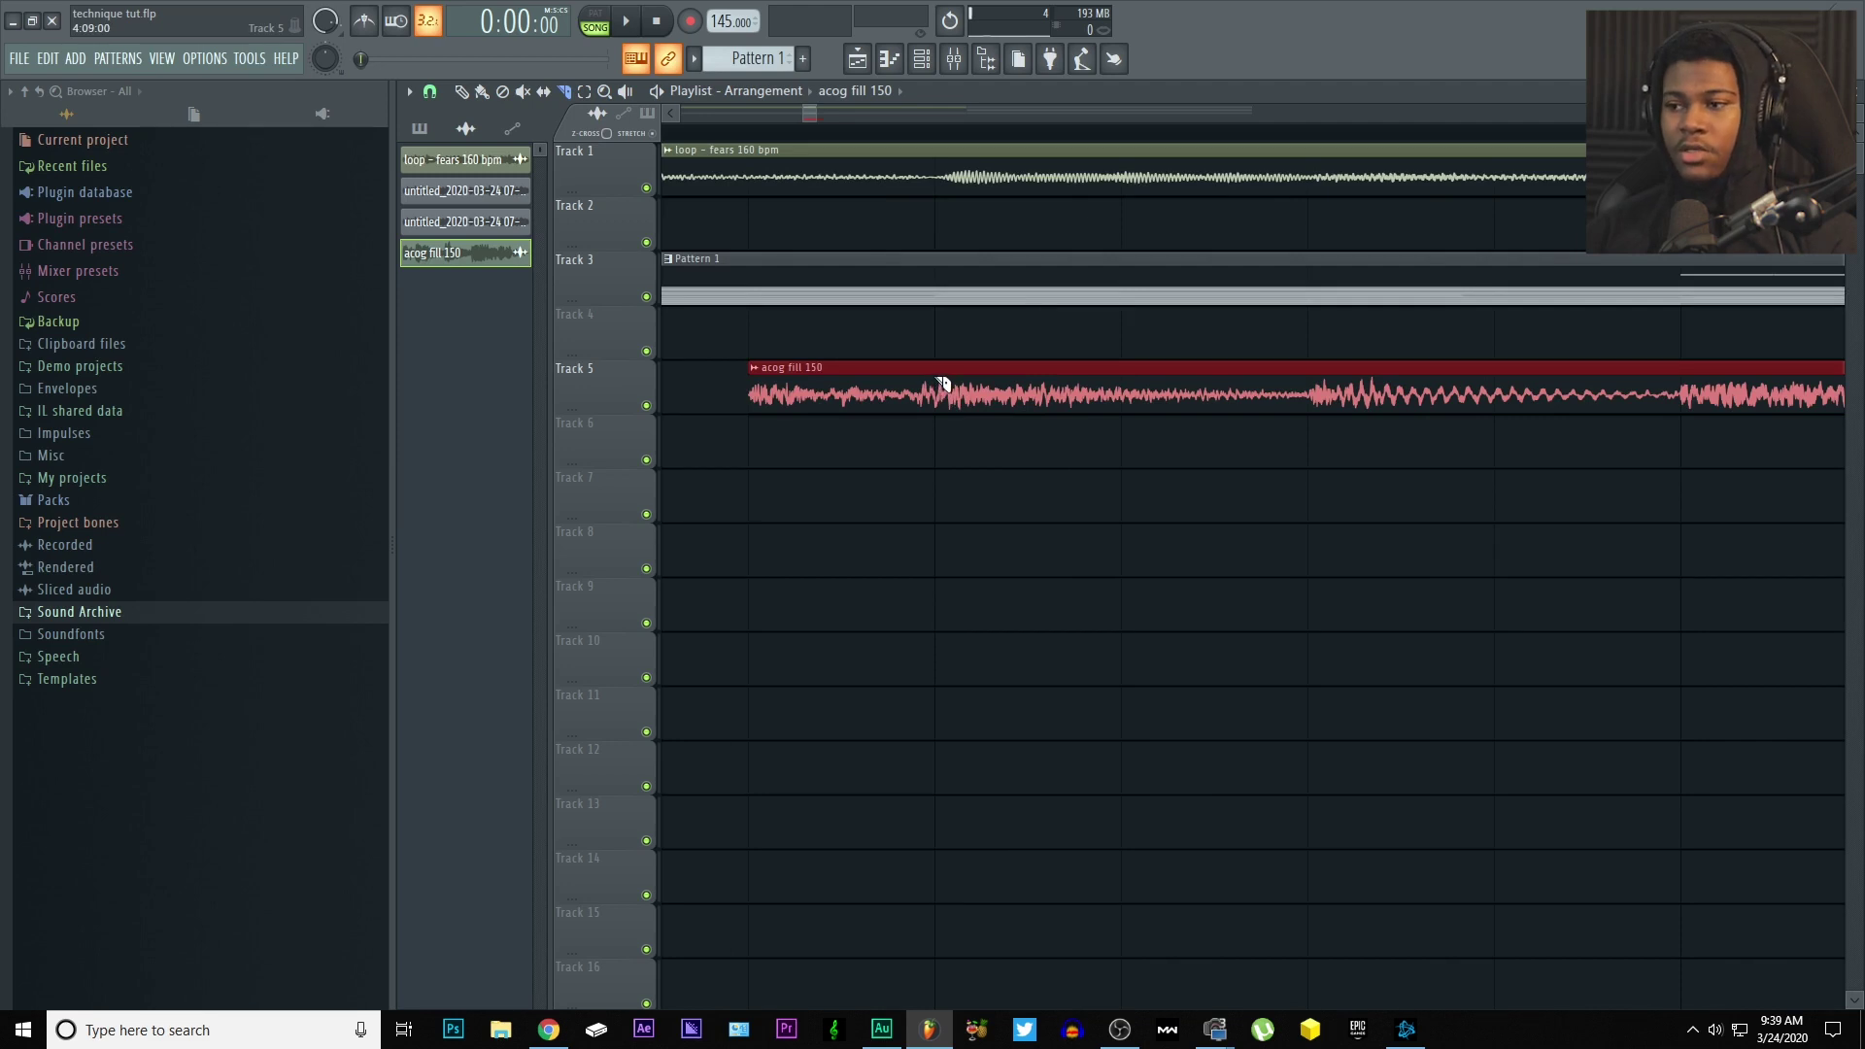
pyautogui.click(942, 384)
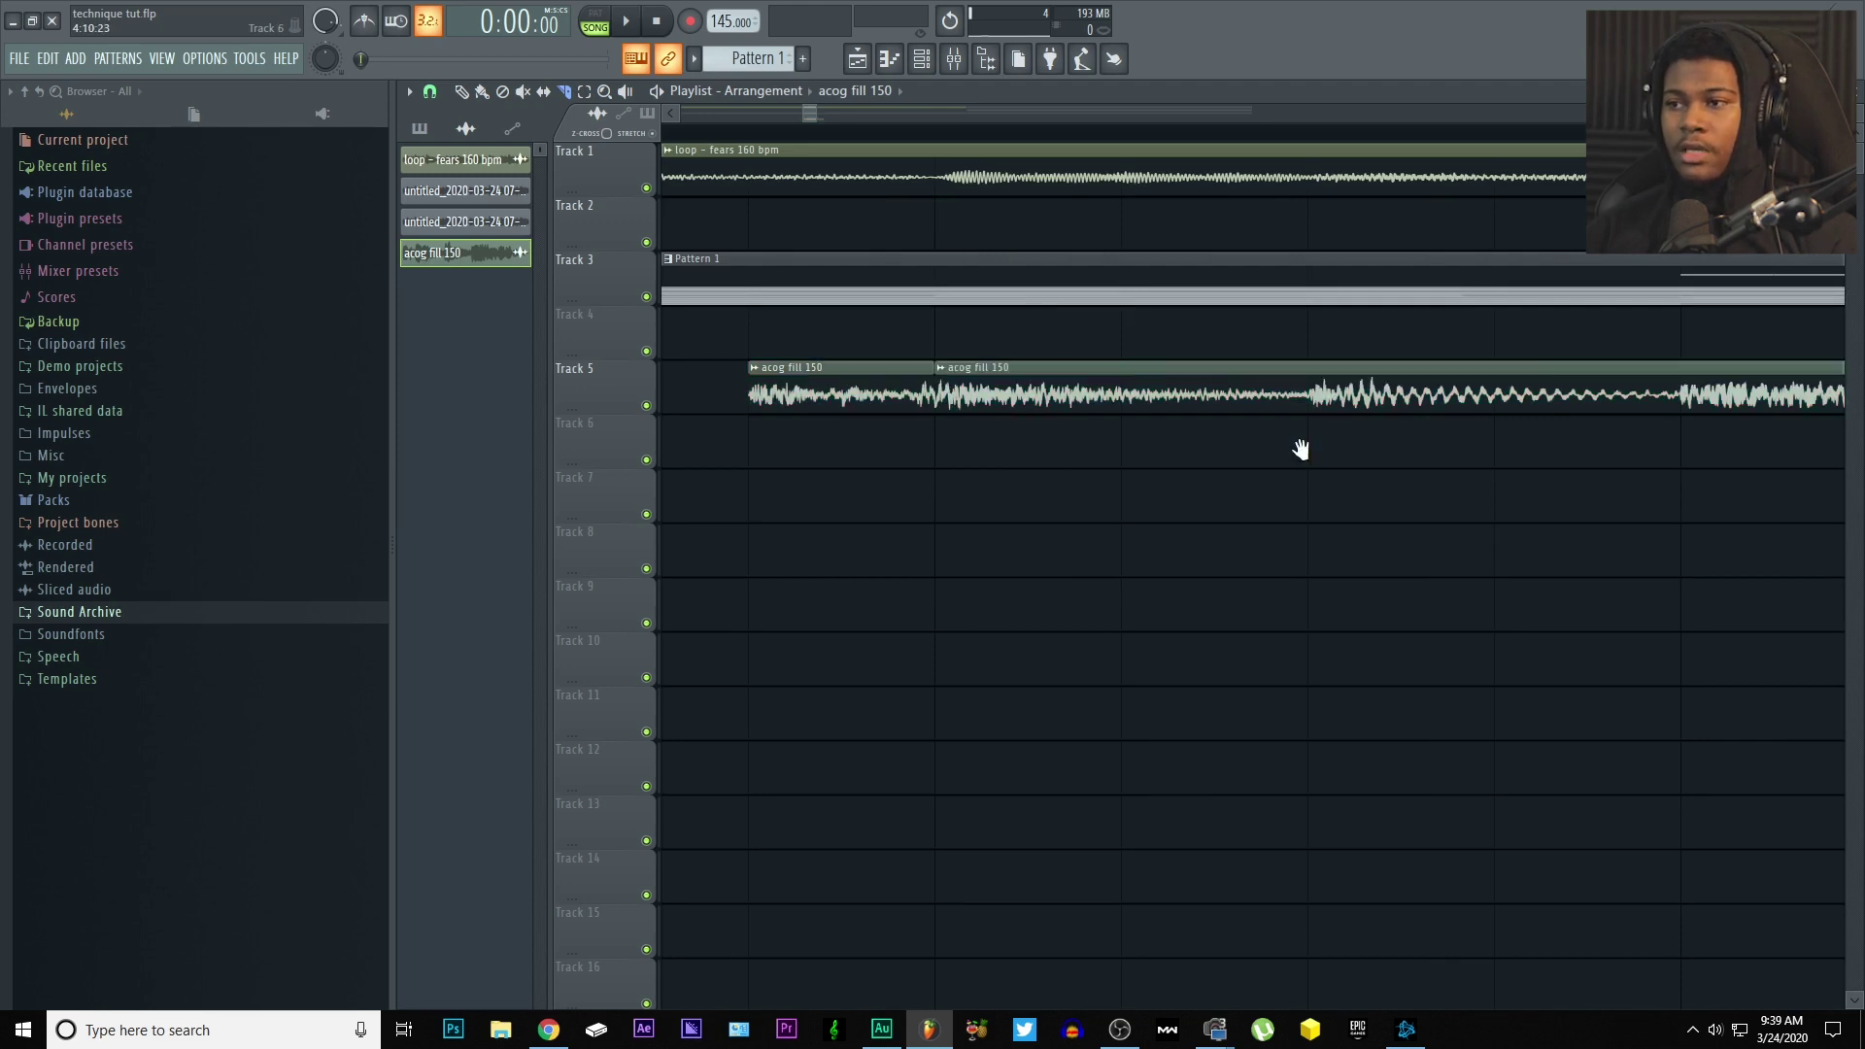
pyautogui.hscroll(1, 1298, 446)
pyautogui.scroll(-3, 824, 113)
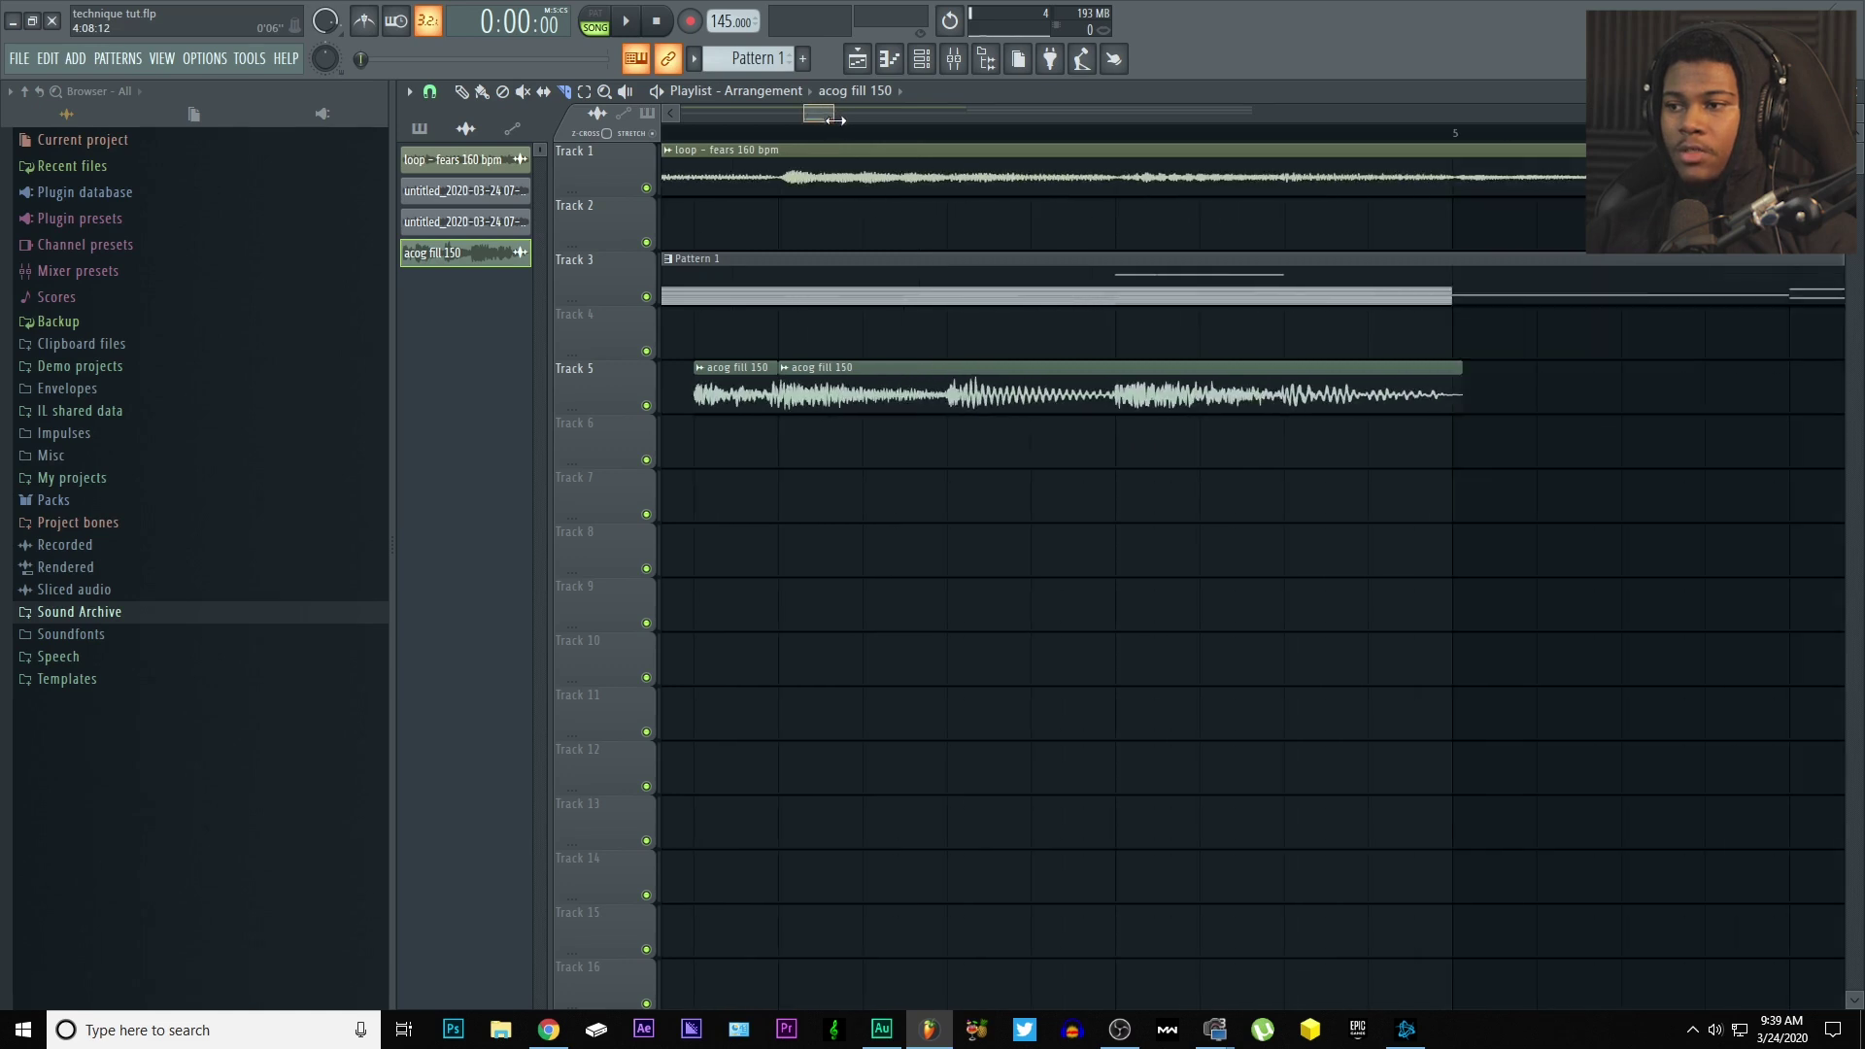
pyautogui.click(948, 384)
pyautogui.click(1116, 384)
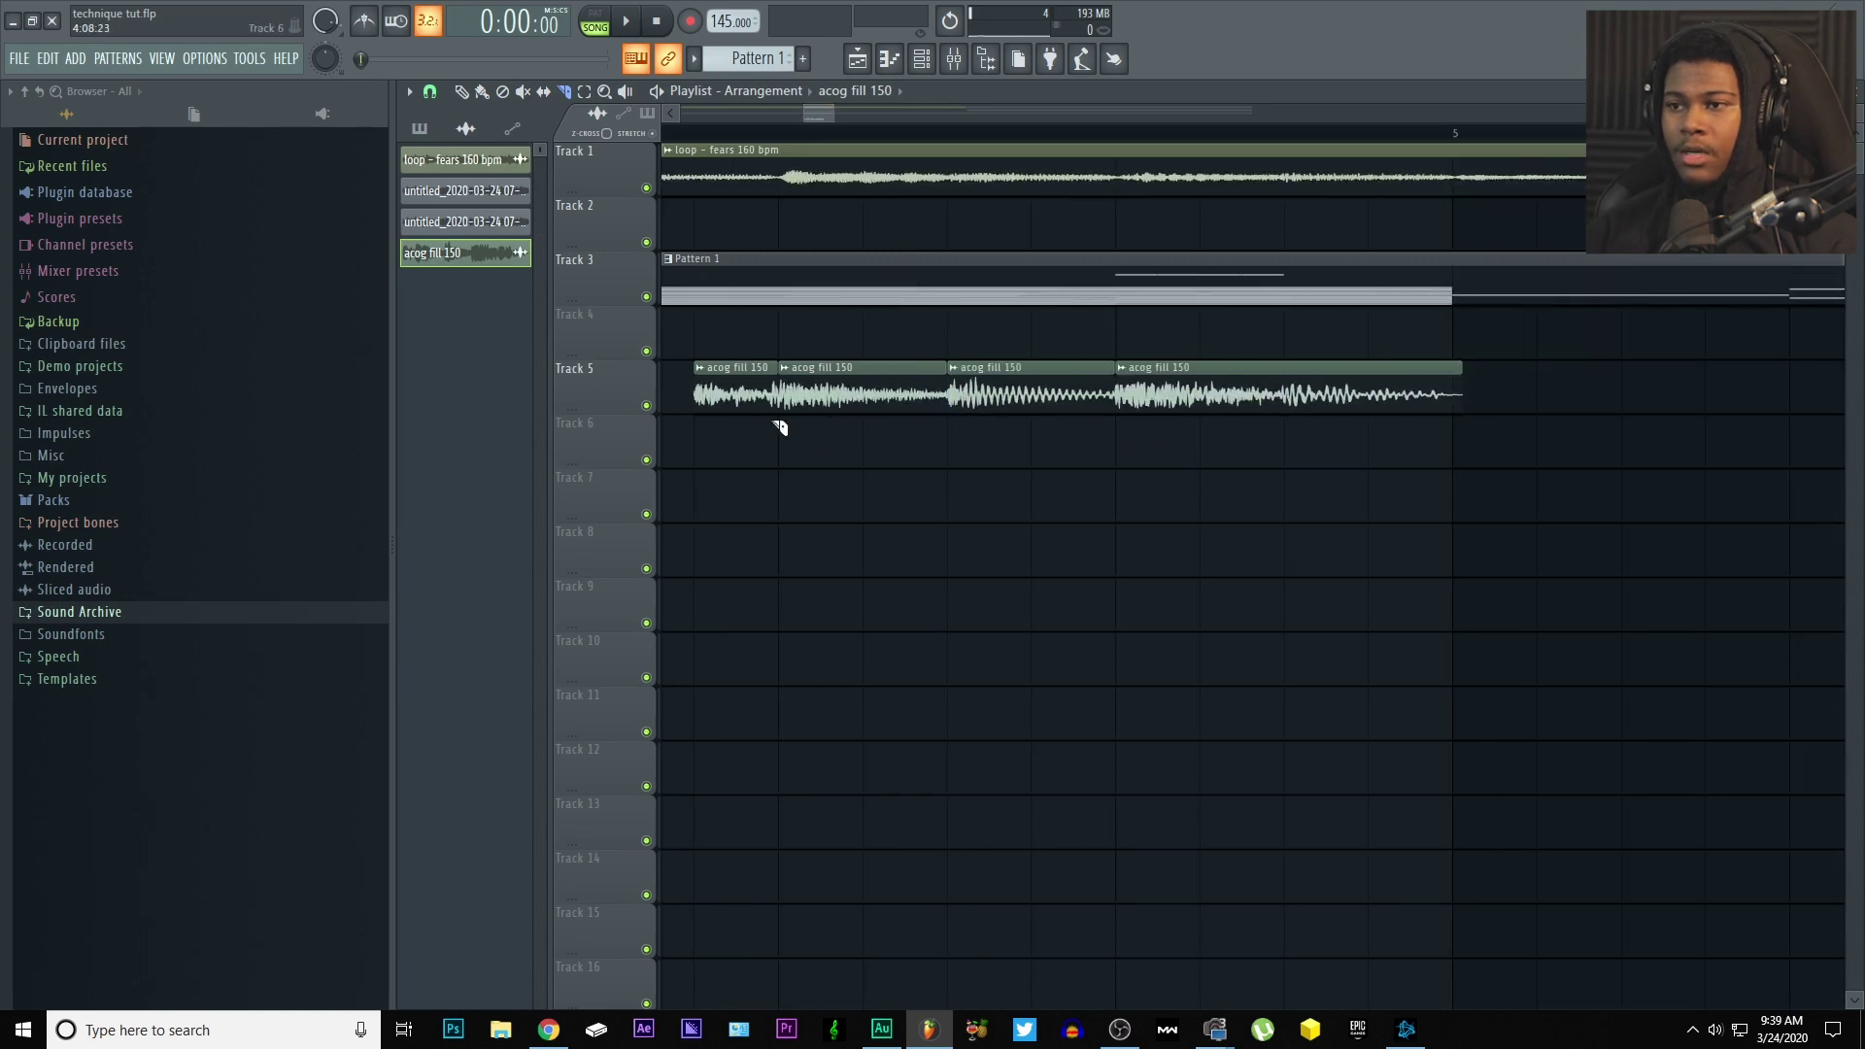
# - Set the playlist's grid snap to 1/2 step
pyautogui.click(430, 91)
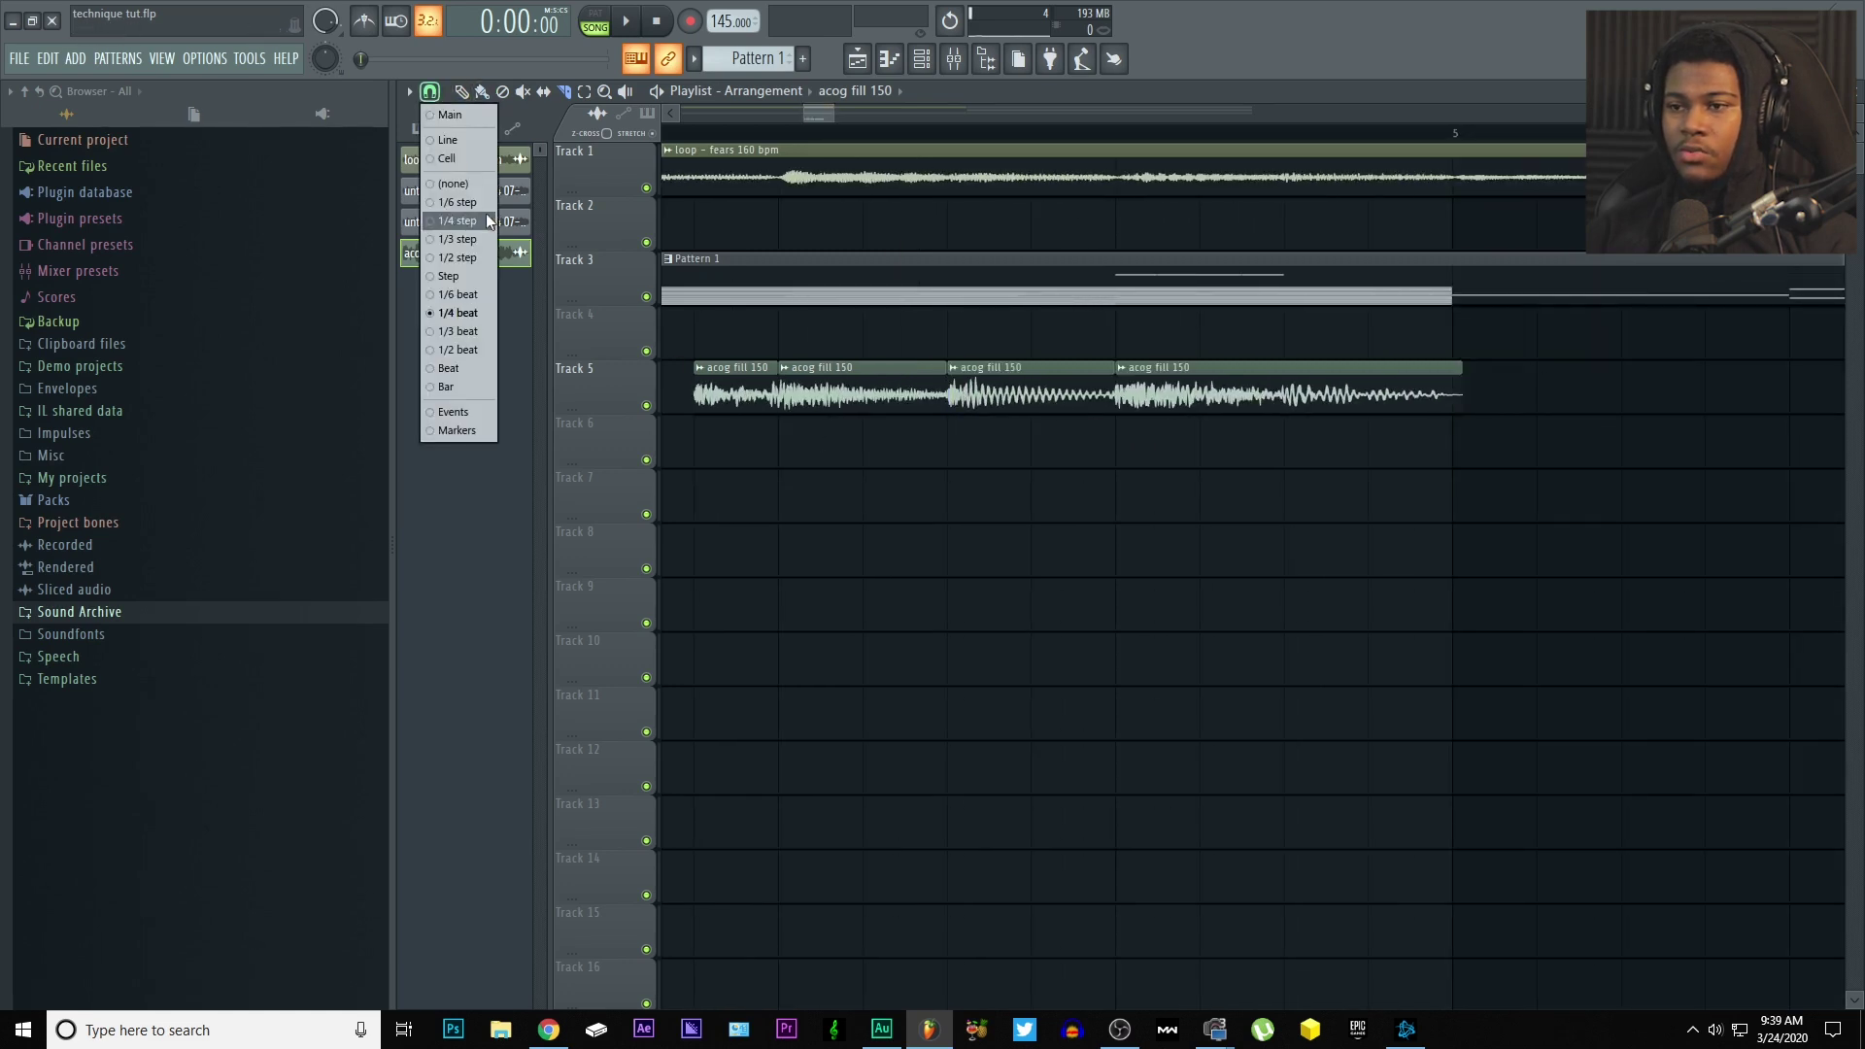
pyautogui.click(475, 258)
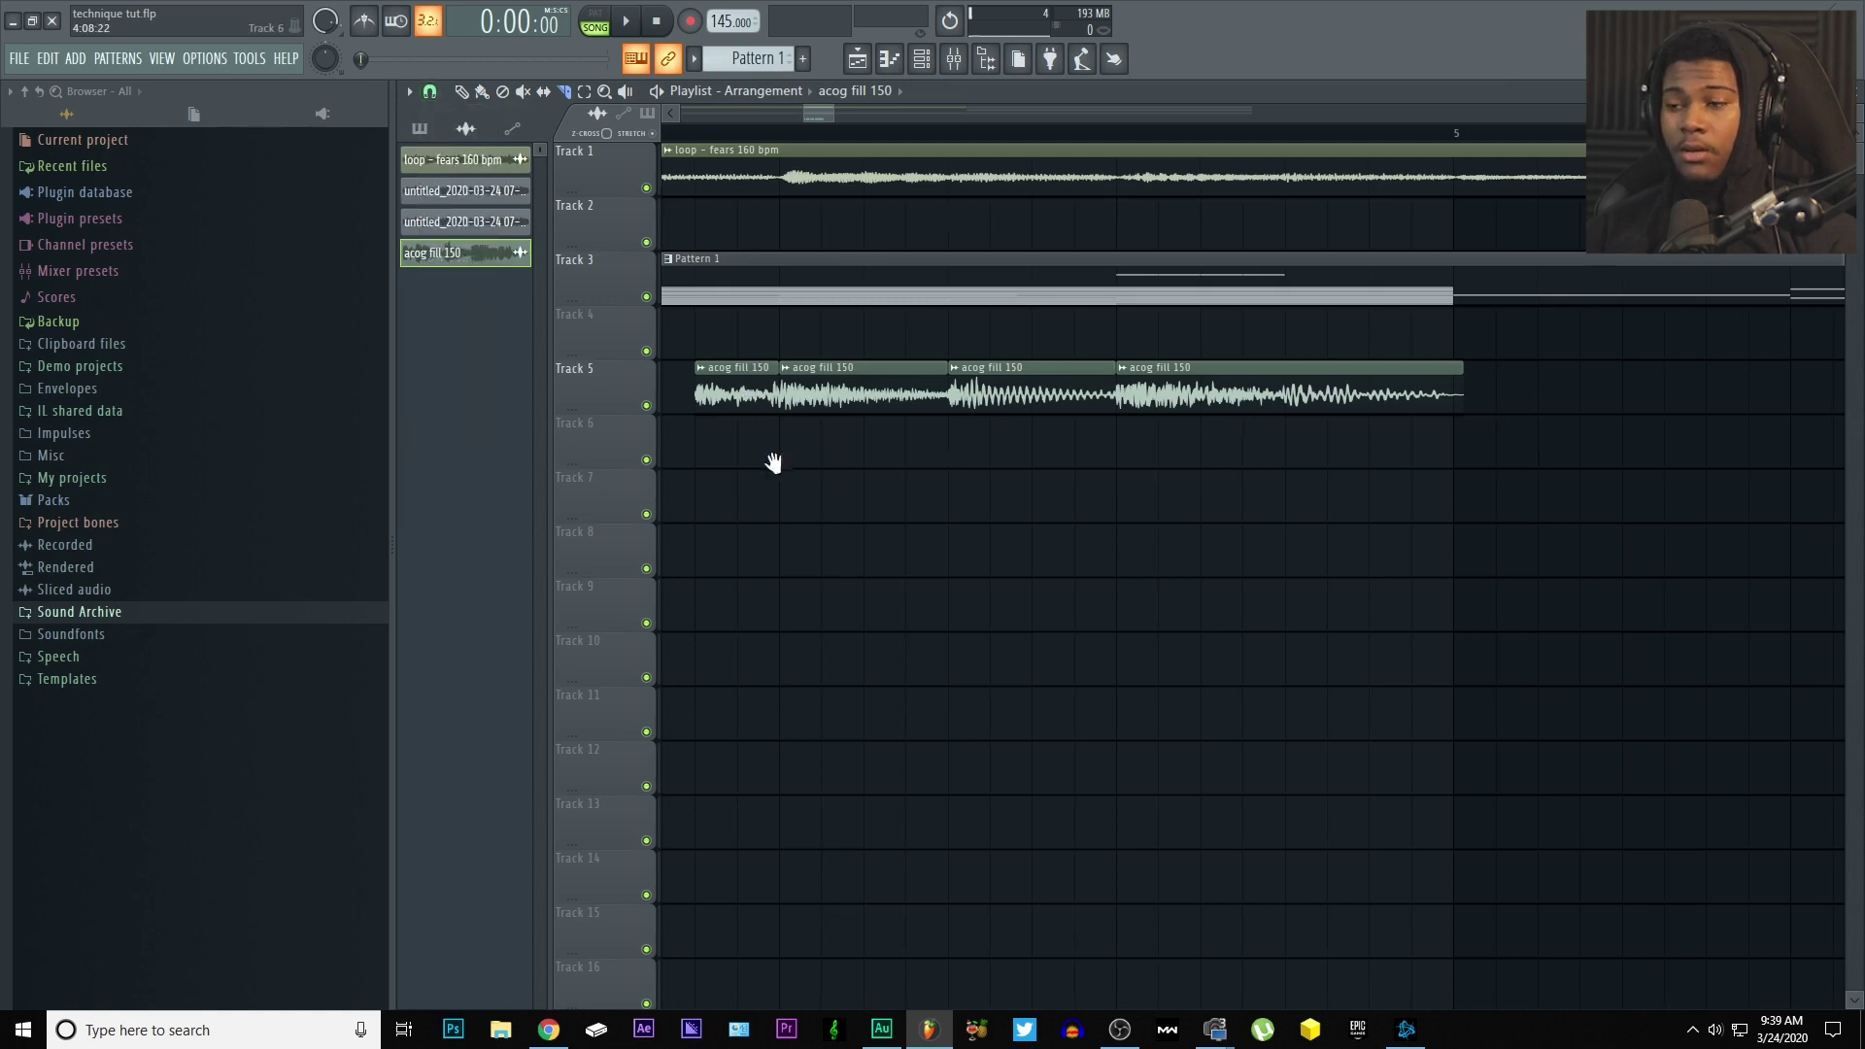
pyautogui.hscroll(-1, 787, 481)
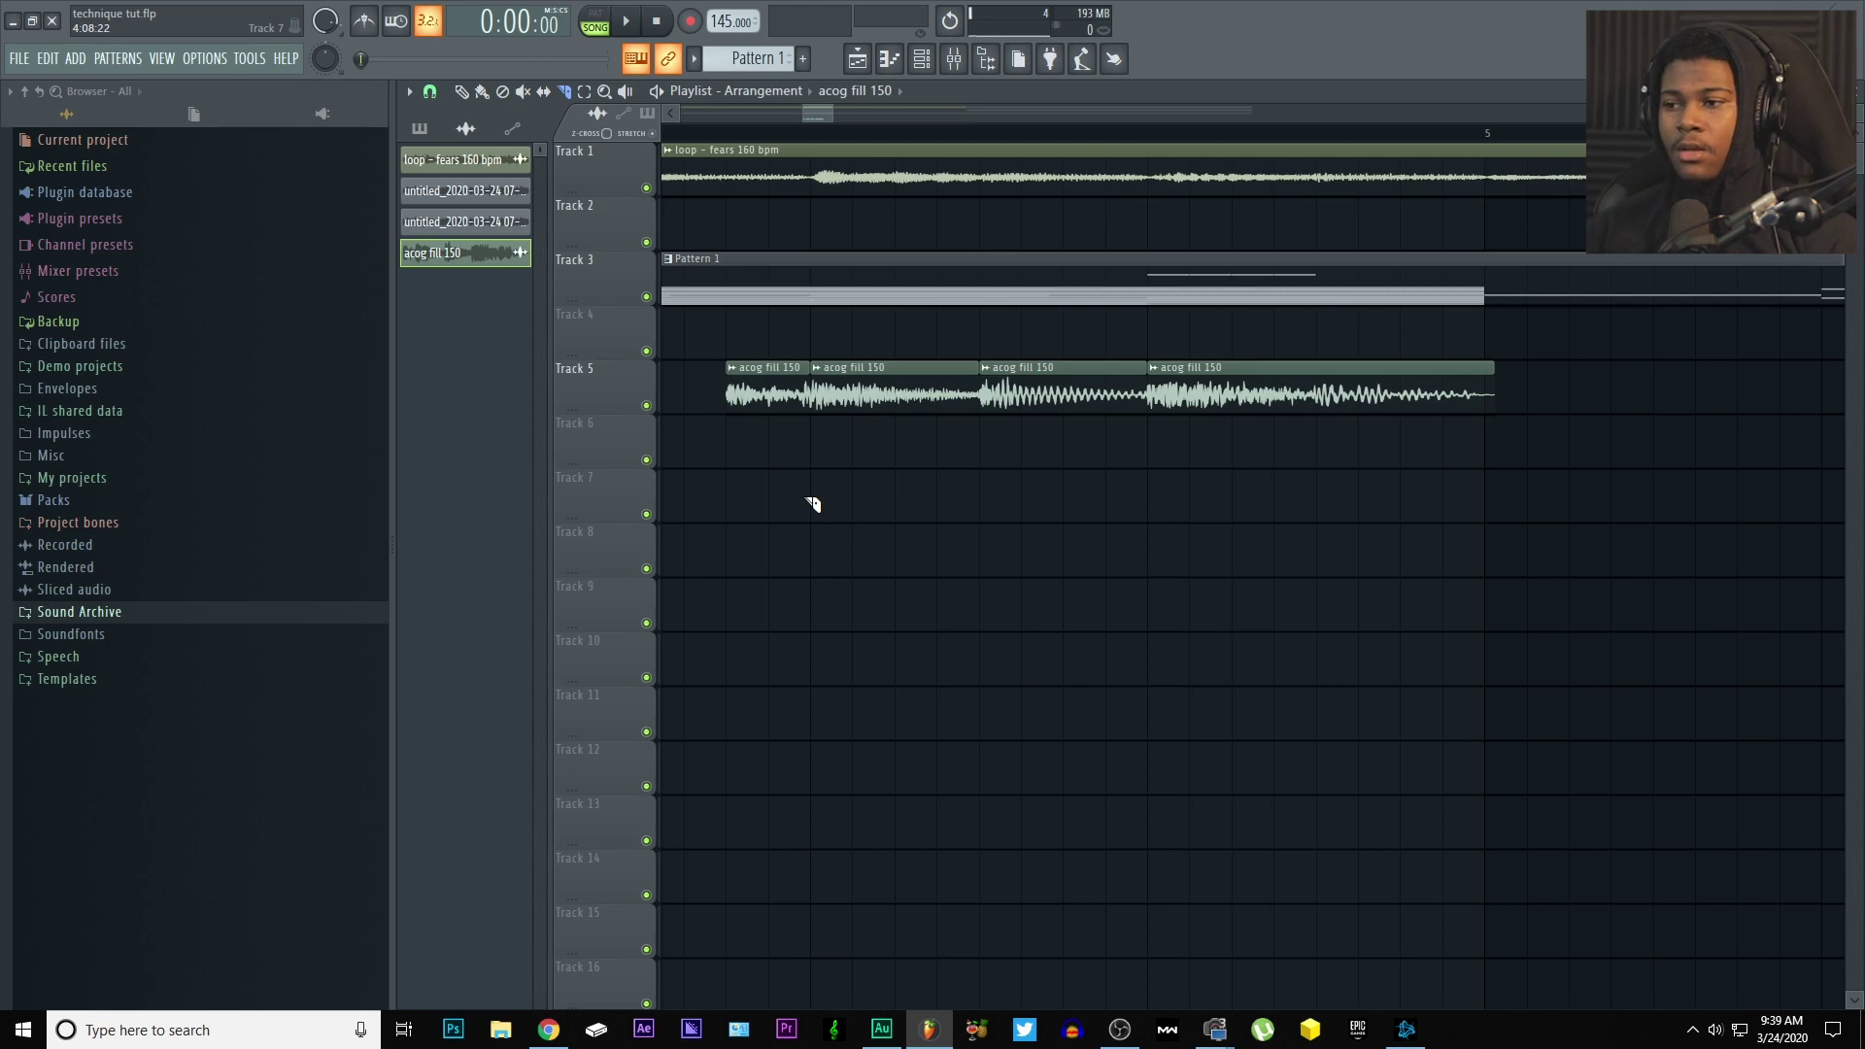
# - Slice the short first fill segment on Track 5 in half, half a step before beat 3 of bar 4, and audition the arrangement
pyautogui.click(770, 390)
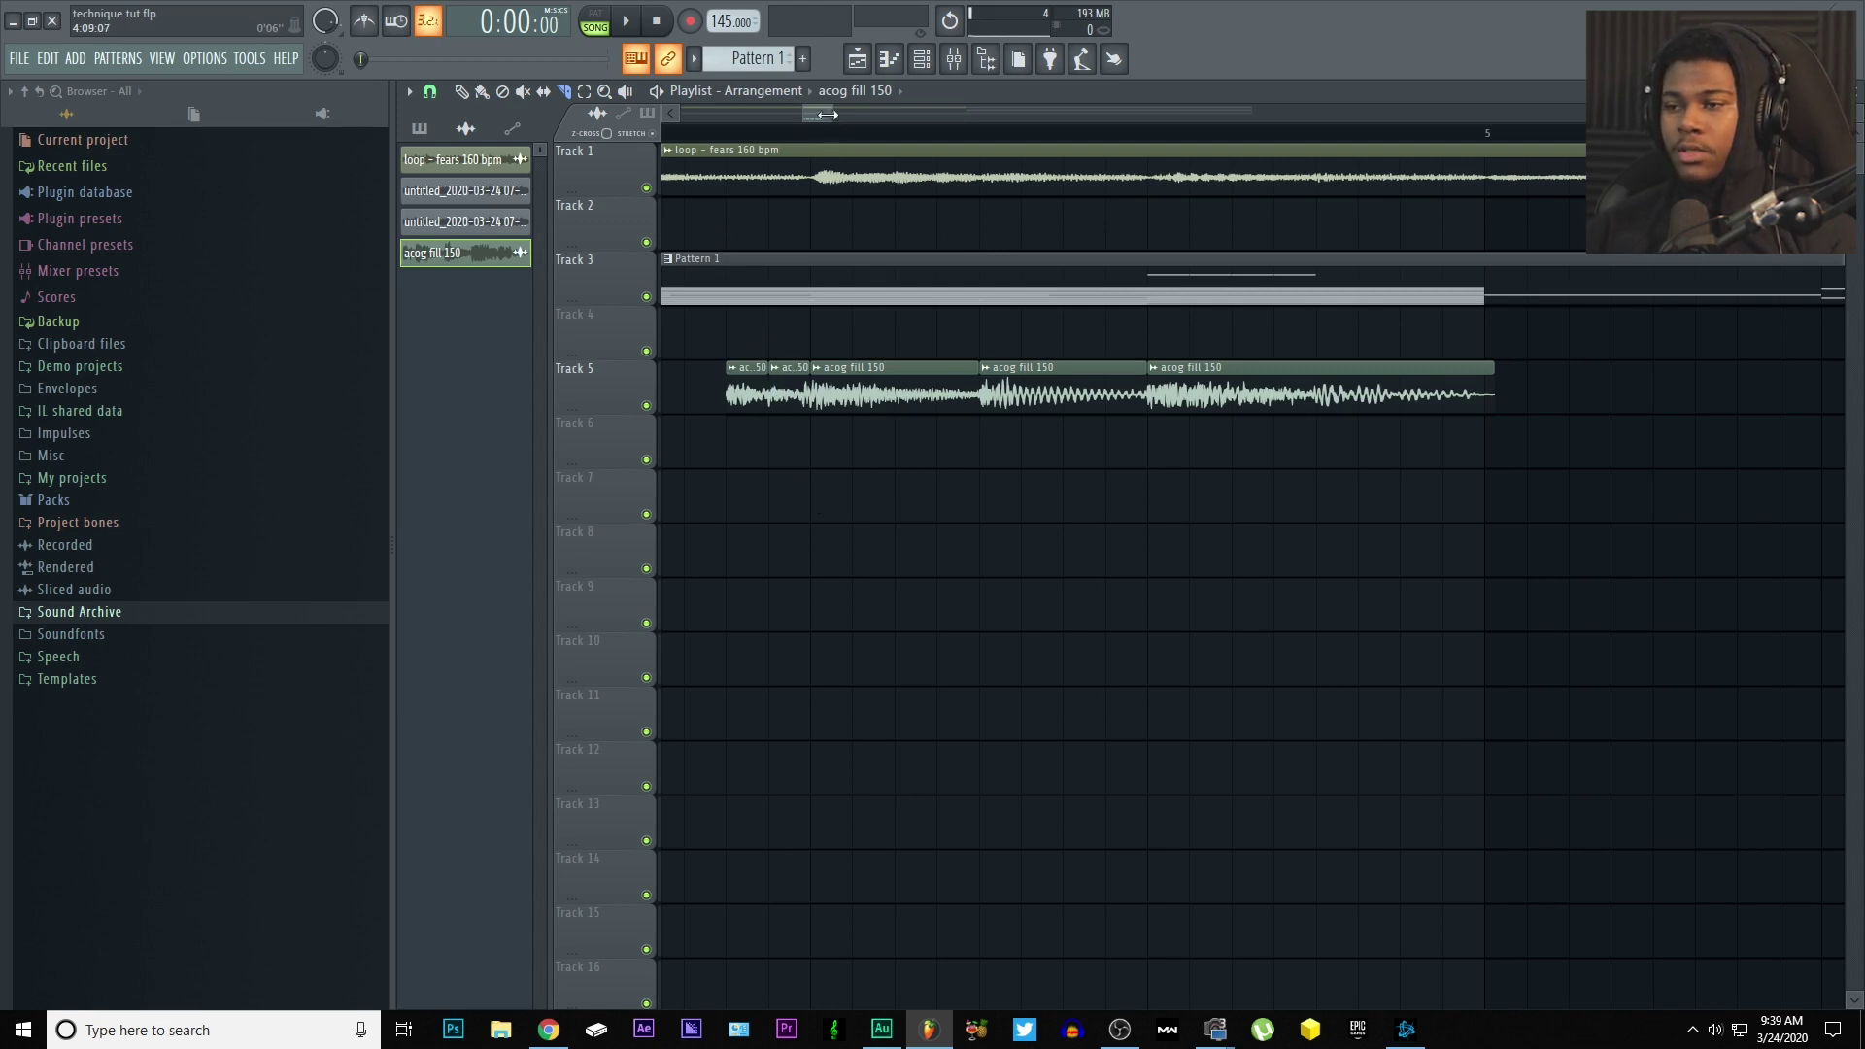
pyautogui.moveTo(828, 116); pyautogui.dragTo(851, 115)
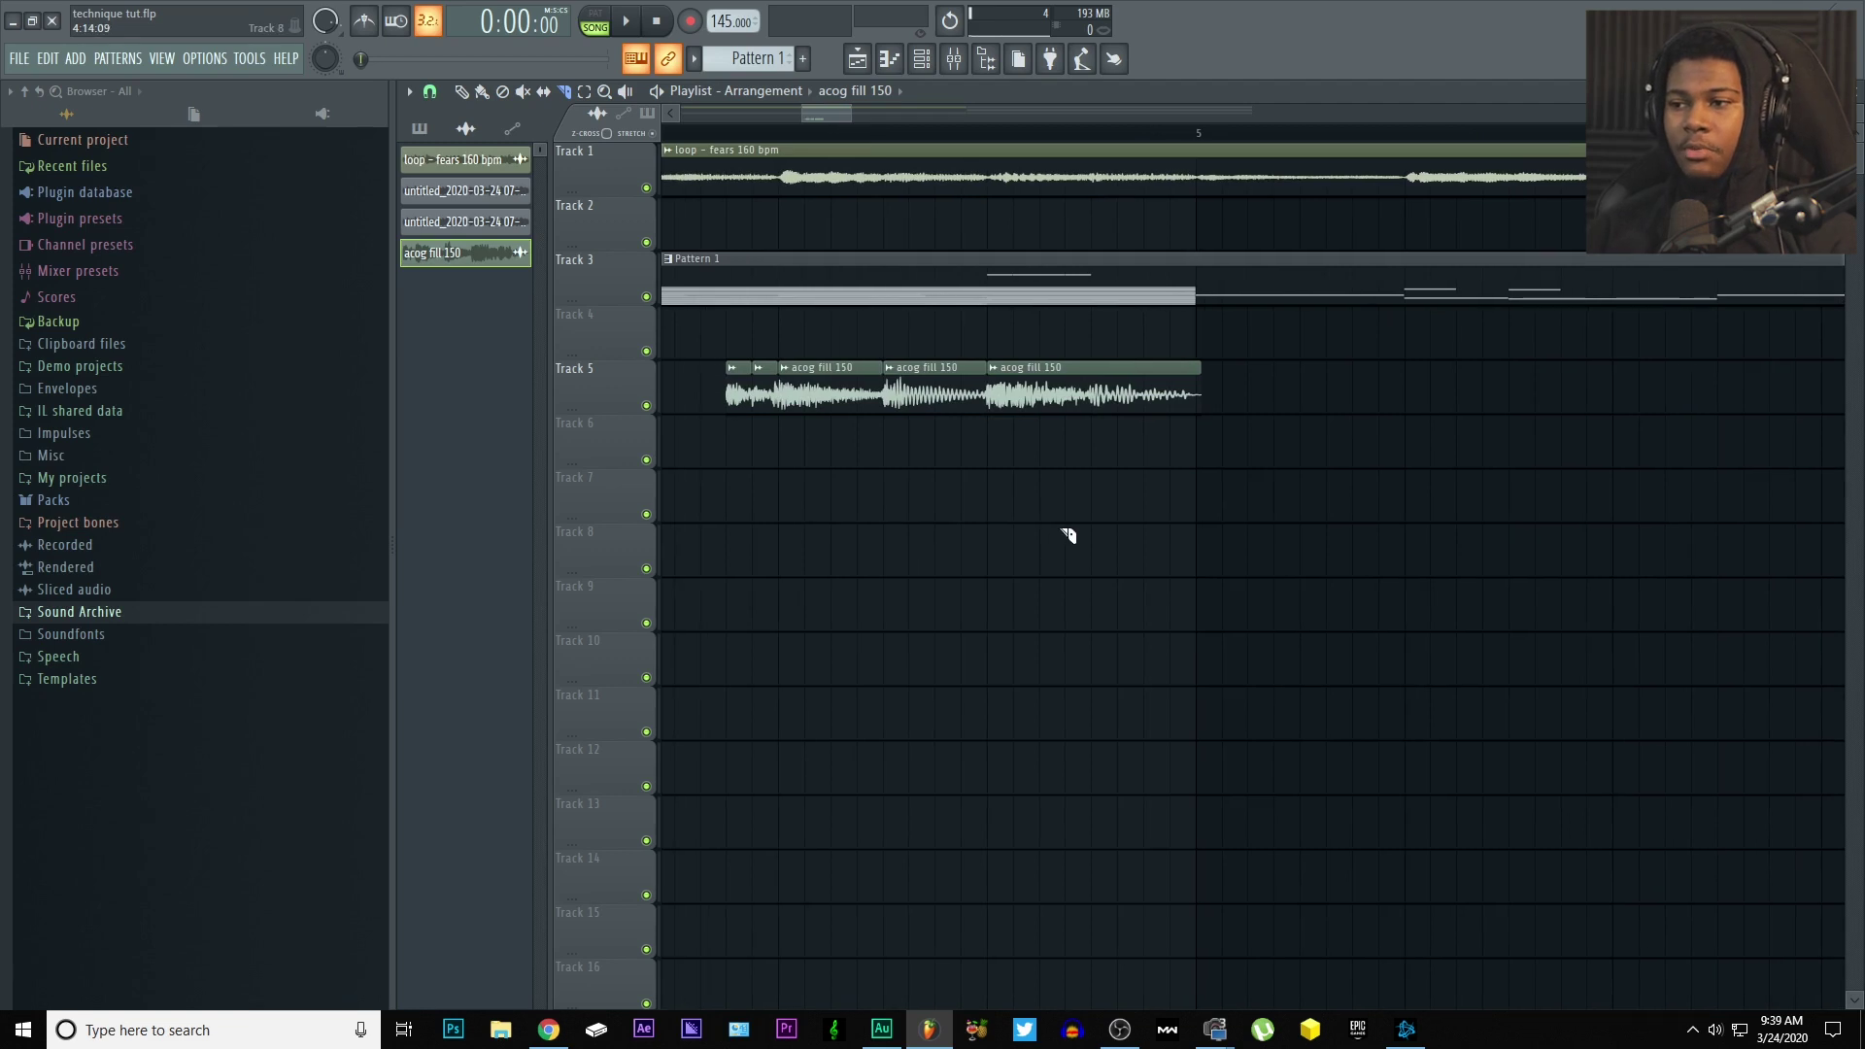
pyautogui.press('space')
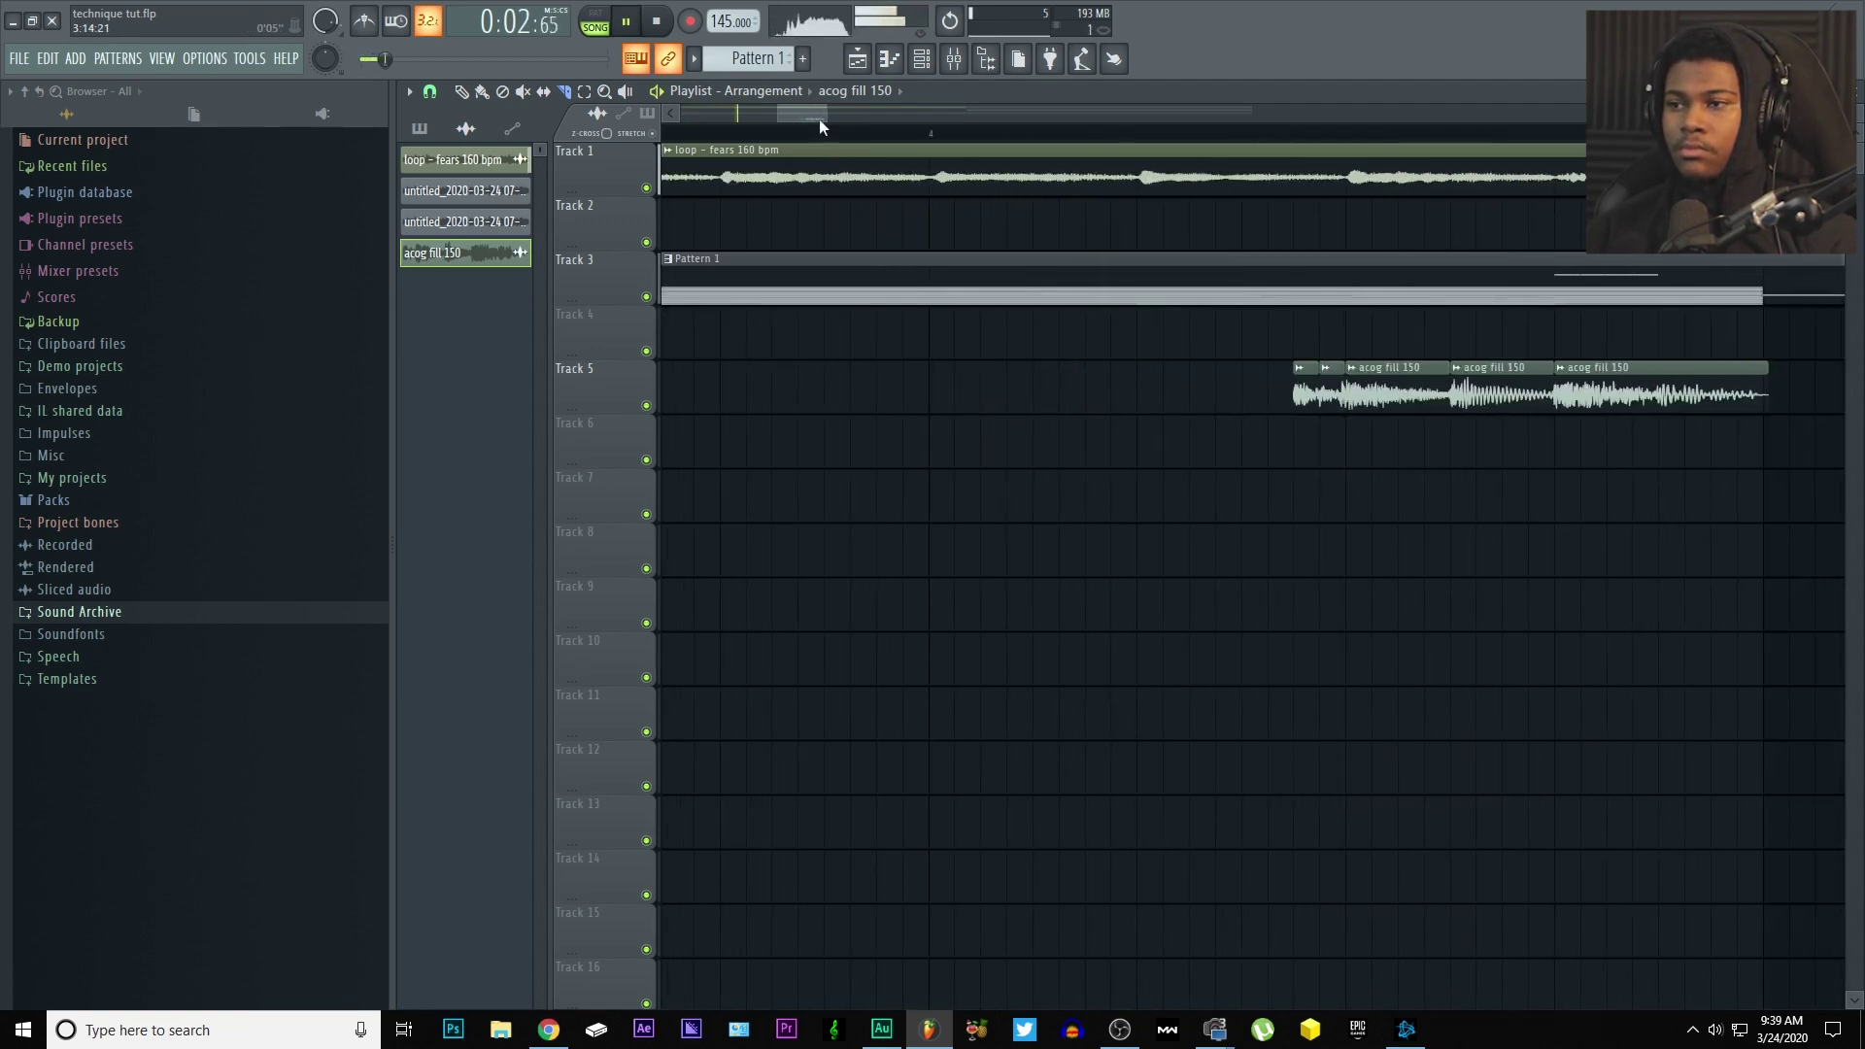
pyautogui.moveTo(818, 116); pyautogui.dragTo(841, 116)
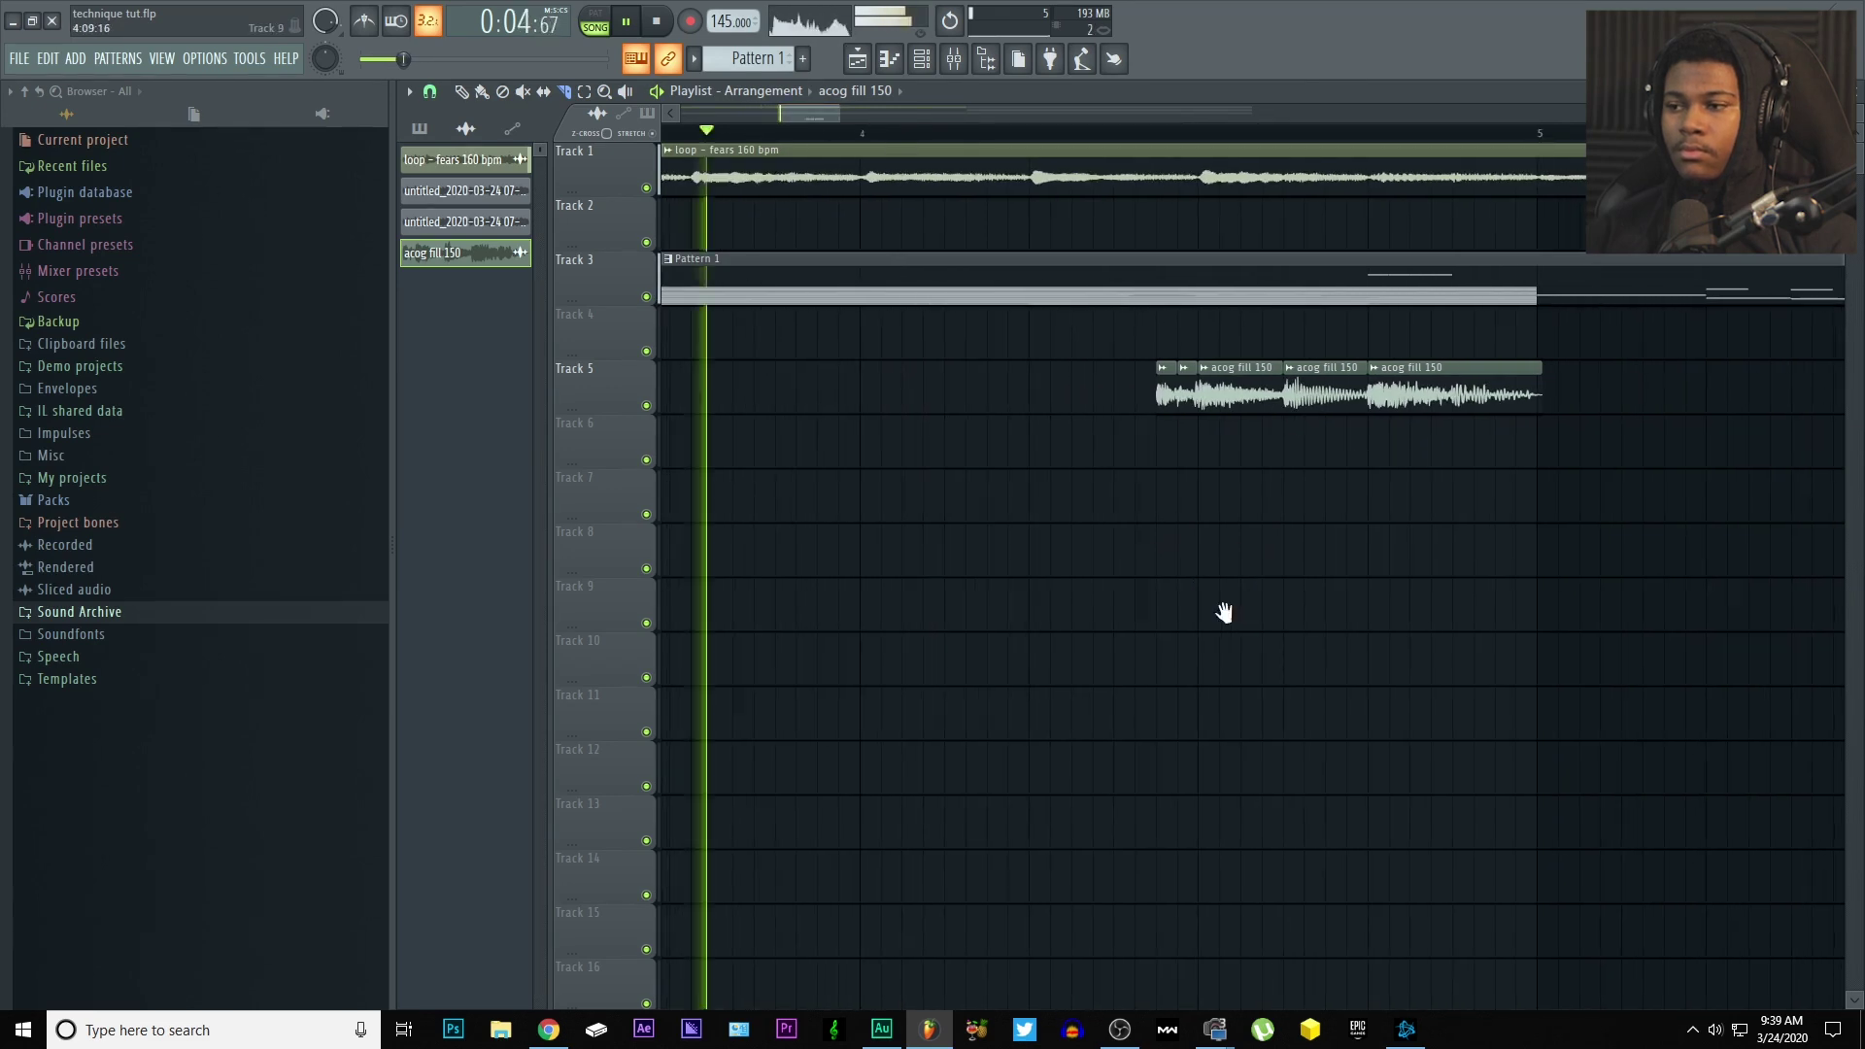
pyautogui.press('space')
# - Replace the second short fill slice with a copy of the first, placing both back to back on Track 6 just before beat 3
pyautogui.moveTo(860, 114); pyautogui.dragTo(839, 114)
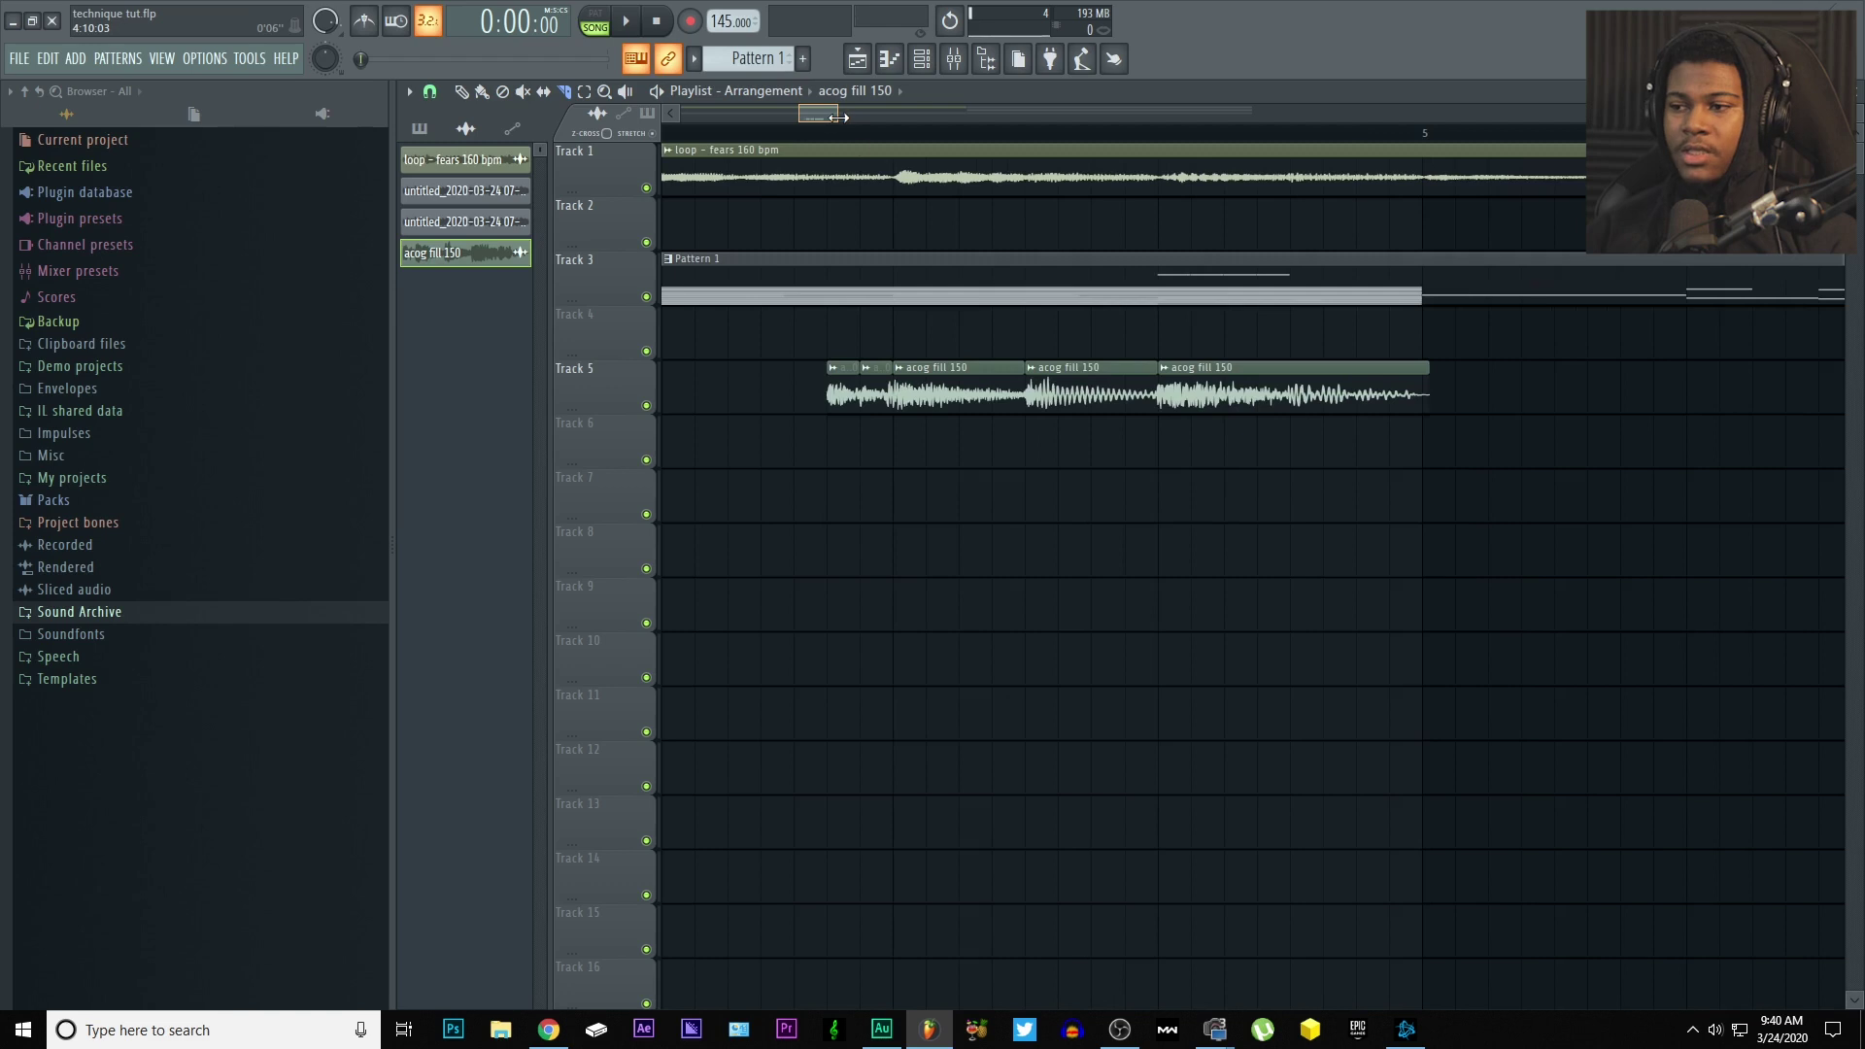
pyautogui.hscroll(1, 944, 662)
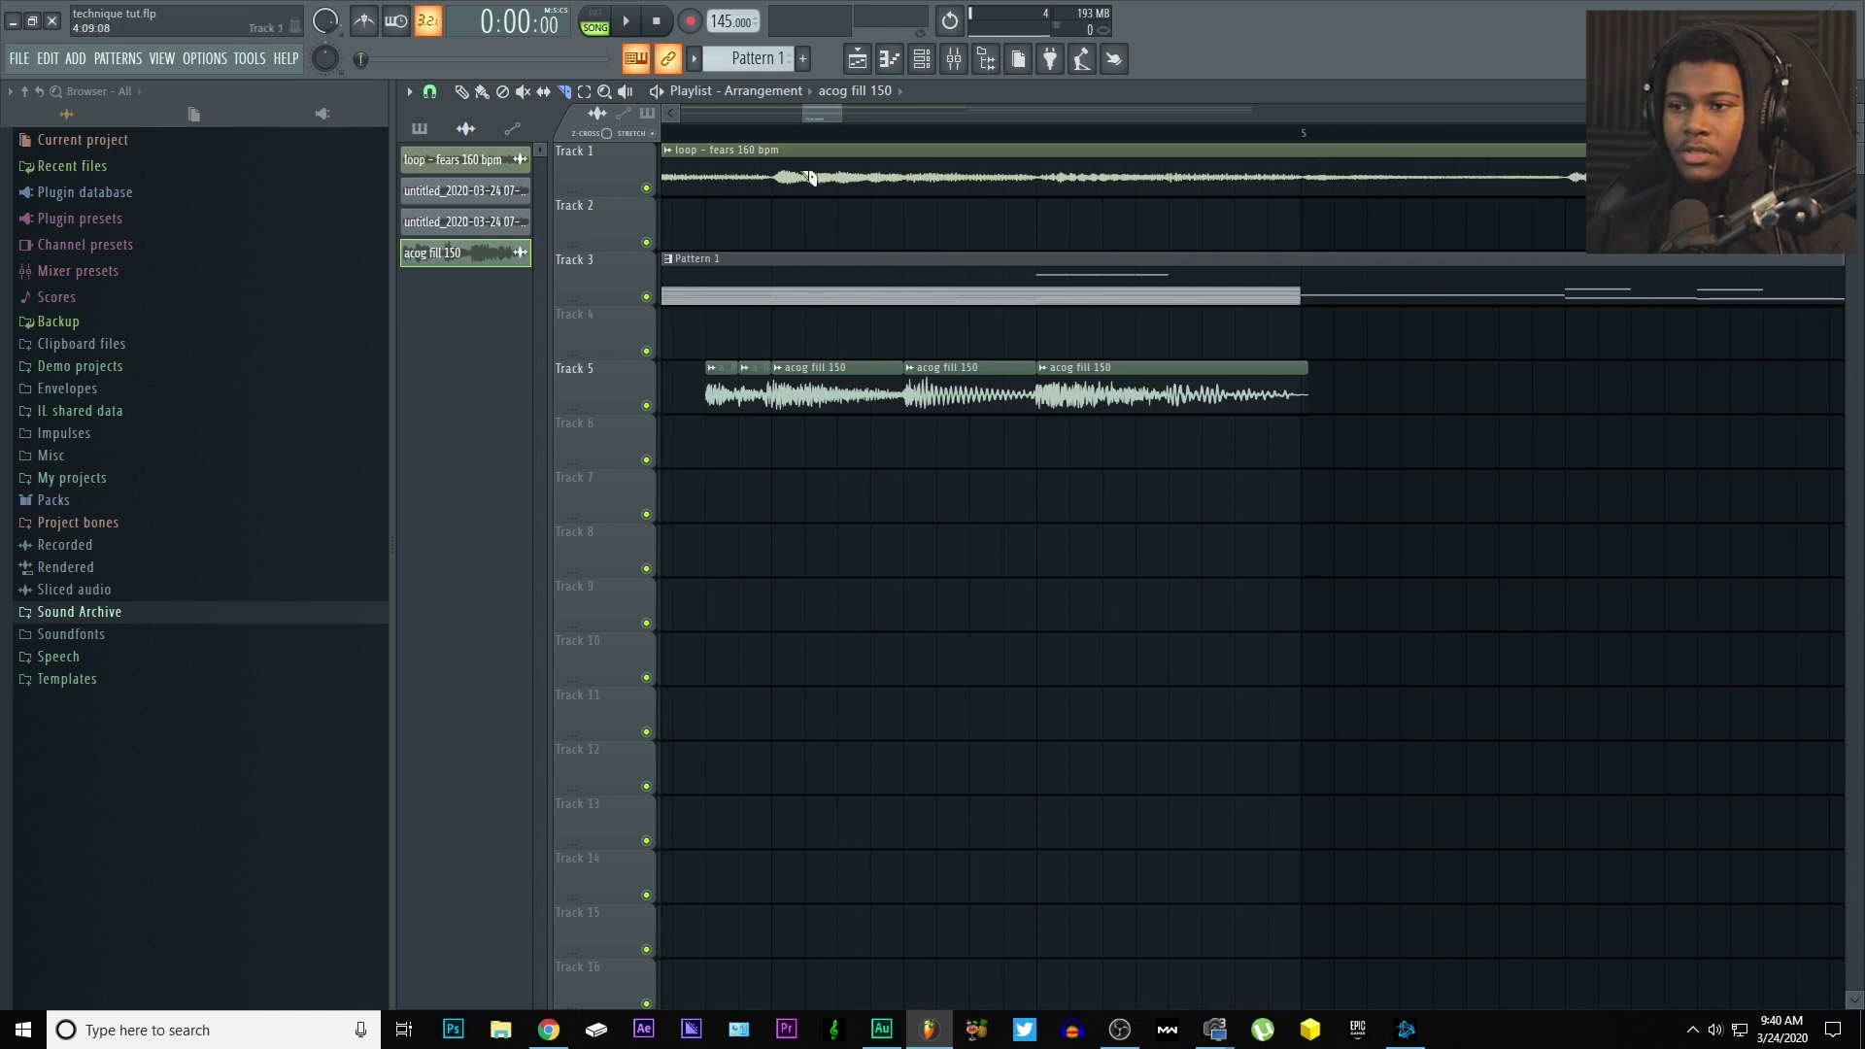
pyautogui.click(463, 91)
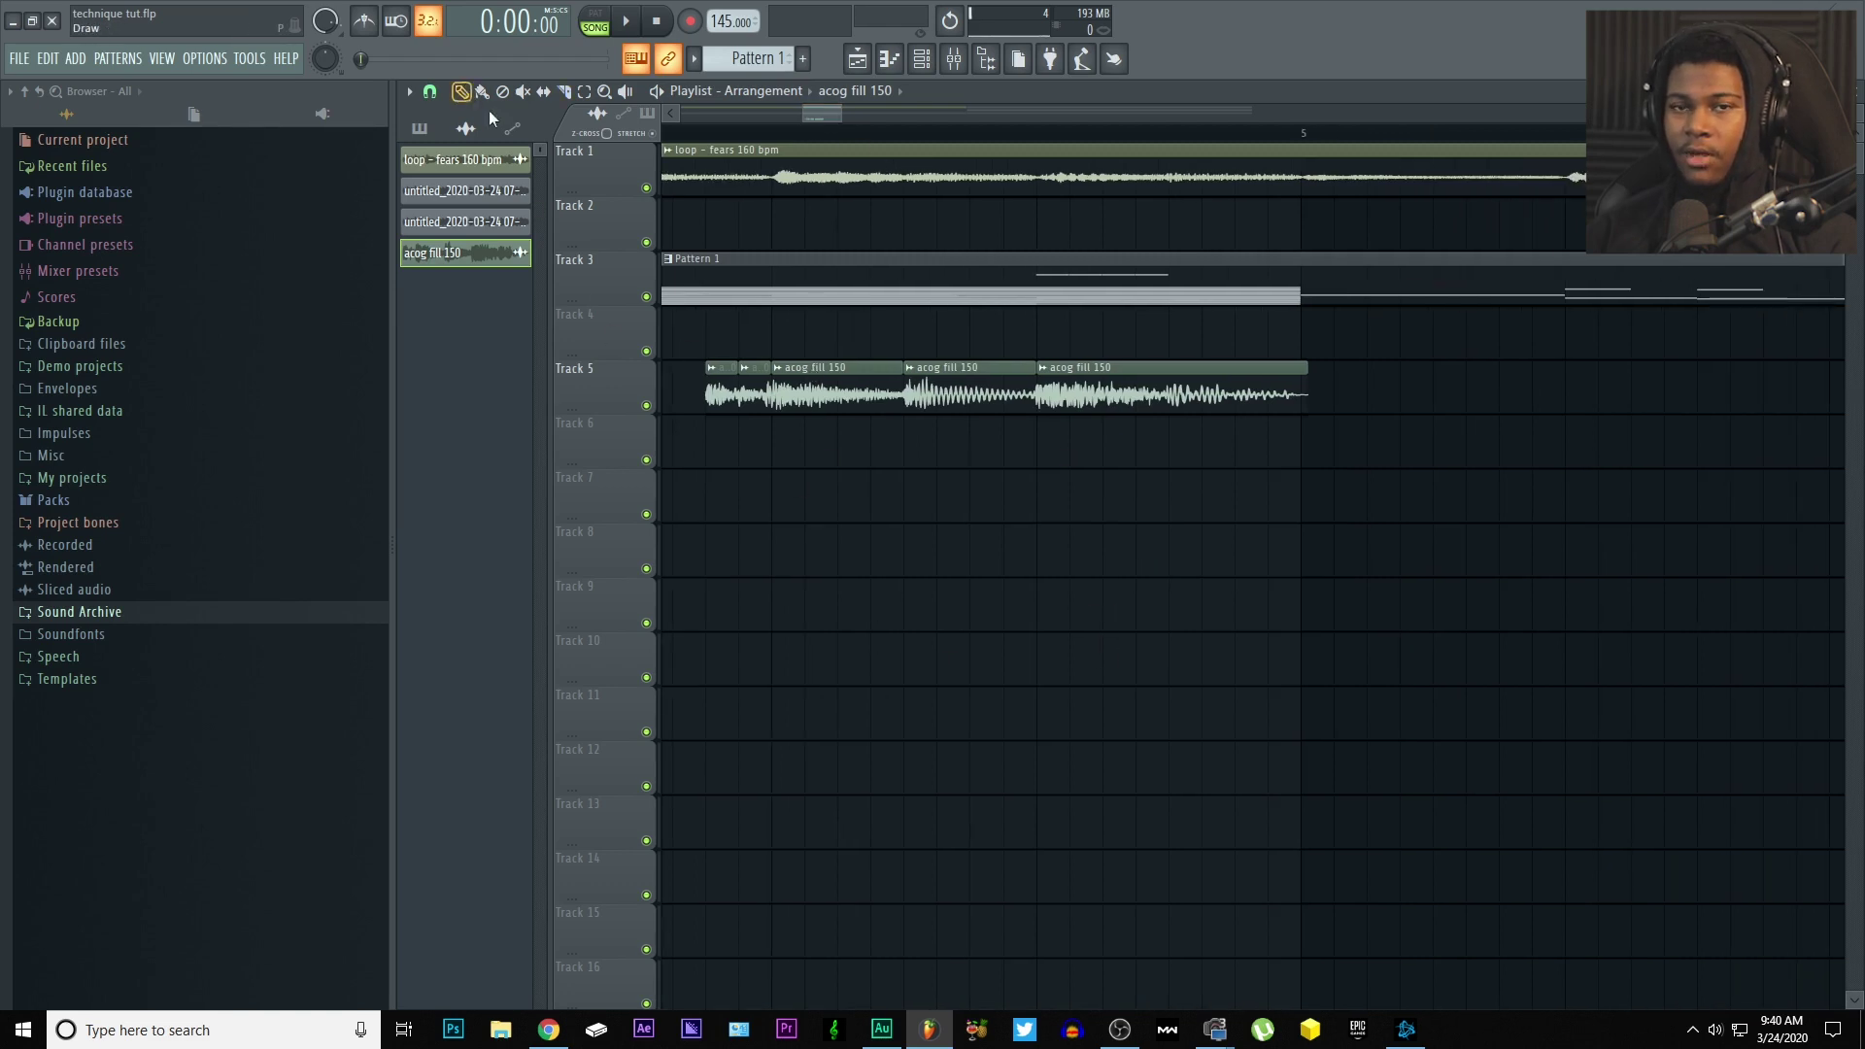
pyautogui.rightClick(755, 394)
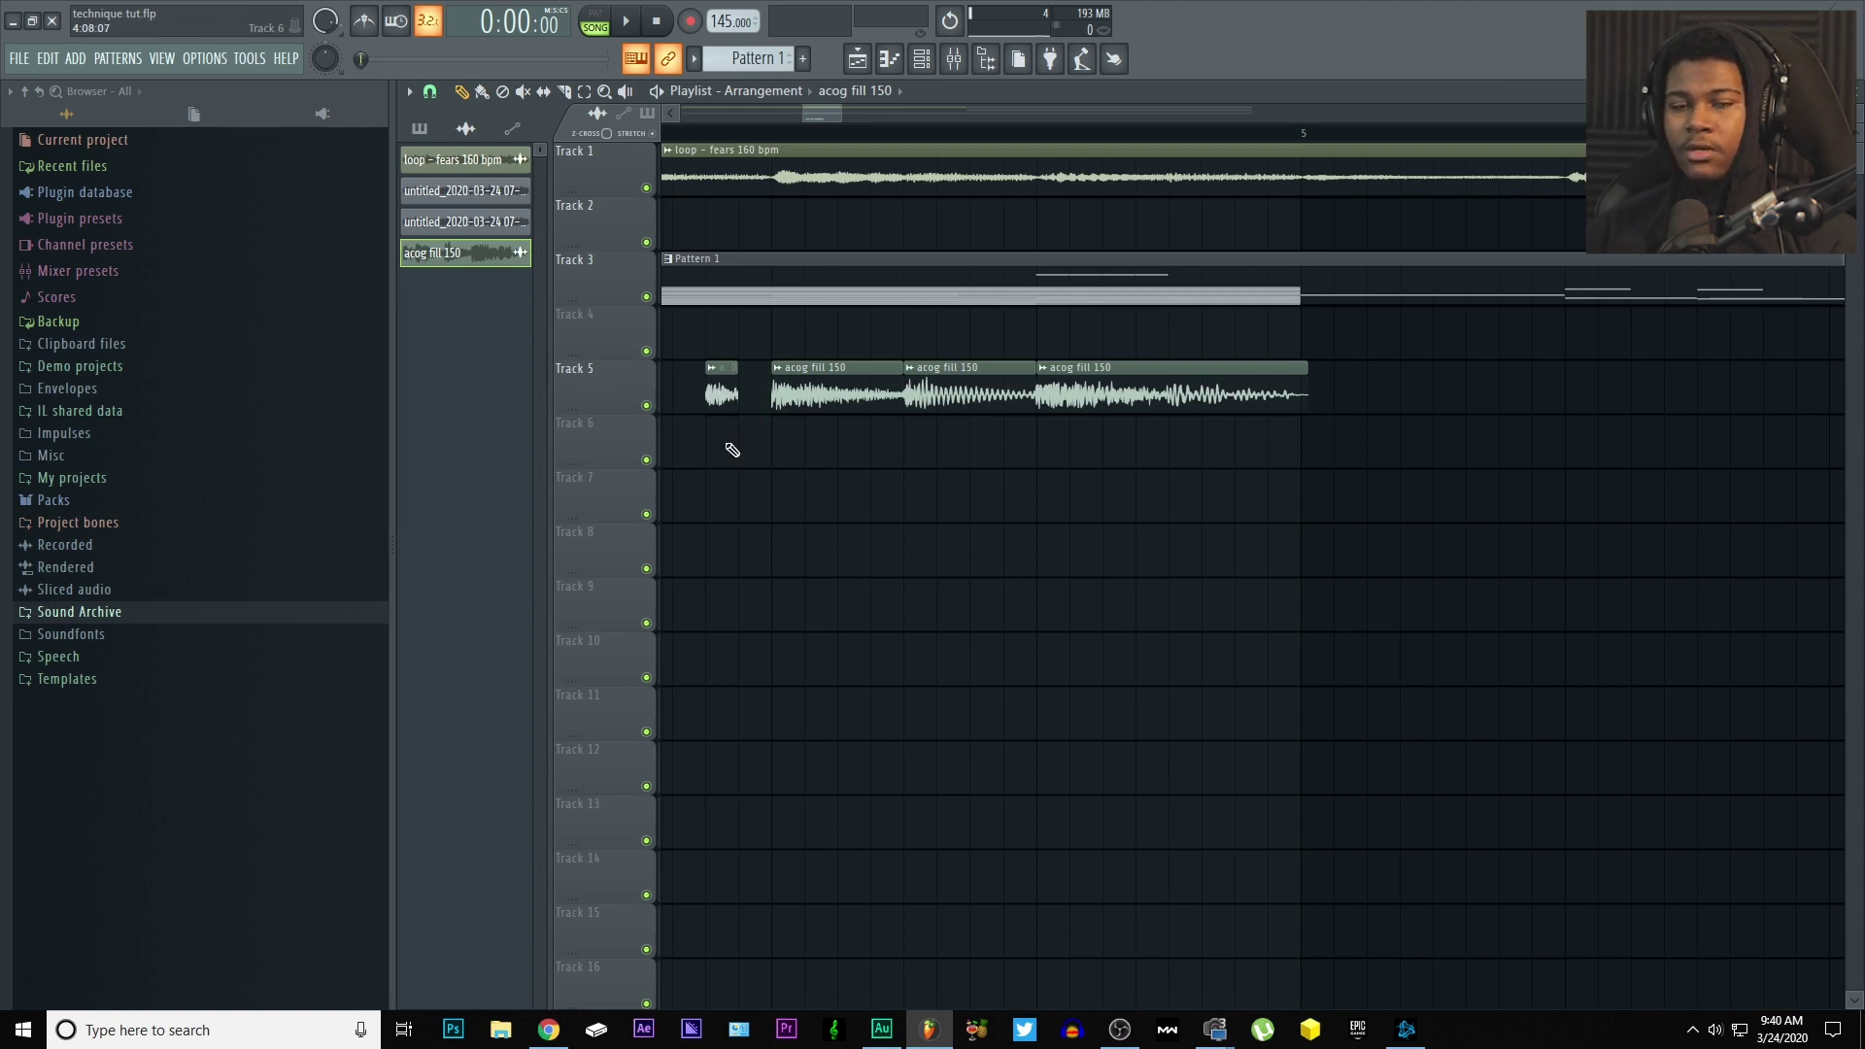
pyautogui.moveTo(724, 394); pyautogui.dragTo(723, 449)
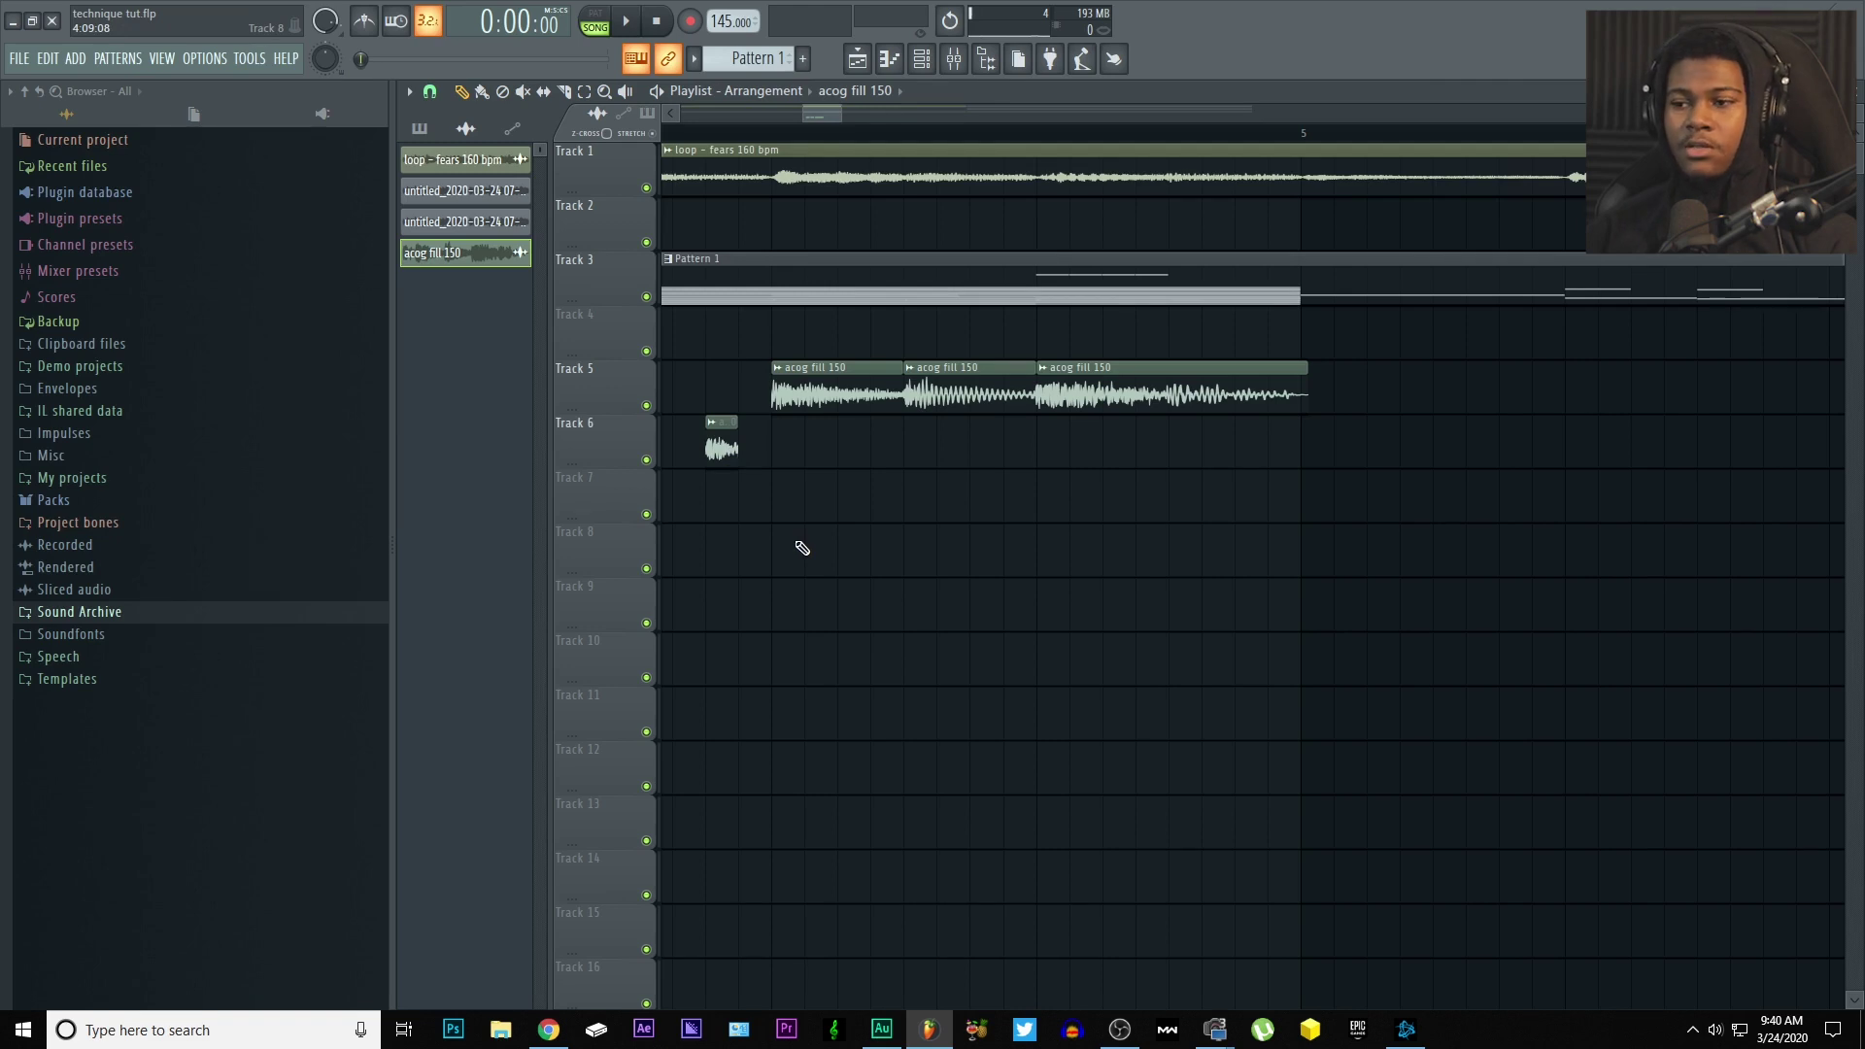
pyautogui.click(745, 452)
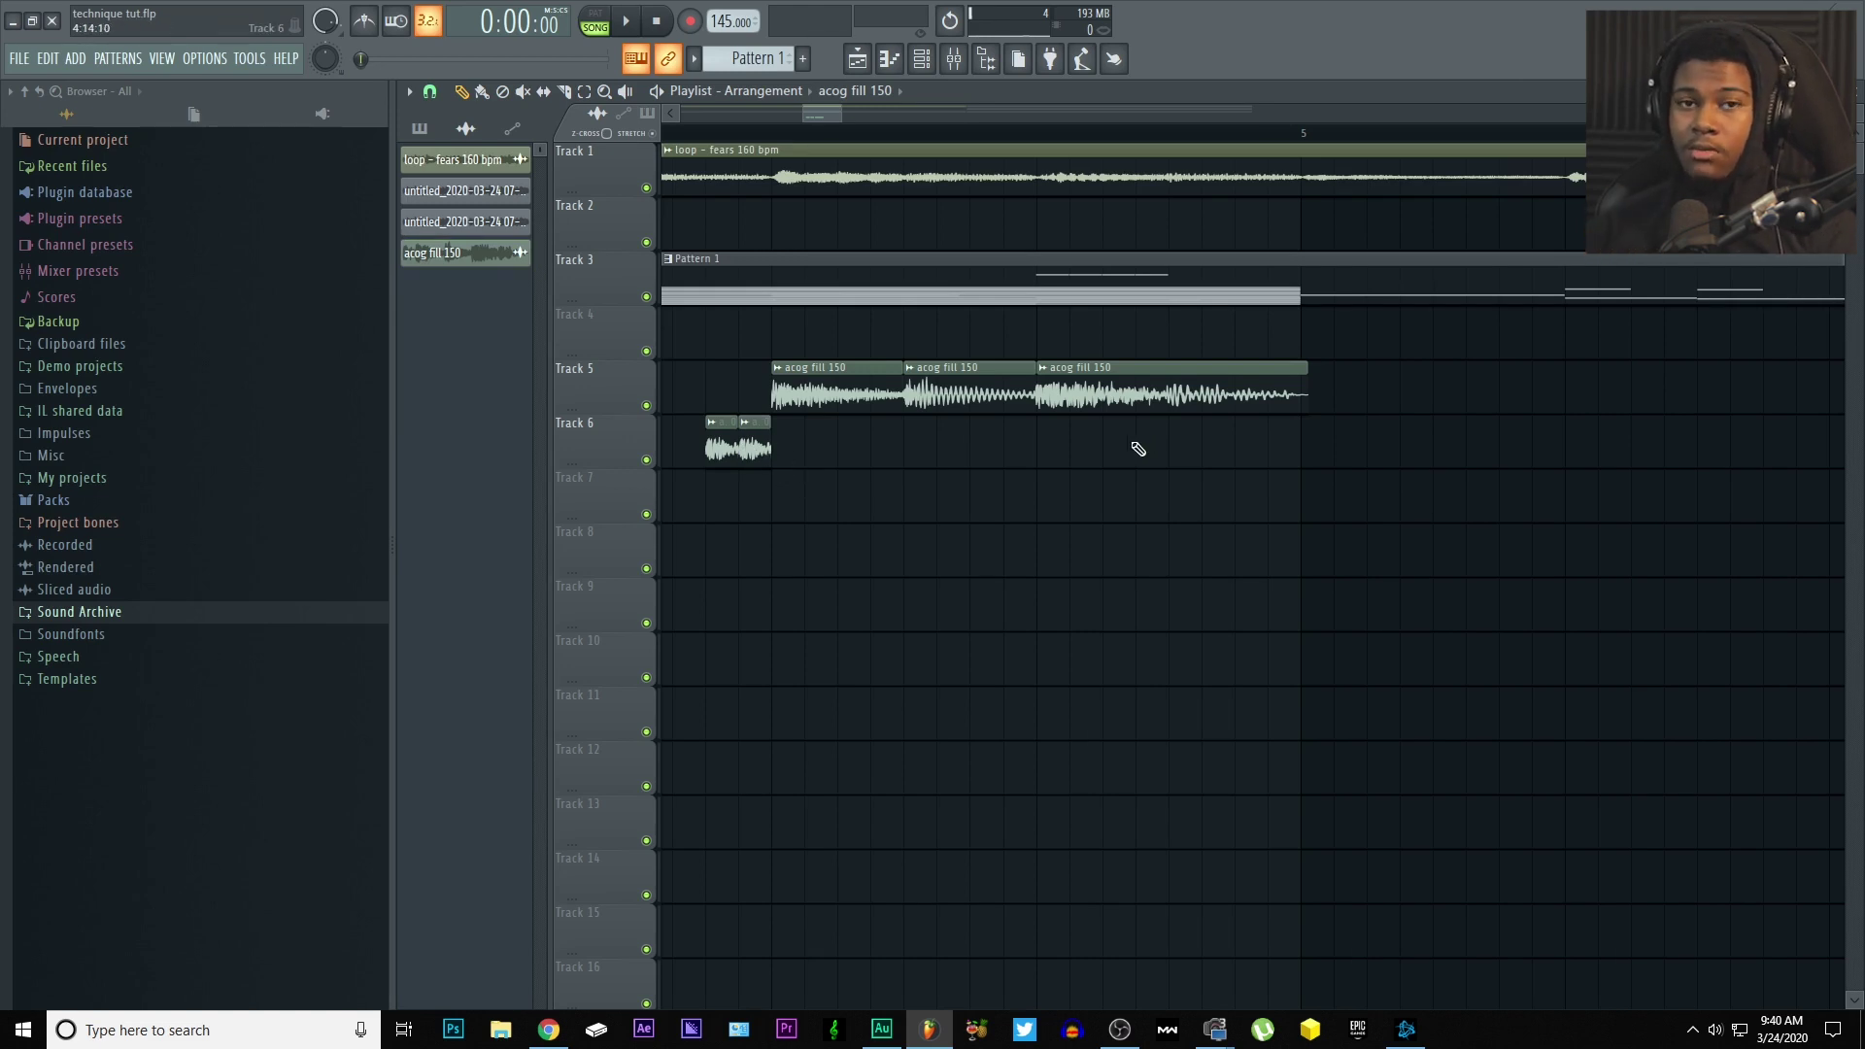
pyautogui.click(966, 392)
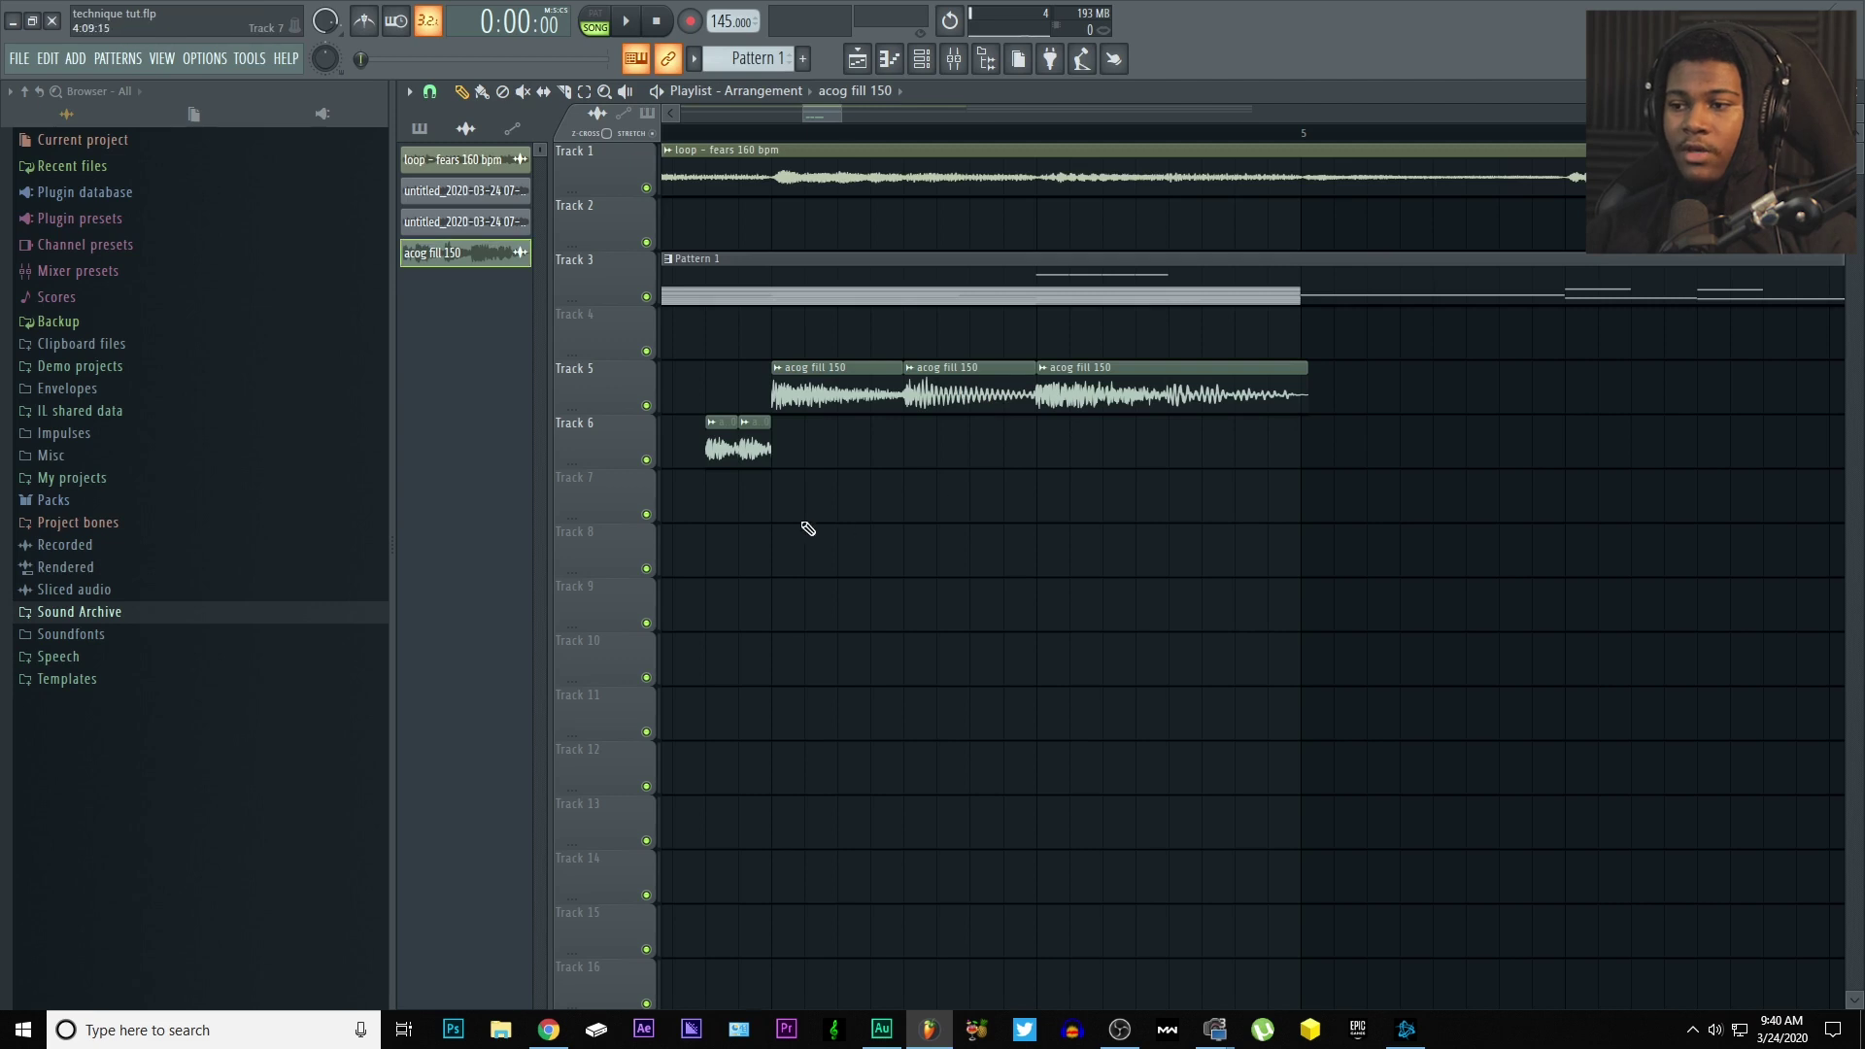
pyautogui.click(784, 498)
pyautogui.rightClick(880, 503)
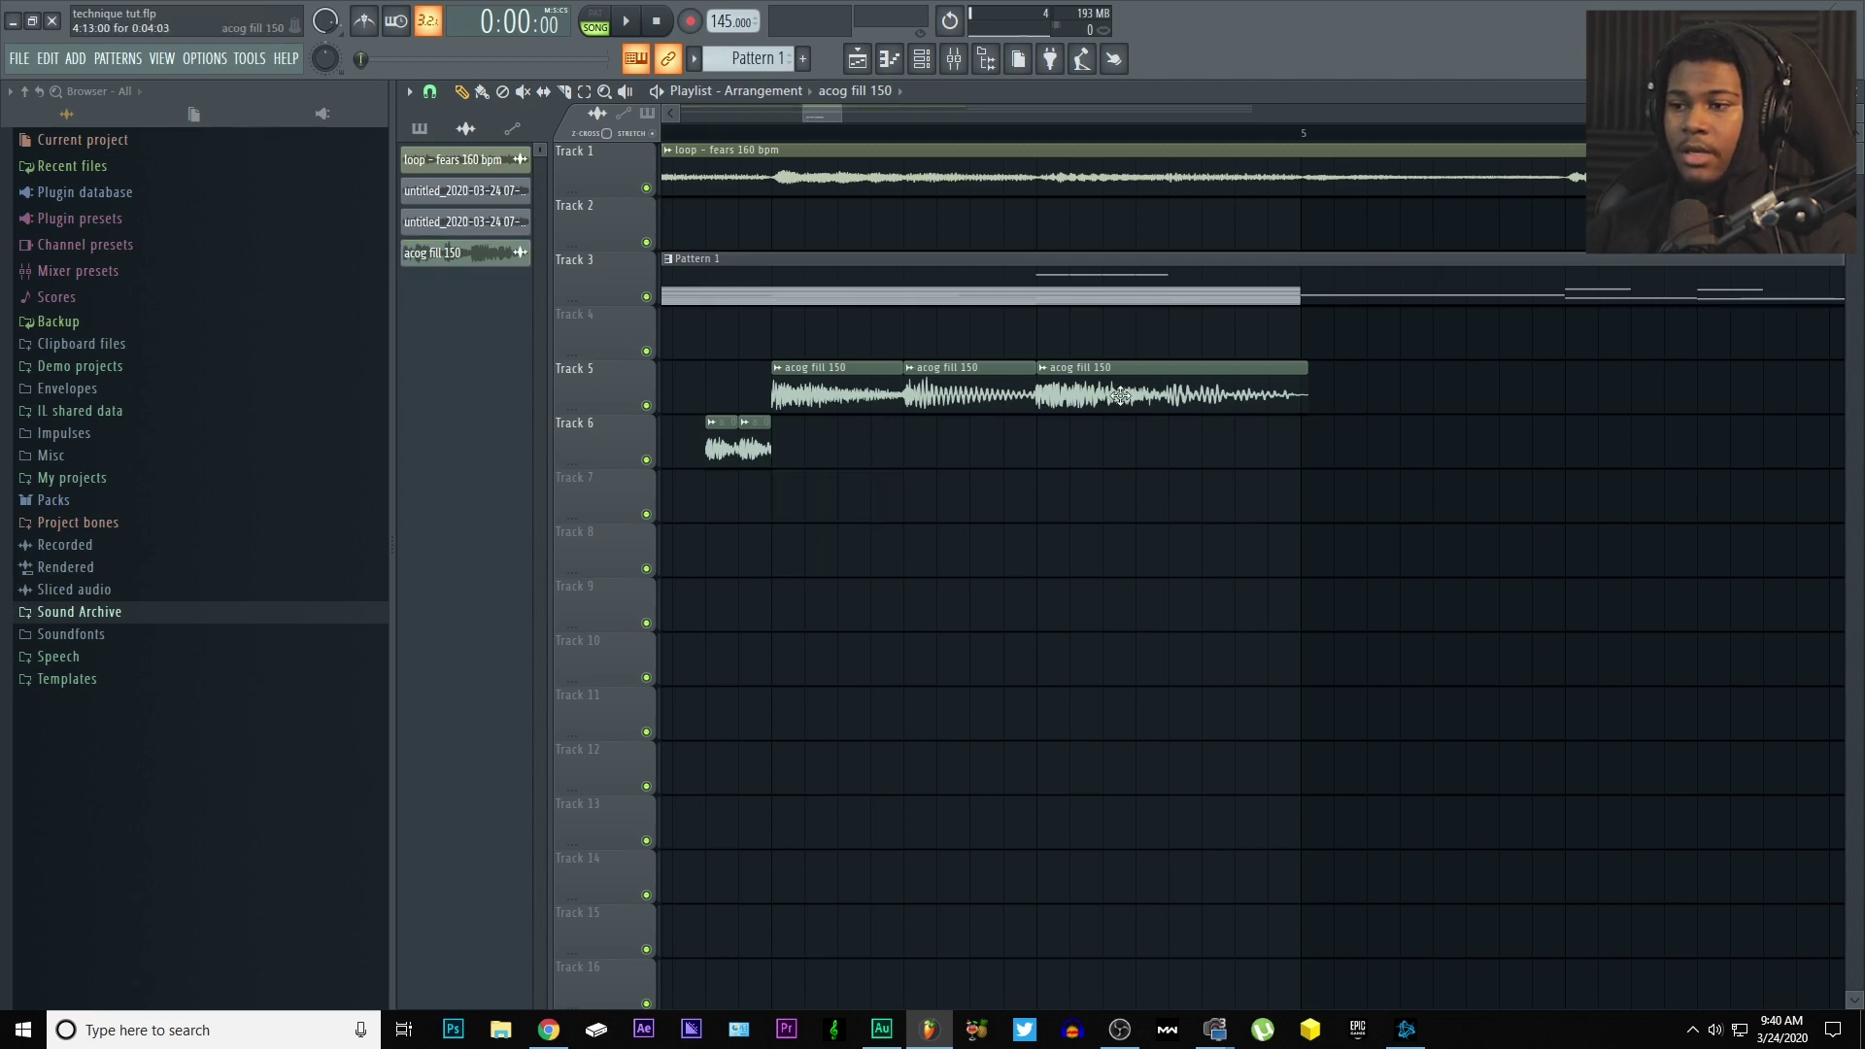
pyautogui.click(720, 501)
pyautogui.rightClick(821, 507)
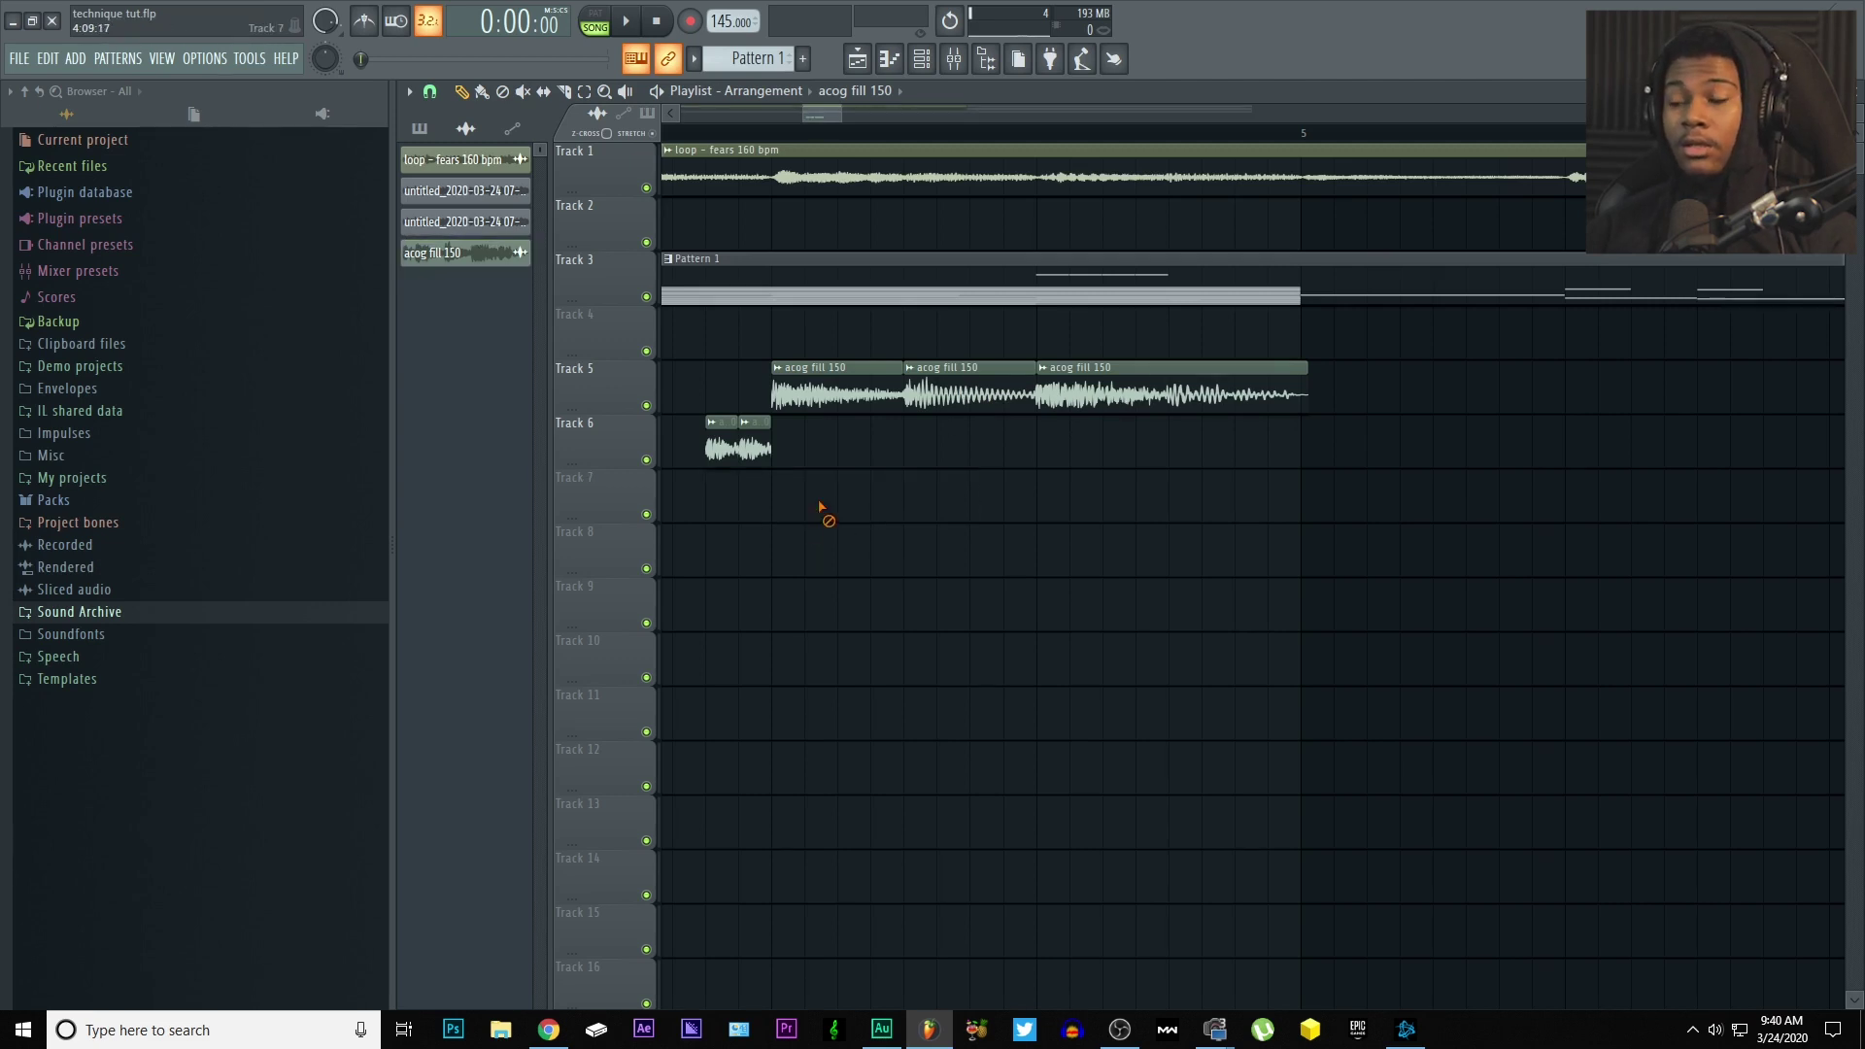